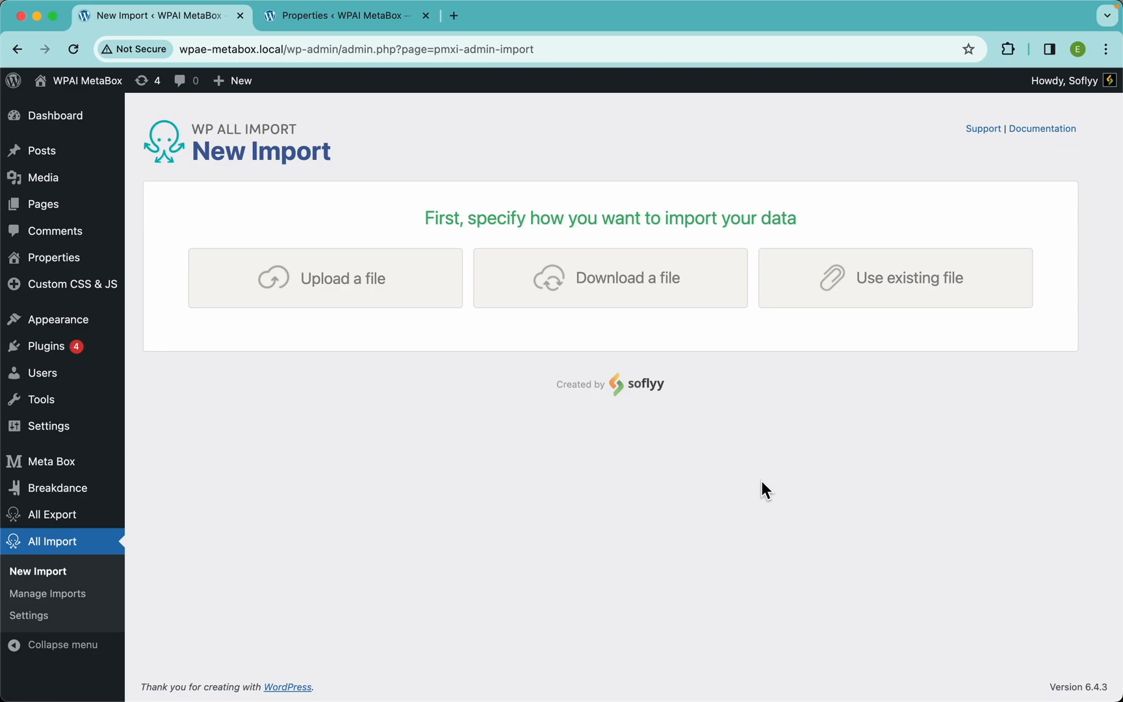
click(628, 293)
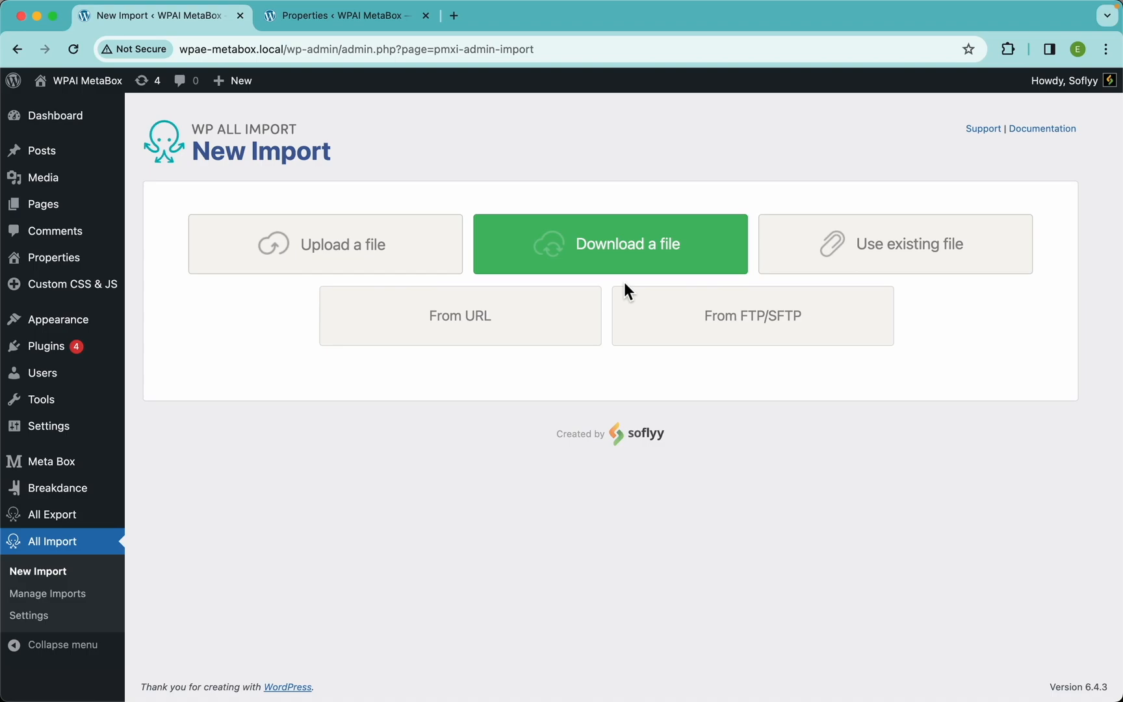
click(490, 328)
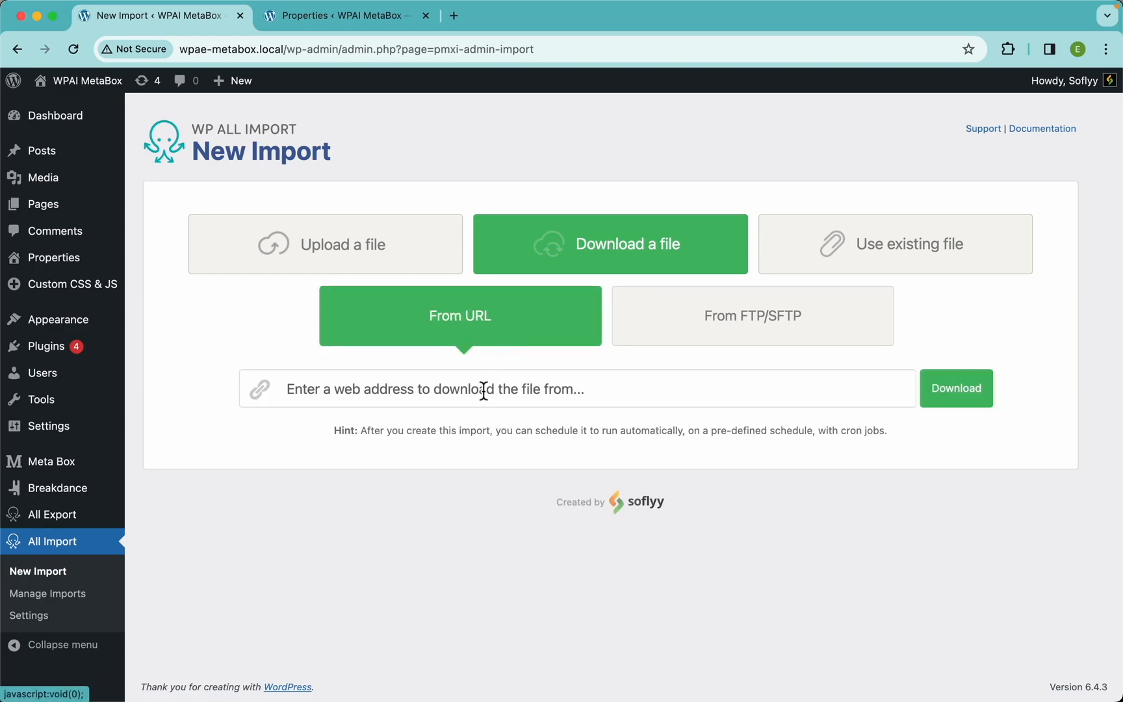
text(https://images.wpallimport.com/import/wpai_metabox_properties.xlsx)
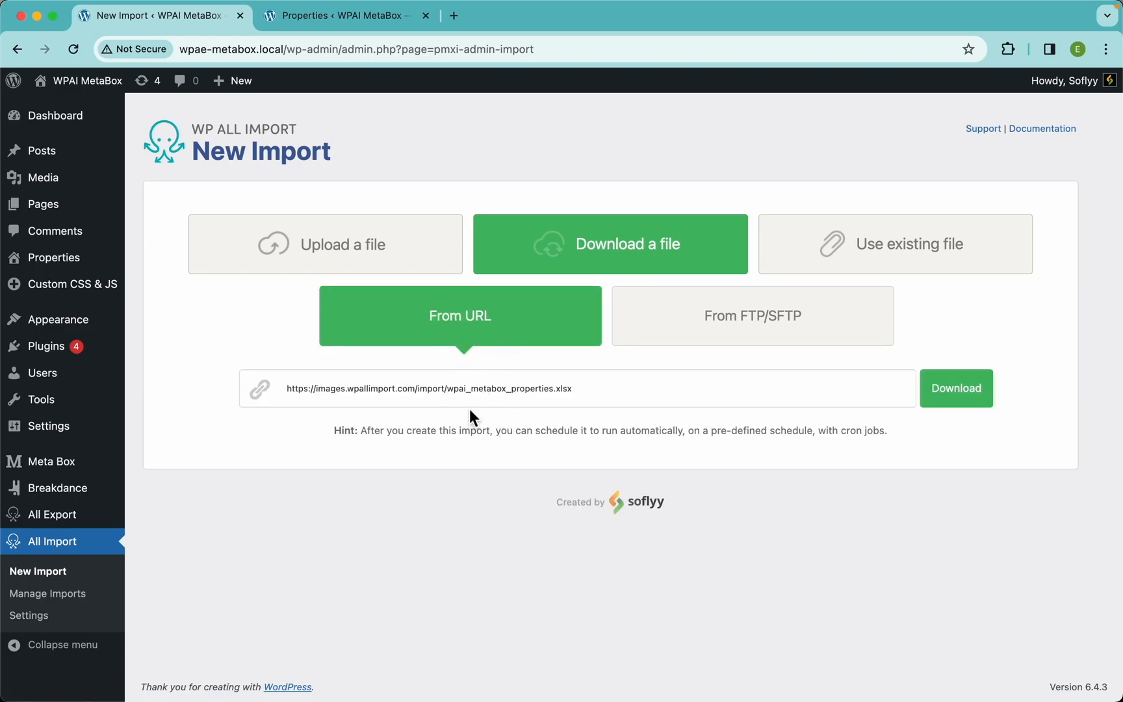
click(976, 405)
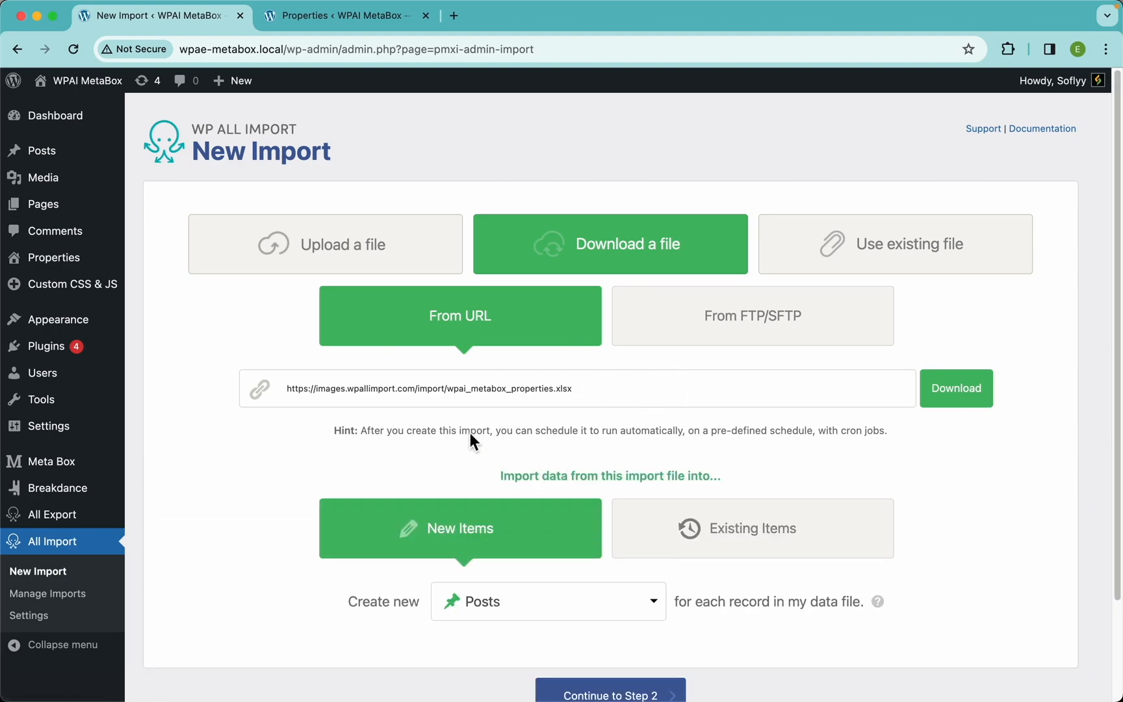
- Set the import to create new Properties for each record in the data file
scroll(576, 459, down, 4)
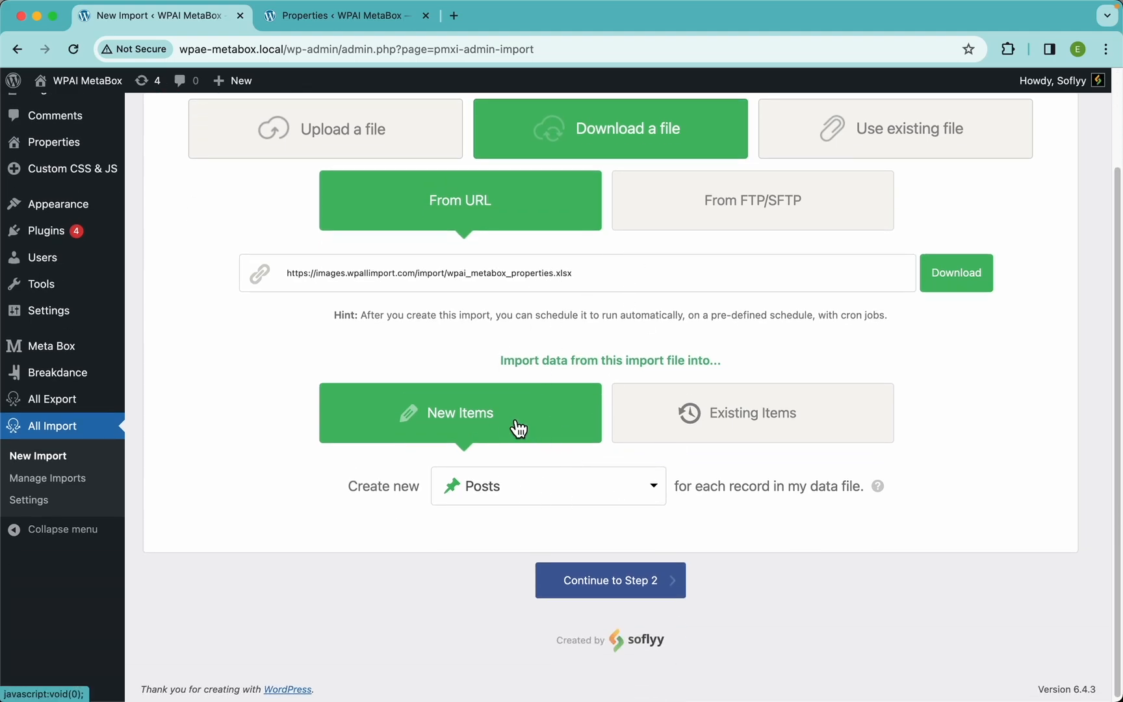
click(355, 19)
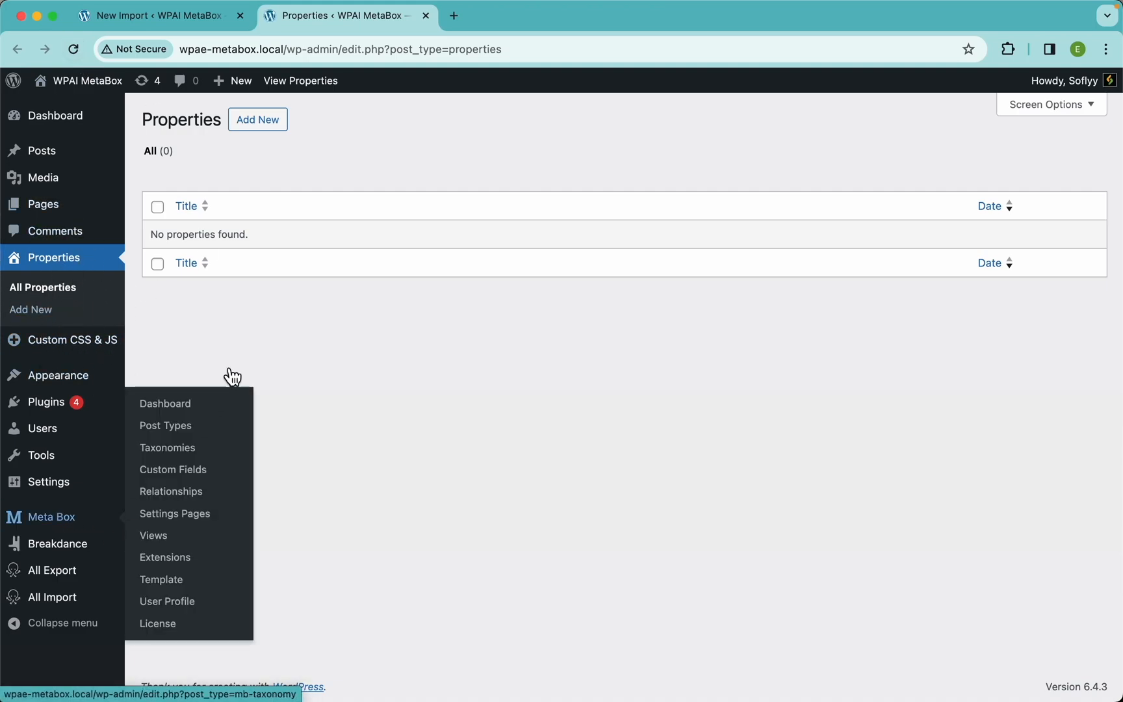
click(198, 18)
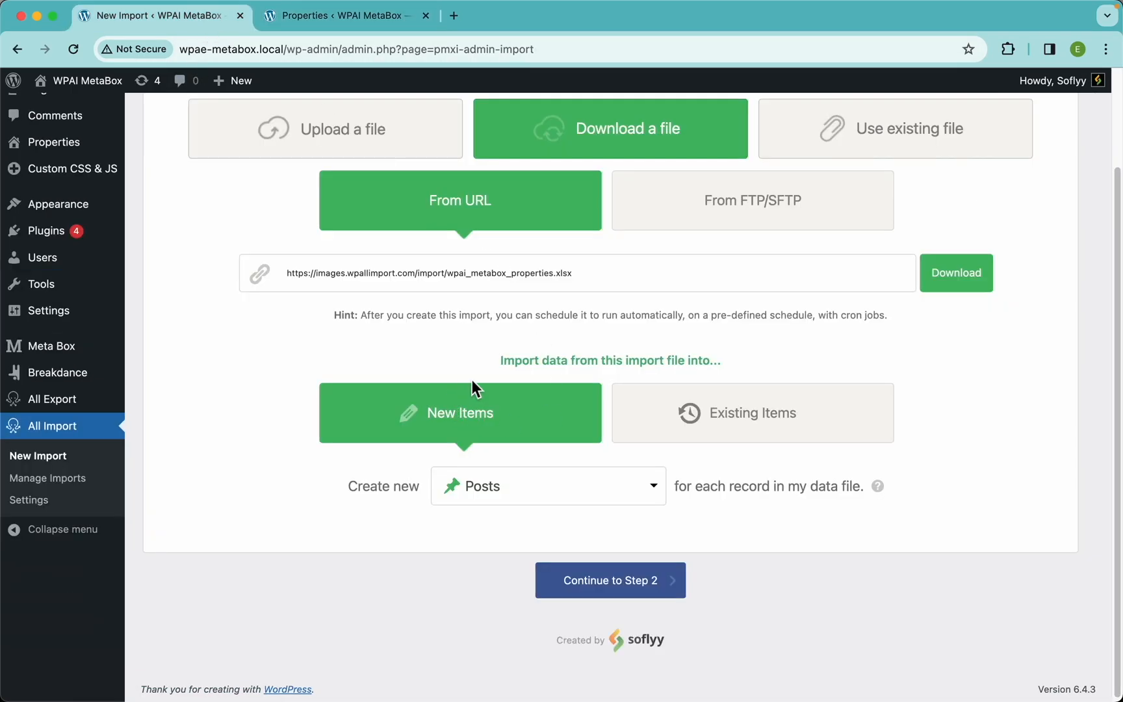
click(562, 491)
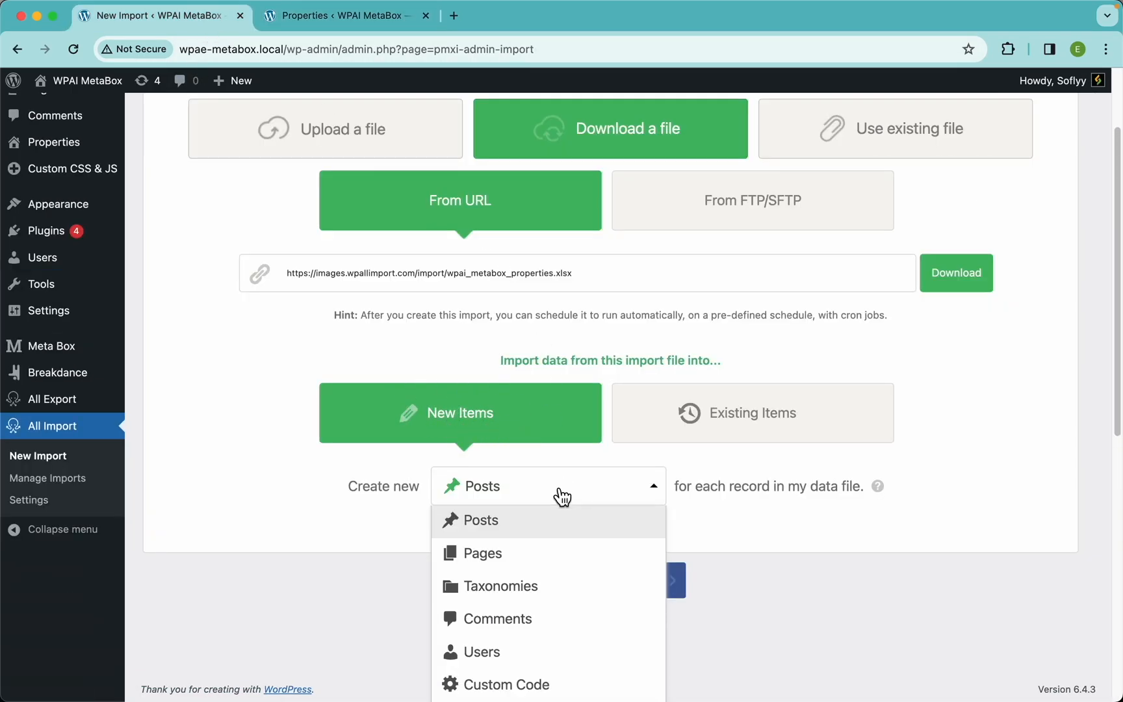
scroll(529, 599, down, 3)
scroll(514, 596, down, 5)
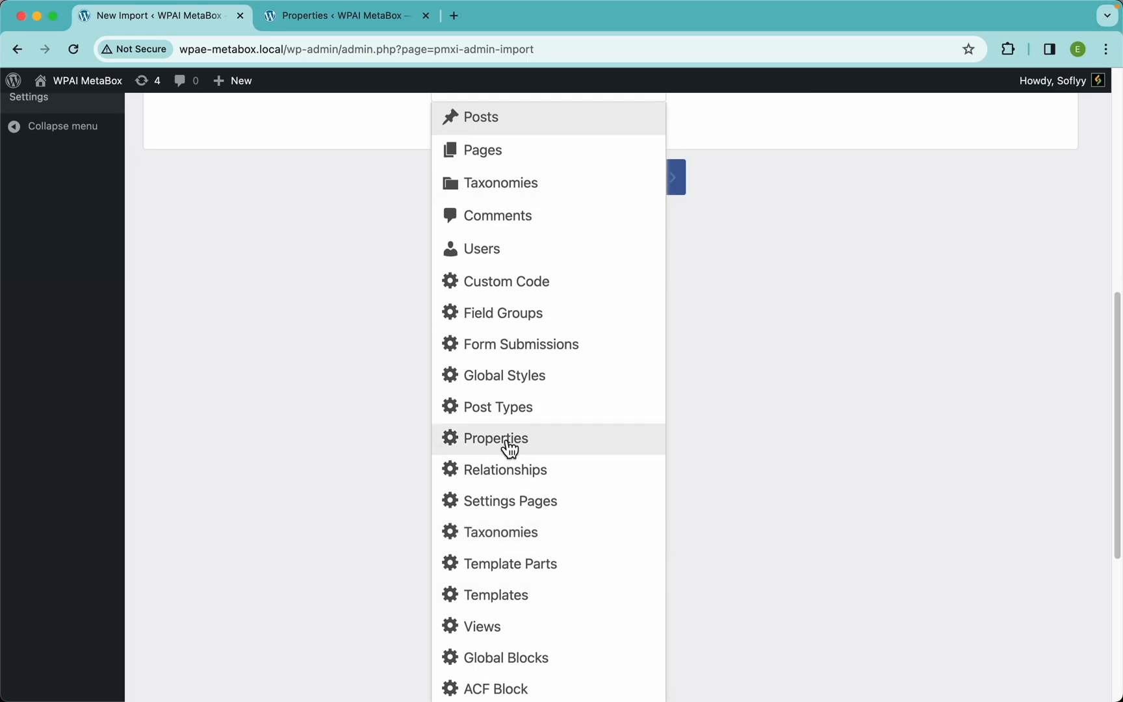
click(507, 449)
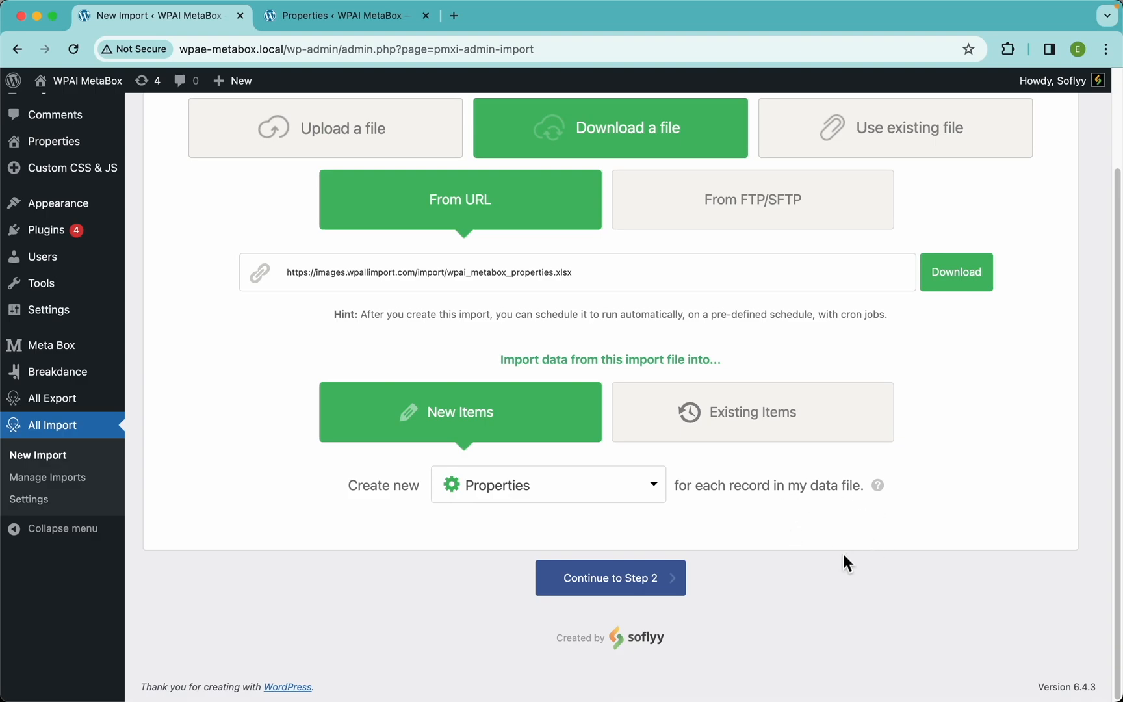
- Switch the import target between Existing Items and New Items to compare the two options
click(752, 422)
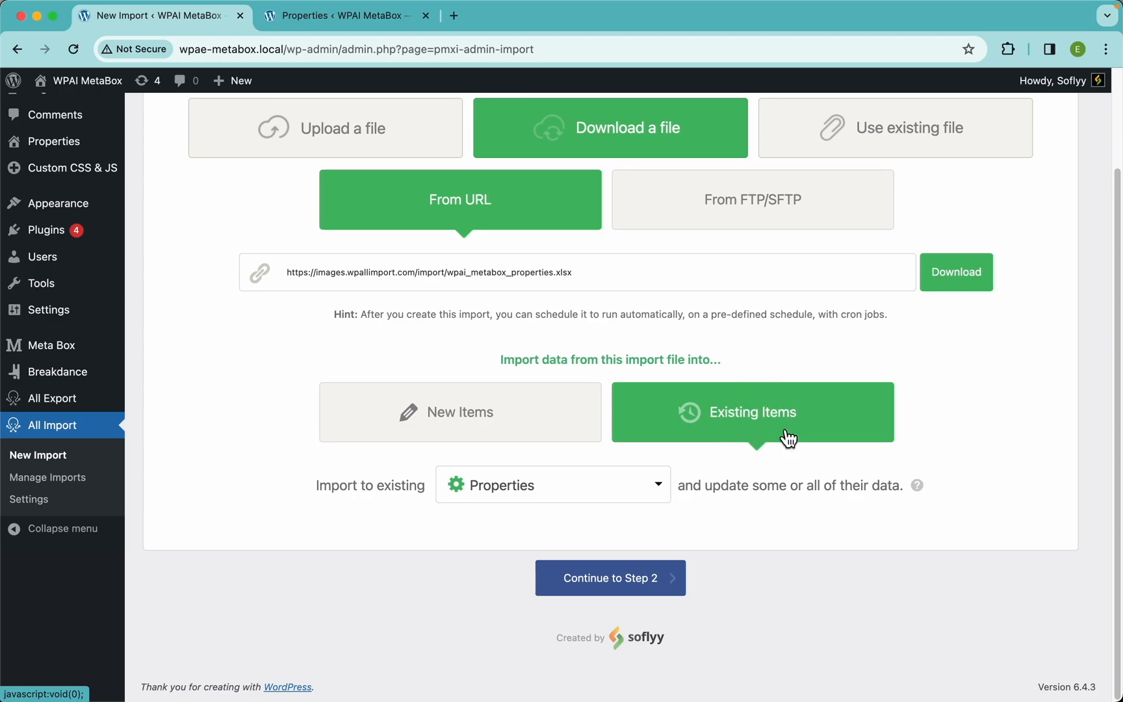
click(471, 429)
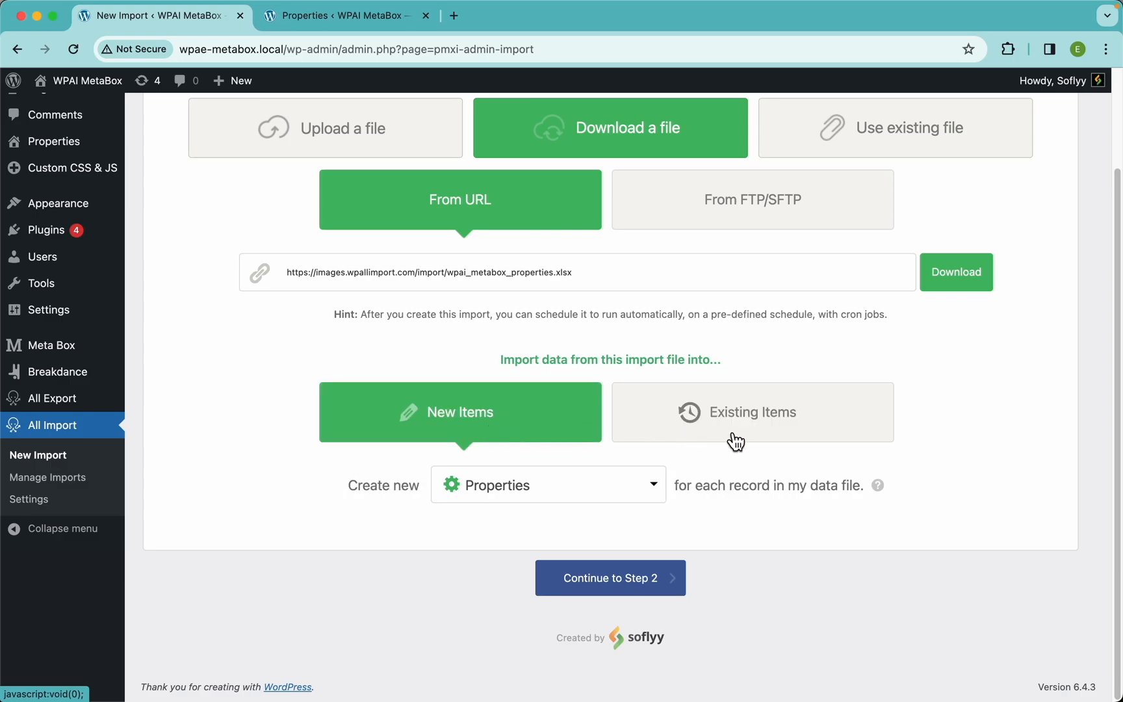
click(735, 441)
click(549, 434)
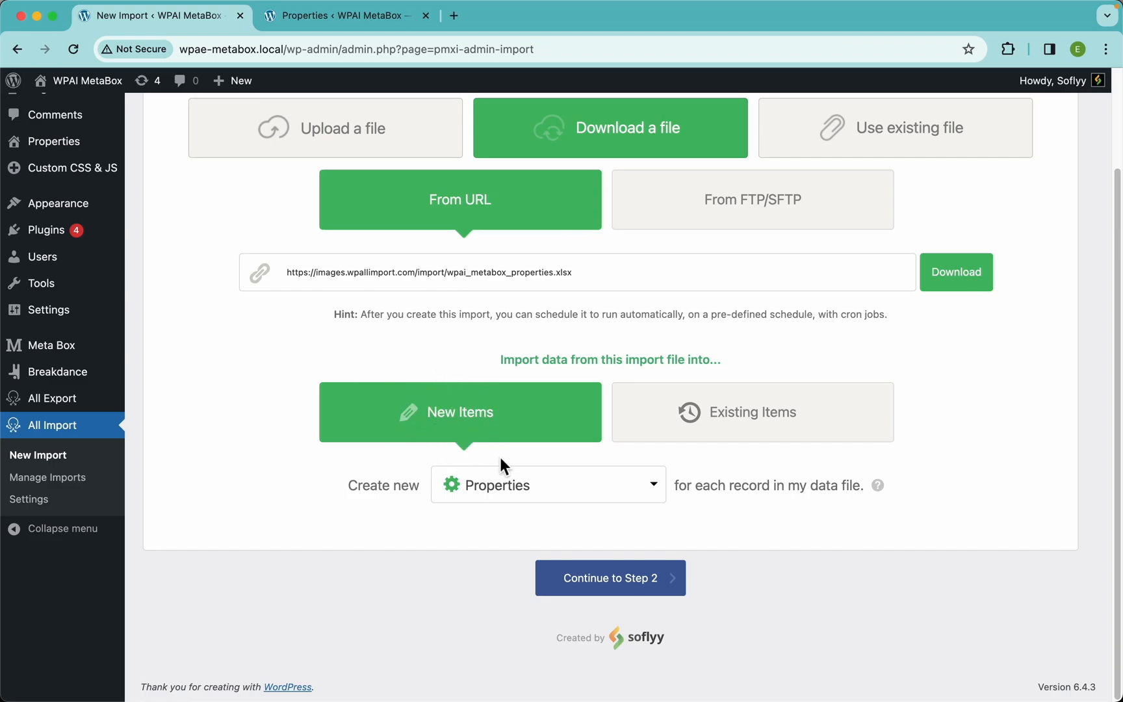
click(750, 428)
click(504, 413)
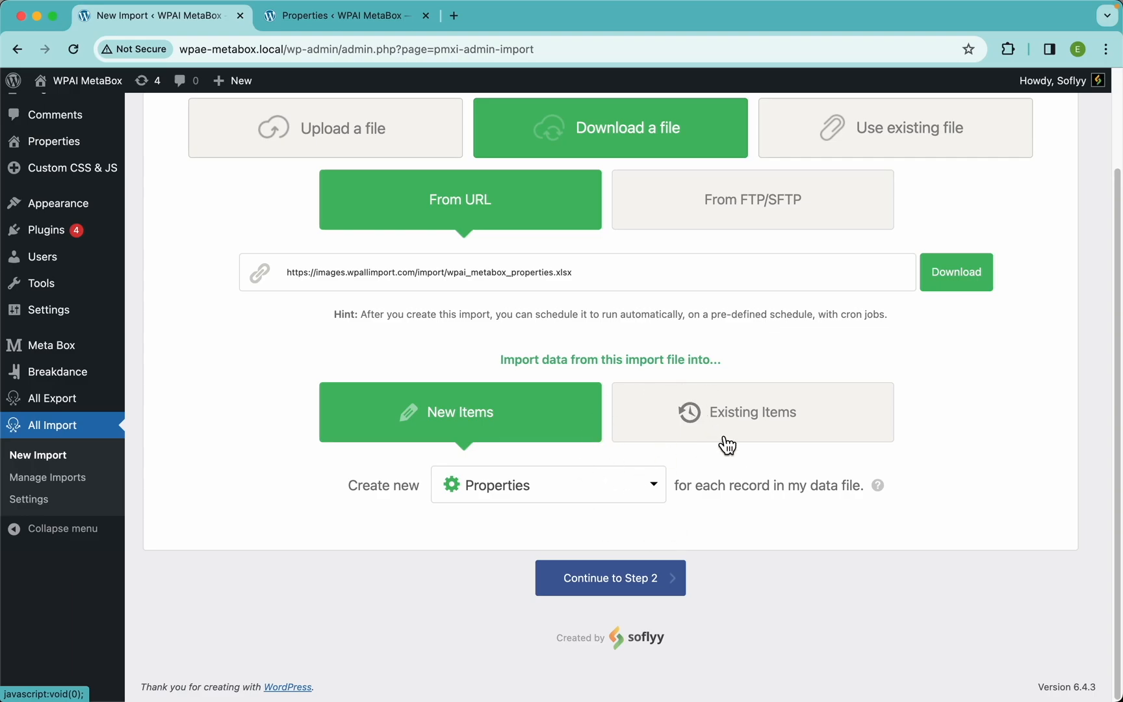
- Continue to Step 2 of the import
click(671, 588)
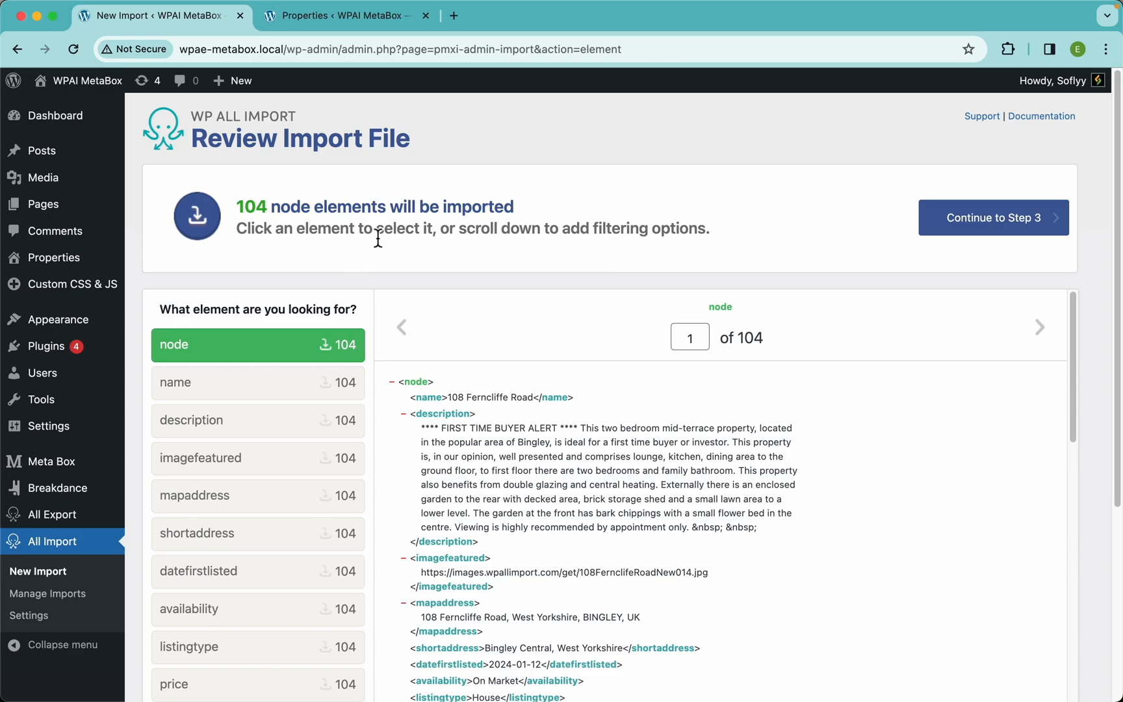
- Examine the element list and the first record's fields in the import file review
scroll(564, 260, down, 3)
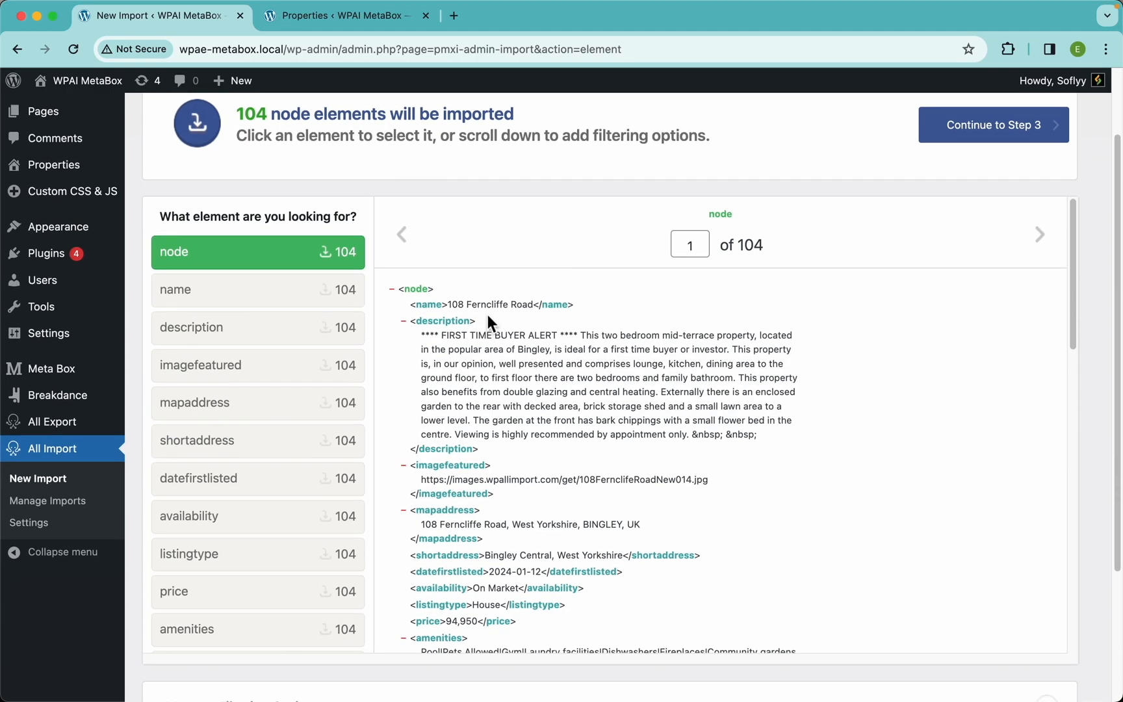
scroll(517, 410, down, 3)
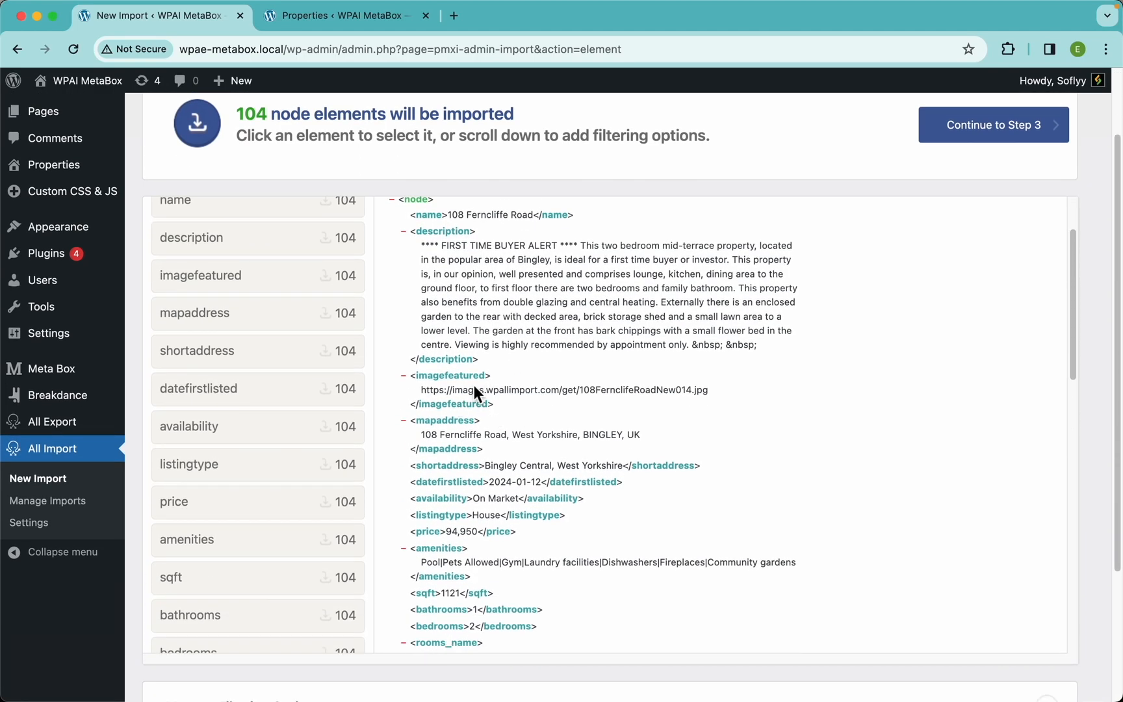
scroll(482, 487, down, 5)
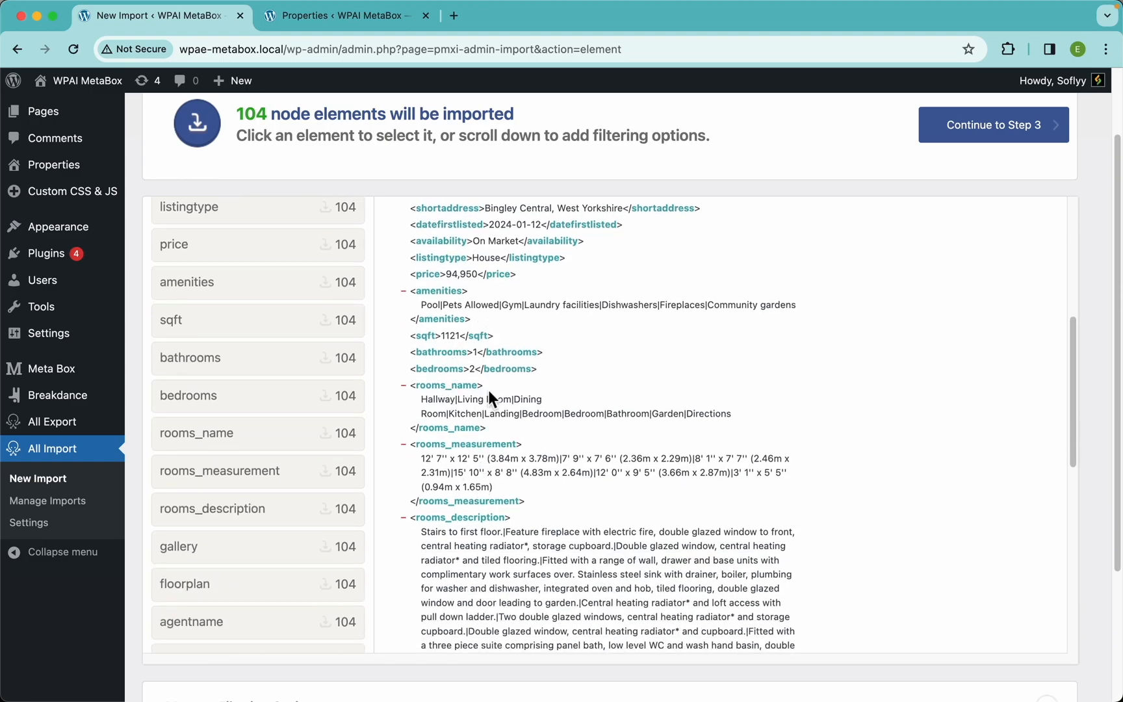
scroll(488, 462, down, 2)
scroll(488, 463, down, 6)
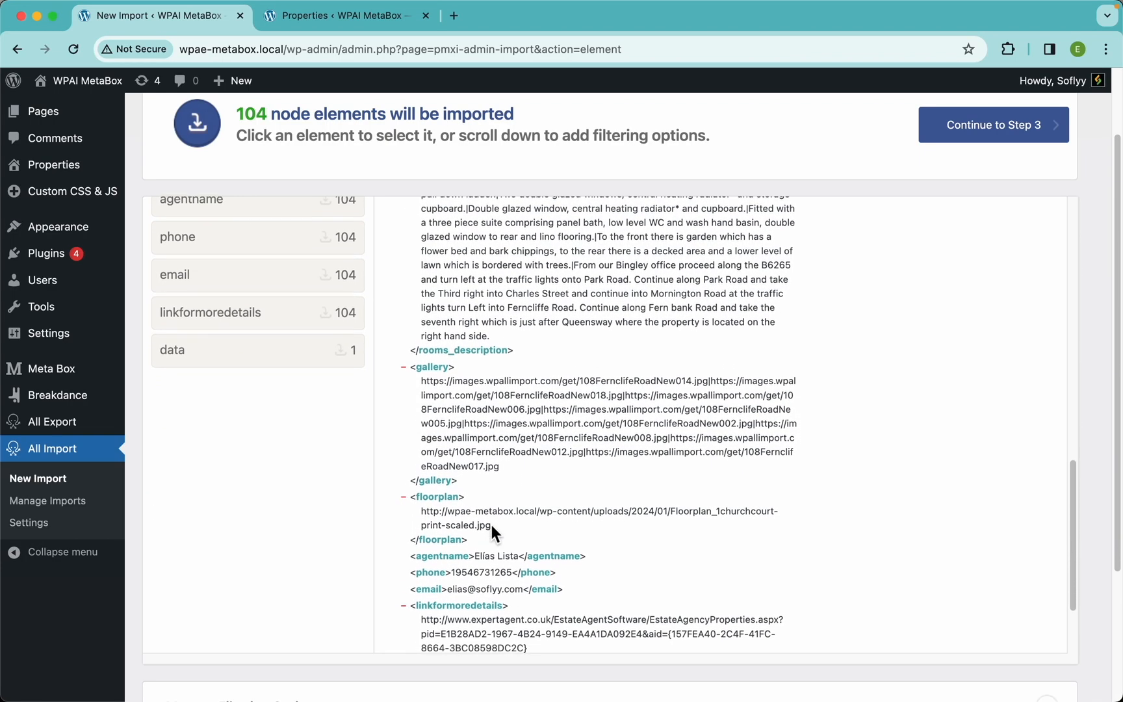
scroll(544, 464, up, 12)
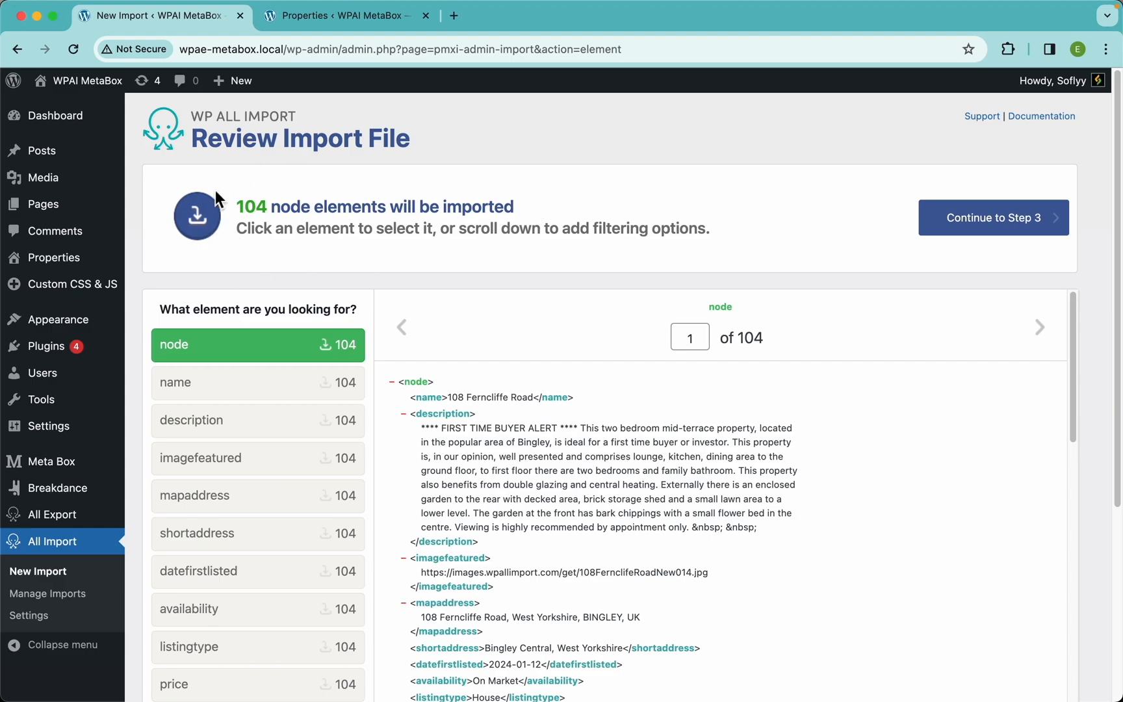
scroll(559, 176, down, 3)
scroll(592, 380, down, 15)
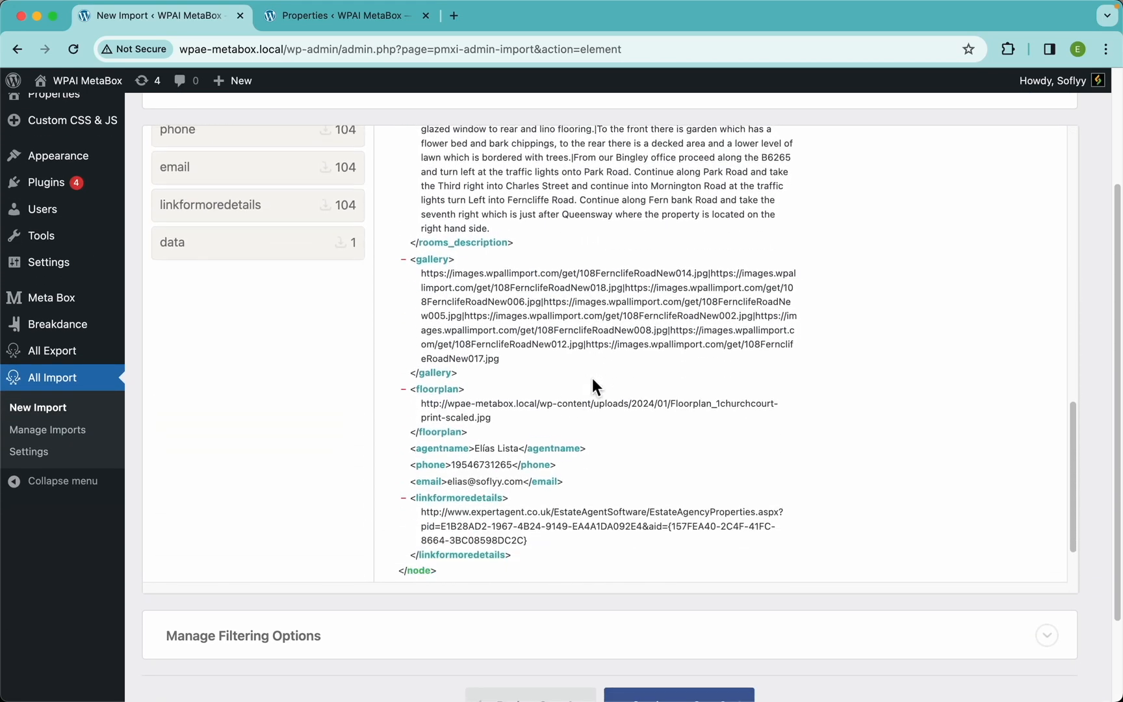
scroll(592, 383, down, 3)
scroll(592, 383, up, 20)
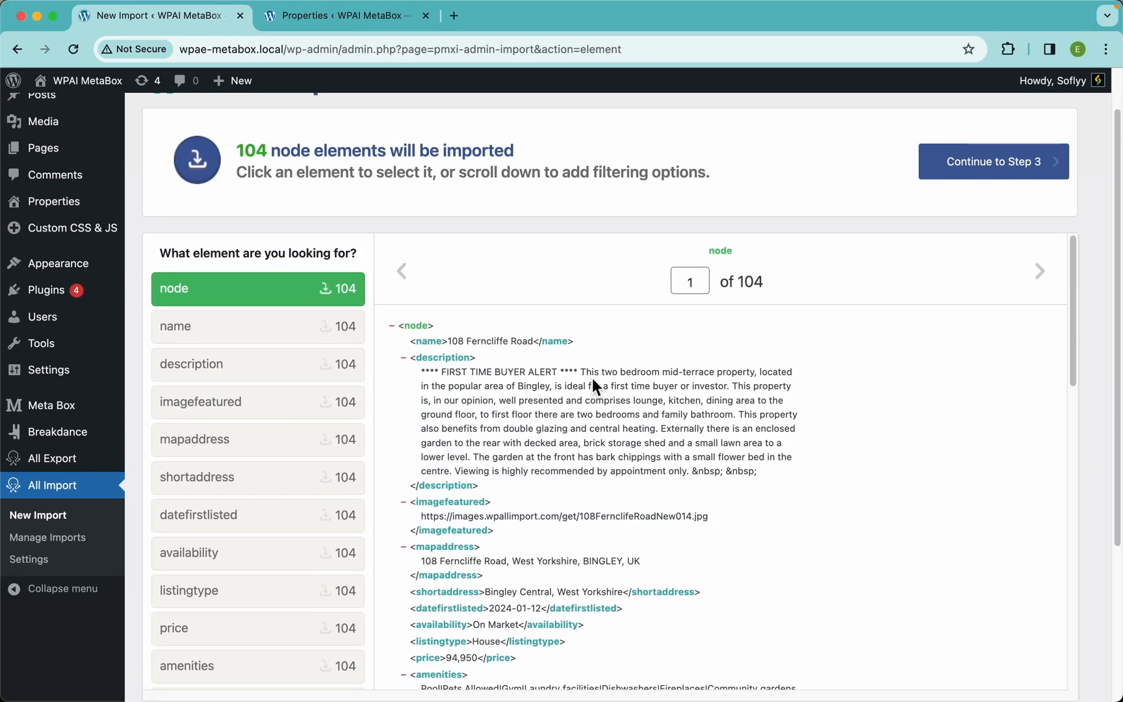
- Switch to the wpai_metabox_properties workbook in Excel, examine its rows and columns, and return to the browser
key(super+Tab)
click(508, 320)
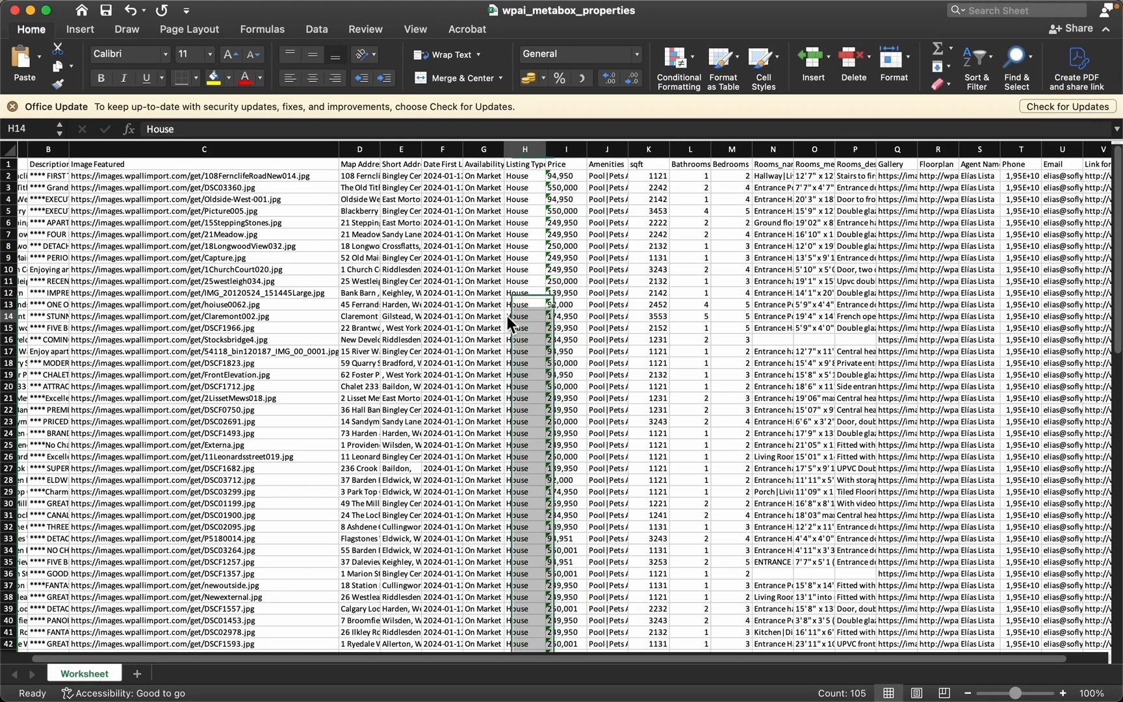
scroll(508, 320, left, 1)
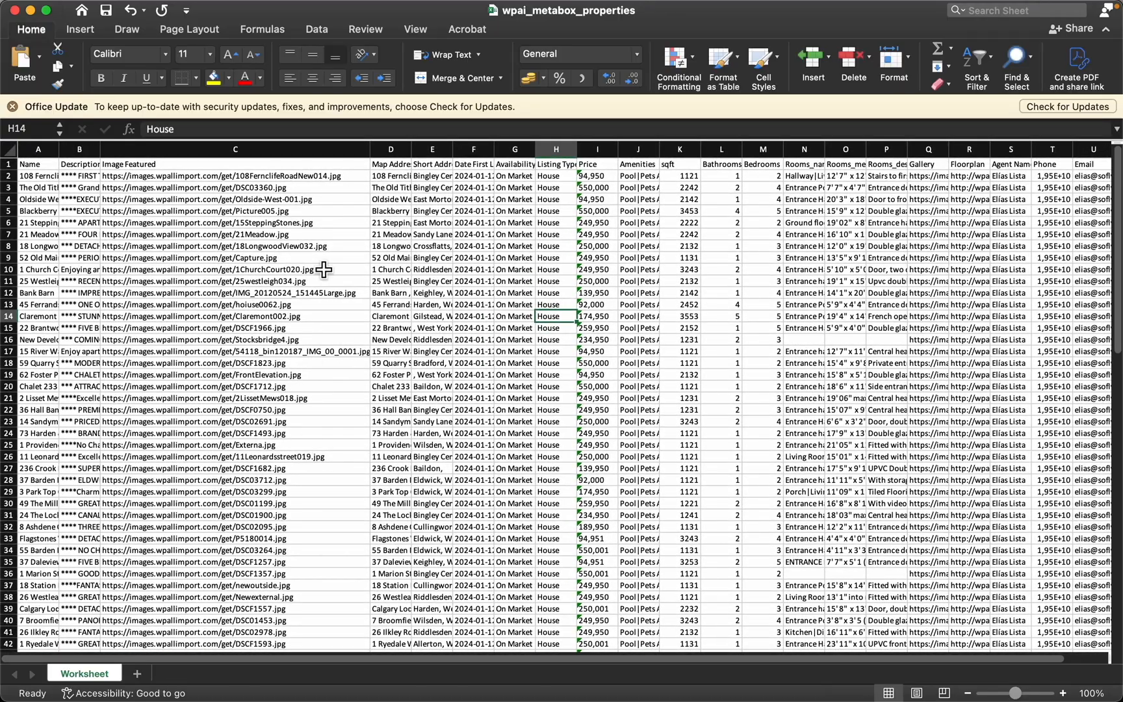
key(super+Tab)
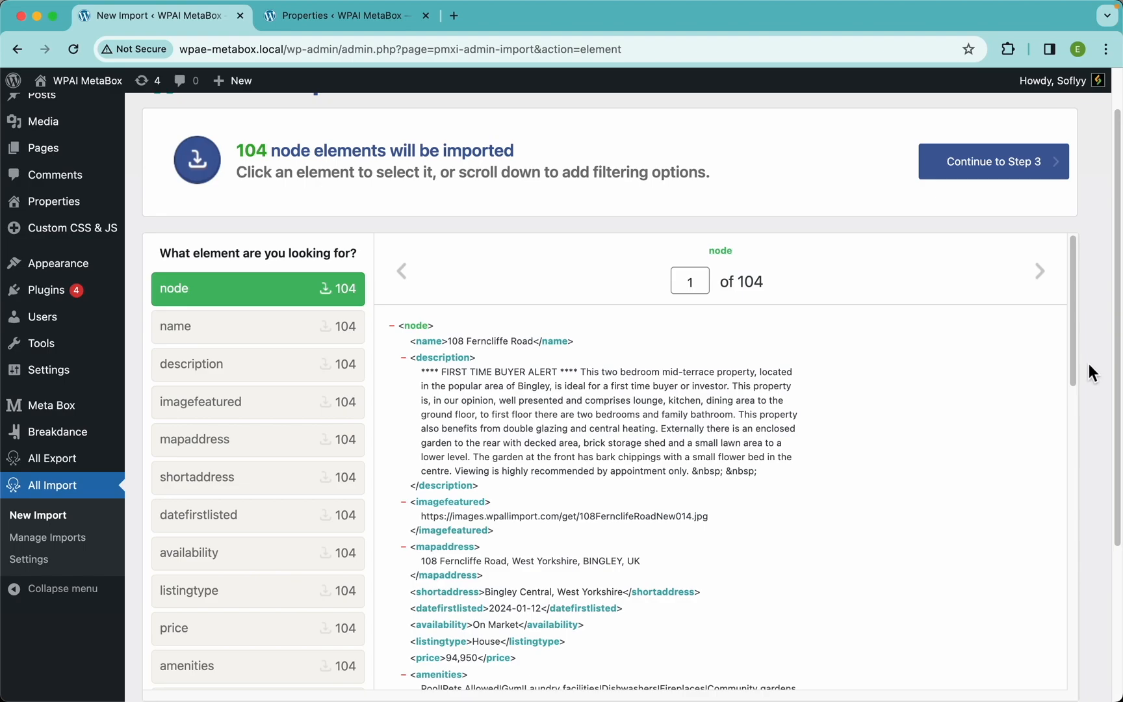
- Expand the filtering options and check the availability value in the first record
scroll(1089, 363, down, 4)
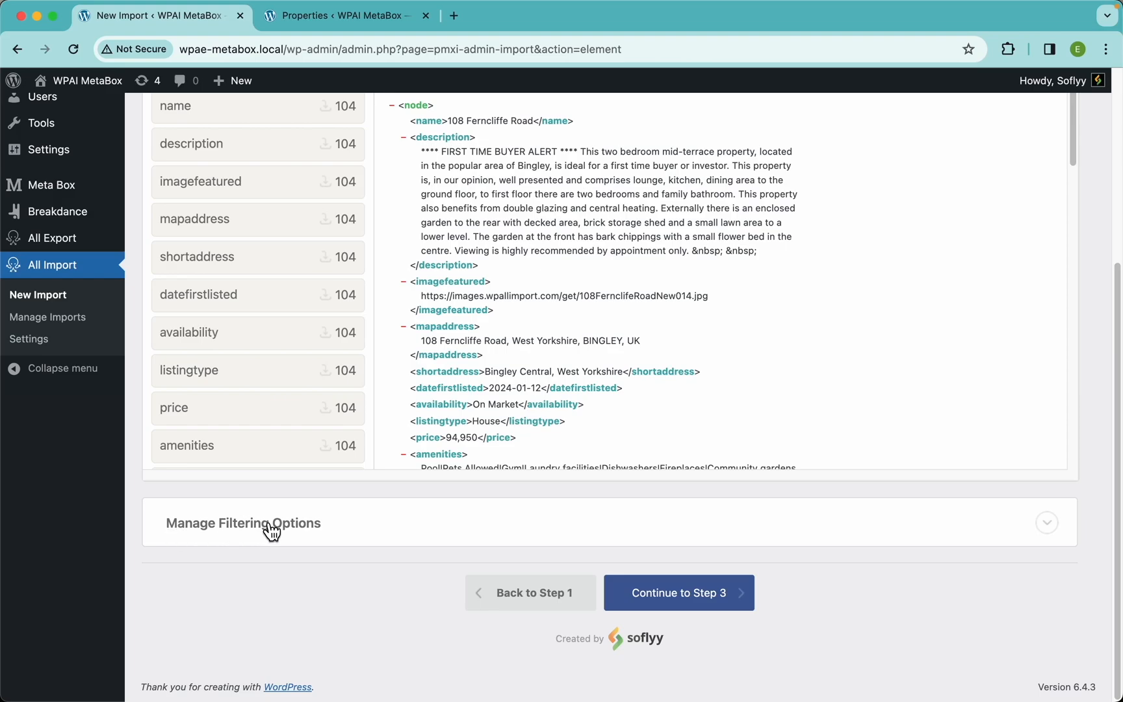
click(350, 538)
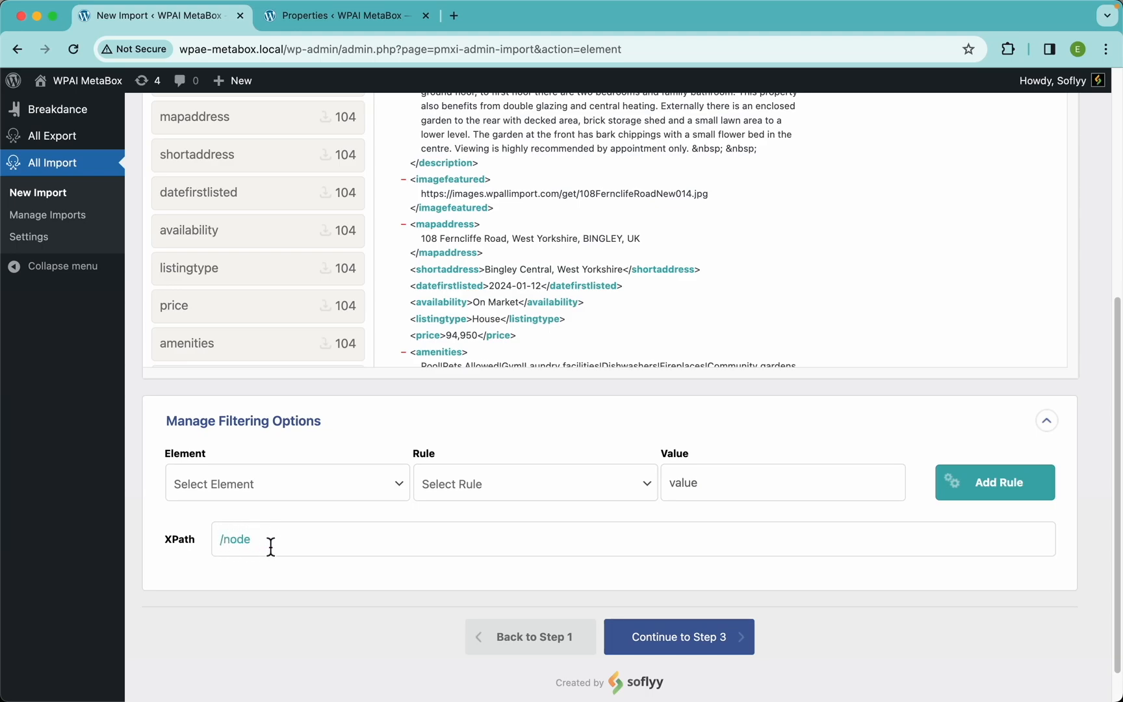
click(270, 546)
scroll(522, 421, up, 4)
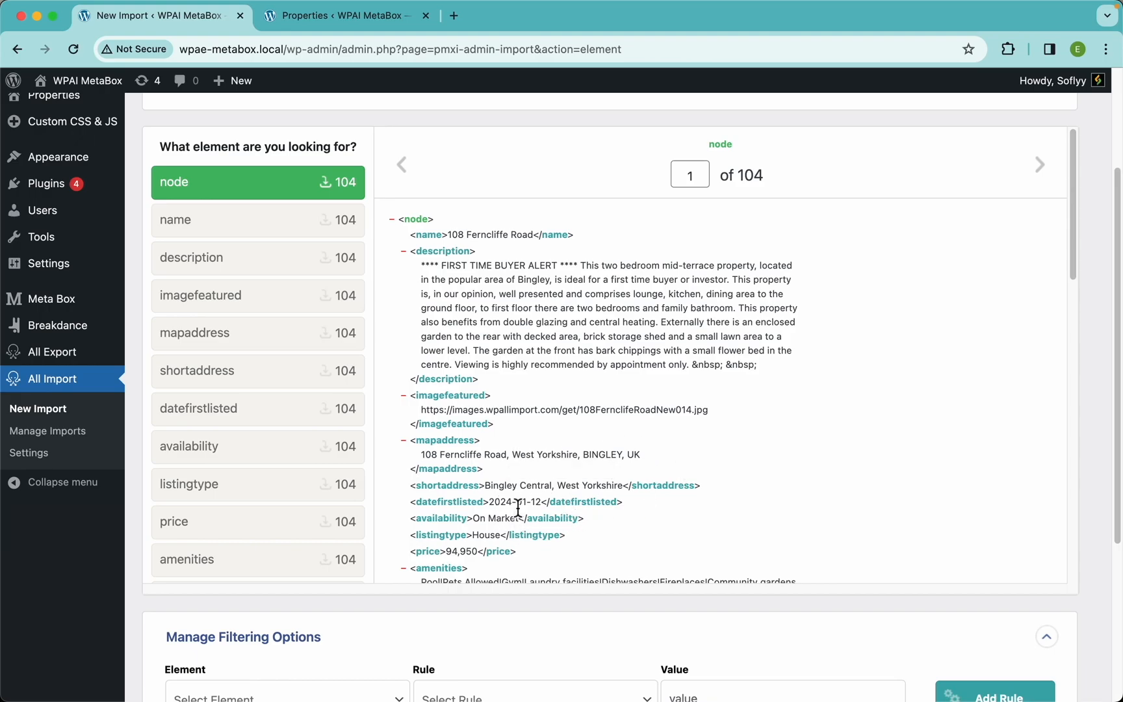
drag(519, 519, 473, 519)
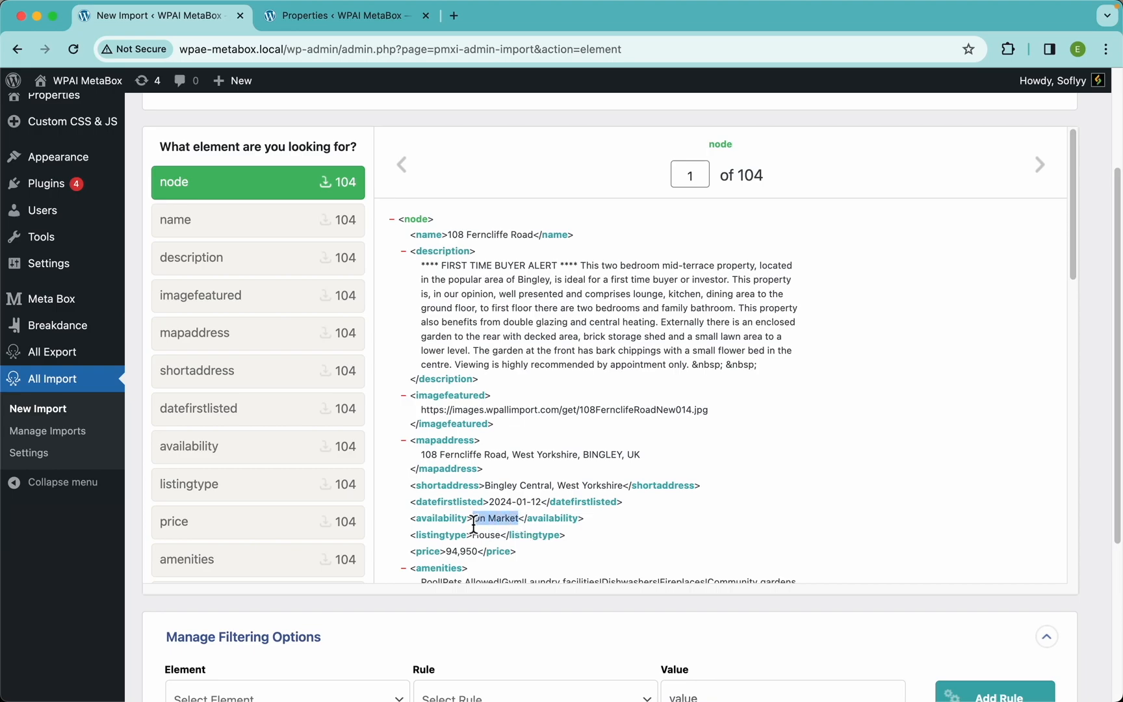
click(559, 517)
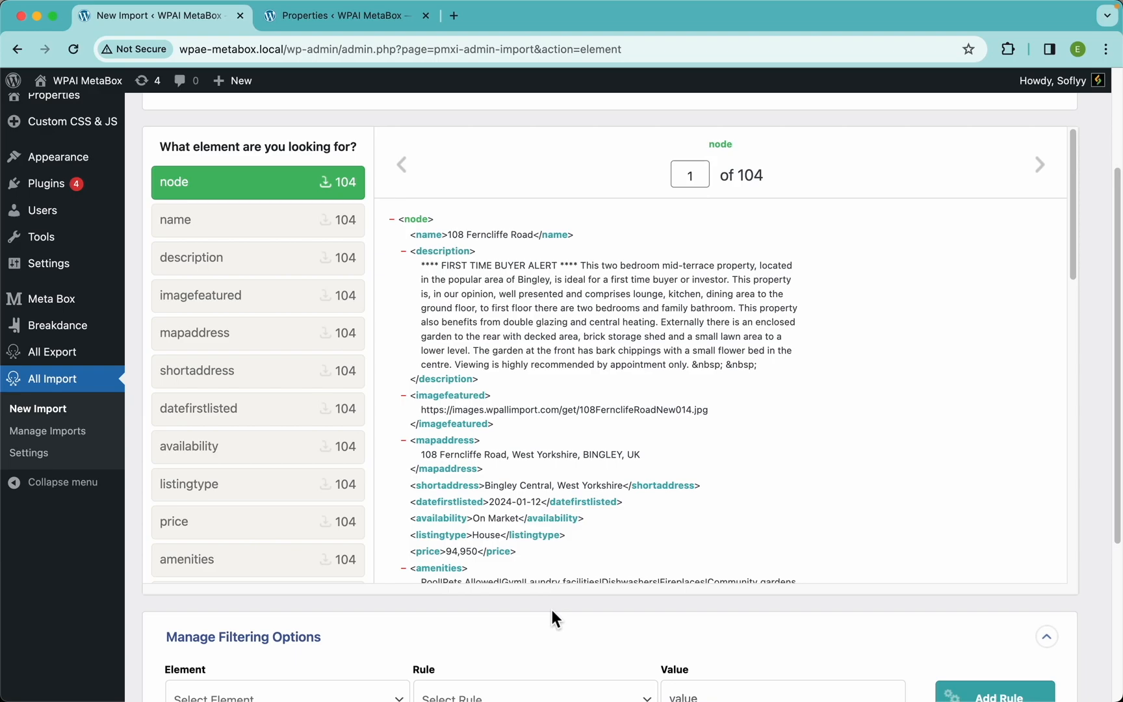
- Add a filter rule requiring availability[1] to equal "On Market"
scroll(551, 610, down, 5)
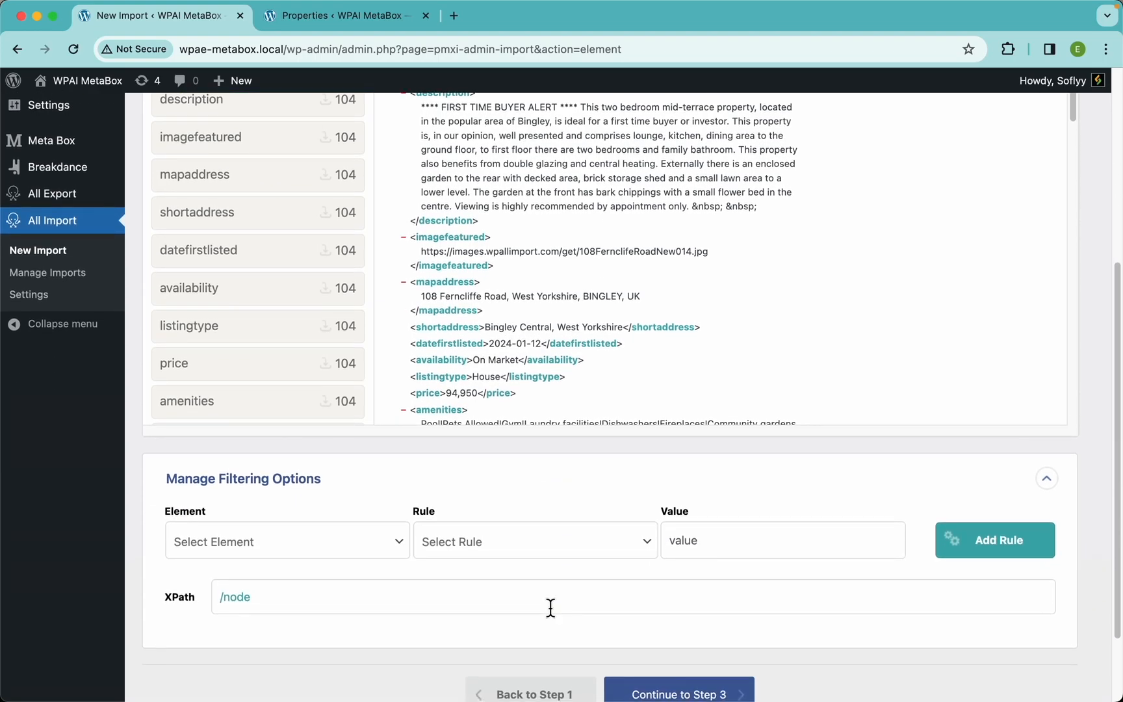
scroll(388, 514, down, 2)
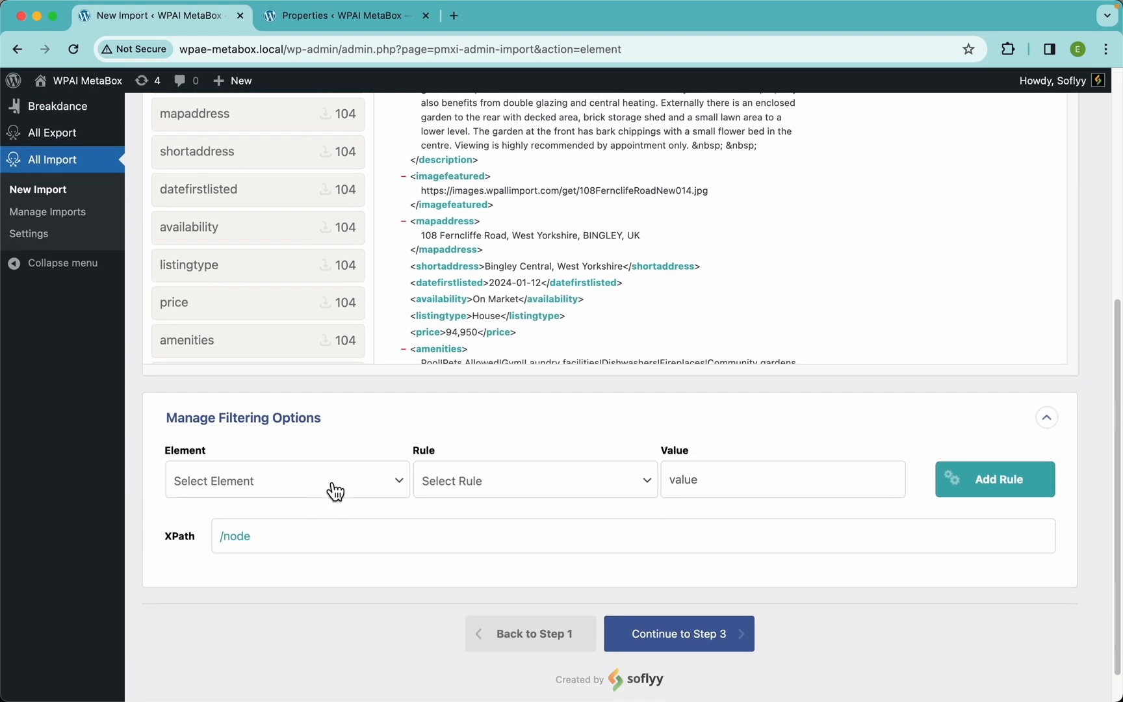
click(276, 494)
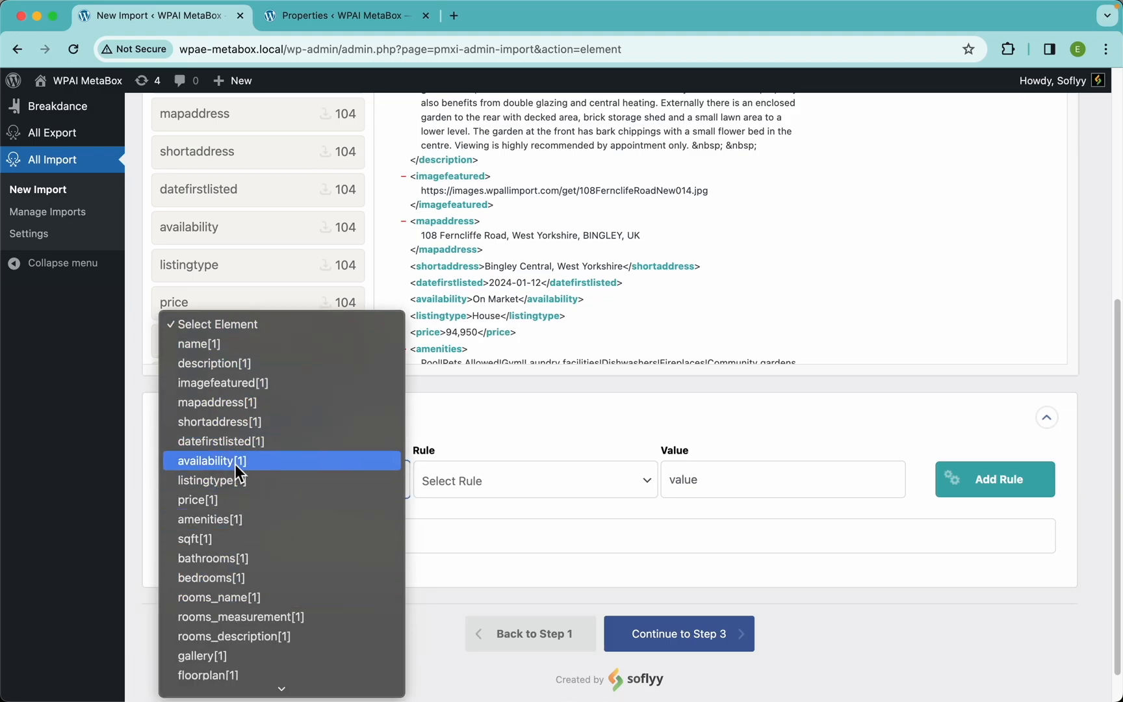
click(279, 463)
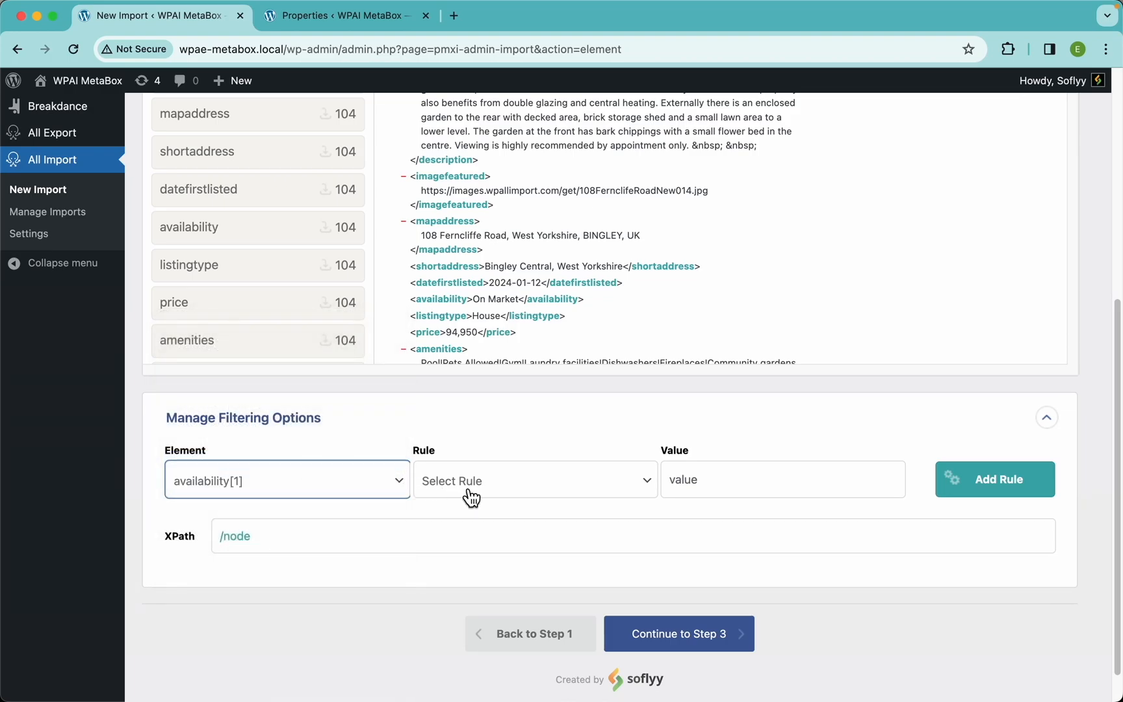
click(526, 485)
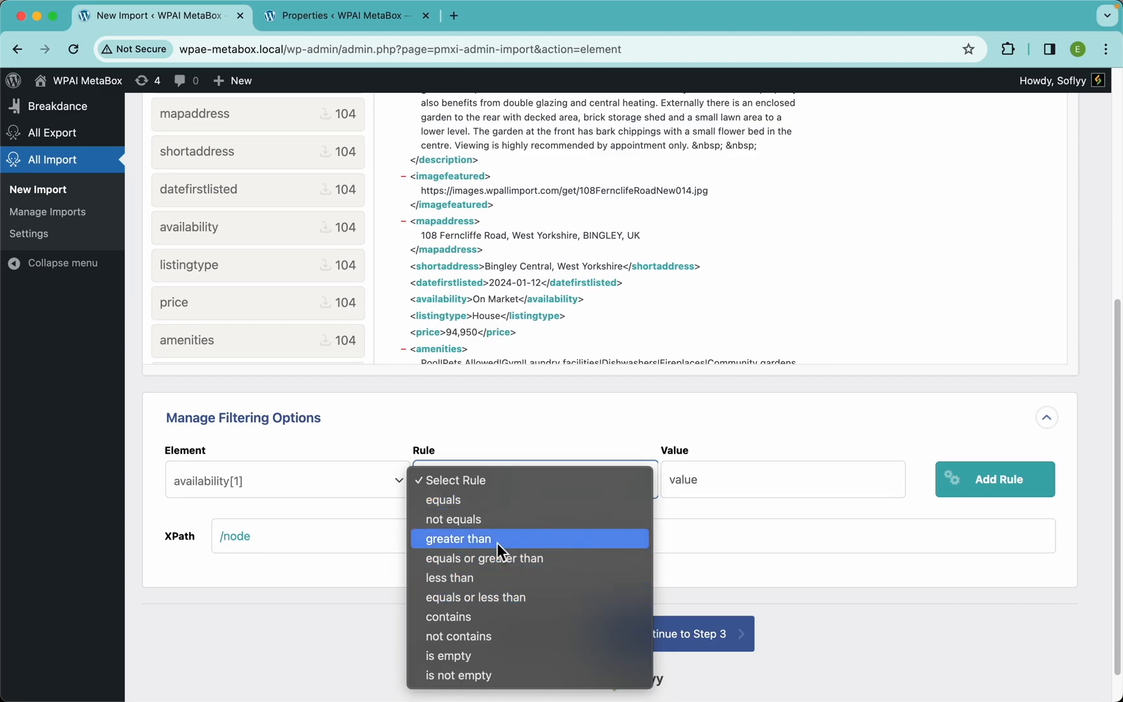
click(474, 502)
click(710, 497)
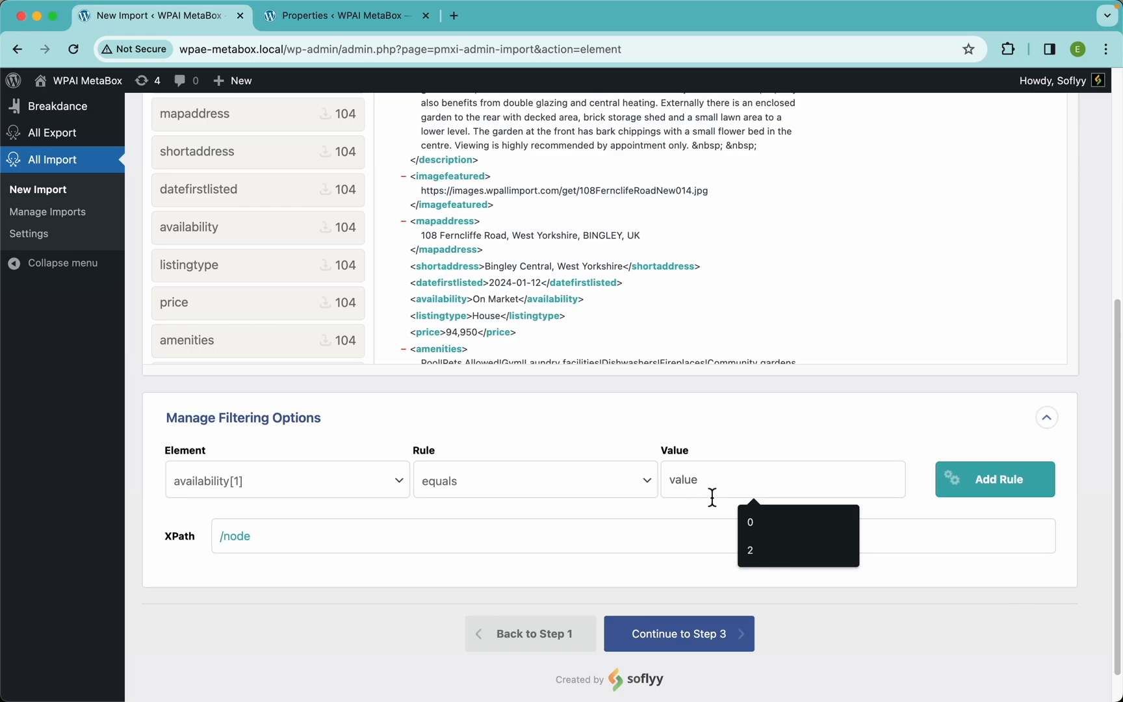
text(On Market)
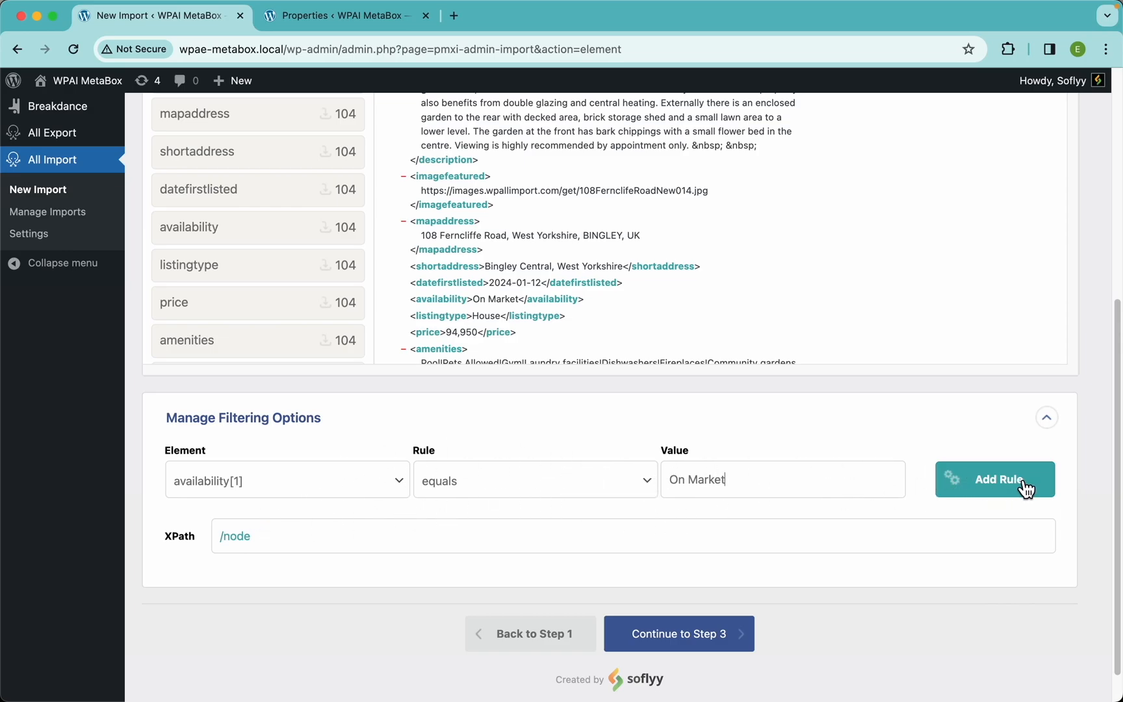
click(965, 488)
- Add a second filter rule requiring sqft[1] to be greater than 1000
scroll(920, 512, down, 4)
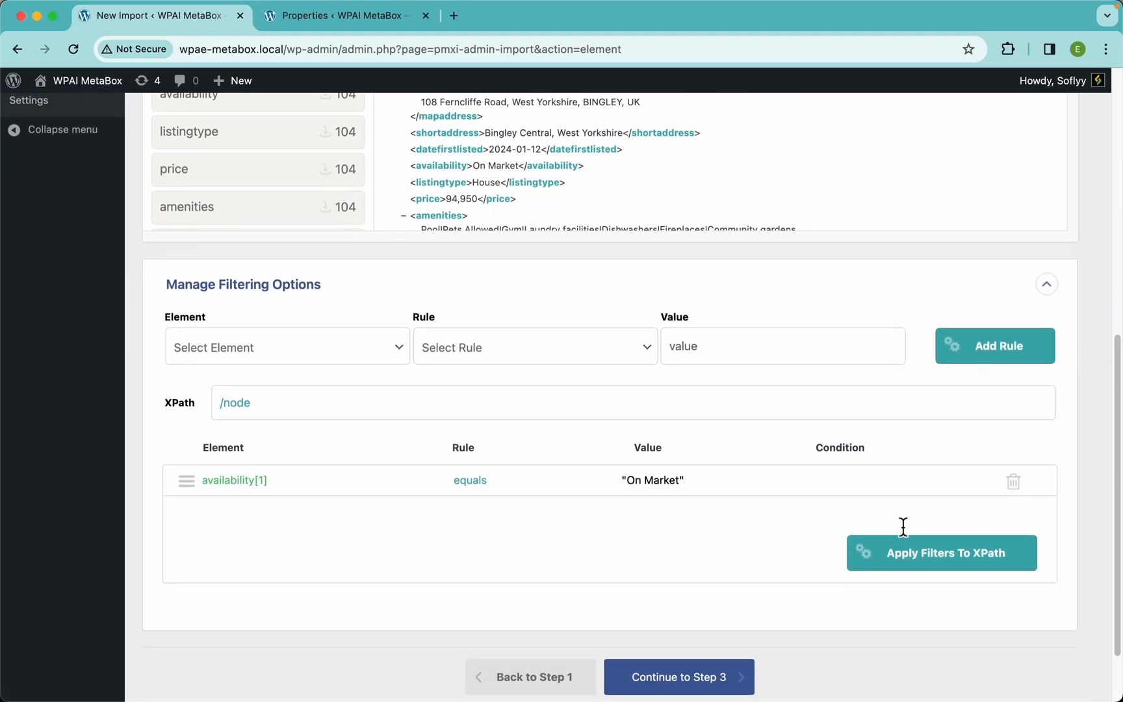
click(344, 354)
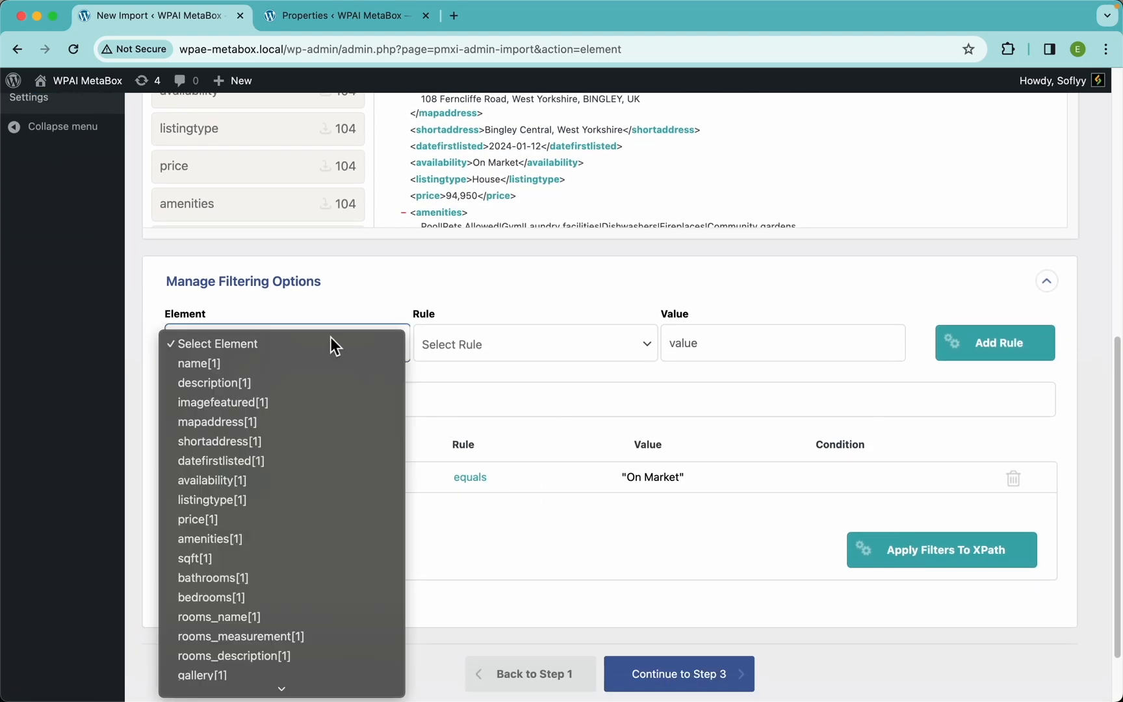
click(286, 557)
click(487, 351)
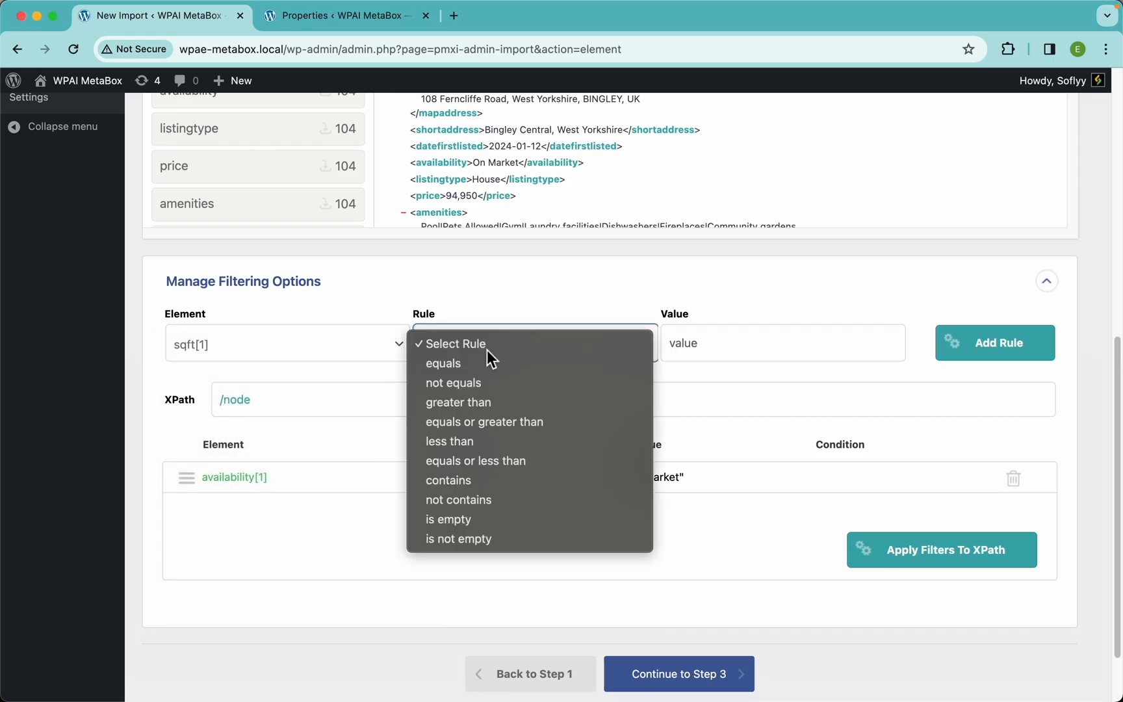
click(491, 398)
click(696, 343)
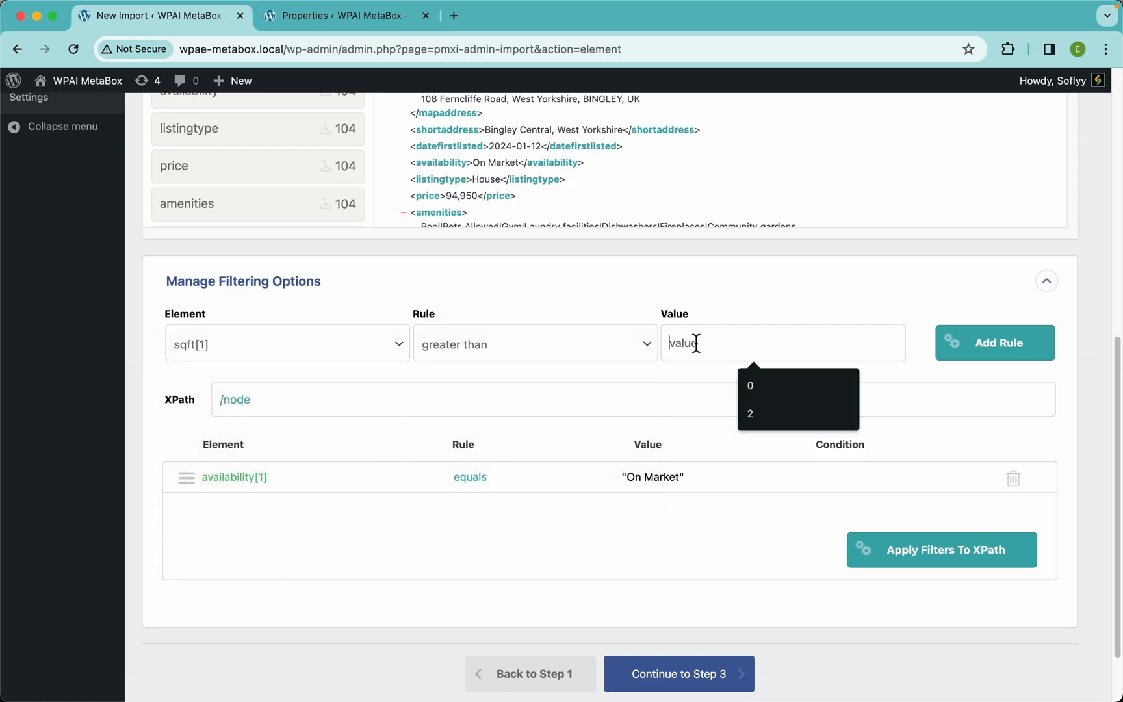
text(1000)
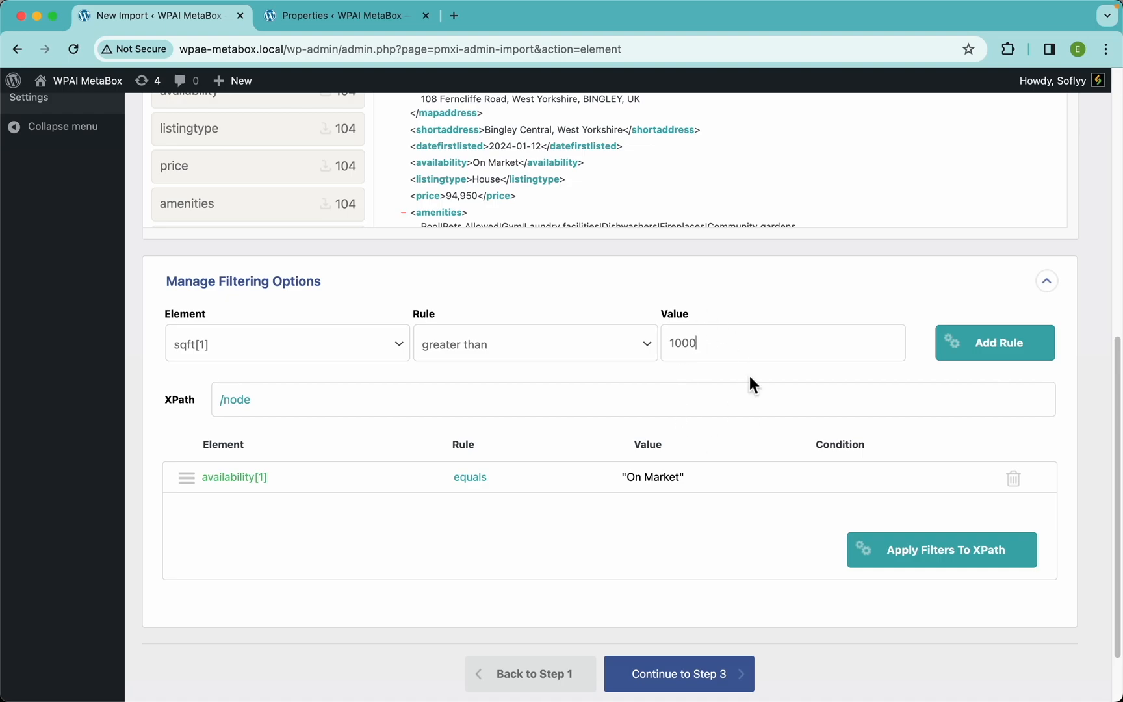
click(983, 352)
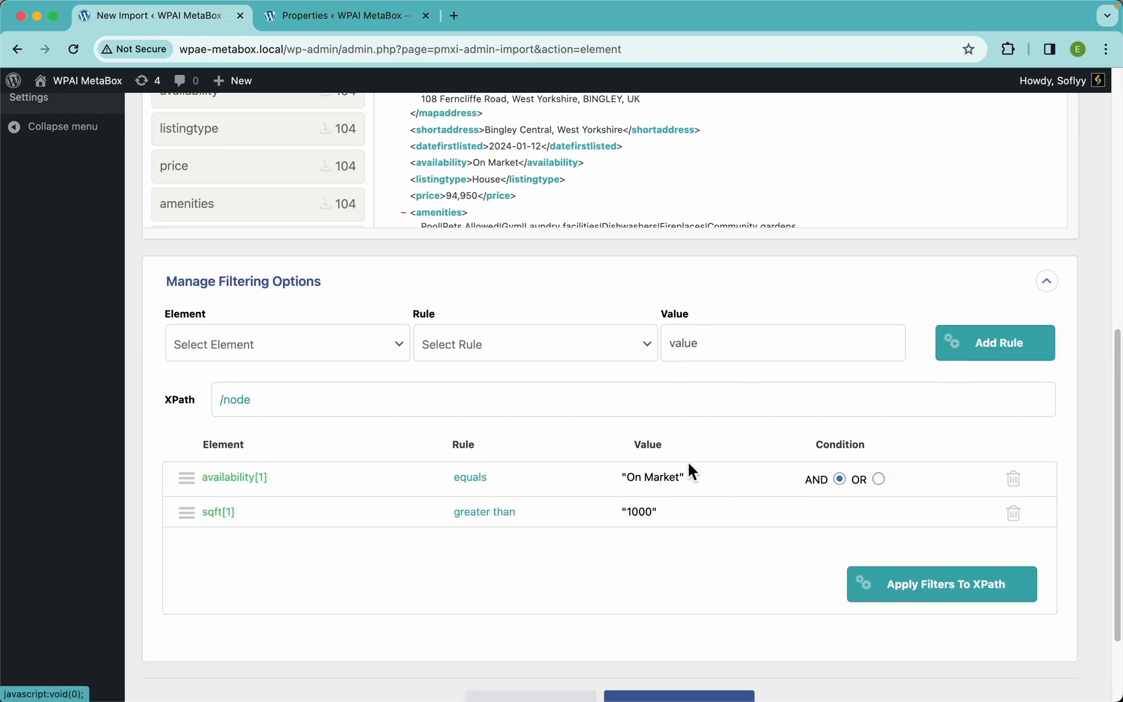
- Try the OR and AND conditions between the two filter rules, and delete the sqft[1] rule
click(878, 480)
click(840, 479)
click(879, 480)
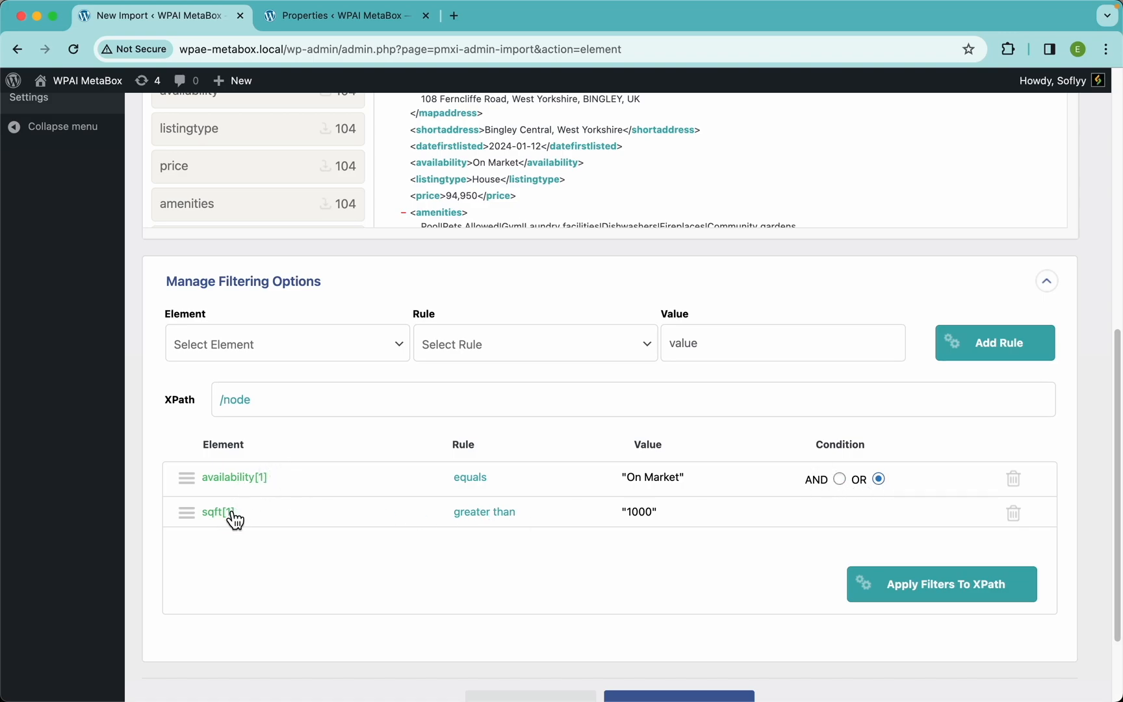
click(840, 479)
click(878, 481)
click(1014, 516)
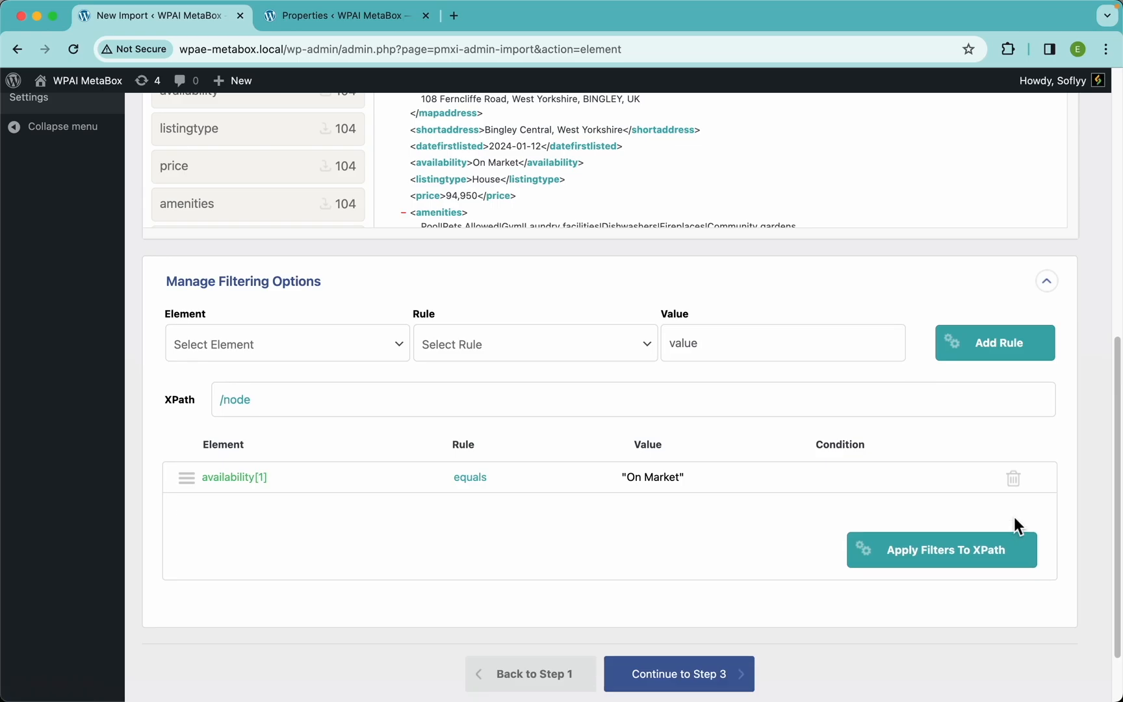
- Apply the availability filter to the XPath and check the resulting expression
click(970, 557)
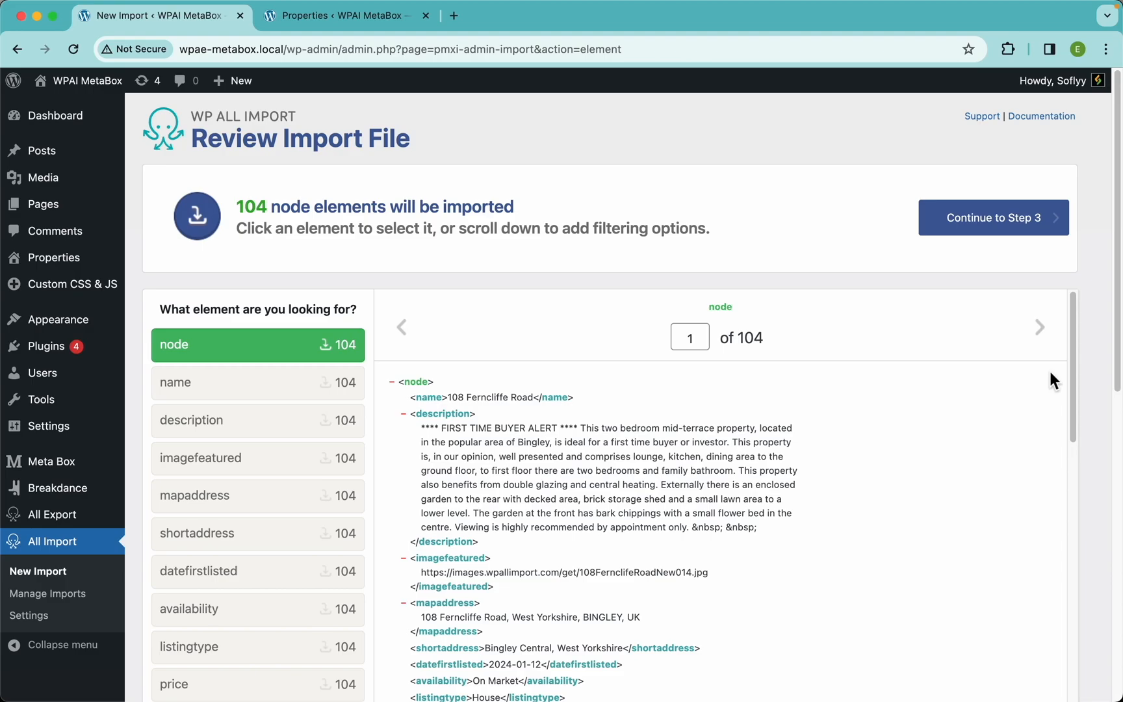
scroll(321, 421, down, 20)
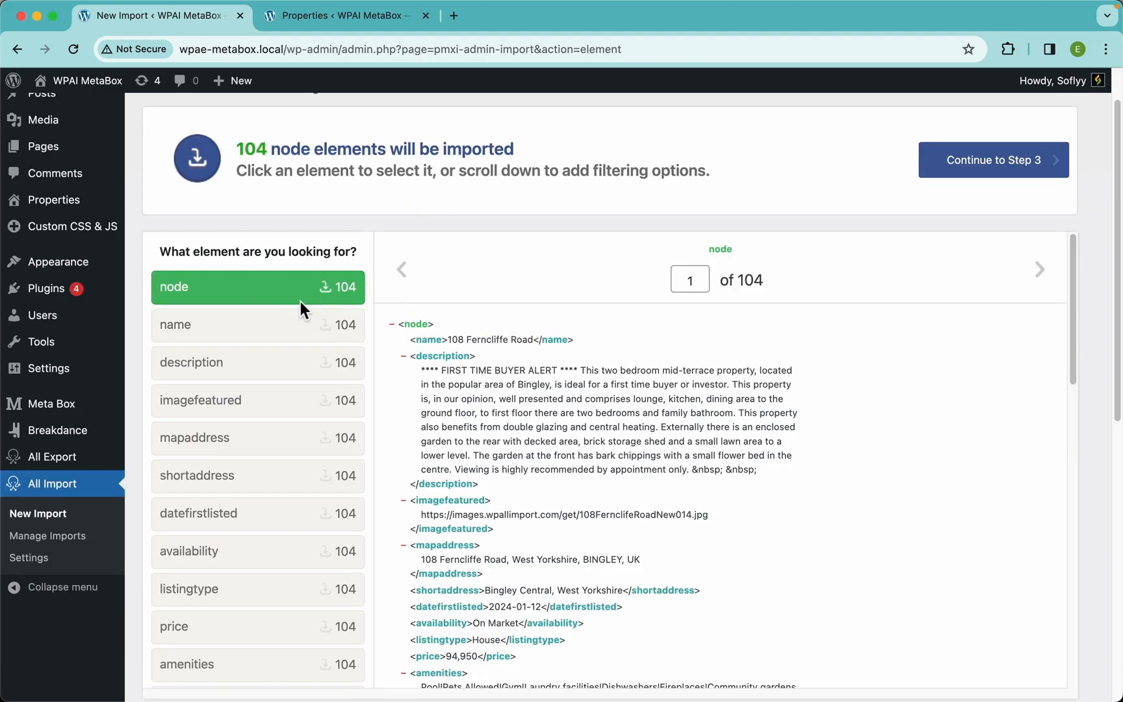
scroll(315, 408, down, 2)
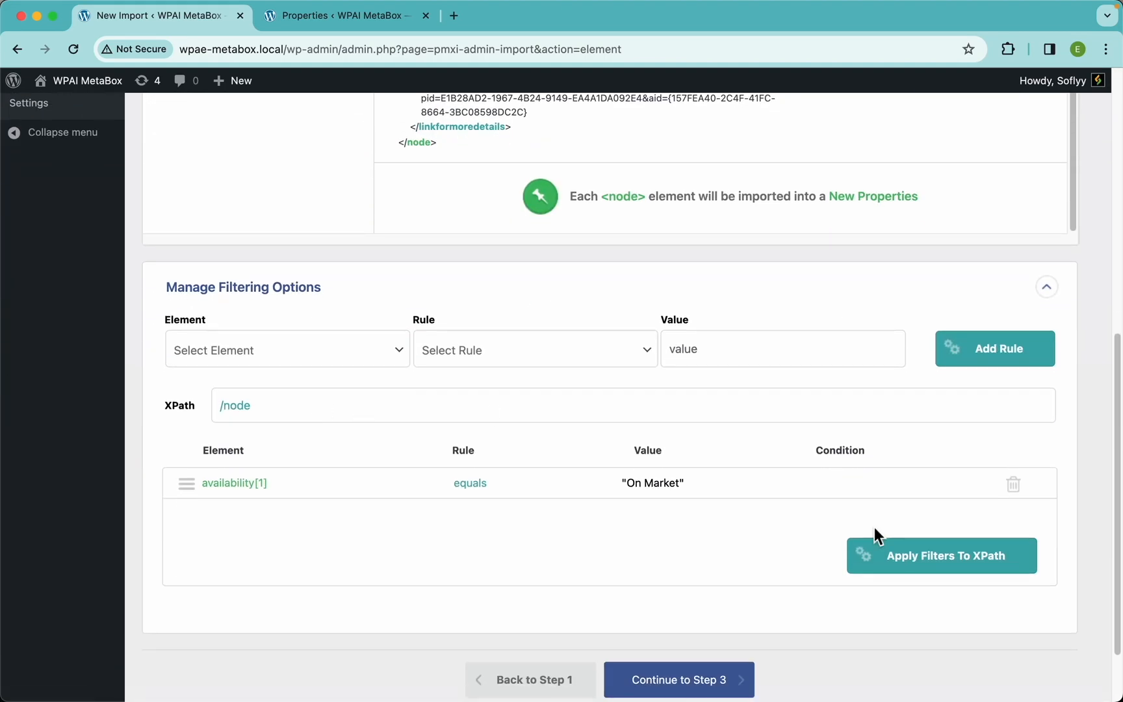
click(990, 562)
drag(430, 410, 223, 410)
click(372, 394)
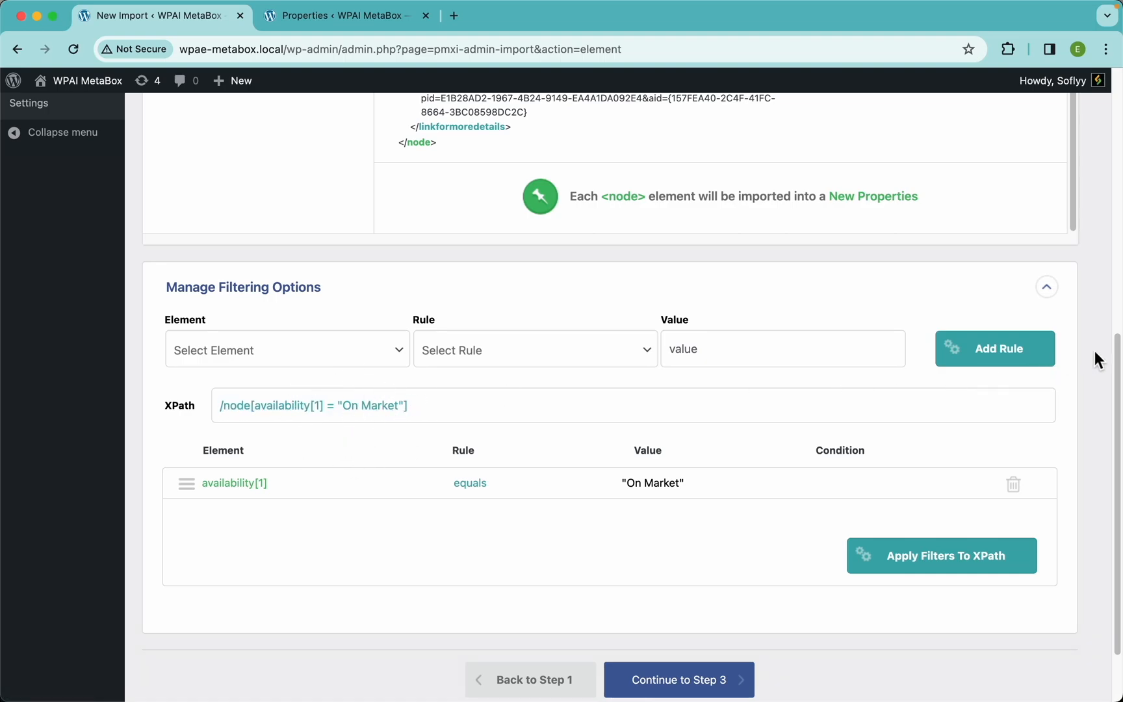
- Review the number of filtered records to import and continue to Step 3
scroll(1093, 354, up, 8)
scroll(651, 372, up, 12)
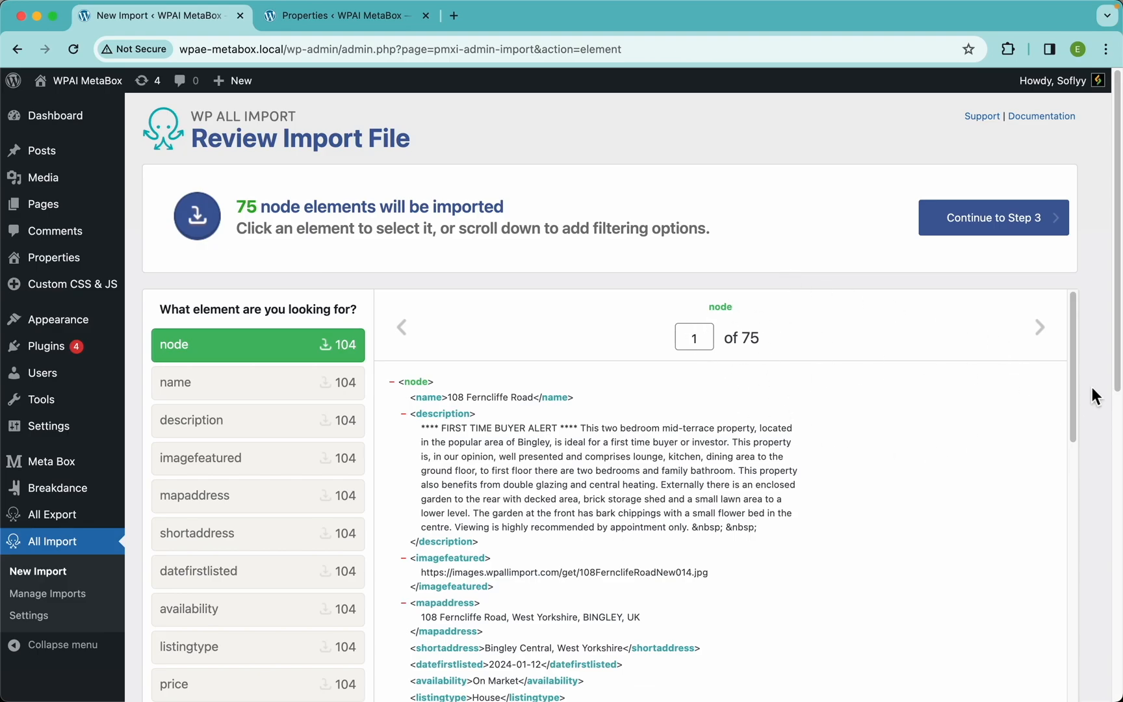
scroll(1099, 384, down, 5)
scroll(1099, 379, down, 10)
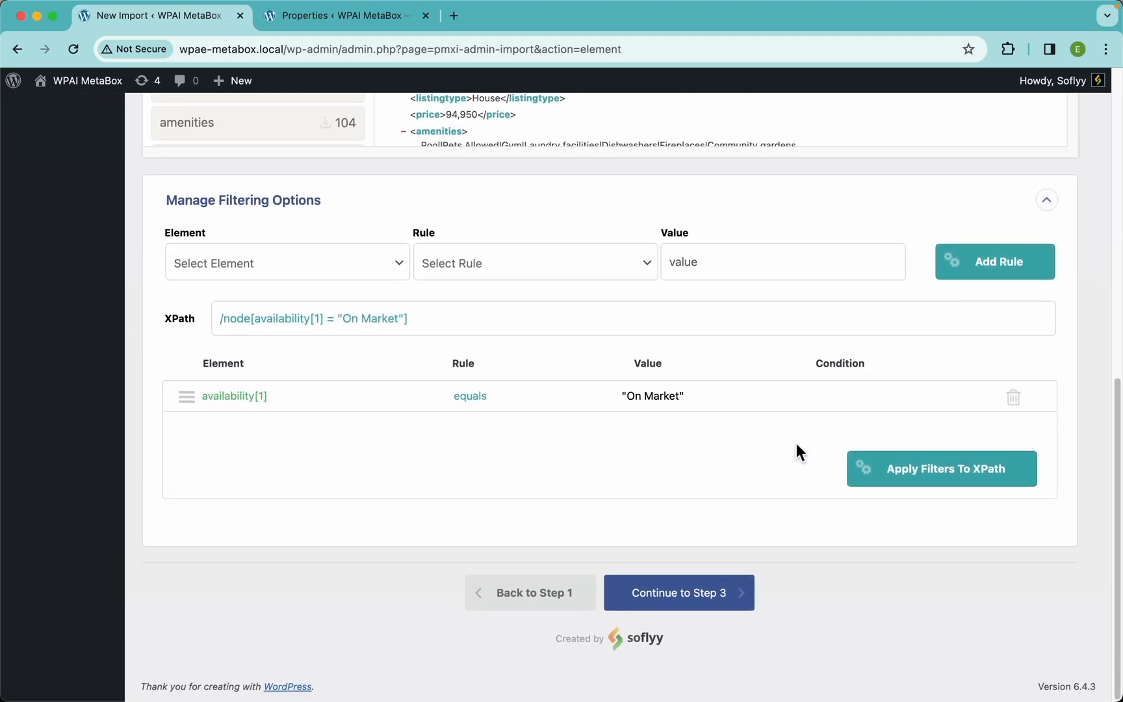
scroll(795, 445, up, 15)
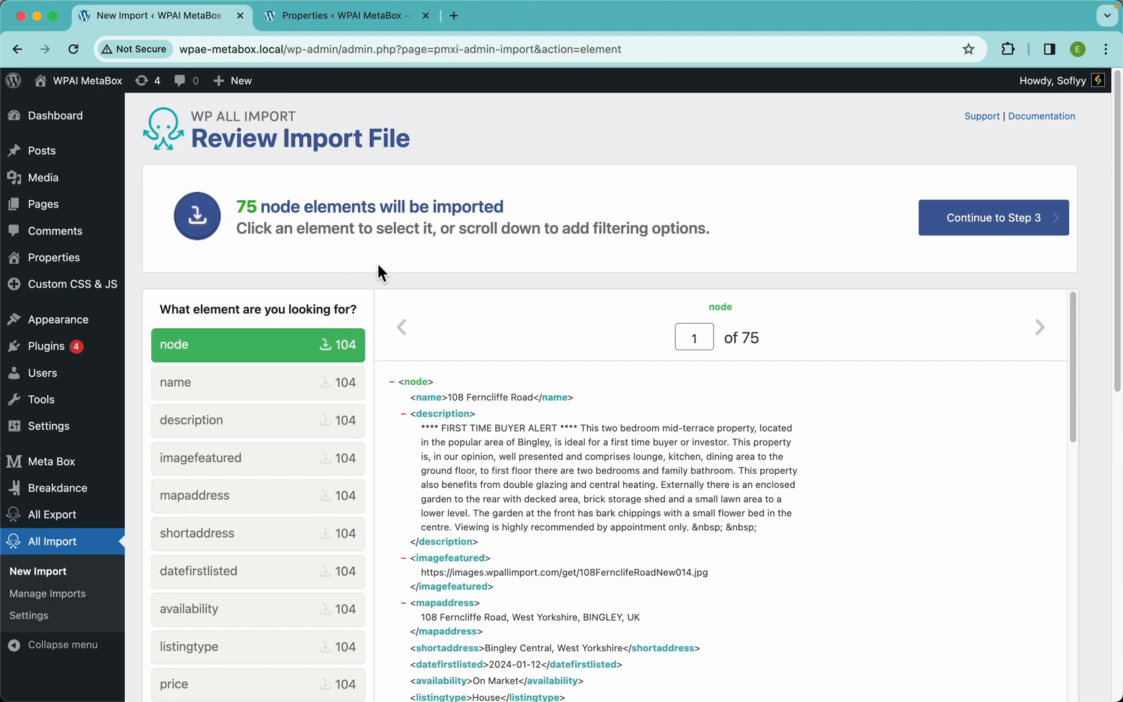
click(1017, 229)
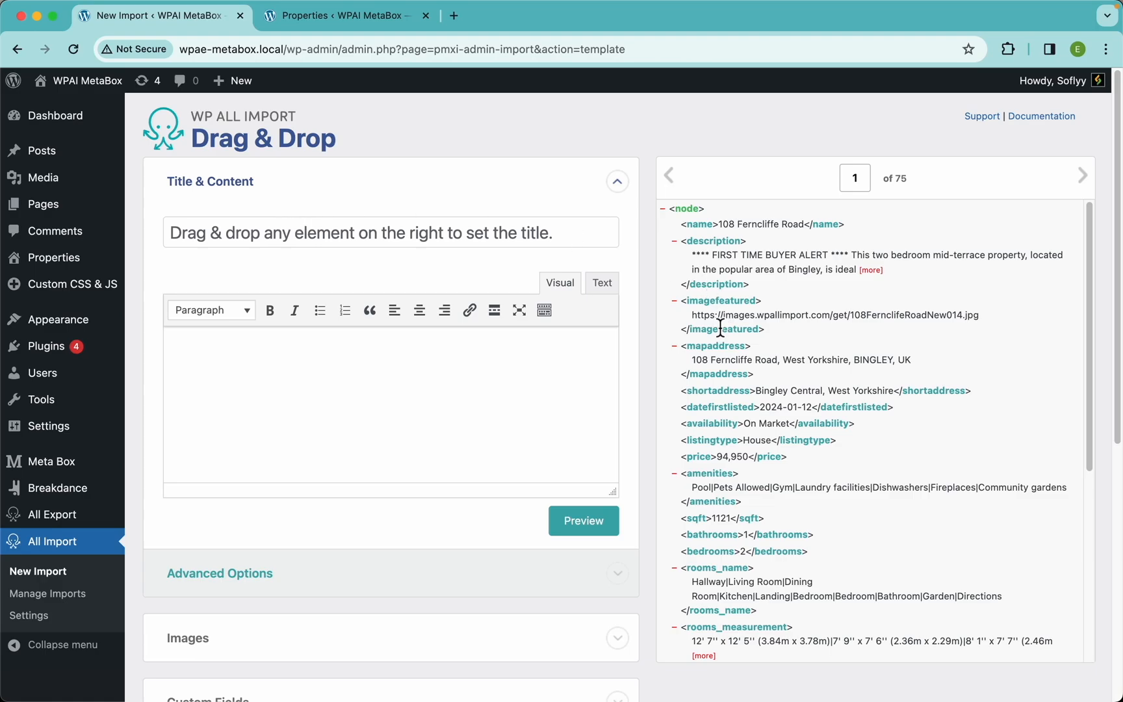
- Try the mapaddress element as the post title and clear the title field
drag(725, 356, 445, 233)
click(366, 261)
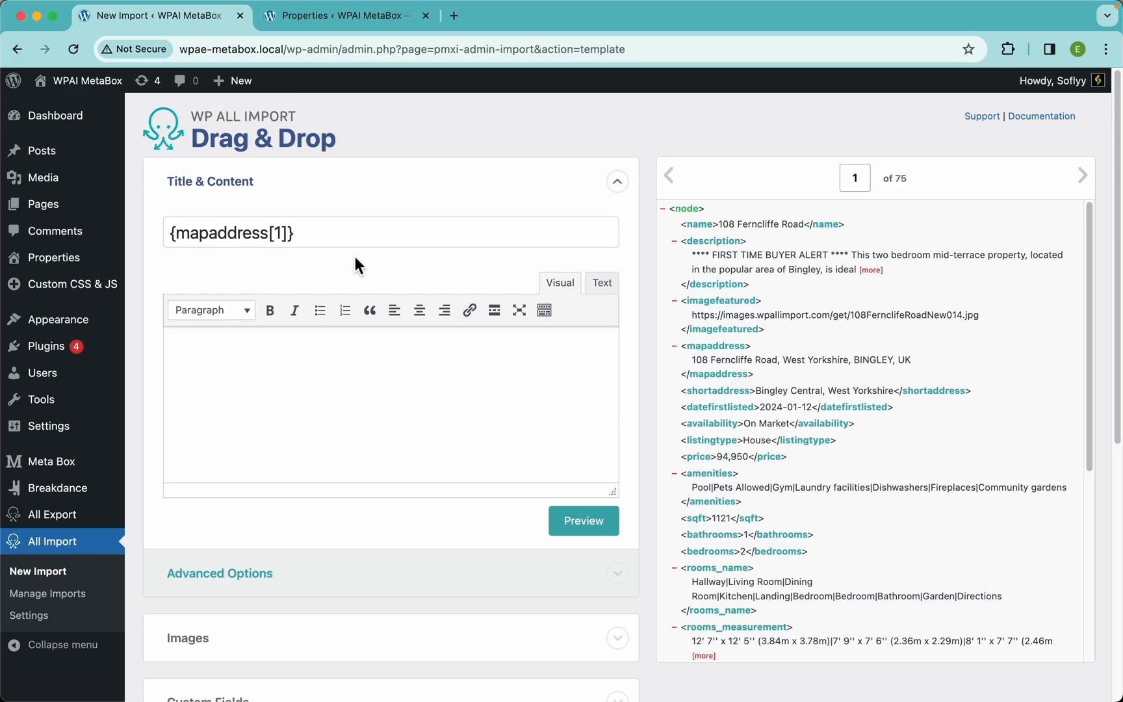
drag(400, 241, 168, 233)
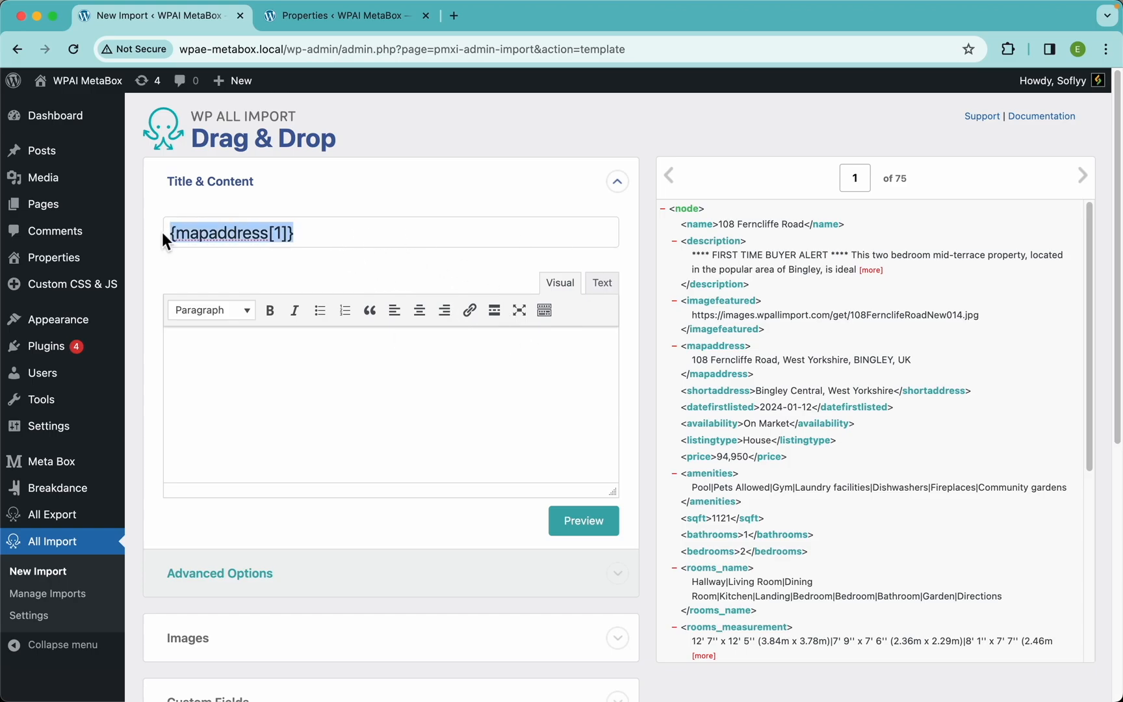
key(BackSpace)
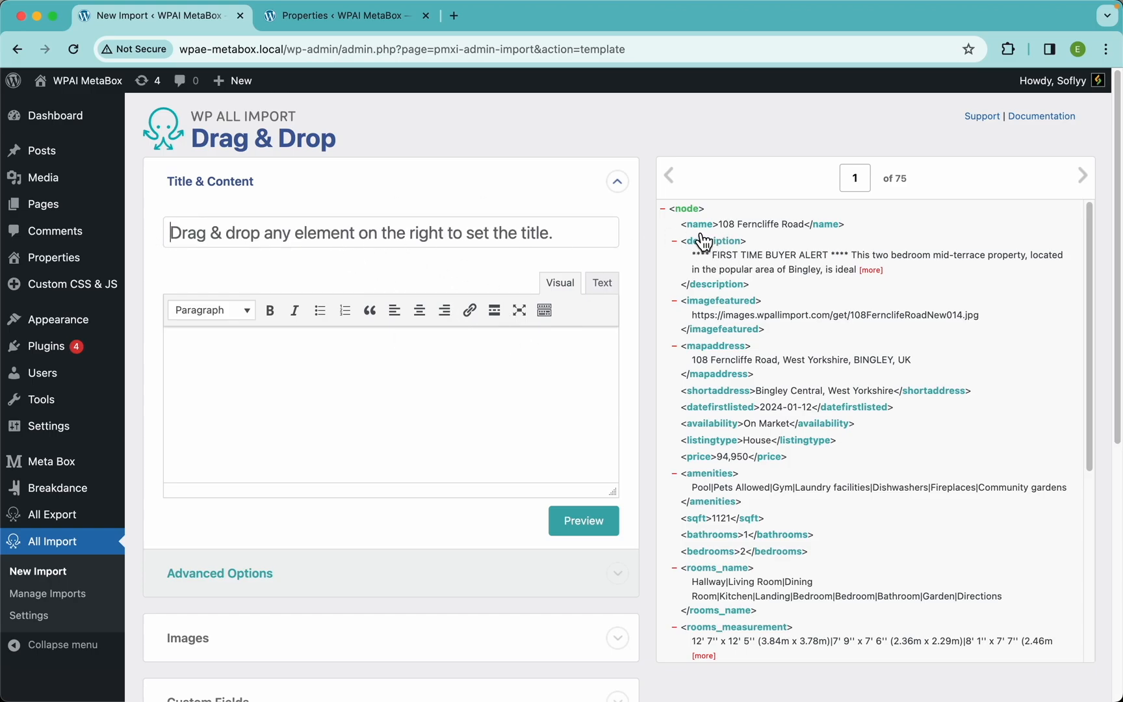
- Map the name element to the post title and the description element to the post content
drag(707, 231, 484, 226)
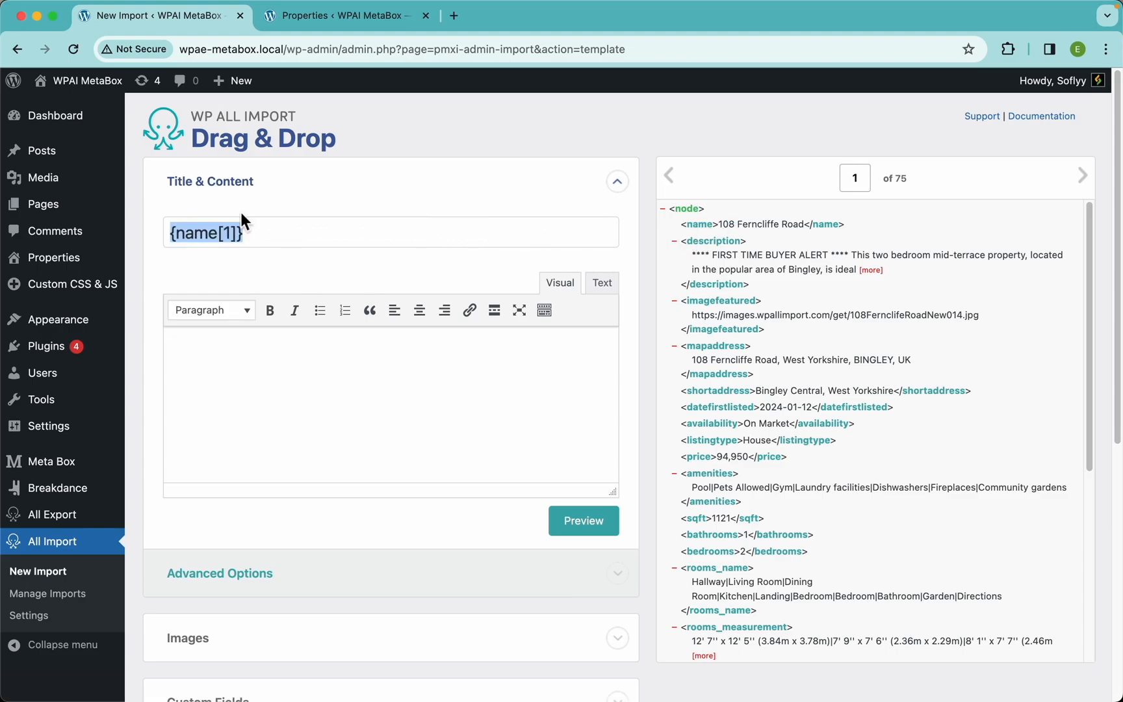
click(337, 389)
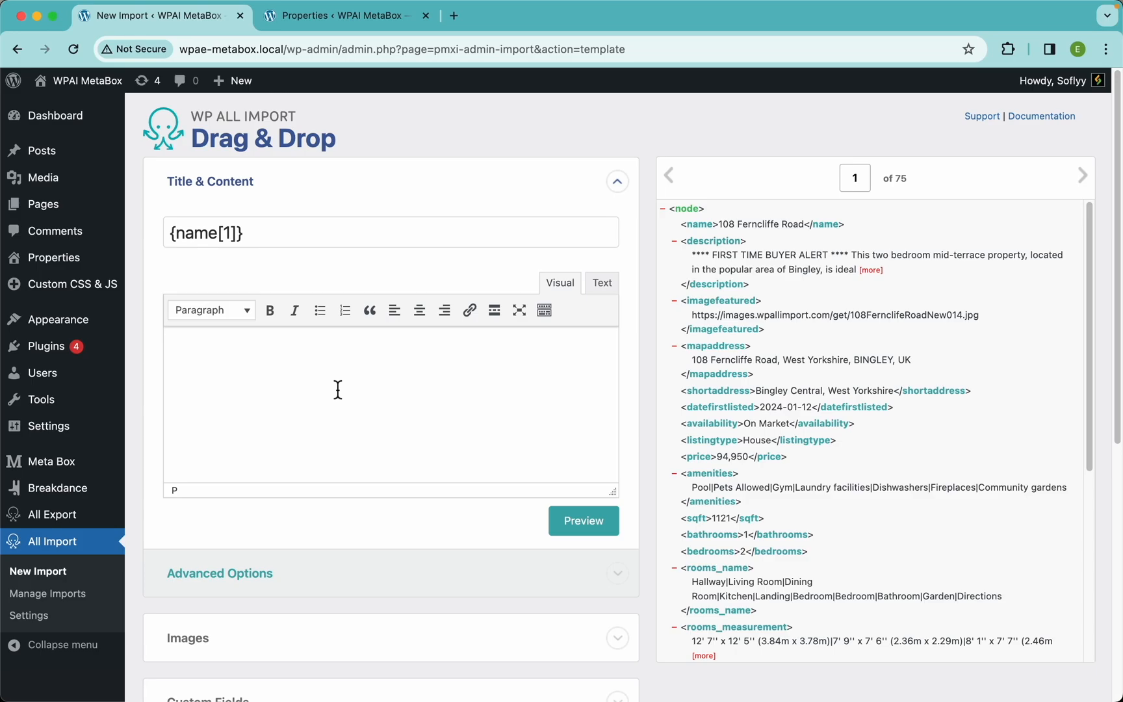
drag(720, 254, 367, 390)
- Add a line above the description reading "Enjoy this beautiful {listingtype[1]}, located at {shortaddress[1]}"
key(Return)
text(Enjoy )
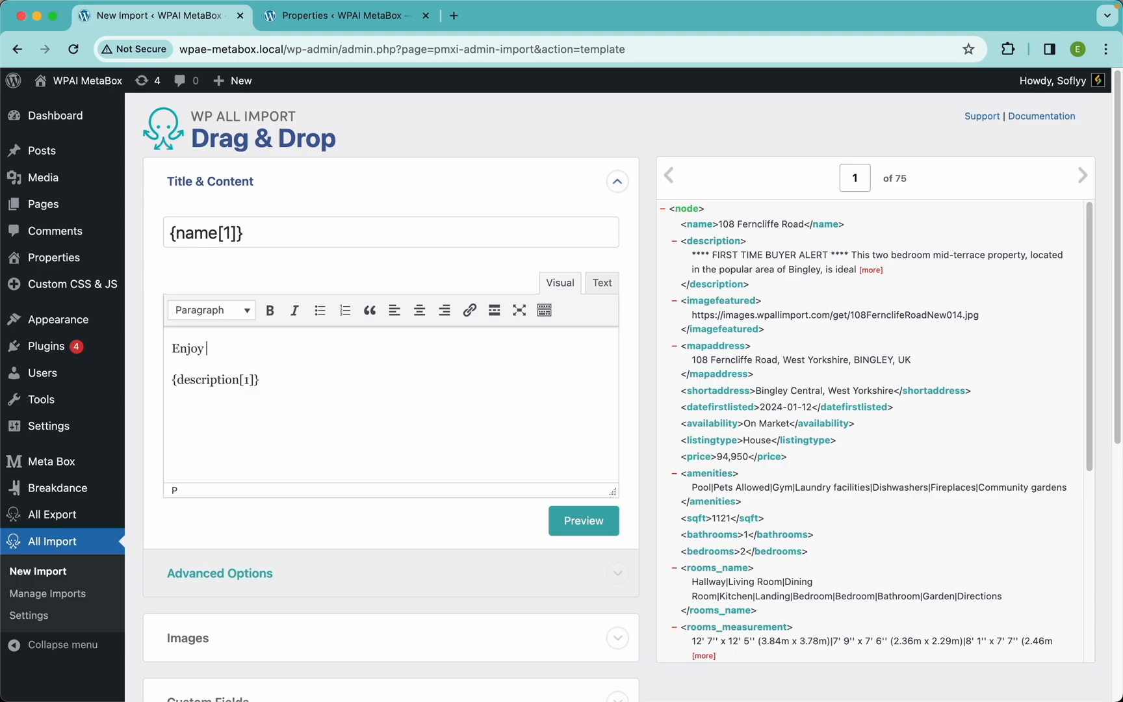
text(this beuautiful)
drag(726, 449, 453, 353)
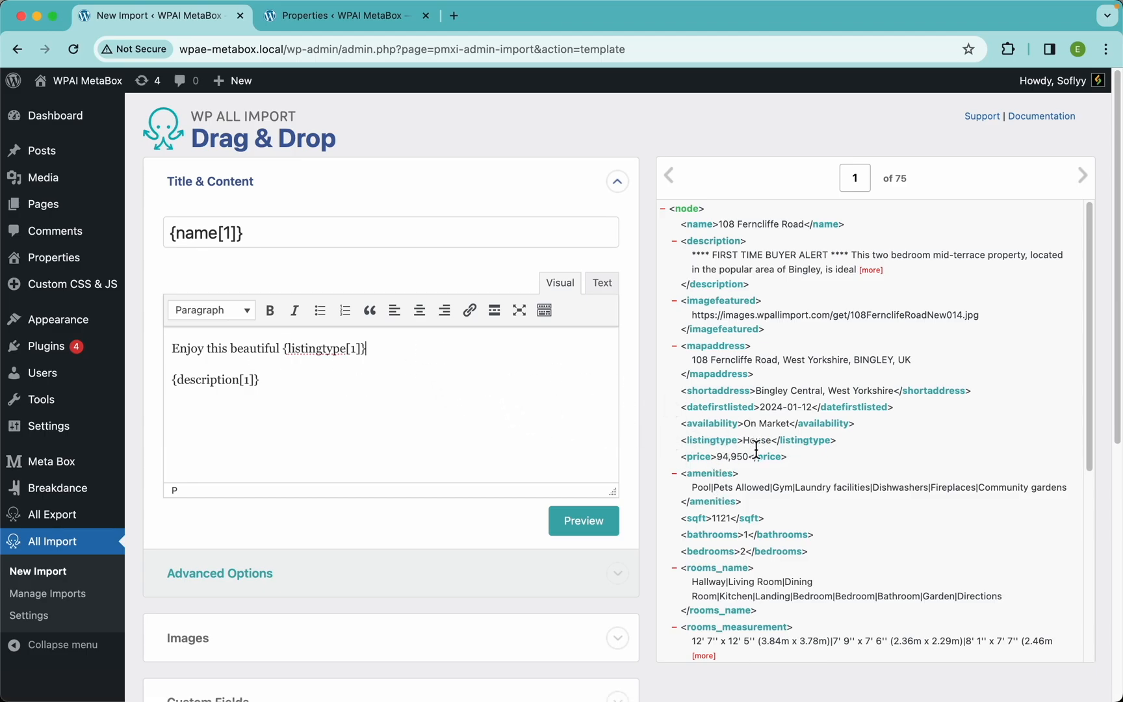
text(, located at)
drag(715, 391, 562, 351)
- Complete the intro sentence with ", with {sqft[1]} sqft, {bedrooms[1]} bedrooms and {bathrooms[1]} bathrooms." and add an empty line after it
text(, with)
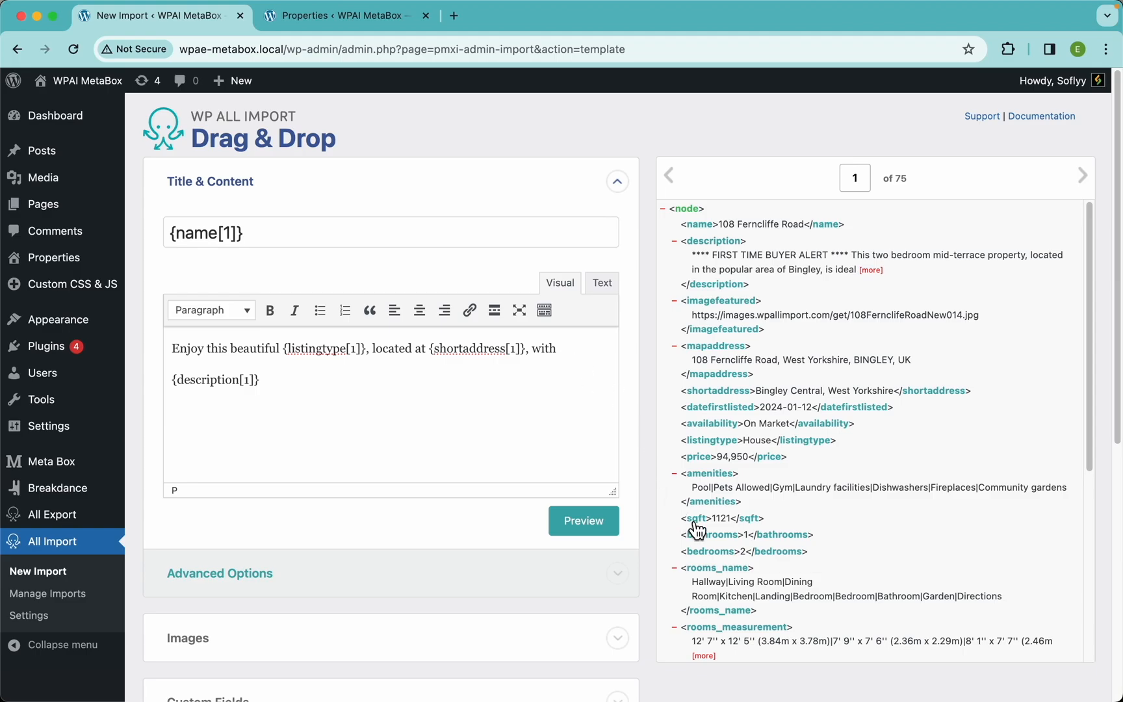
drag(694, 520, 585, 354)
text(sqft[1]} sqft,)
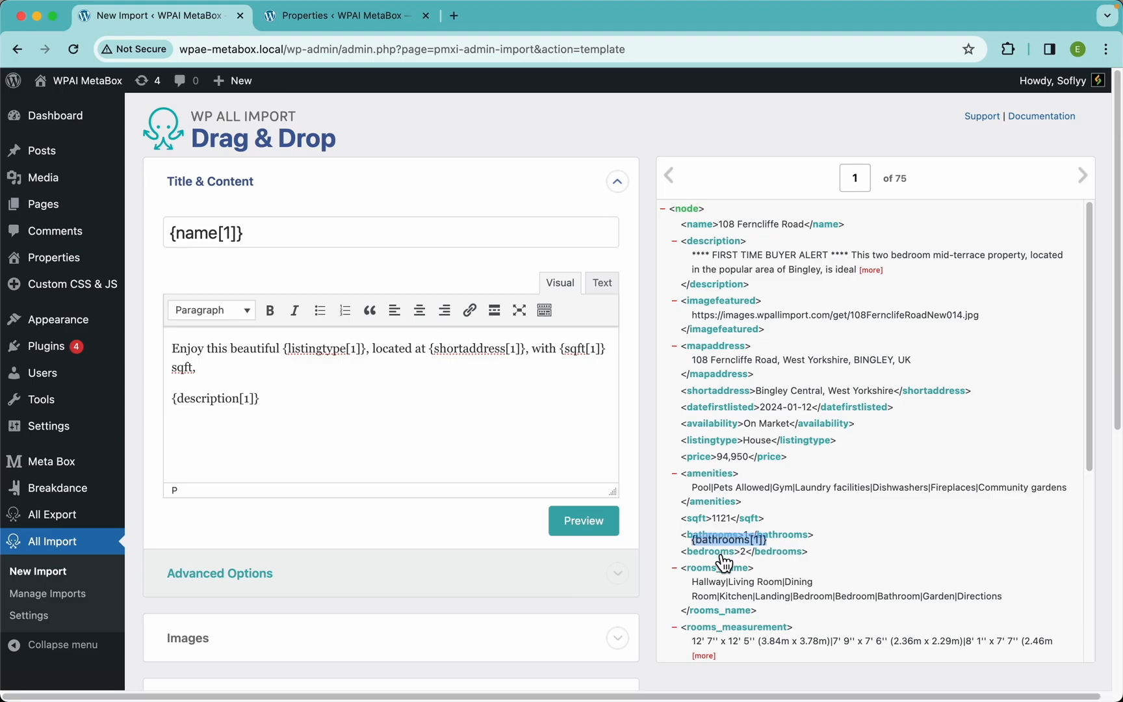
drag(721, 557, 424, 374)
text(bedro)
text(oms and)
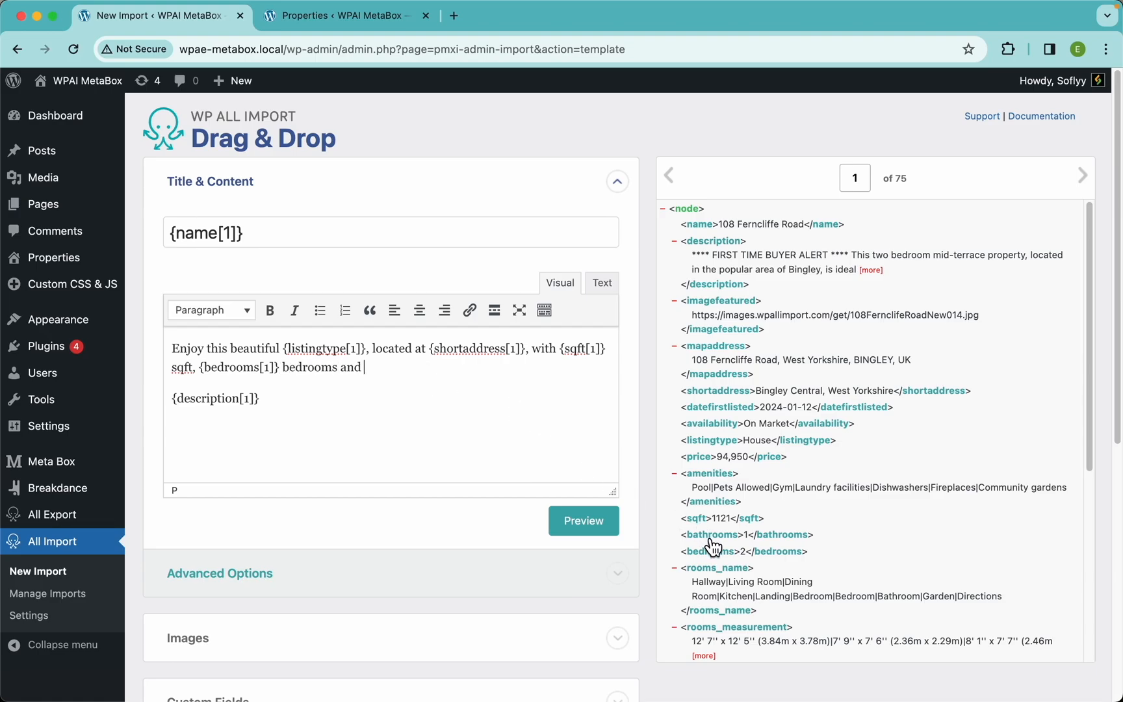
drag(712, 536, 534, 372)
text(bath)
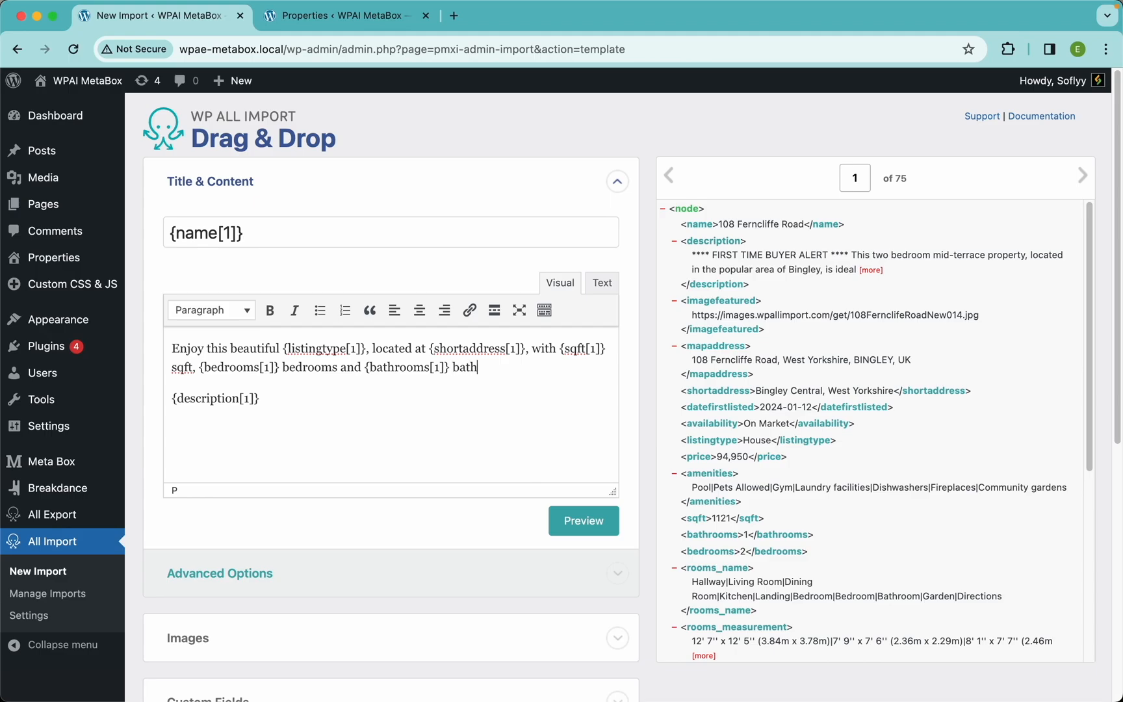
text(rooms.)
key(Return)
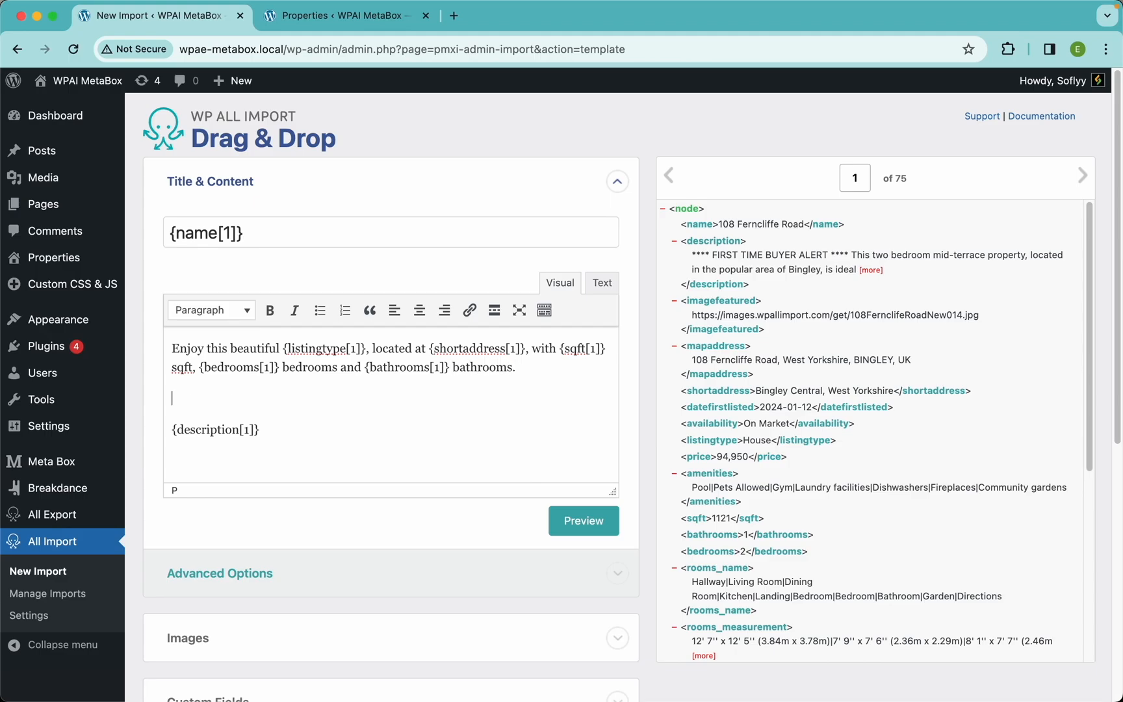
- Insert a horizontal line between the intro sentence and the description, and preview the resulting post content for the first record
click(551, 316)
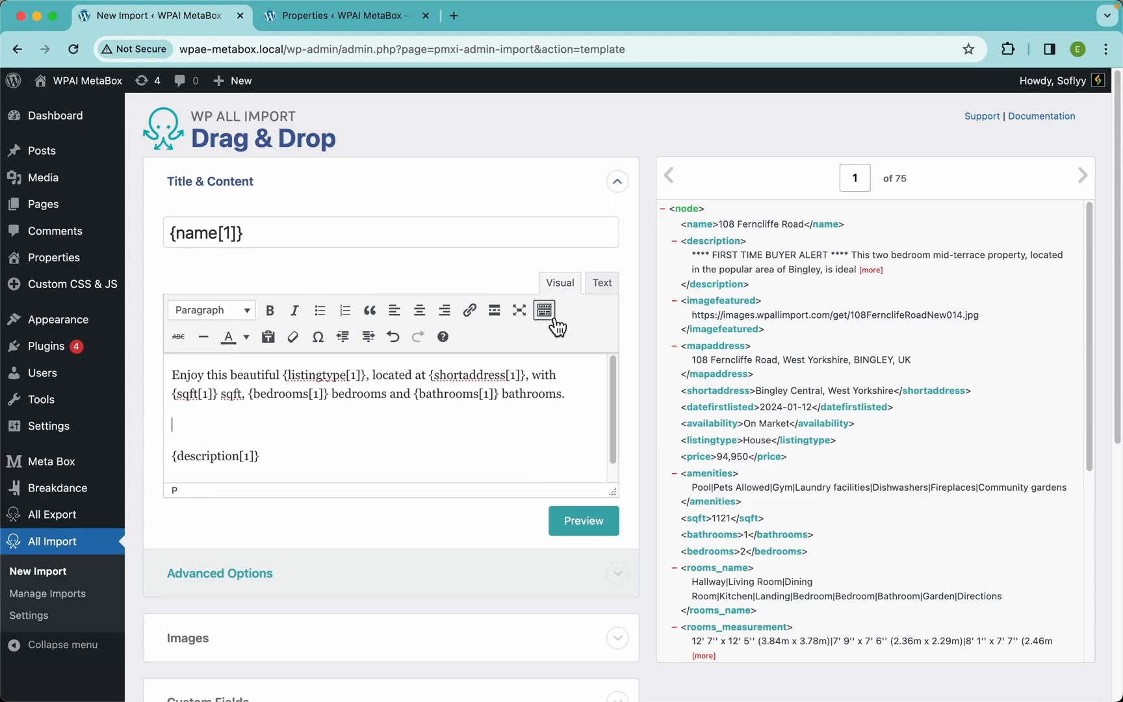
click(203, 336)
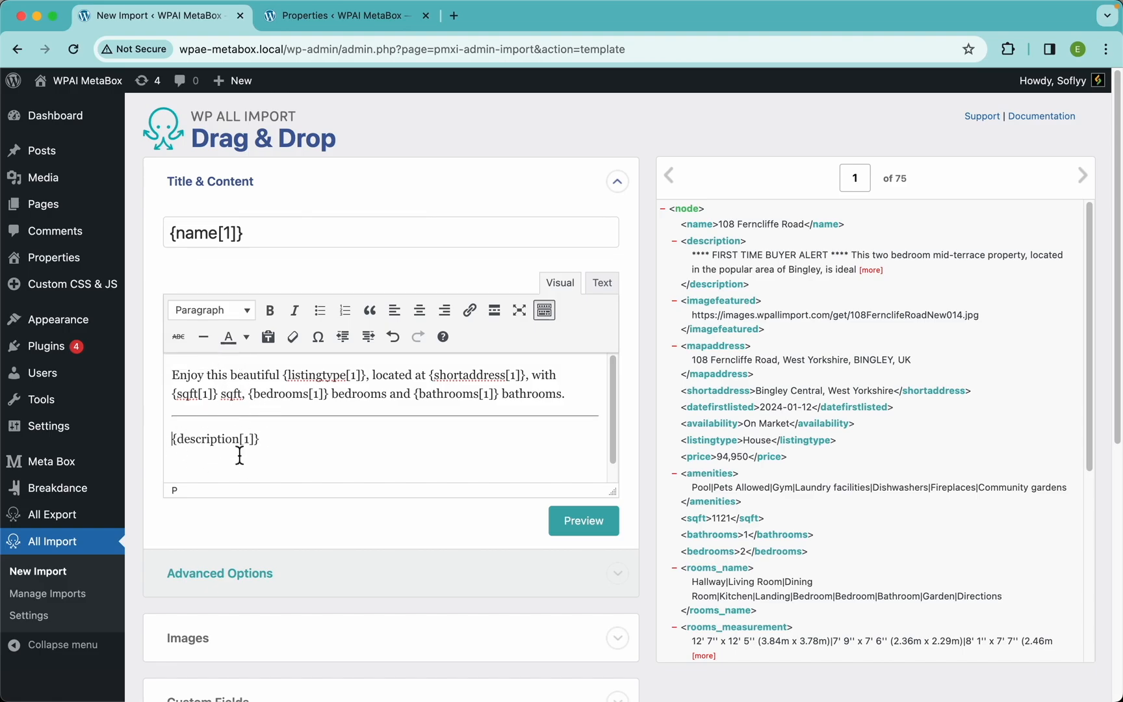
click(597, 530)
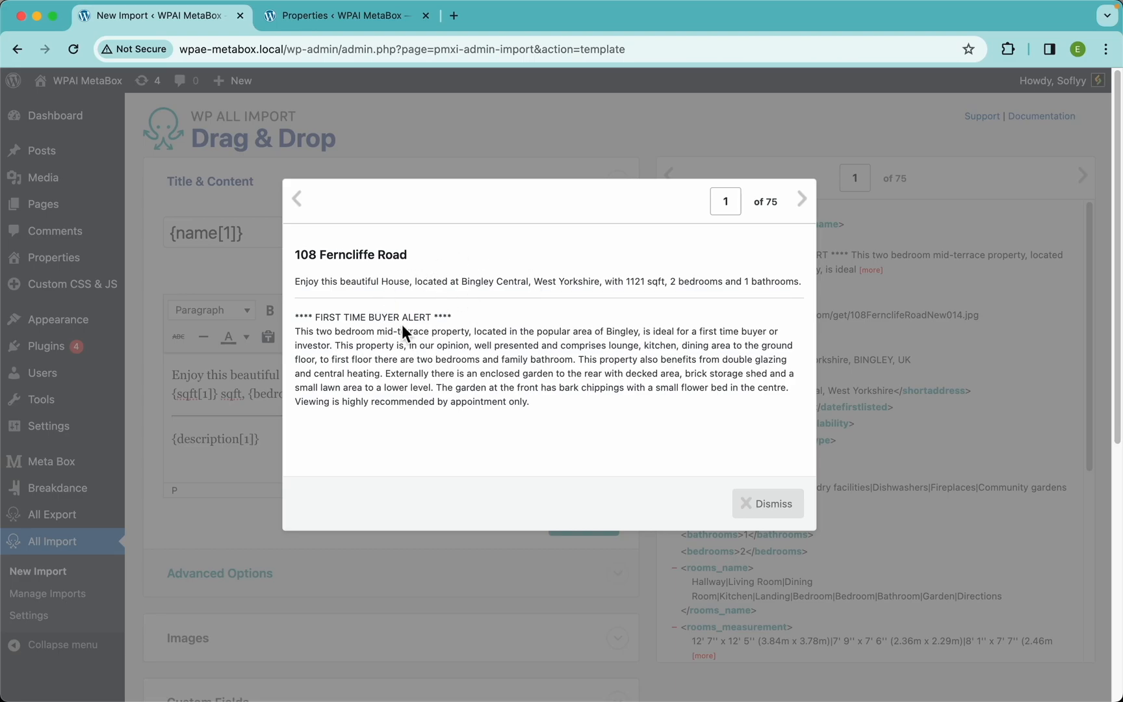
click(775, 505)
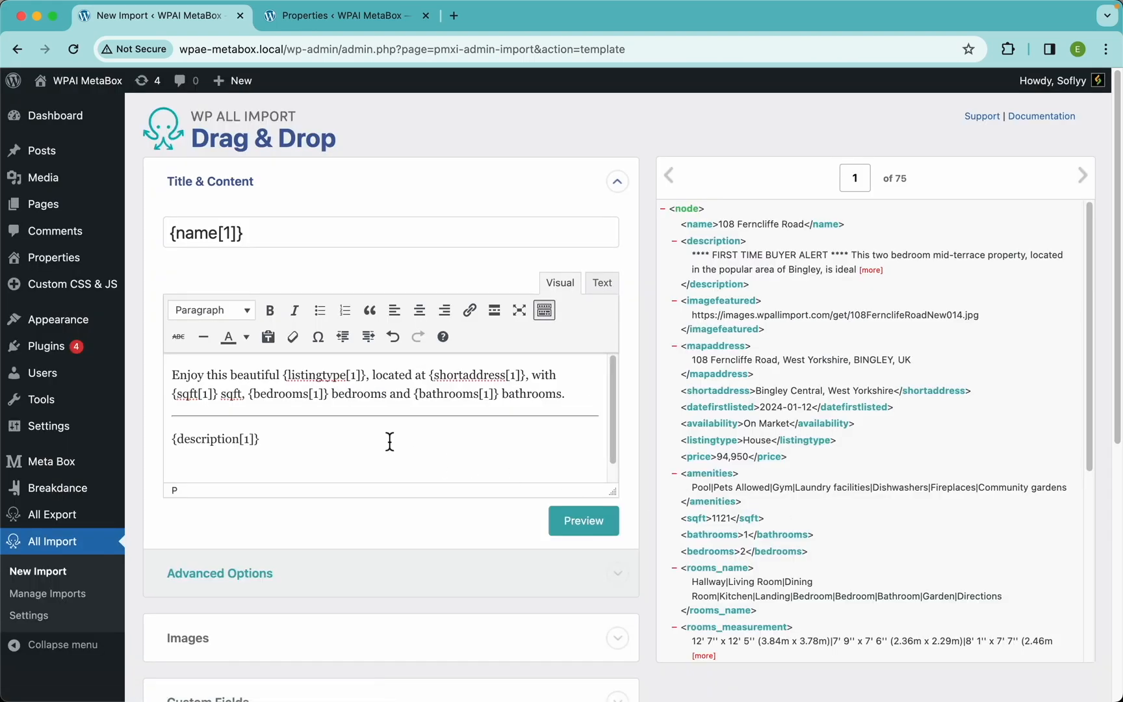
- Expand the Images section and look through the record's elements for the image and gallery data
scroll(385, 588, down, 5)
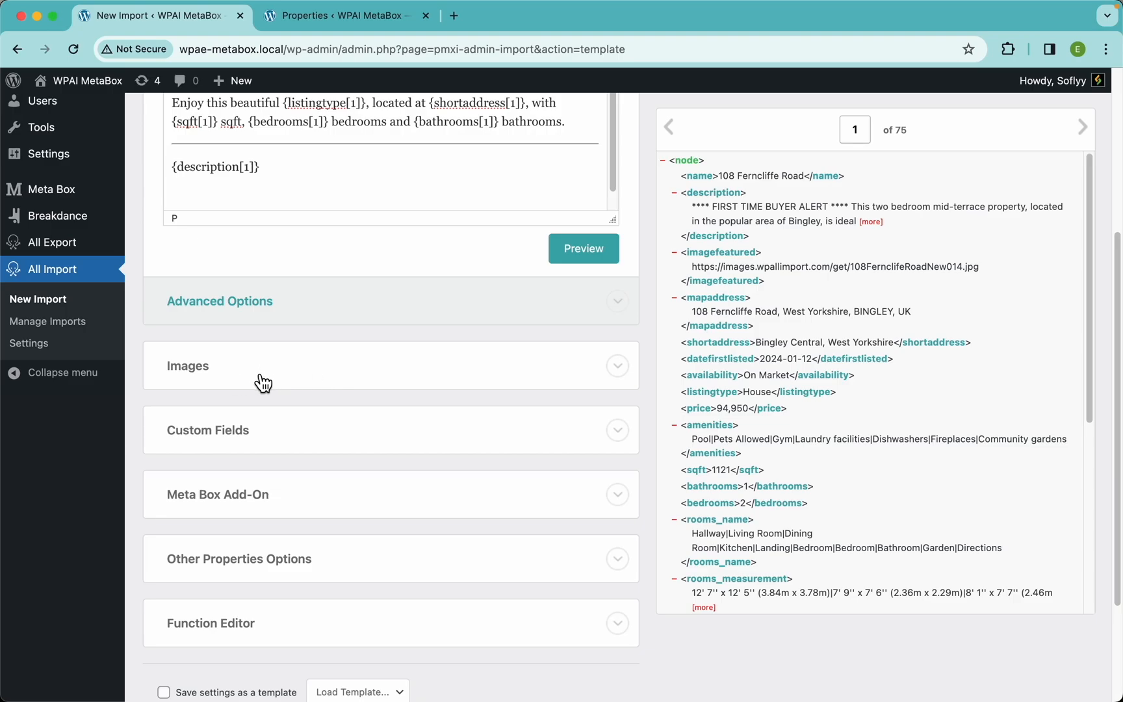
click(240, 376)
scroll(386, 364, down, 2)
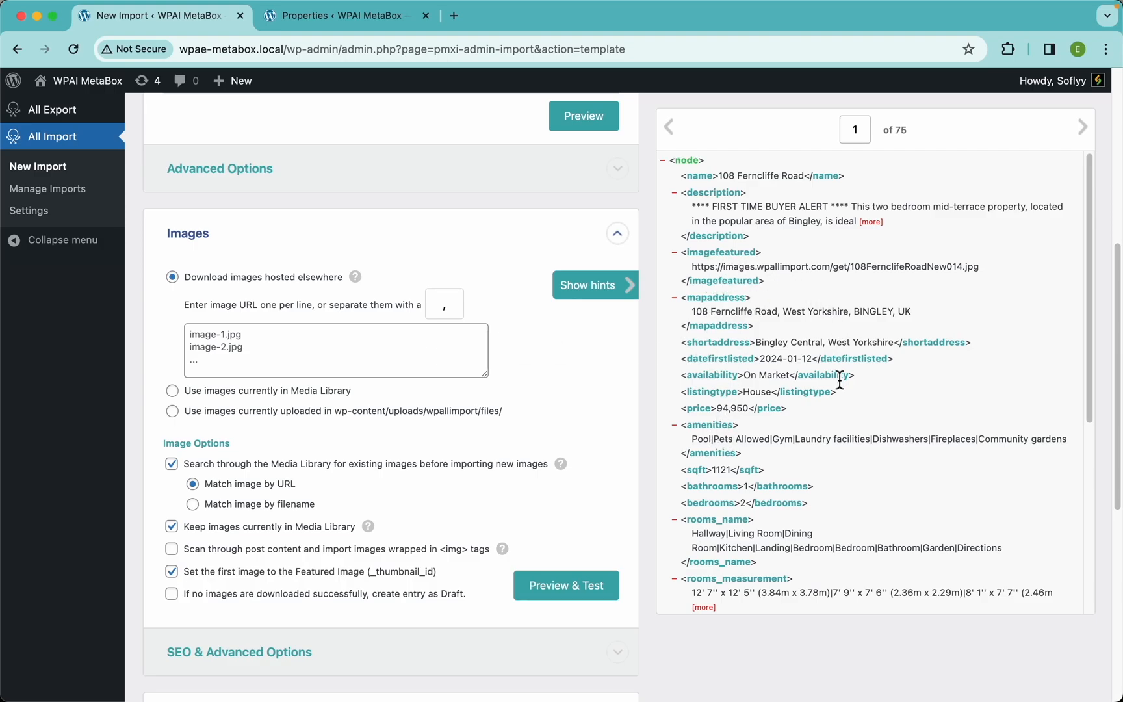
scroll(839, 390, down, 4)
scroll(839, 390, down, 3)
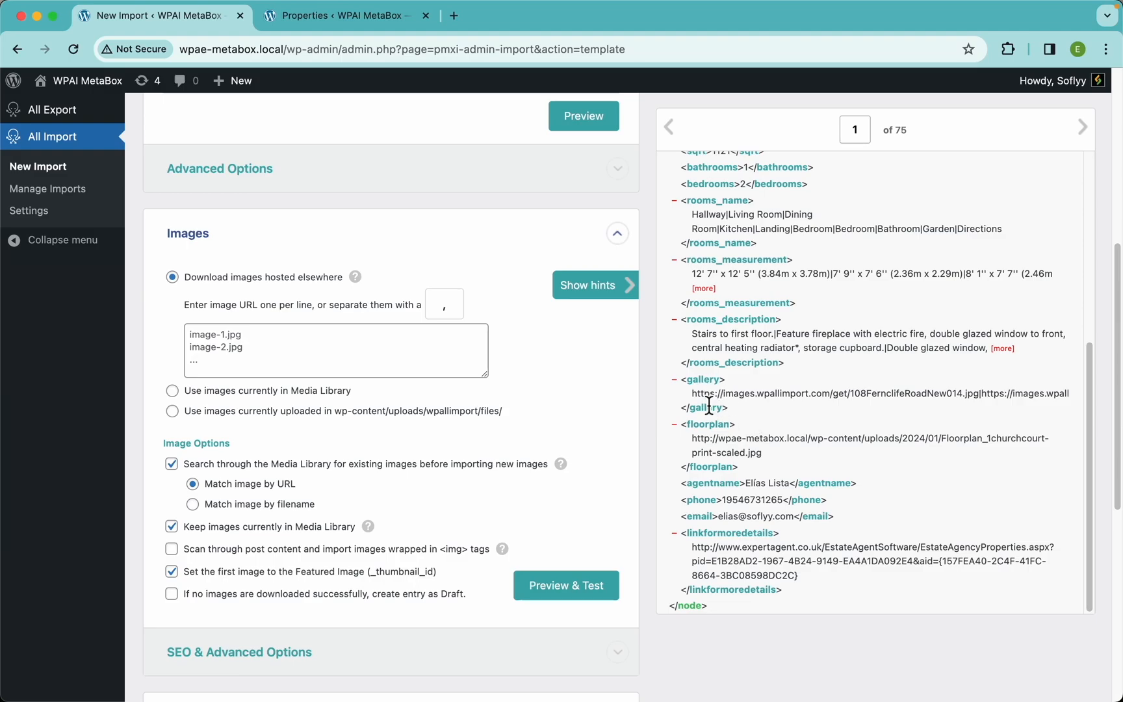
- Check the Media fields of the Details group in a new Properties post and return to the import template
click(356, 24)
click(268, 124)
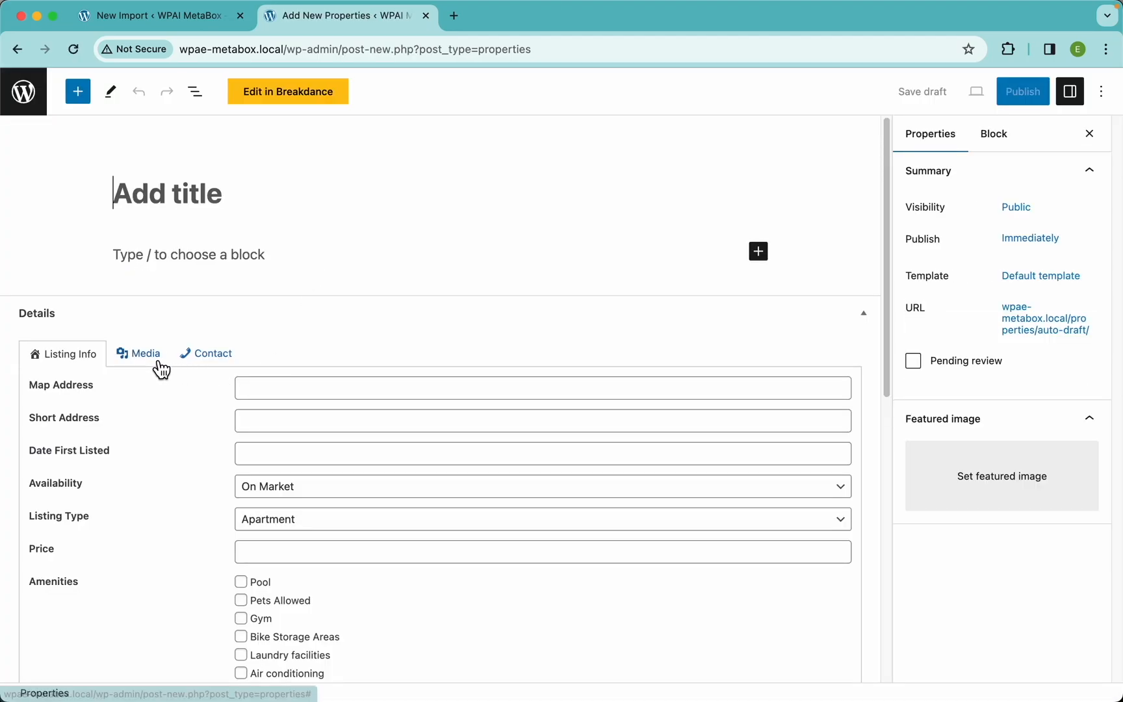
click(147, 358)
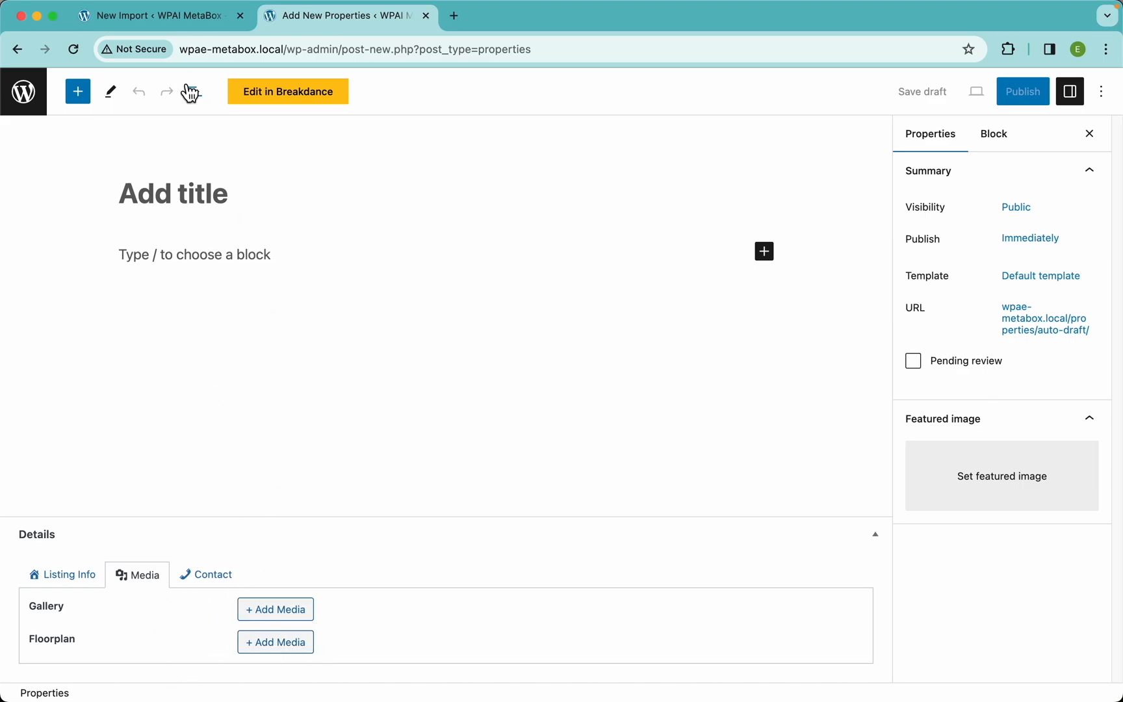
click(196, 24)
- Map the imagefeatured element to the image URL field for downloading images hosted elsewhere
scroll(254, 501, down, 5)
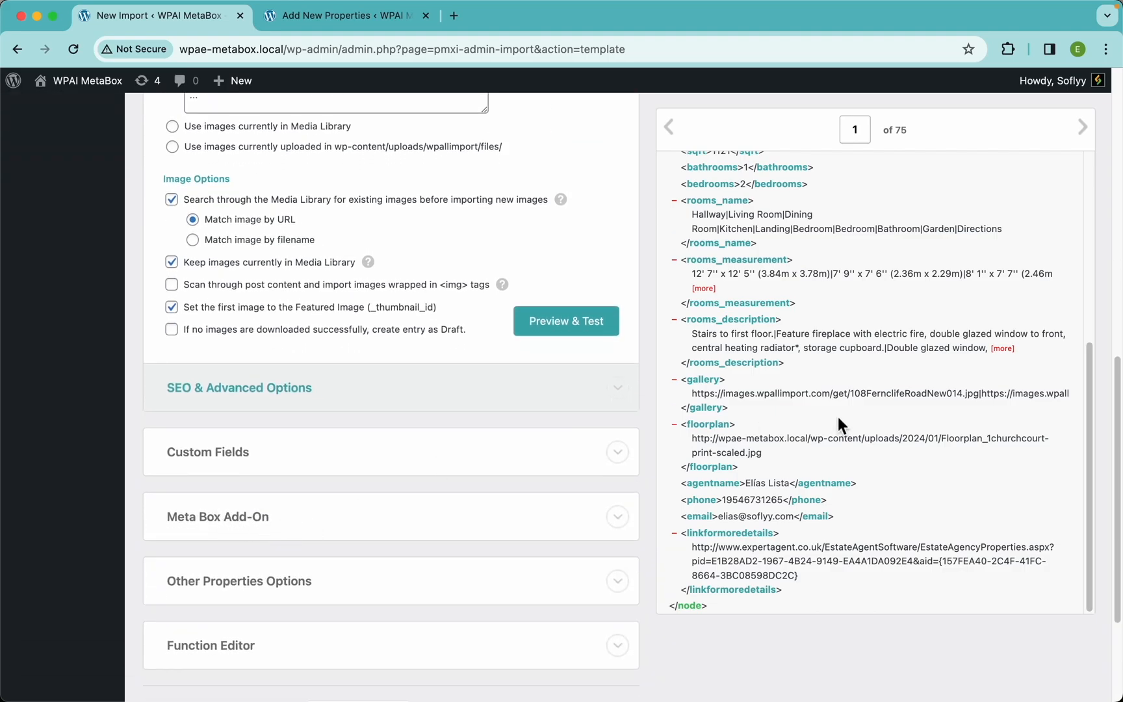
scroll(476, 357, up, 4)
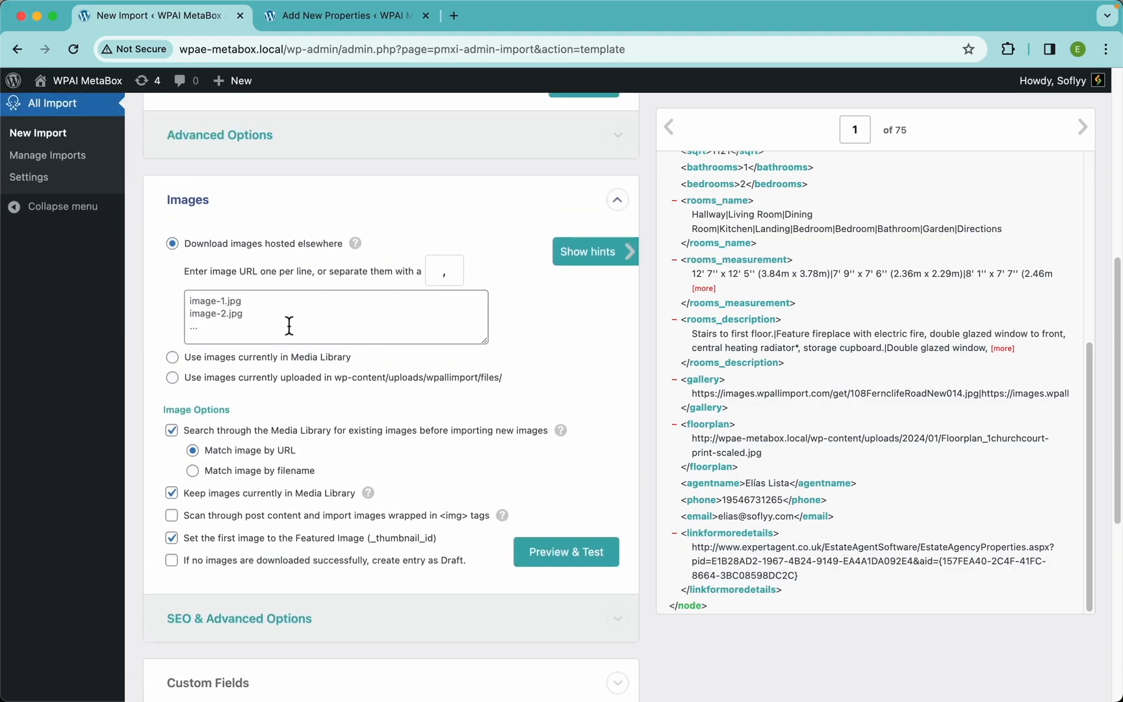
scroll(812, 279, up, 4)
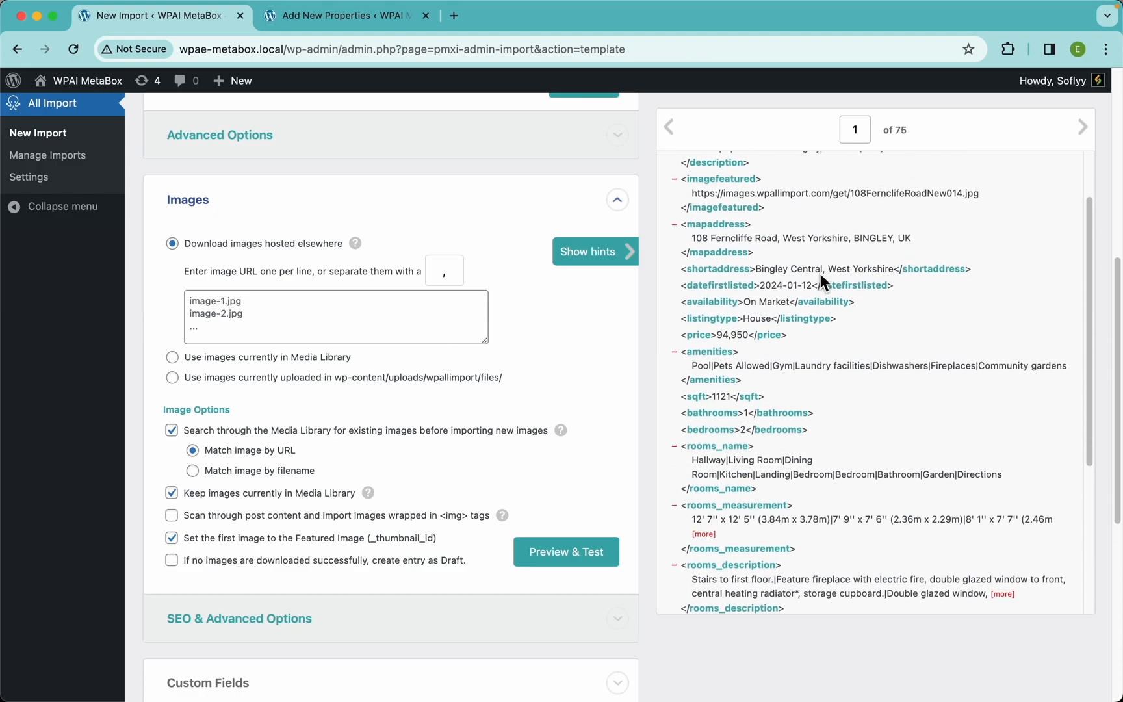
drag(740, 189, 405, 307)
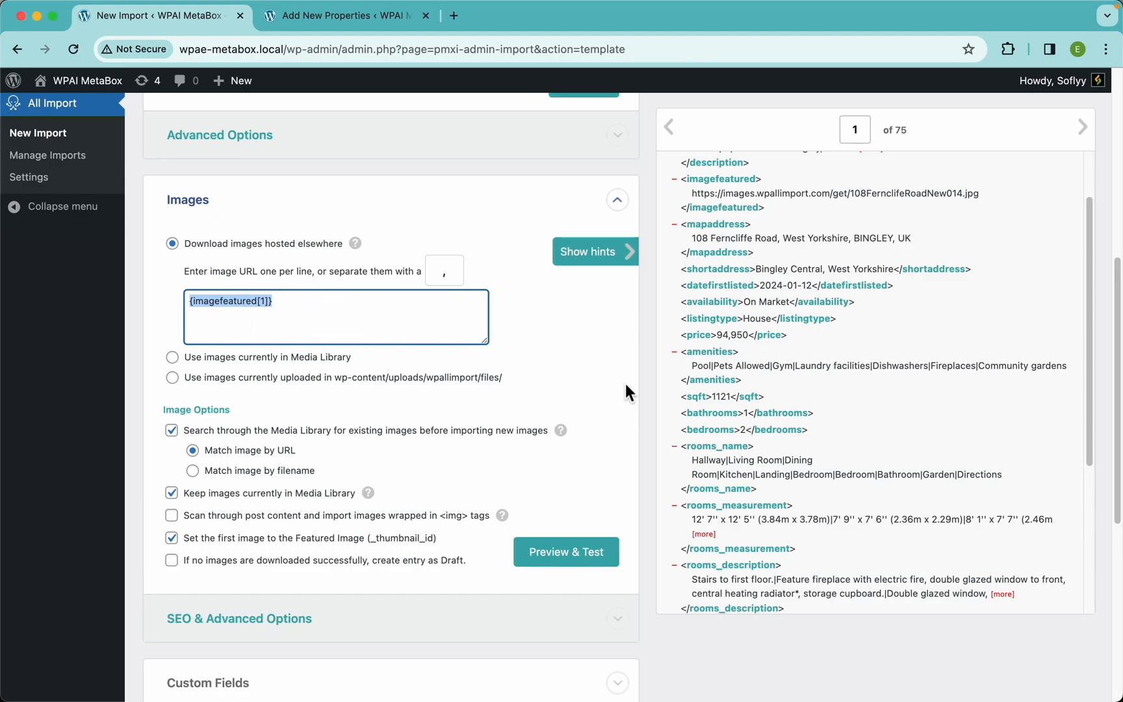
click(644, 402)
- Preview the first record's image and run the image download test
click(582, 560)
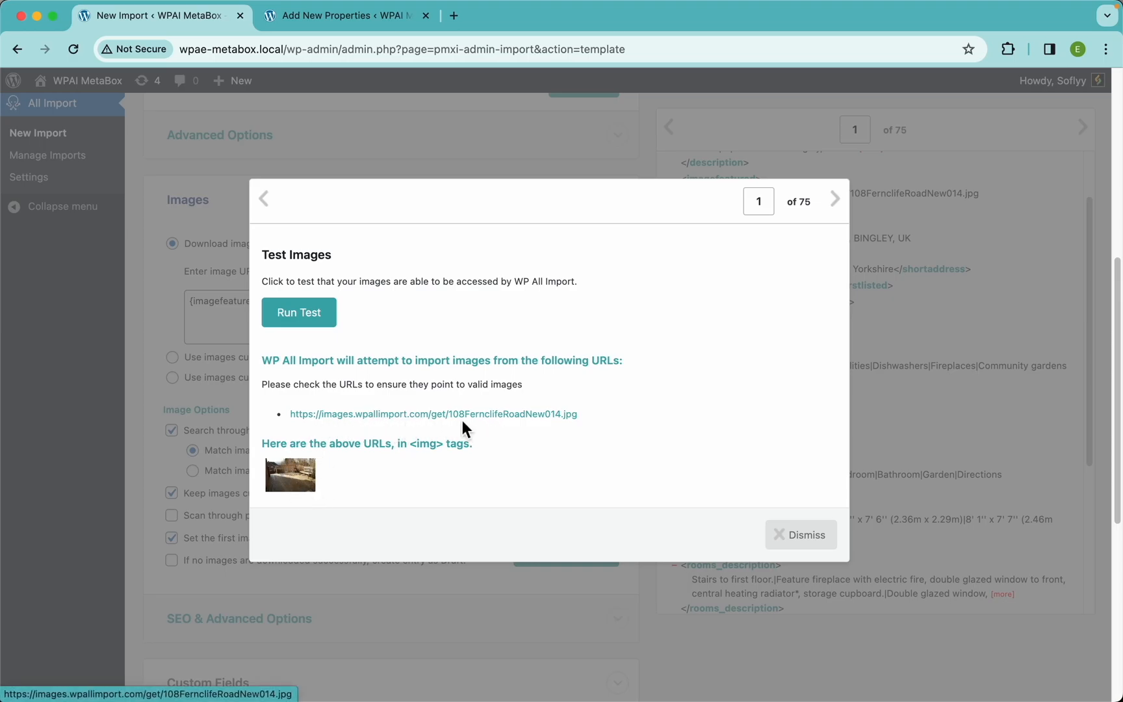
click(312, 322)
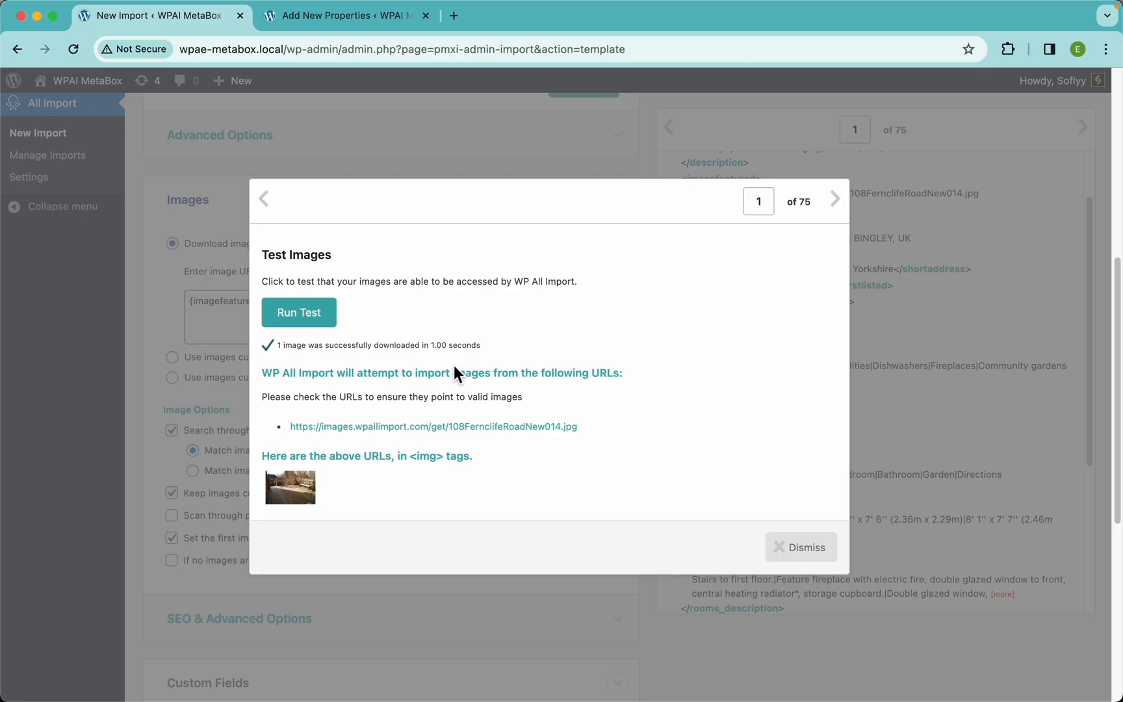
click(797, 549)
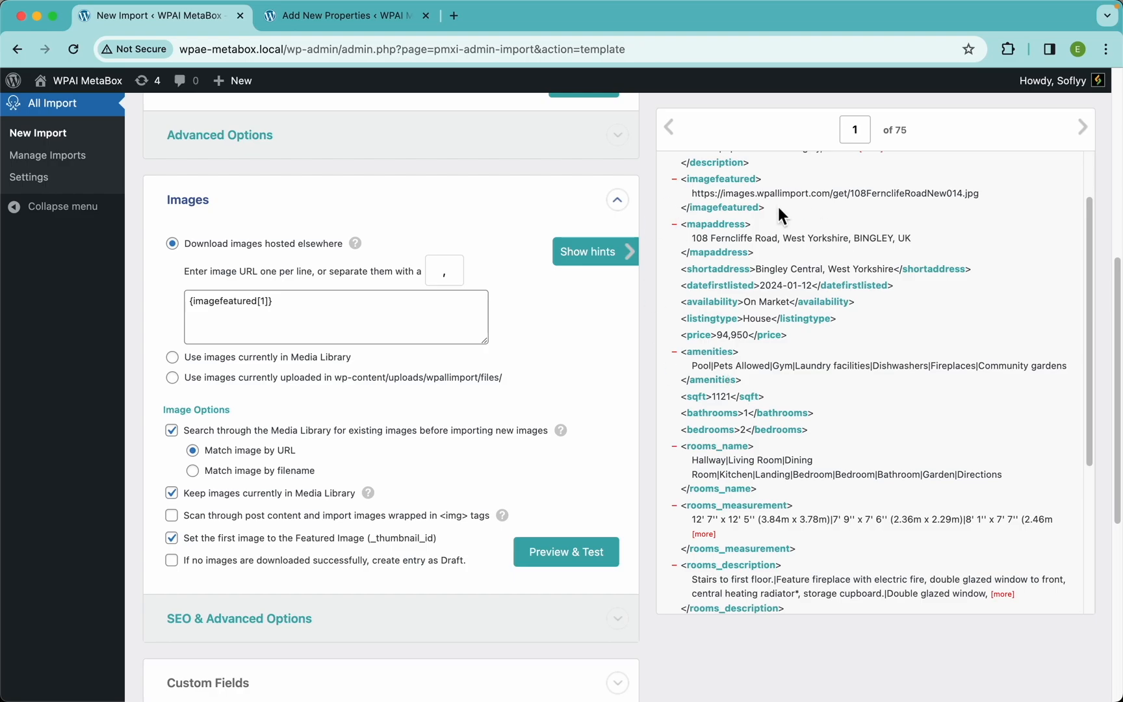
- Examine the image options for searching the Media Library, keeping existing images and setting the first image as Featured Image
scroll(398, 383, down, 3)
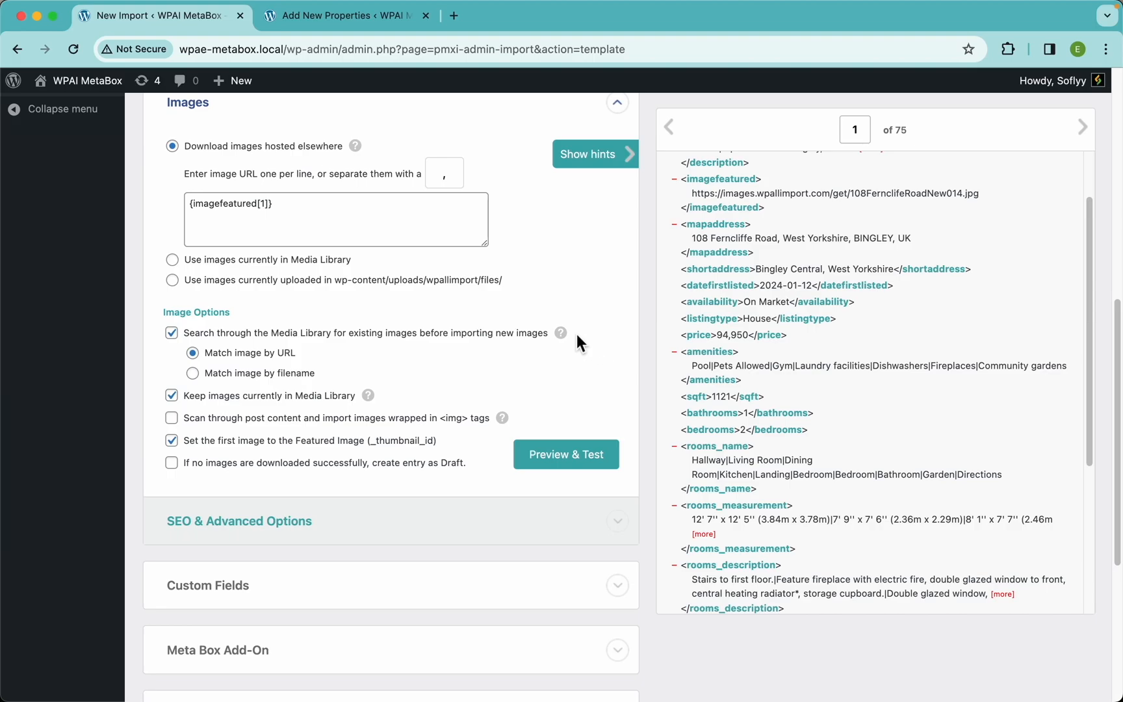
mouse_move(567, 338)
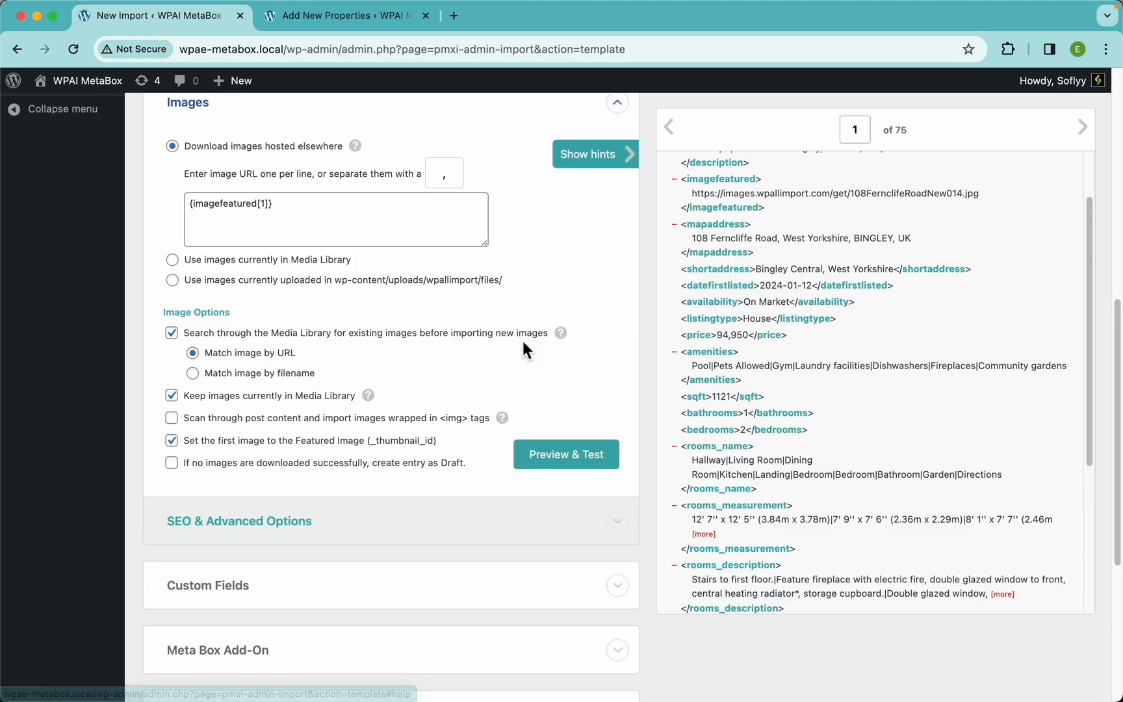
click(368, 334)
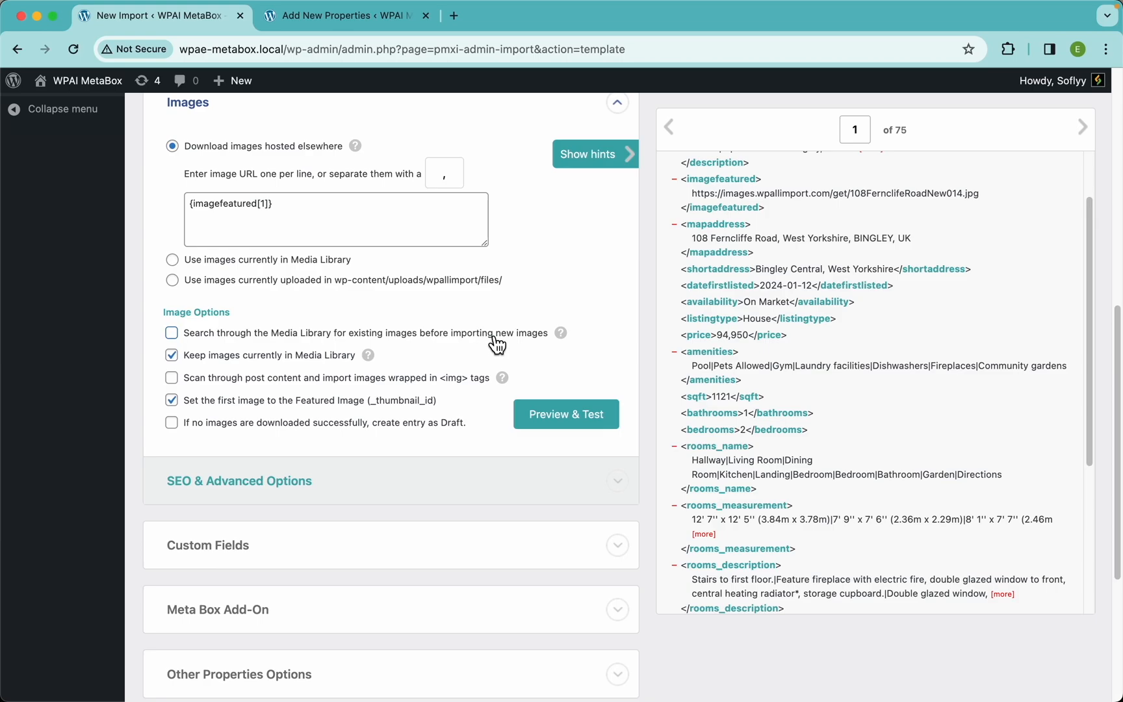
click(513, 334)
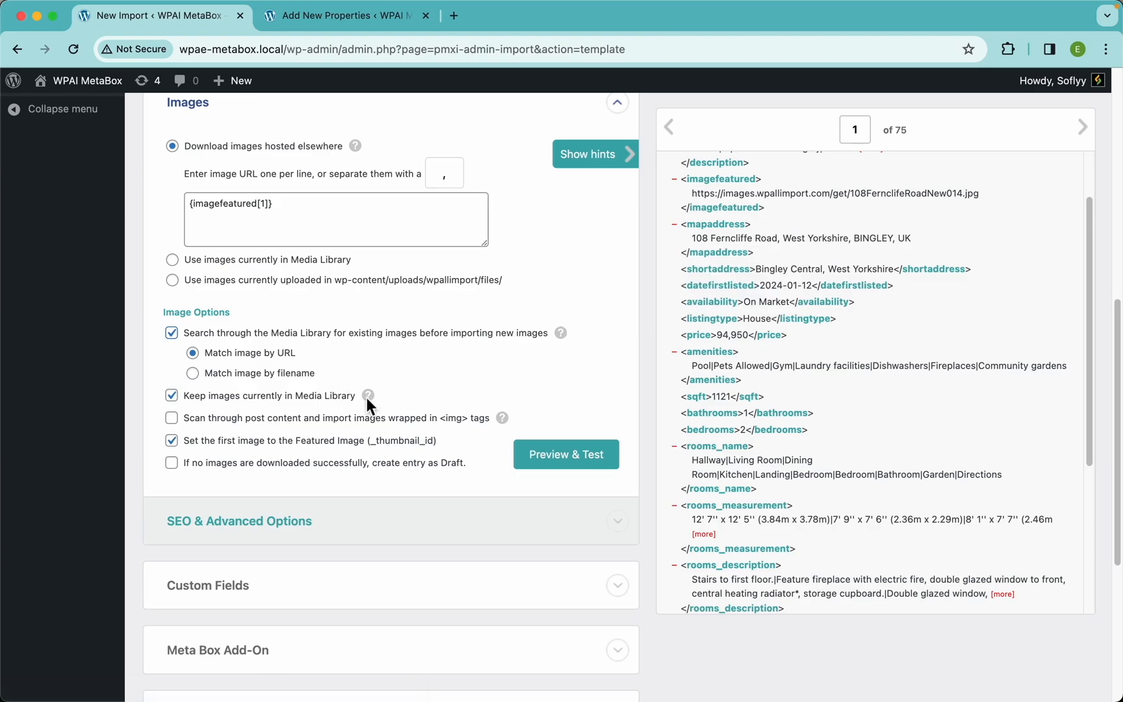
scroll(424, 400, down, 3)
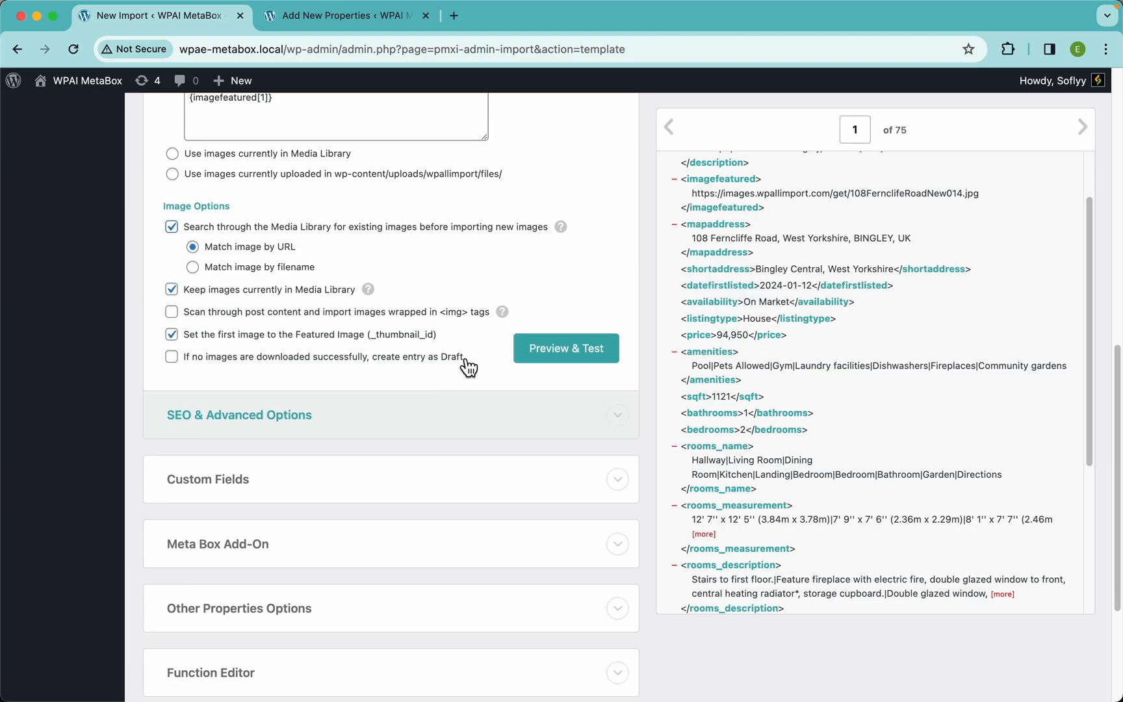
drag(470, 338, 202, 344)
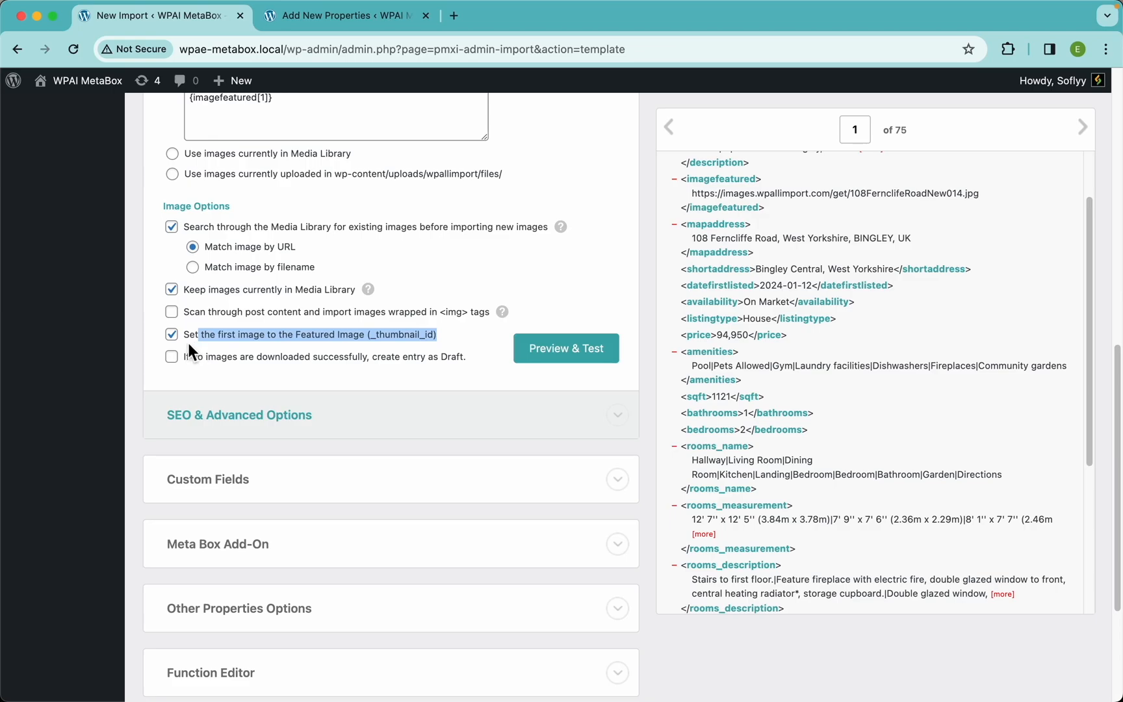
double_click(188, 342)
click(263, 375)
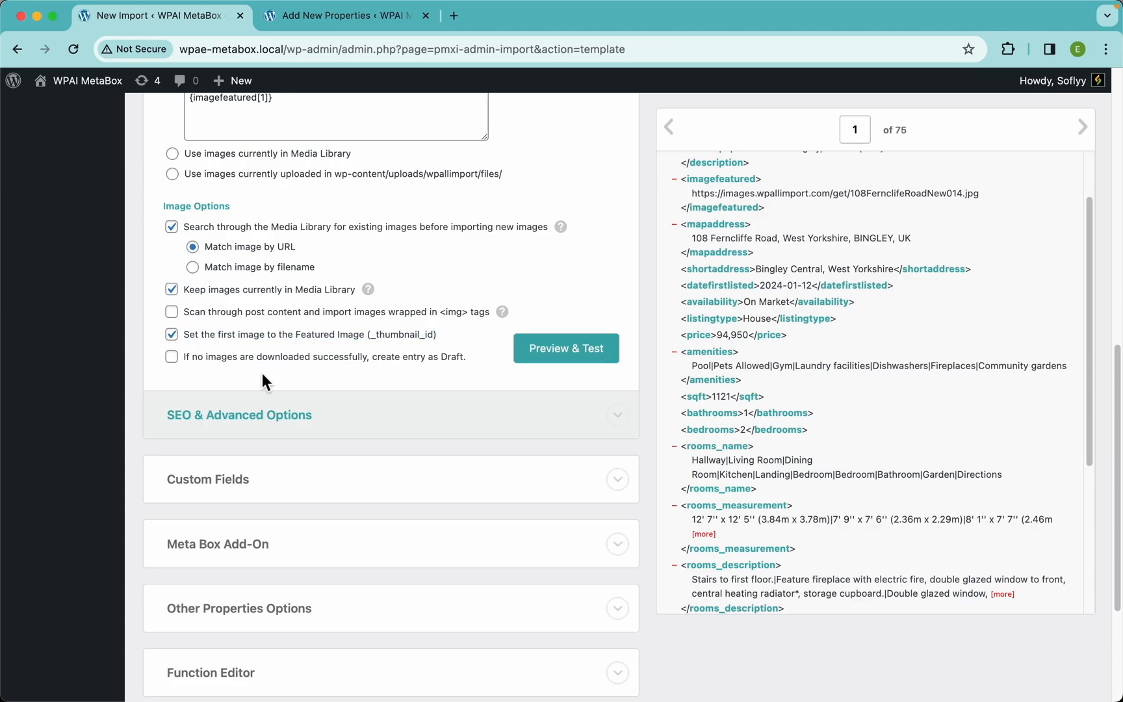
scroll(526, 286, up, 3)
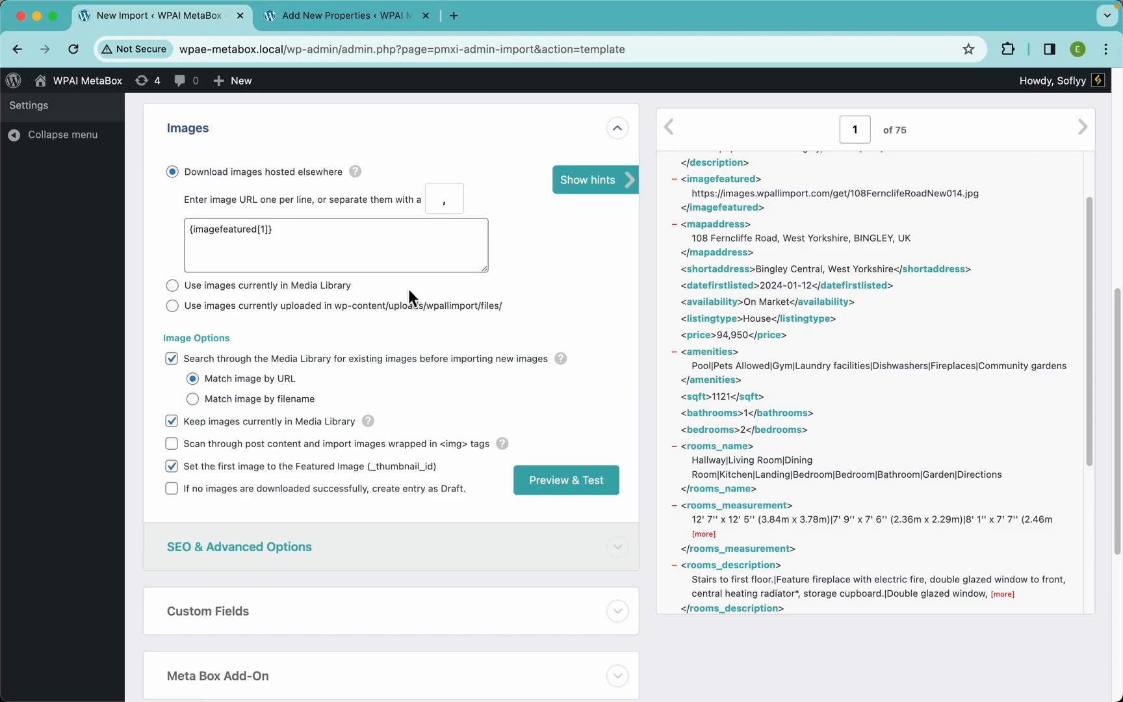
- Check the contents of the Custom Fields section and collapse it again
scroll(413, 459, down, 5)
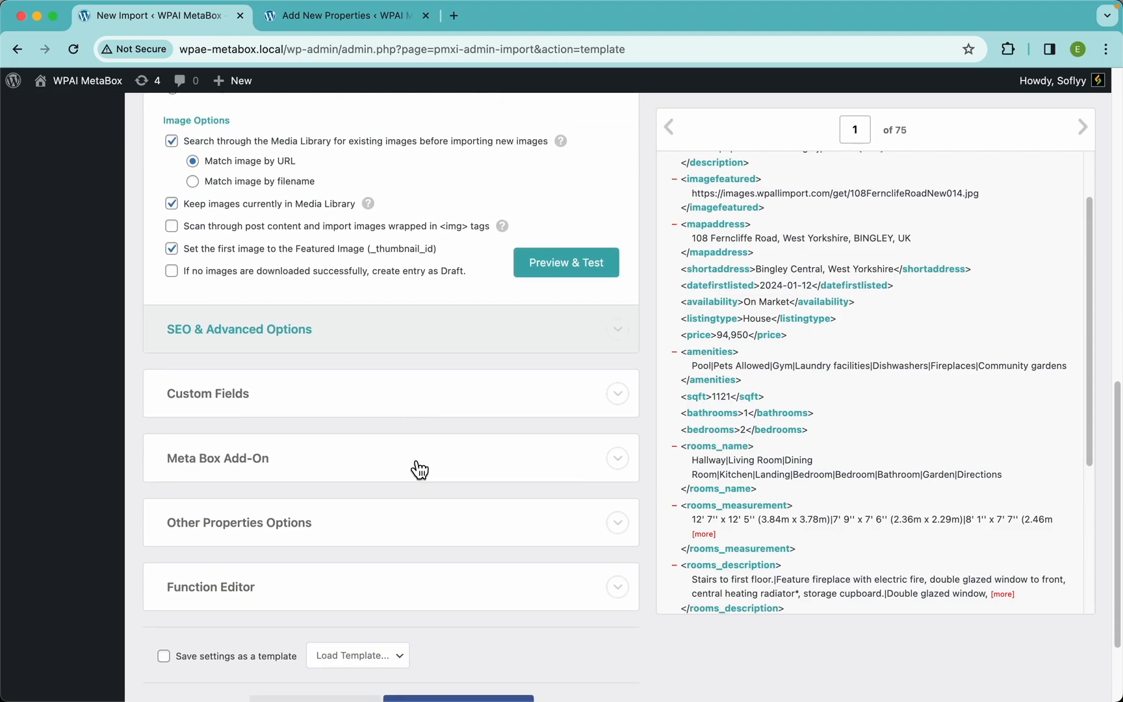
click(331, 323)
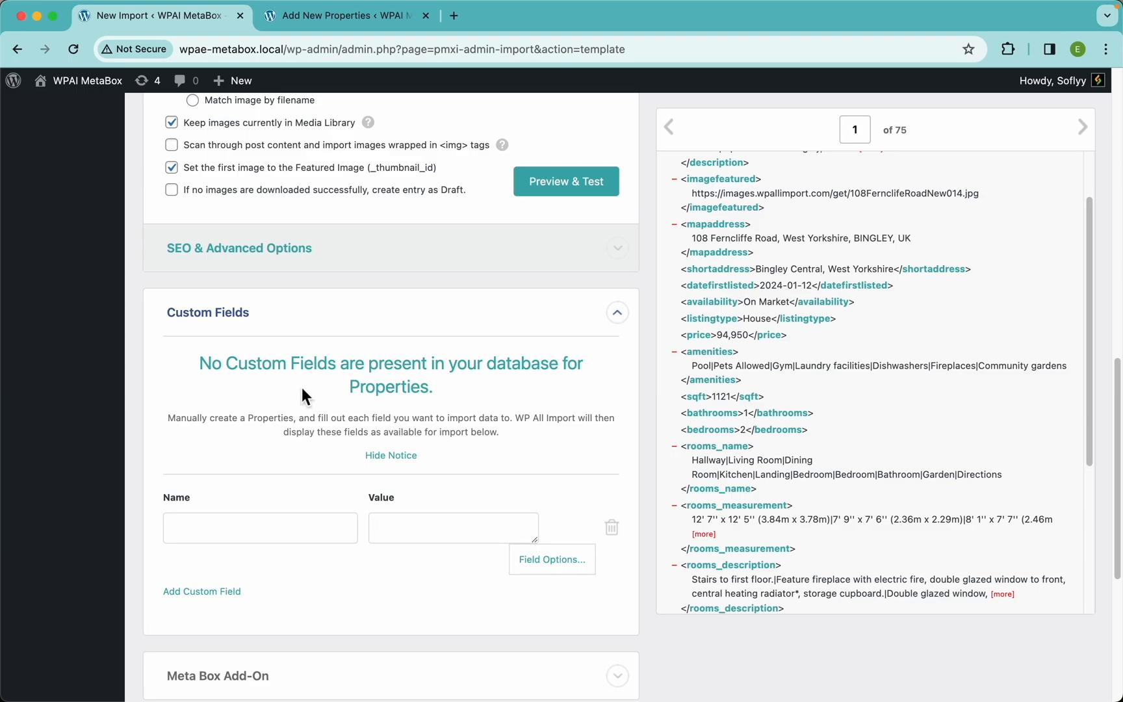
click(208, 325)
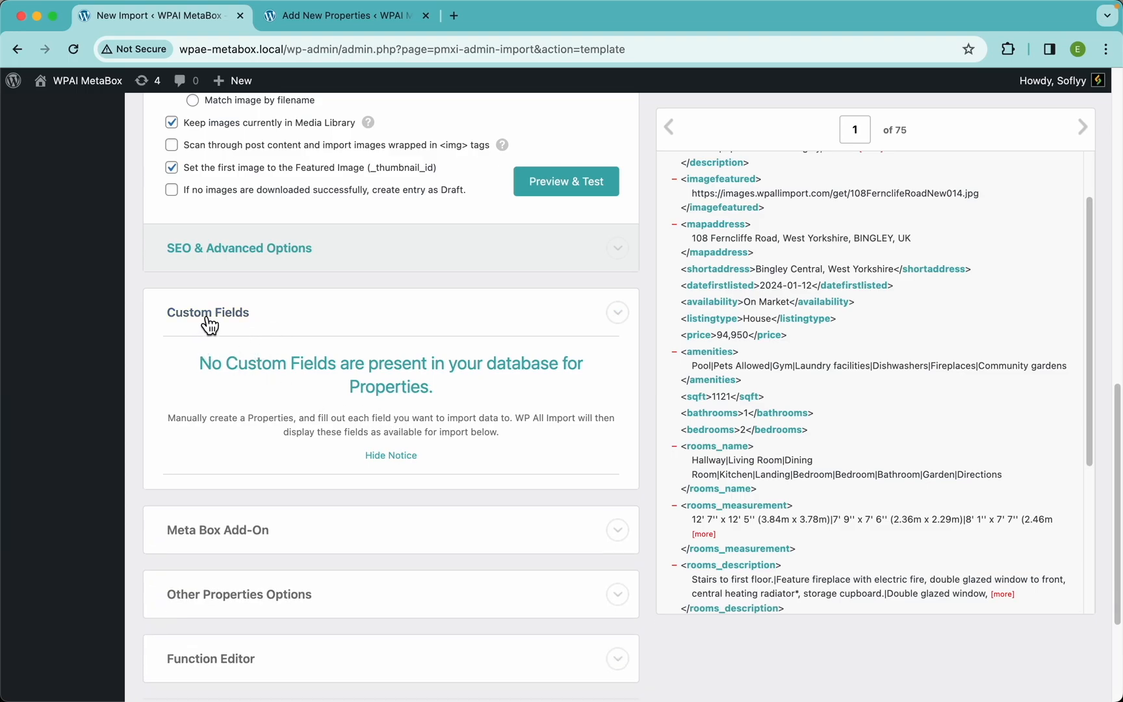
- Expand the Meta Box Add-On section and enable the Details field group for the import
click(281, 392)
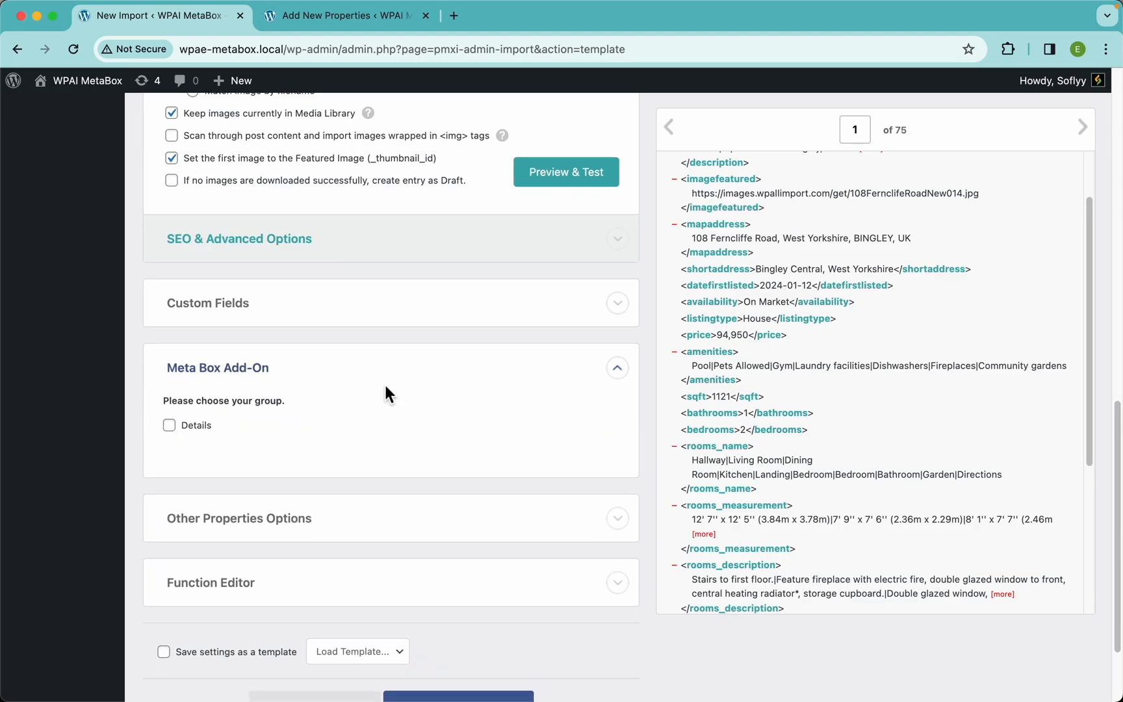
scroll(385, 390, down, 2)
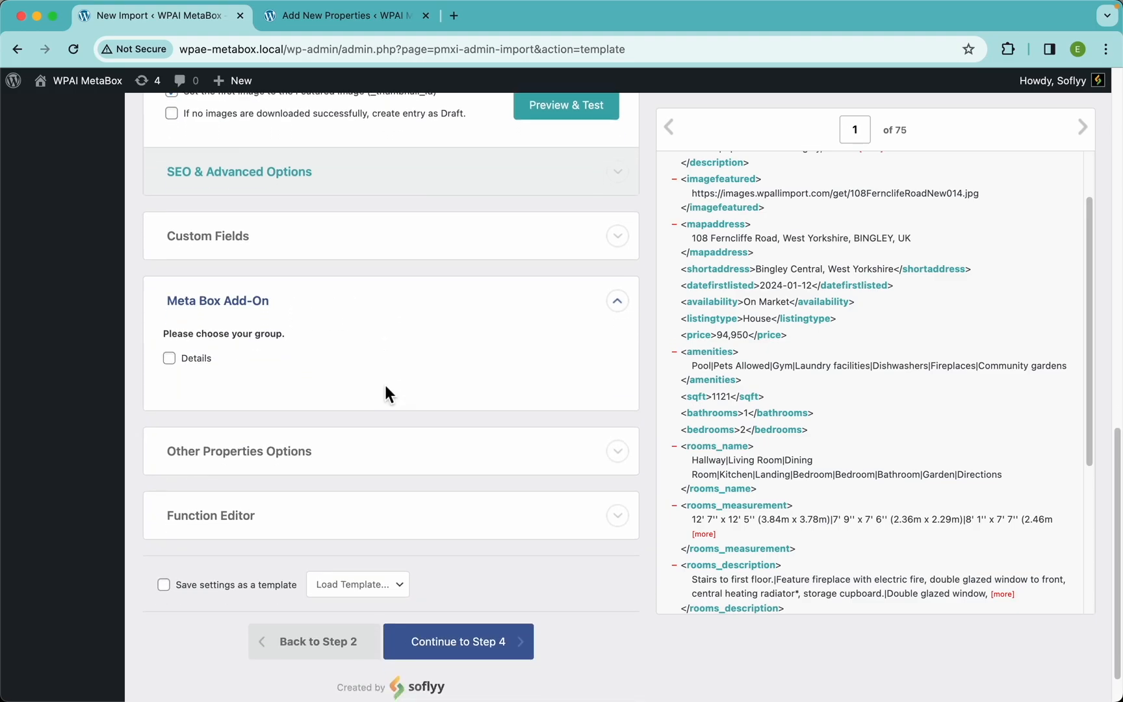
click(206, 366)
scroll(342, 367, down, 3)
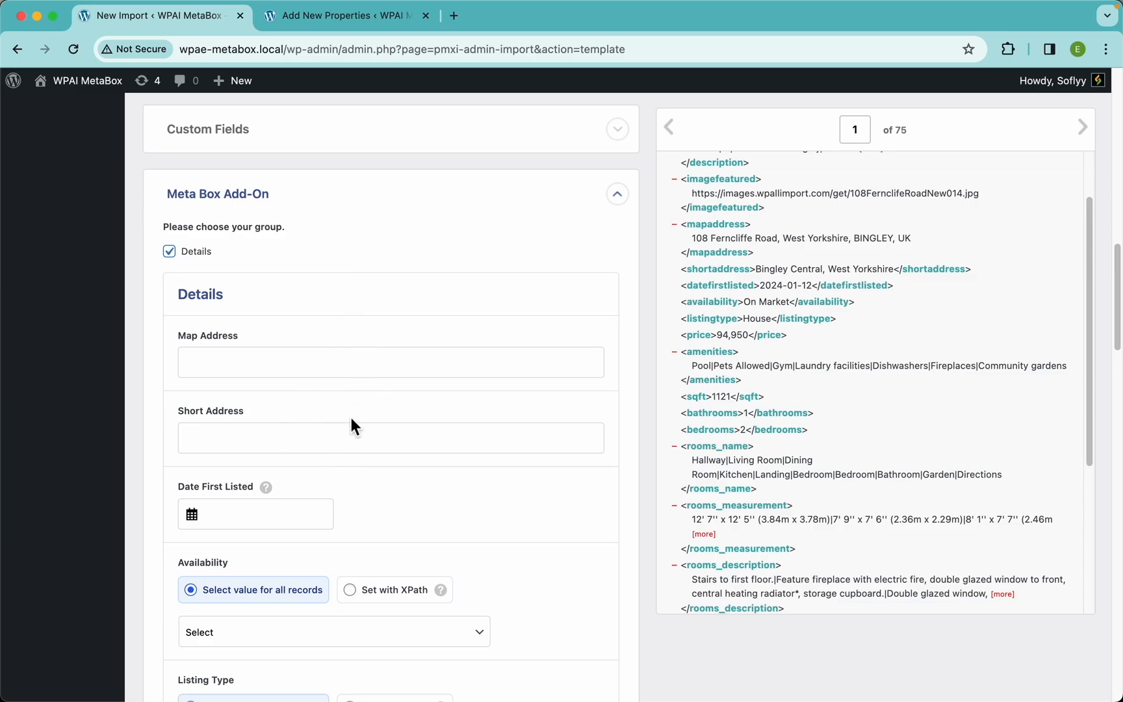
scroll(350, 419, down, 5)
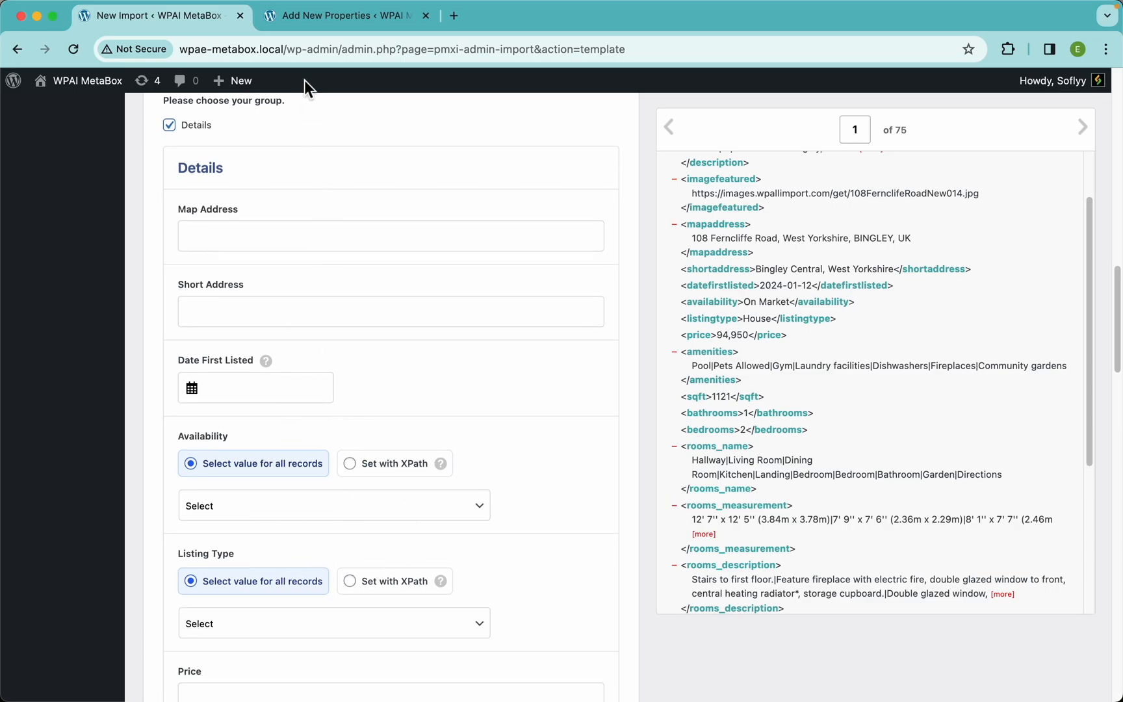
- Switch to the new property editor and examine the Listing Info fields, including the Date First Listed picker and the Listing Type choices
click(324, 23)
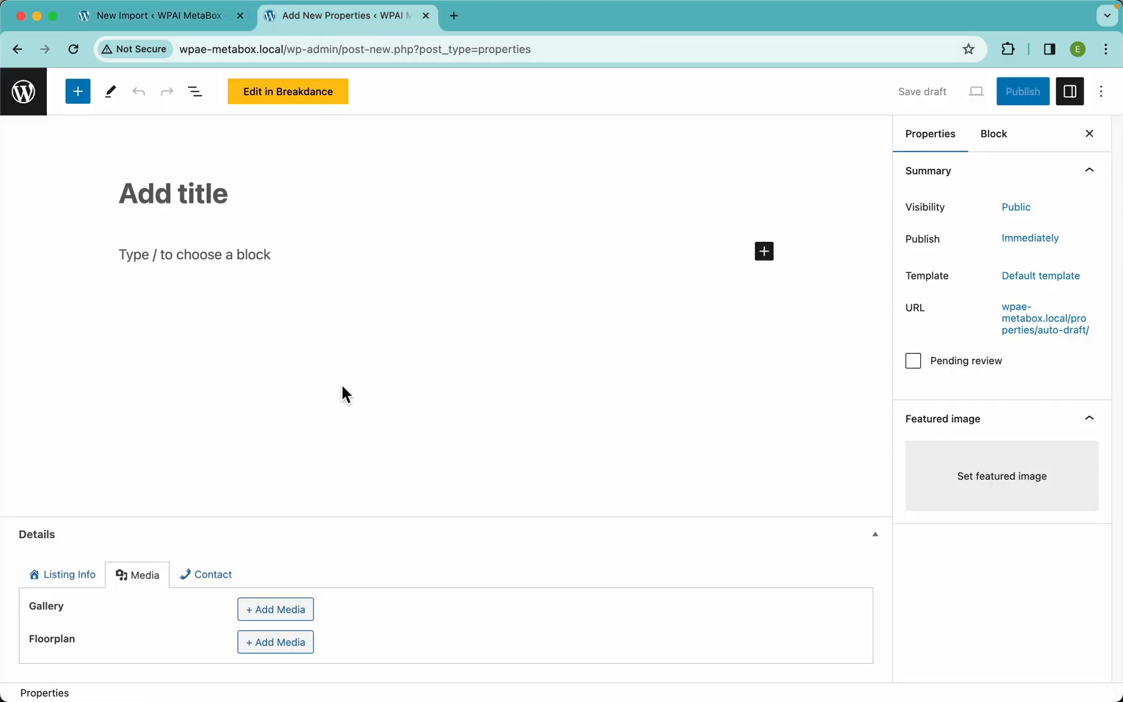
click(89, 584)
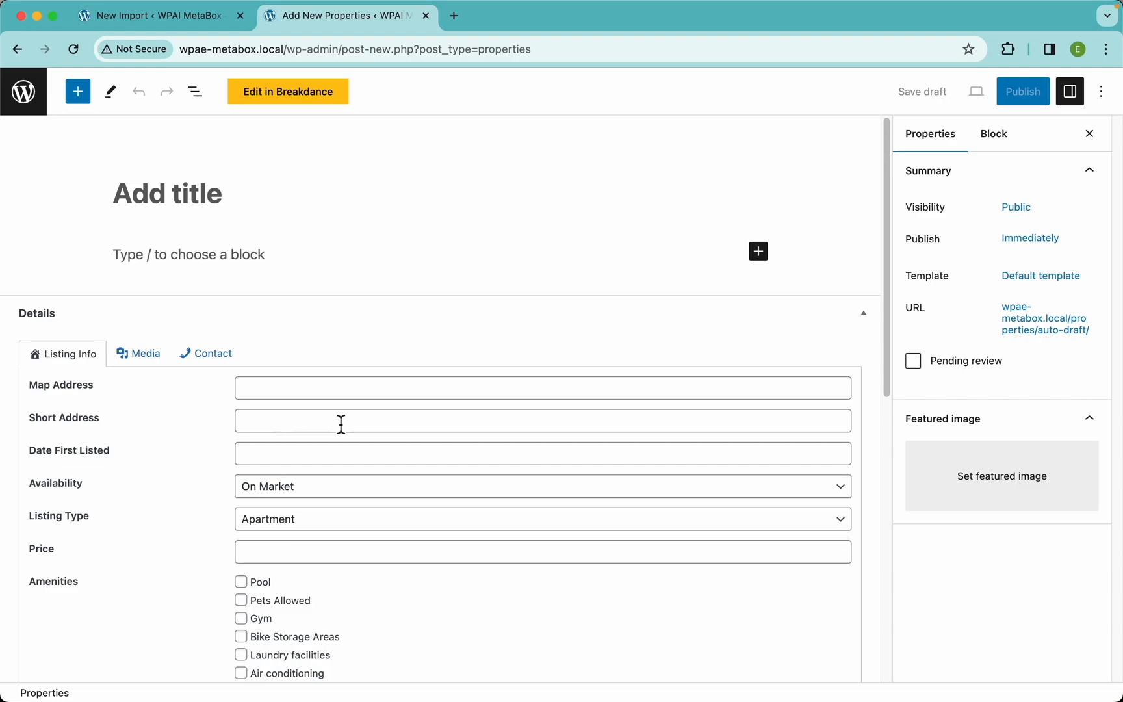
scroll(341, 424, down, 3)
click(381, 392)
click(204, 430)
click(270, 428)
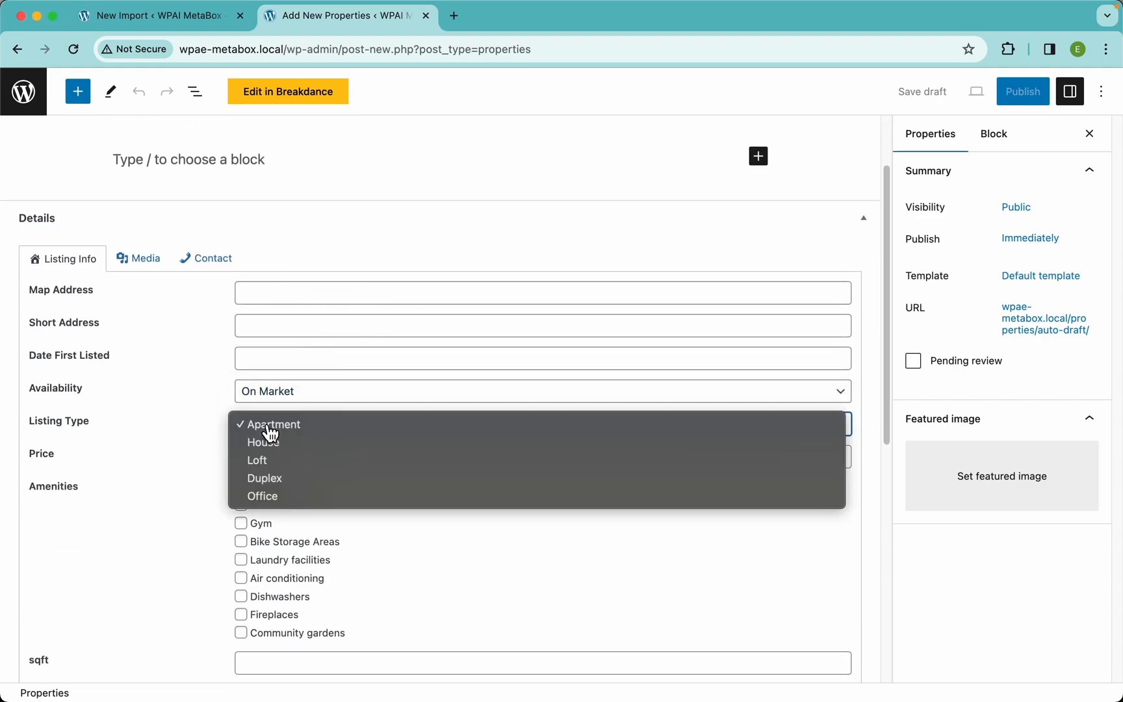
click(180, 430)
click(263, 361)
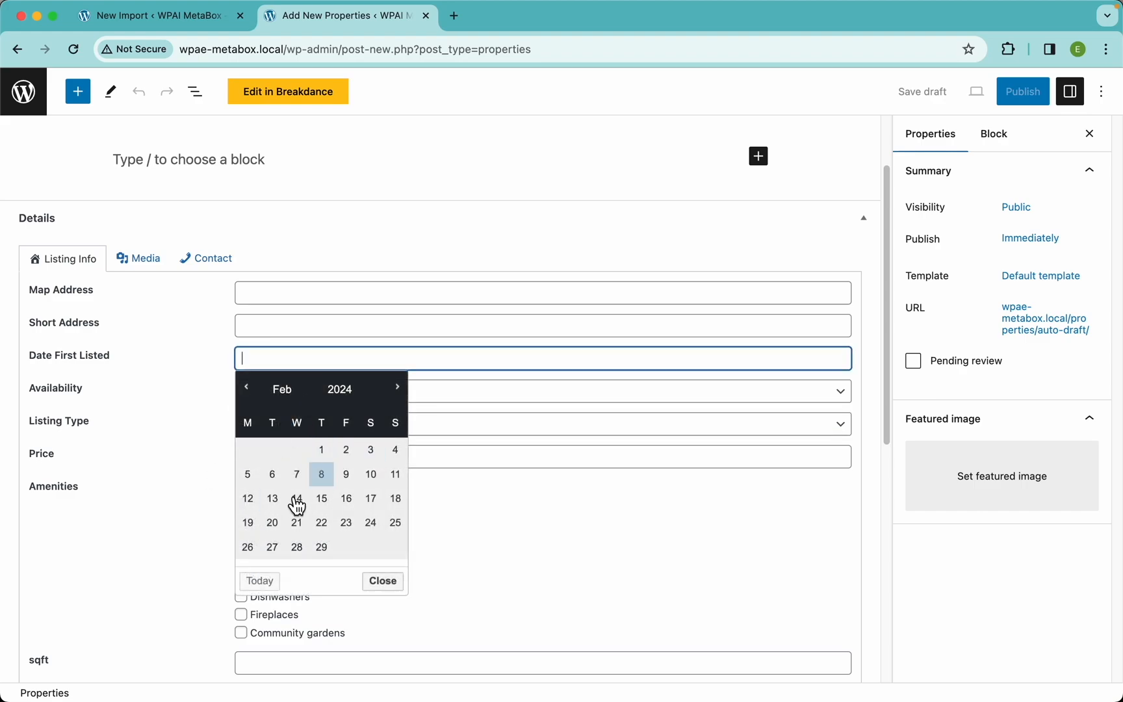
click(164, 491)
click(292, 458)
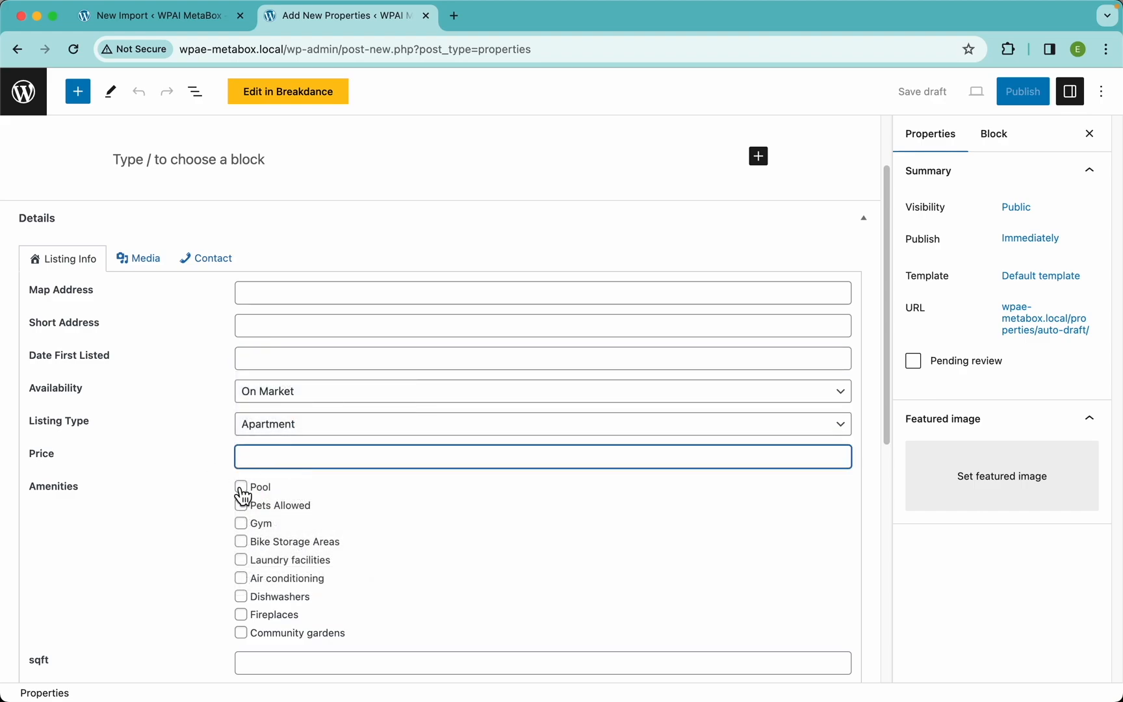
- Tick Gym and Laundry facilities under Amenities and look through the sqft, Bathrooms and Bedrooms fields
scroll(185, 459, down, 3)
click(258, 358)
click(264, 395)
click(261, 499)
scroll(111, 513, down, 3)
scroll(109, 505, down, 2)
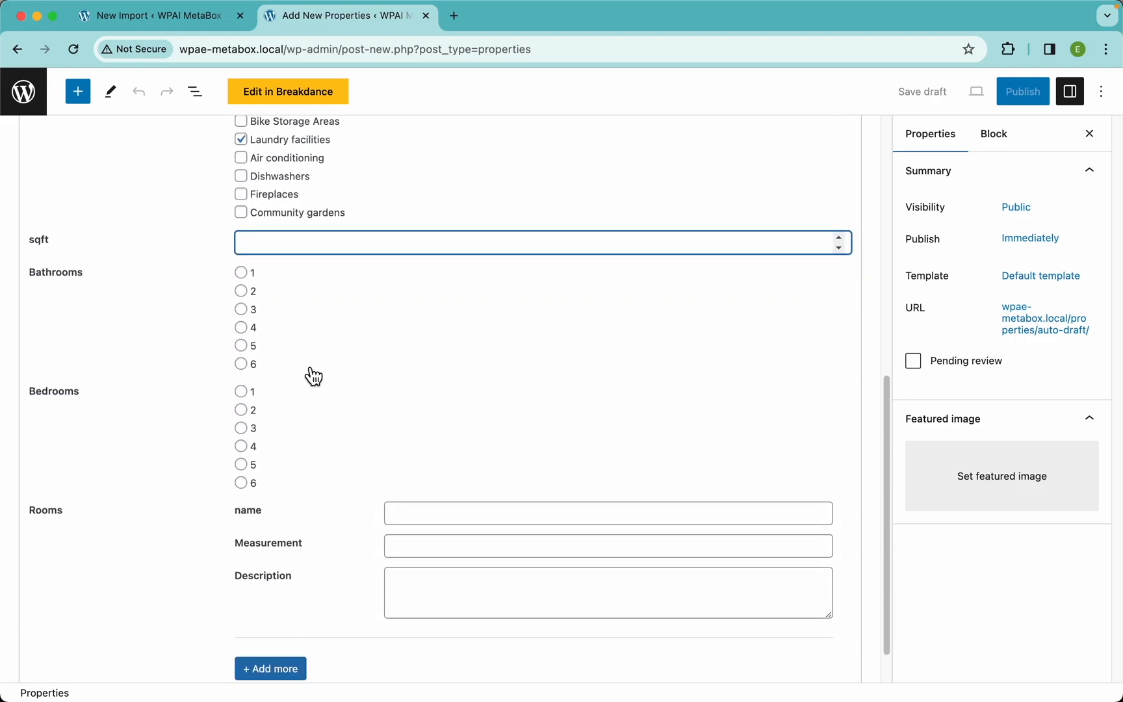
click(349, 490)
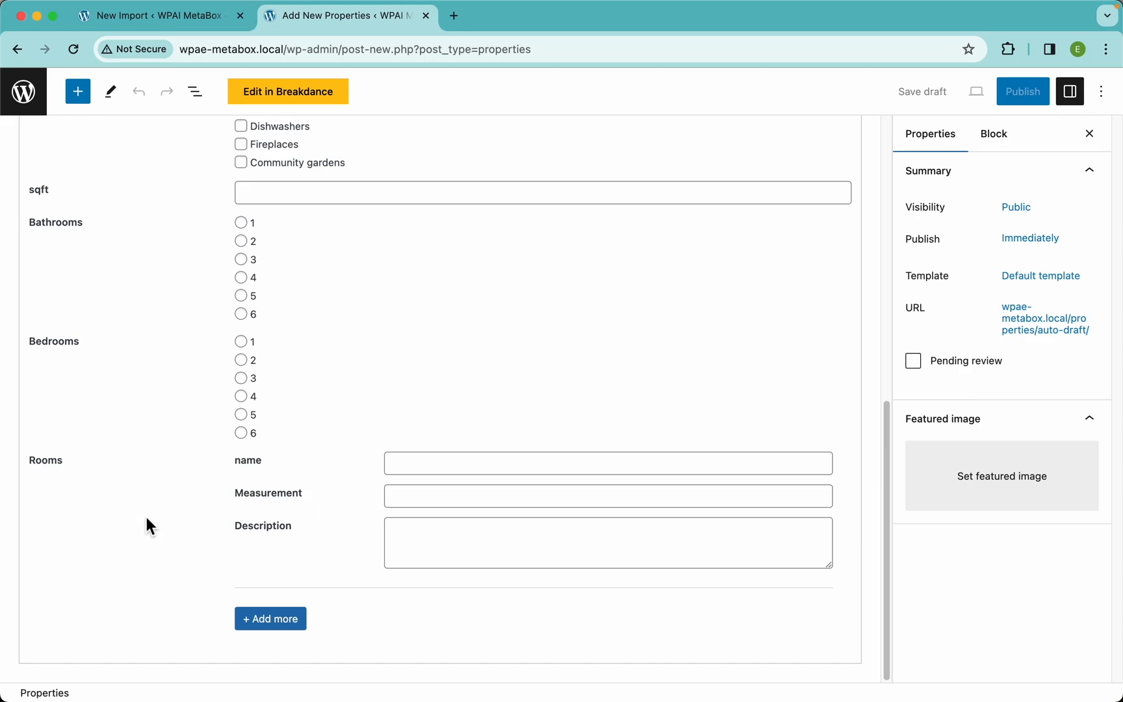
- Examine the Rooms group's name, Measurement and Description fields and add several more room entries
drag(29, 463, 68, 468)
drag(243, 476, 298, 531)
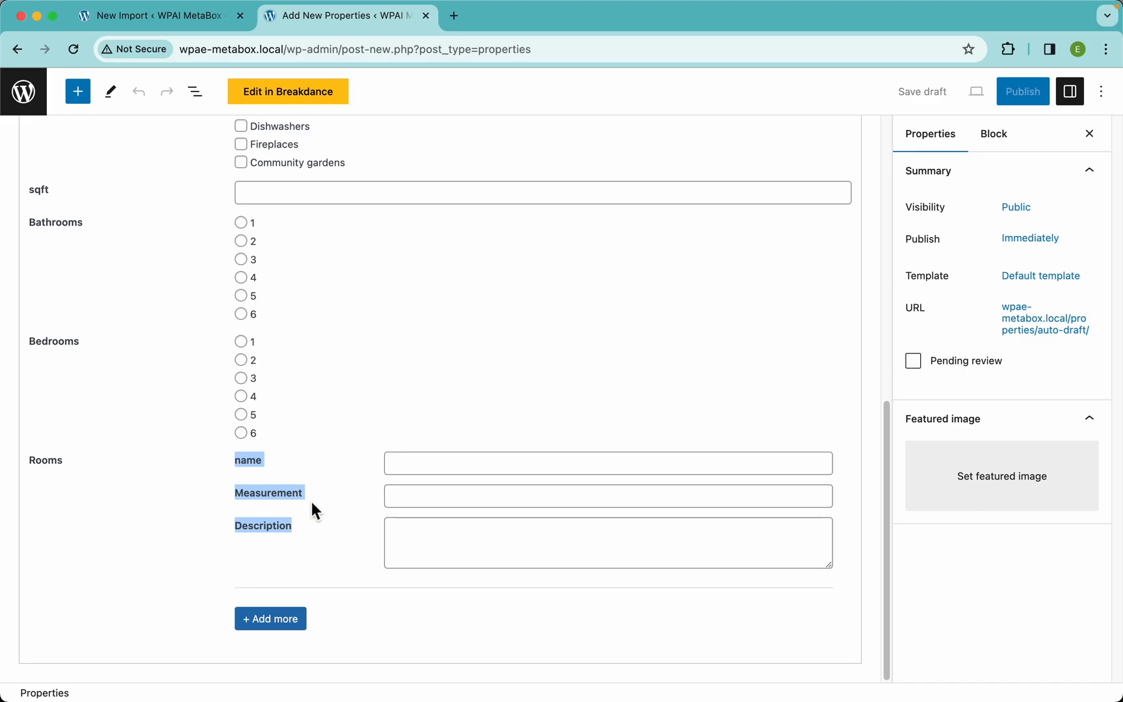
click(329, 496)
click(287, 623)
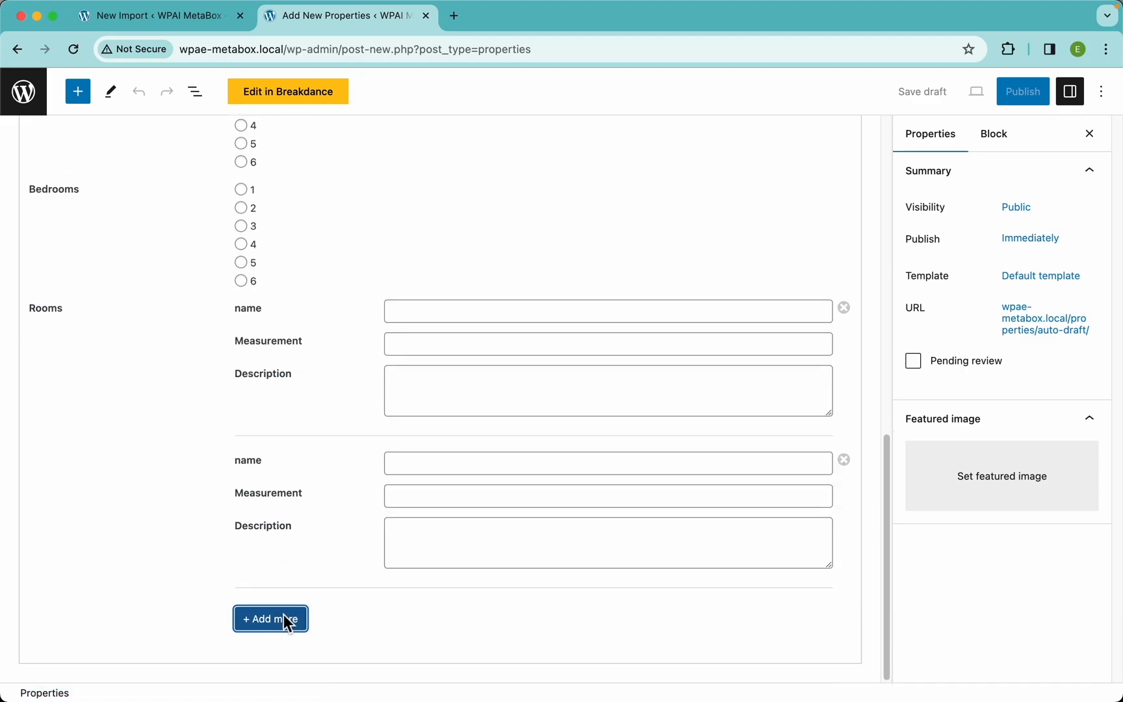
click(286, 628)
click(283, 625)
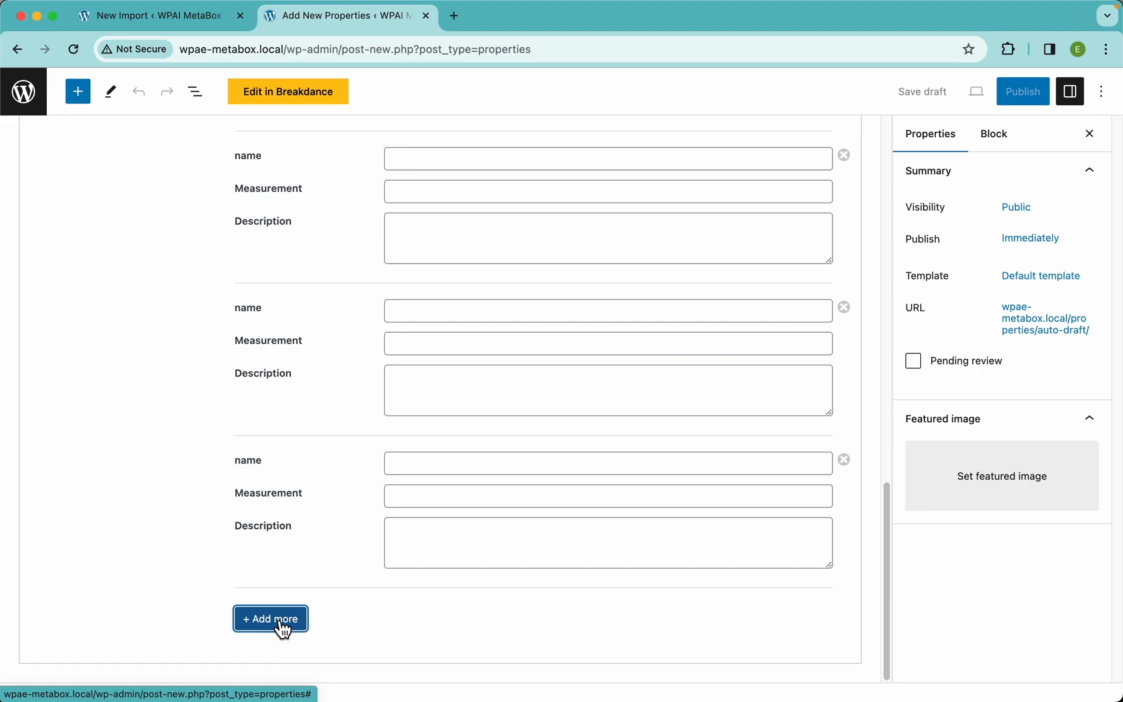
click(283, 628)
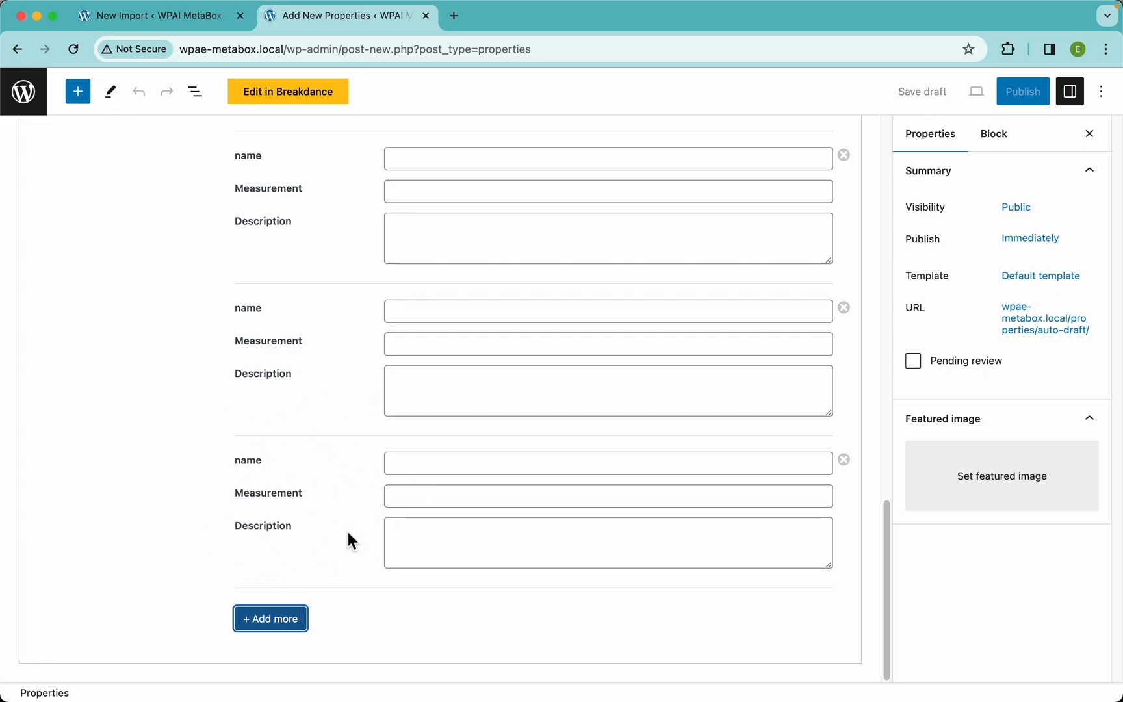
- Examine the Media and Contact fields of the Details group and return to Listing Info
scroll(409, 447, up, 15)
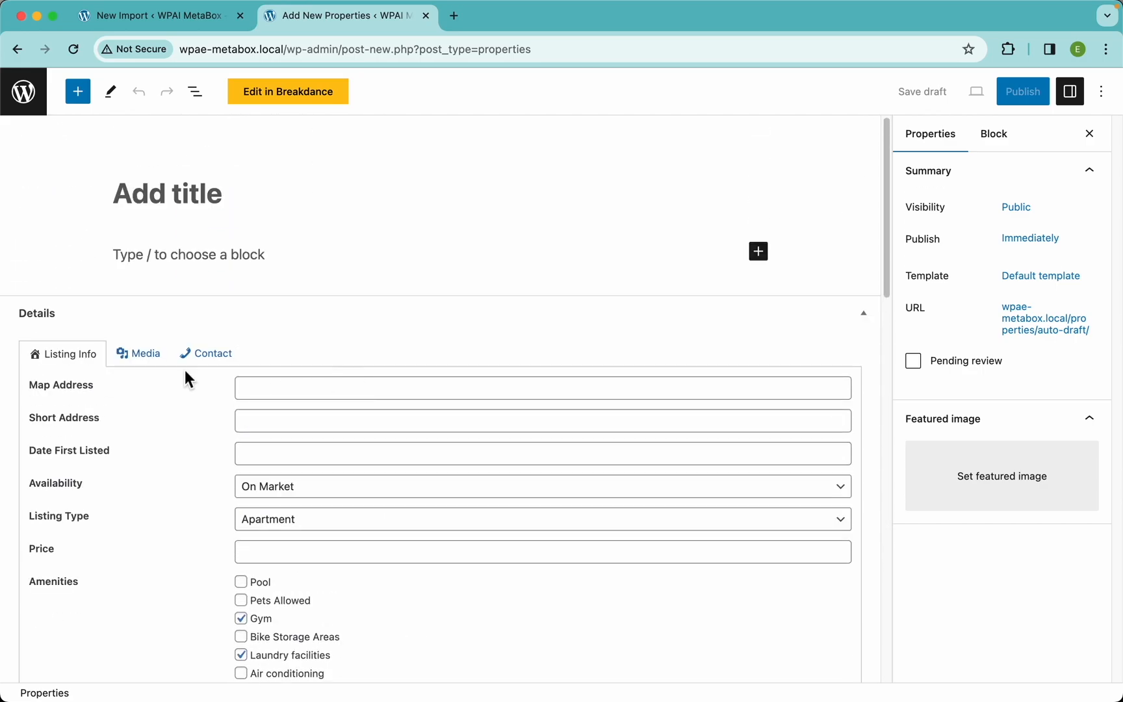
click(144, 356)
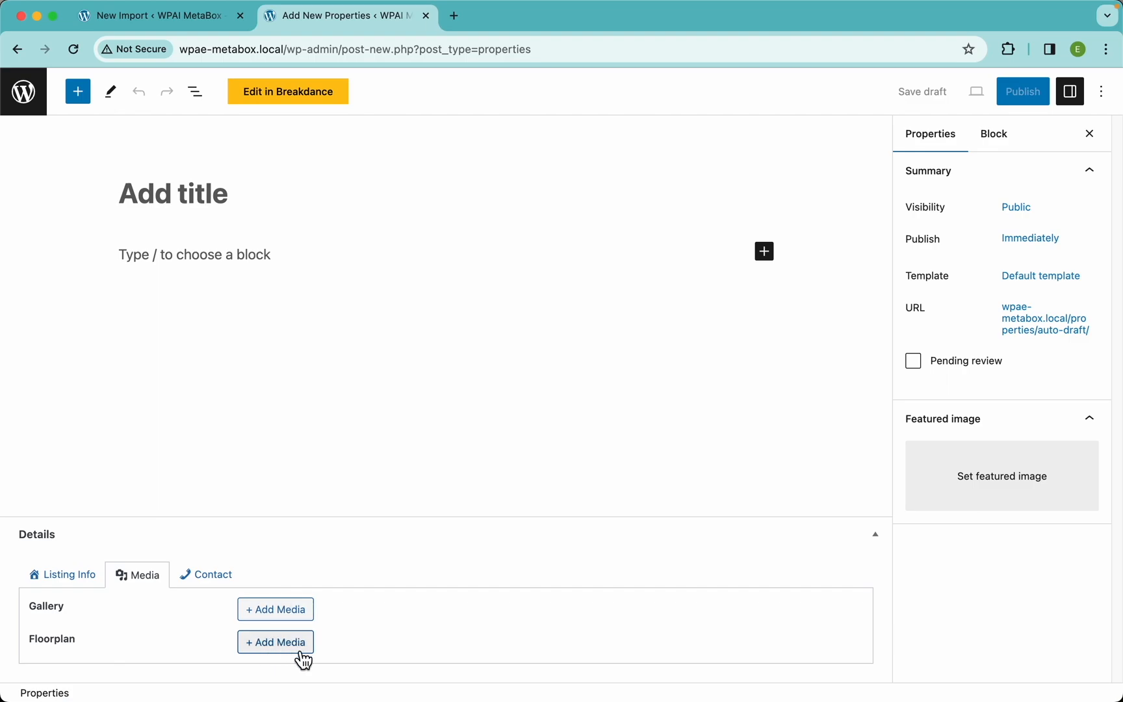
click(206, 576)
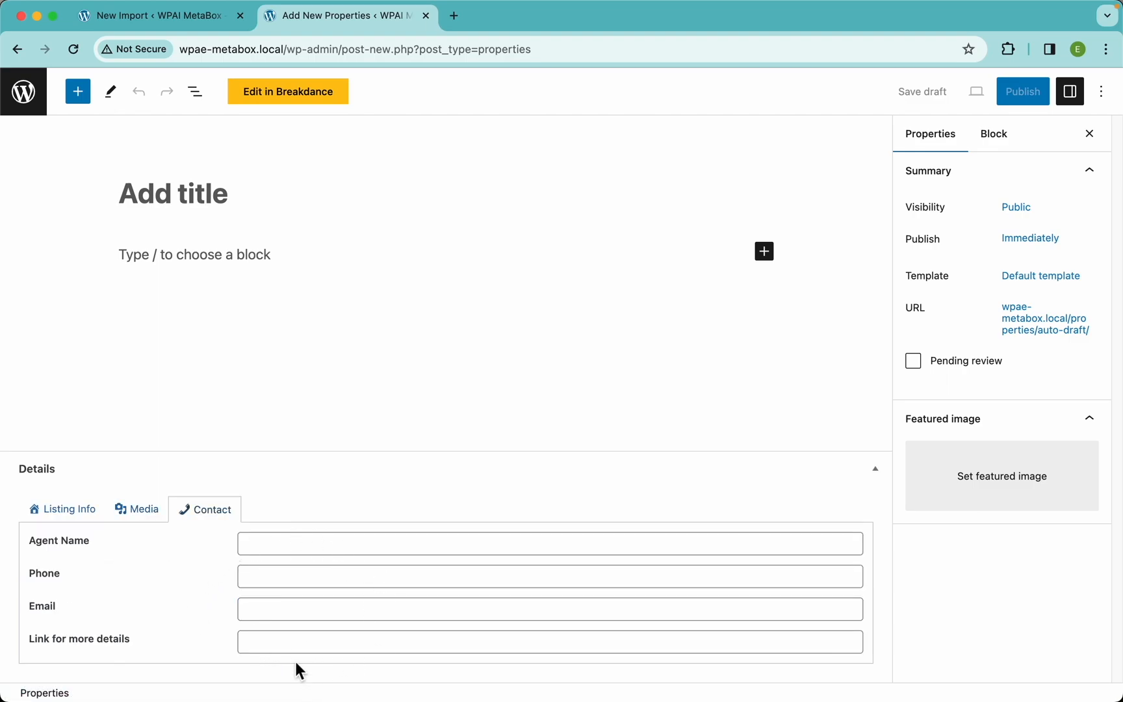
click(71, 510)
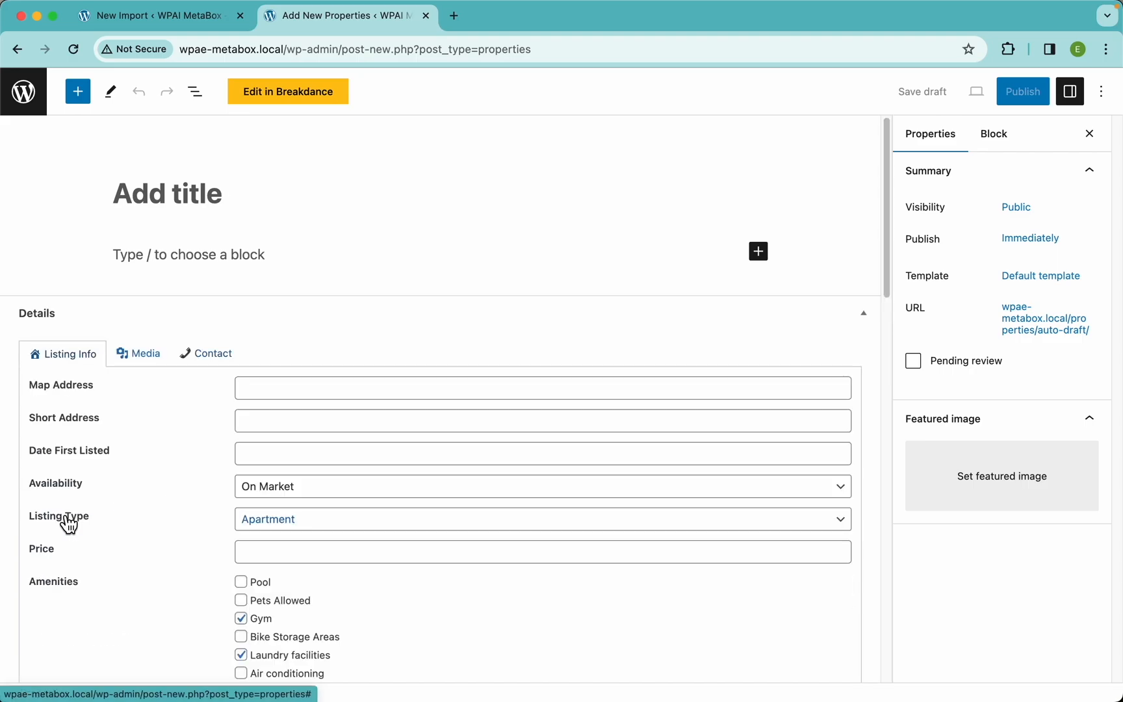
- Back in the import template, map Map Address to {mapaddress[1]} and Short Address to {shortaddress[1]} in the Details group
click(199, 23)
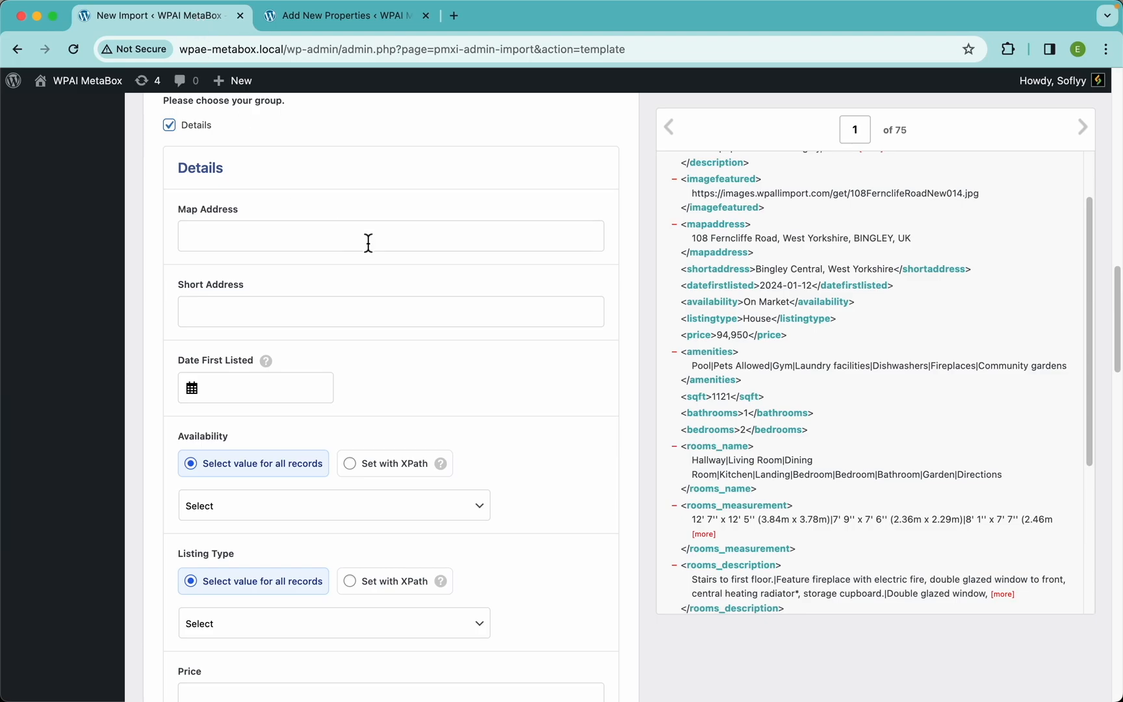
scroll(369, 243, up, 15)
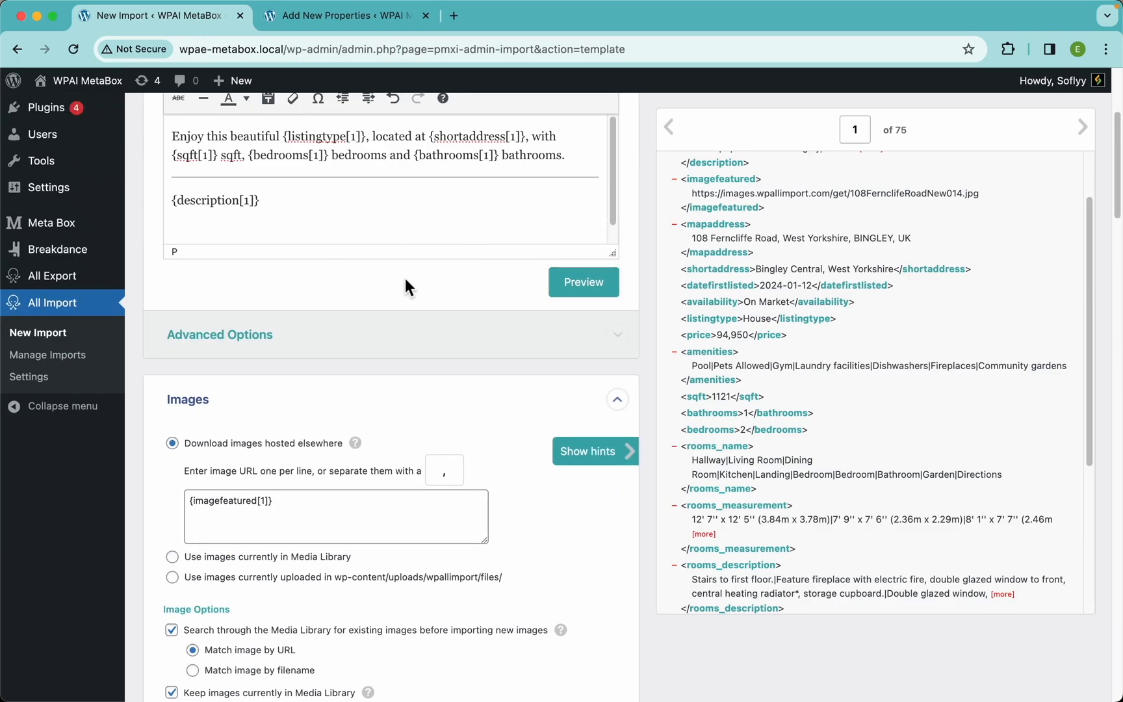
scroll(400, 286, up, 5)
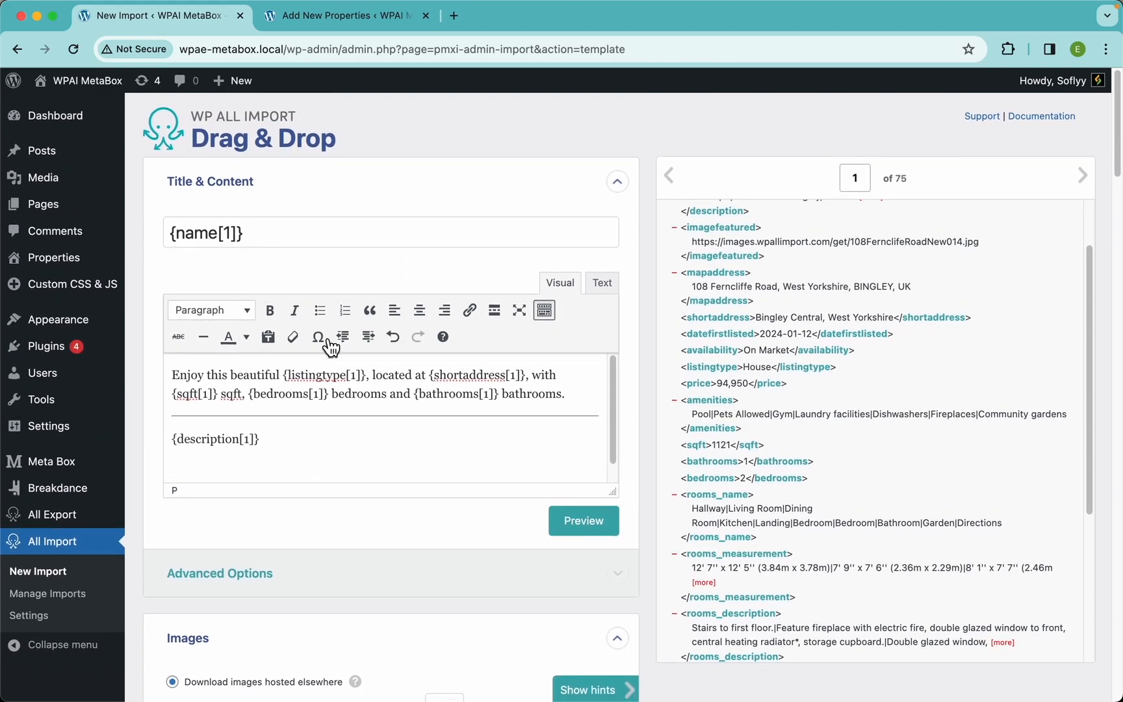
scroll(386, 348, down, 15)
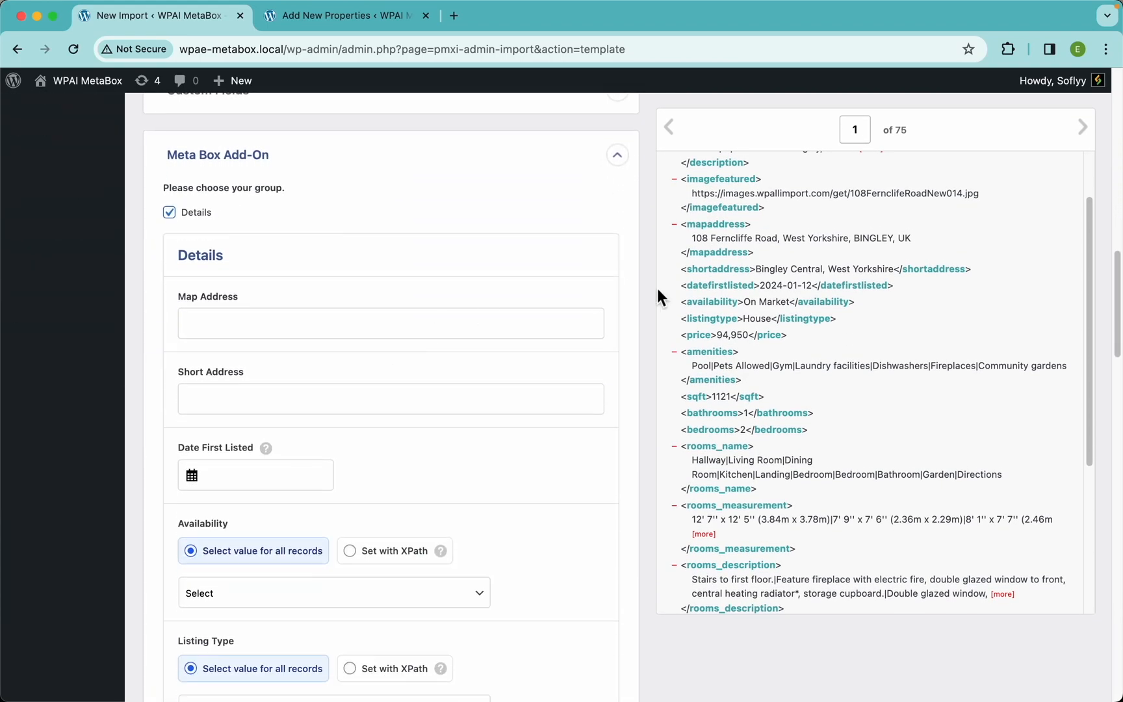
scroll(796, 291, up, 2)
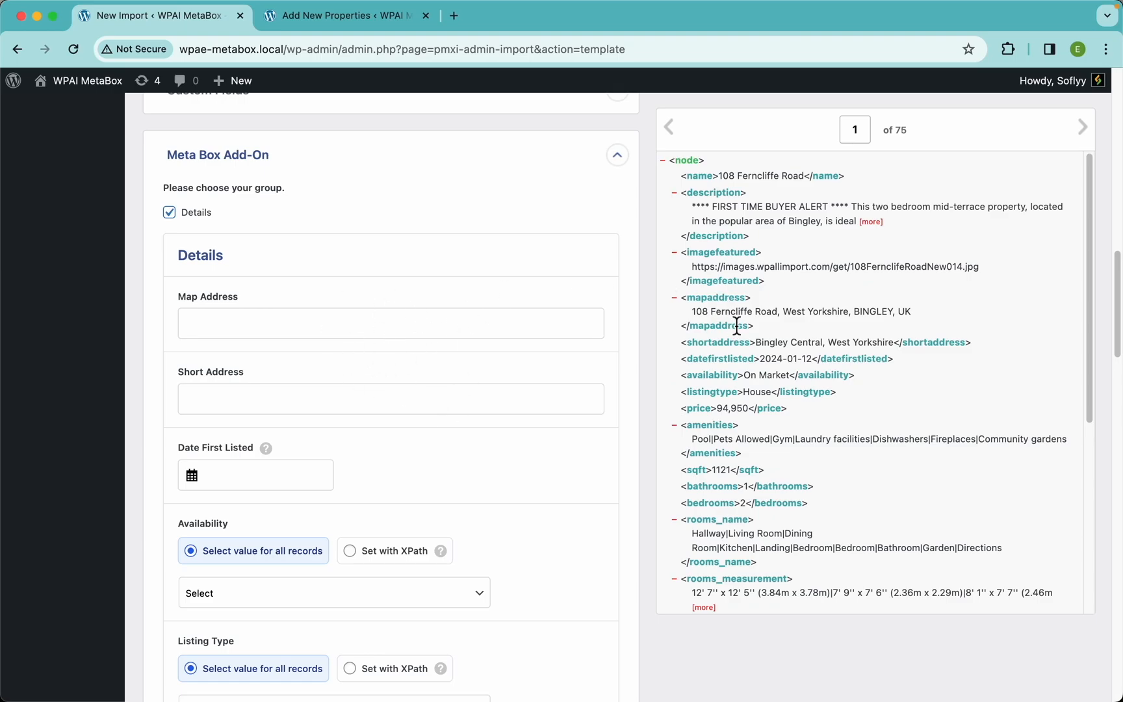
drag(722, 305, 436, 323)
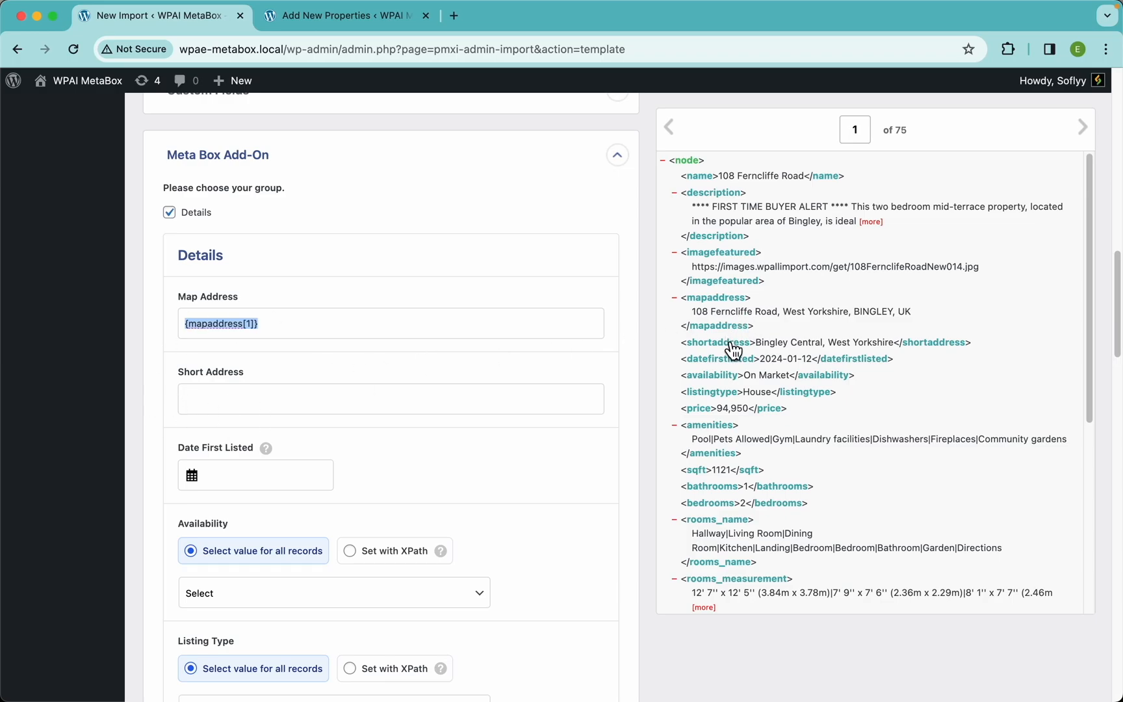
drag(728, 349, 375, 403)
- Try the fixed date 02/01/2024 for Date First Listed and clear the field again
scroll(455, 408, down, 2)
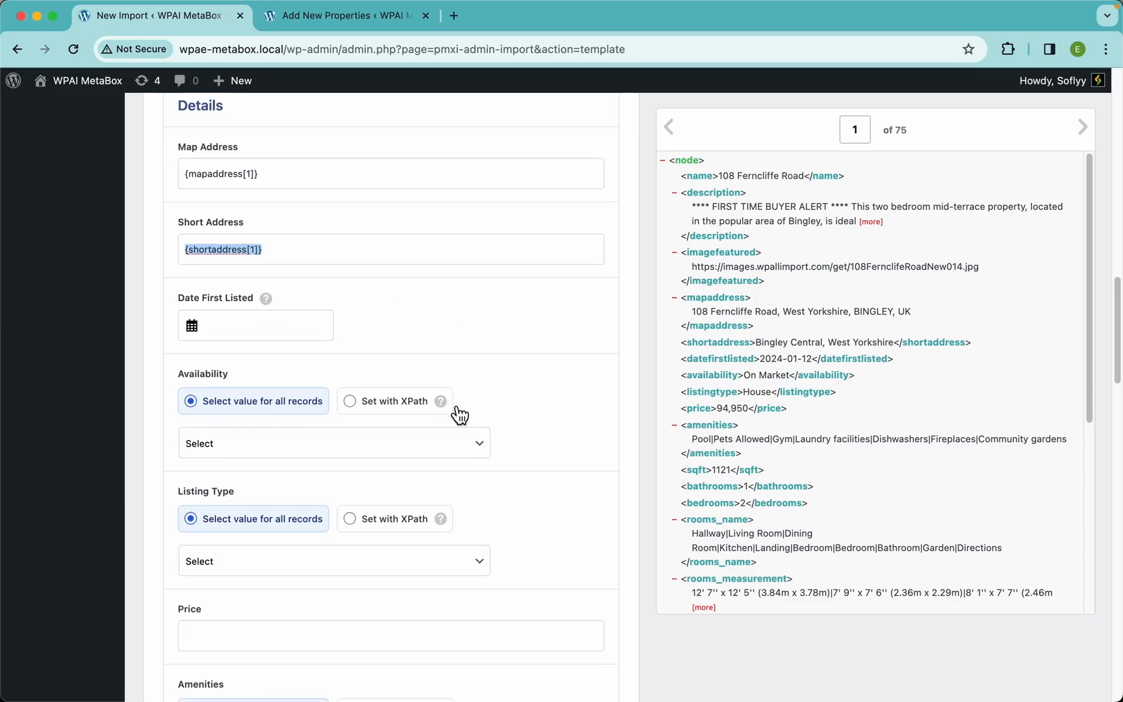
click(384, 338)
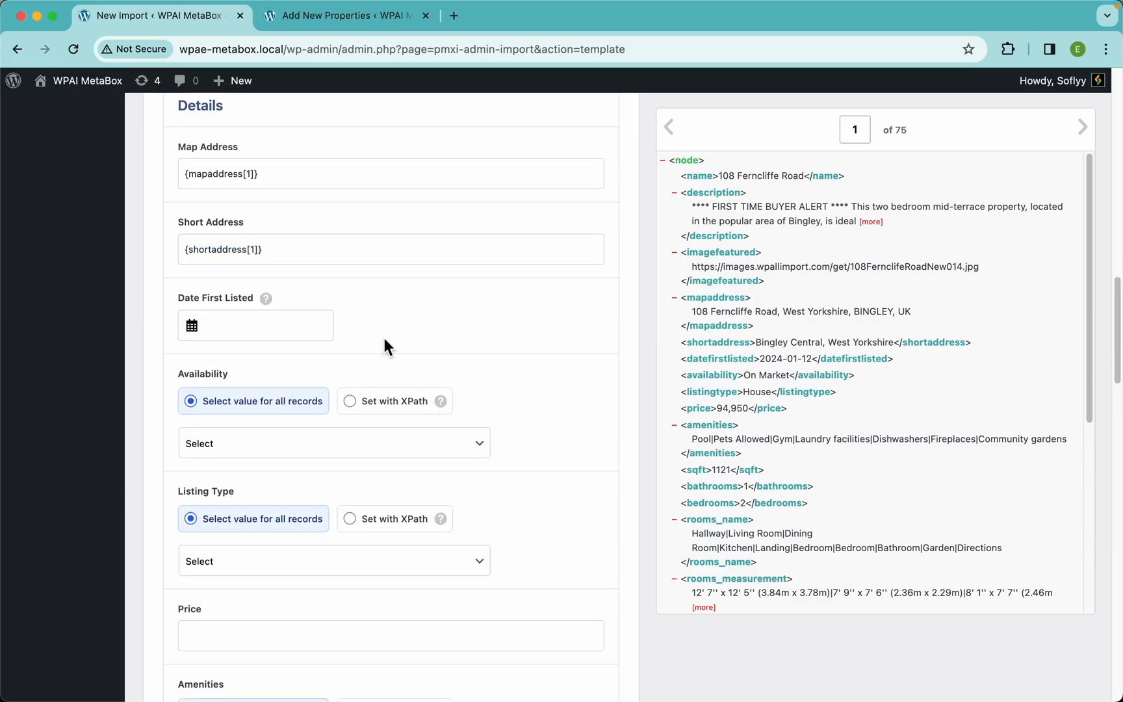
click(310, 331)
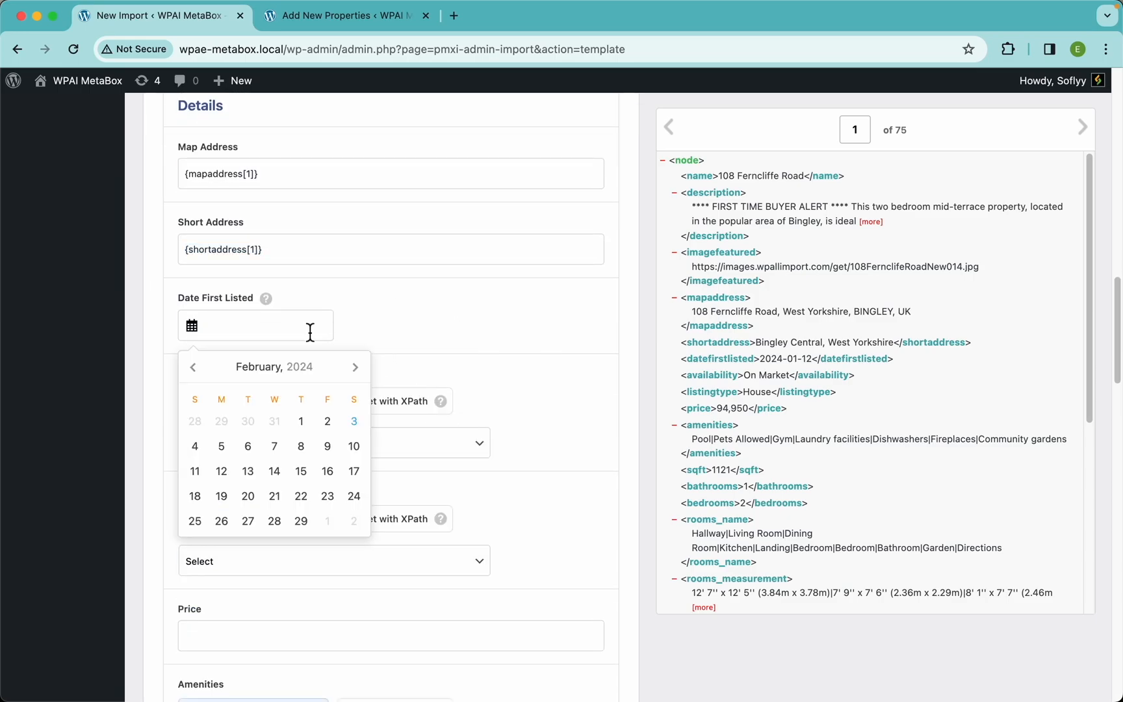
key(Down)
click(395, 347)
drag(284, 329, 183, 330)
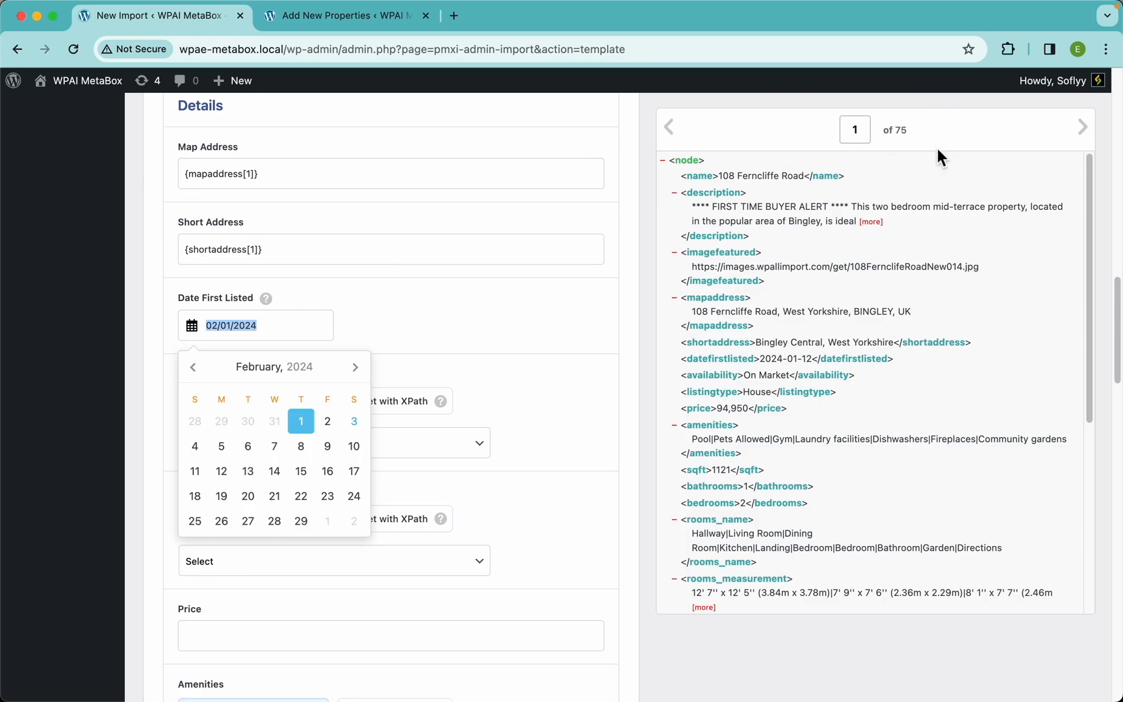
key(BackSpace)
click(848, 386)
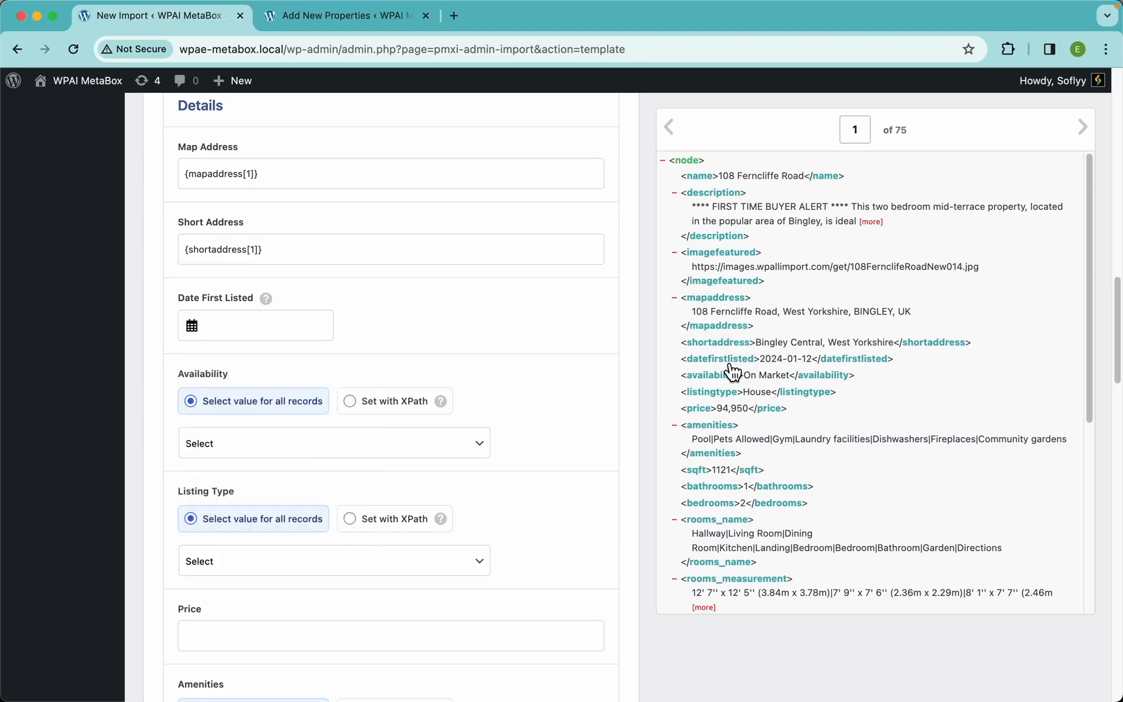
- Map Date First Listed to {datefirstlisted[1]} and set Availability to On Market for all records
drag(730, 365, 322, 324)
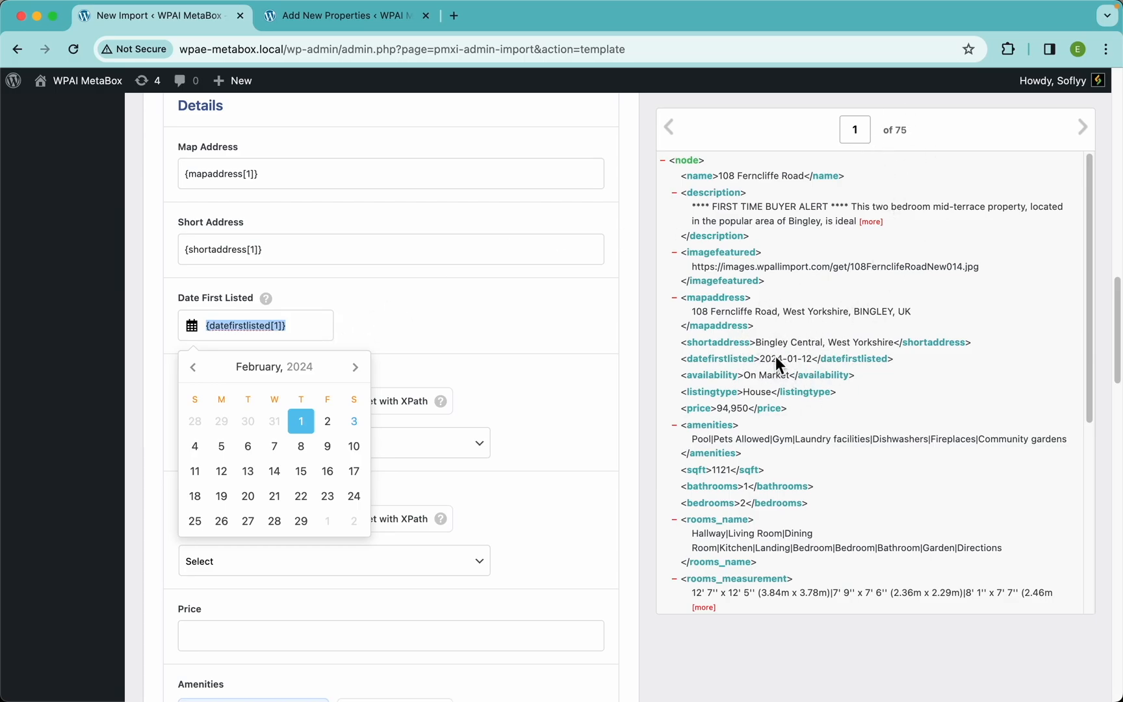
click(552, 353)
scroll(418, 357, down, 3)
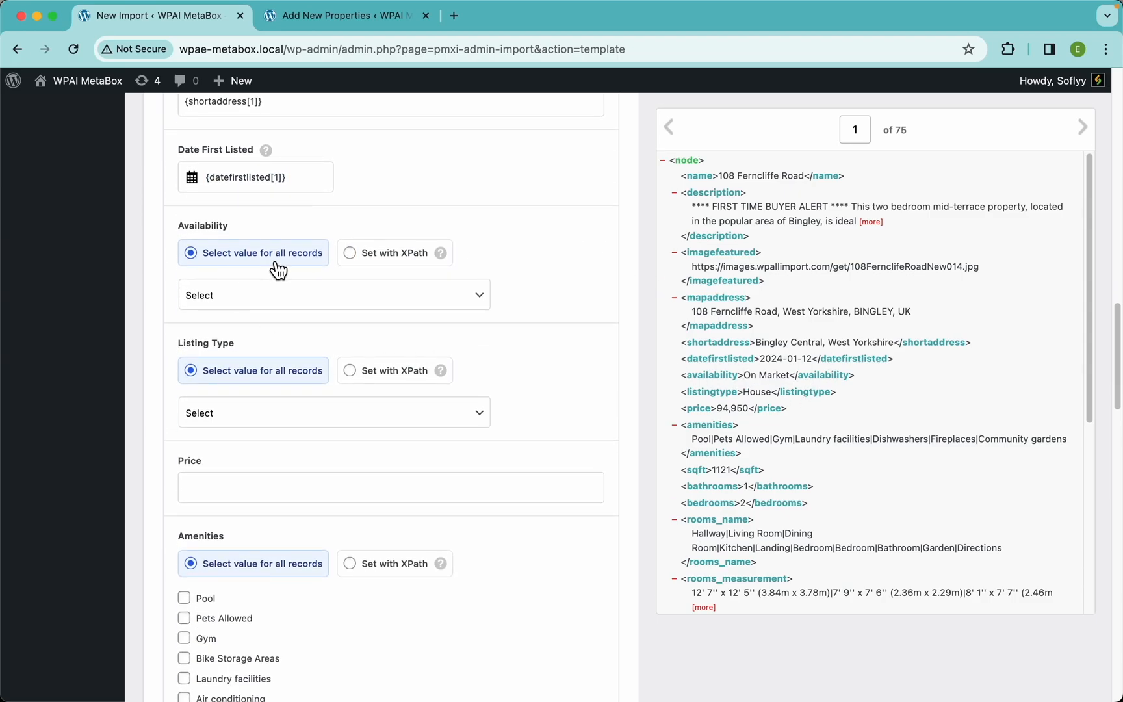
click(455, 304)
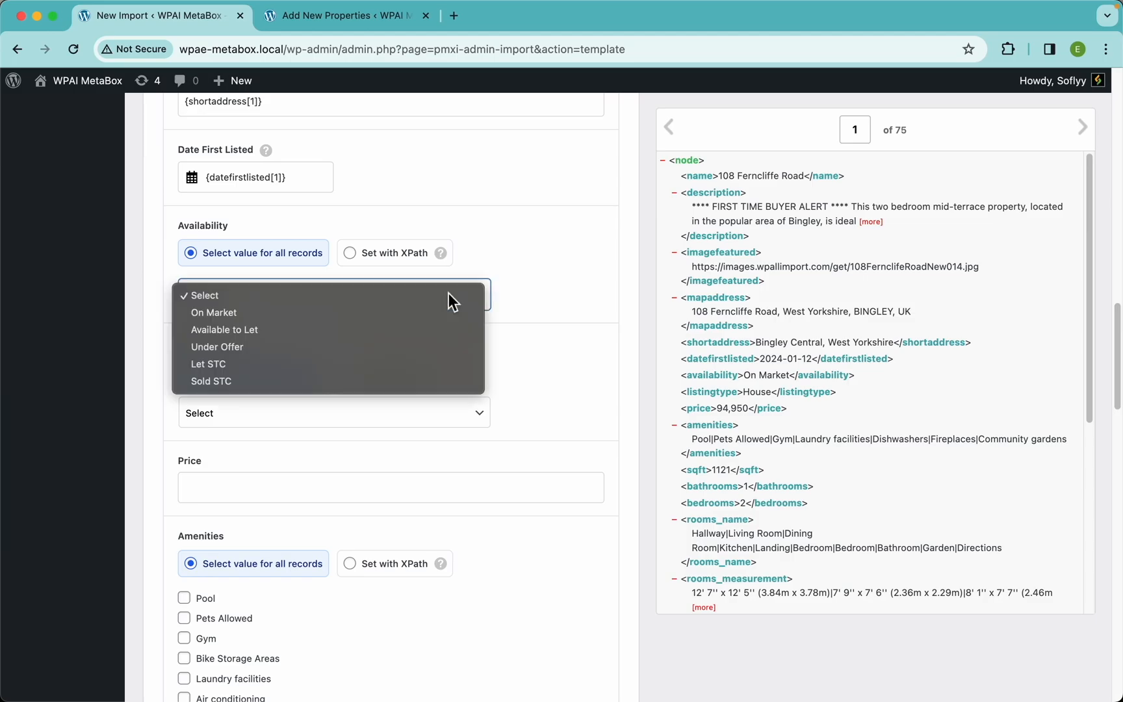
click(290, 313)
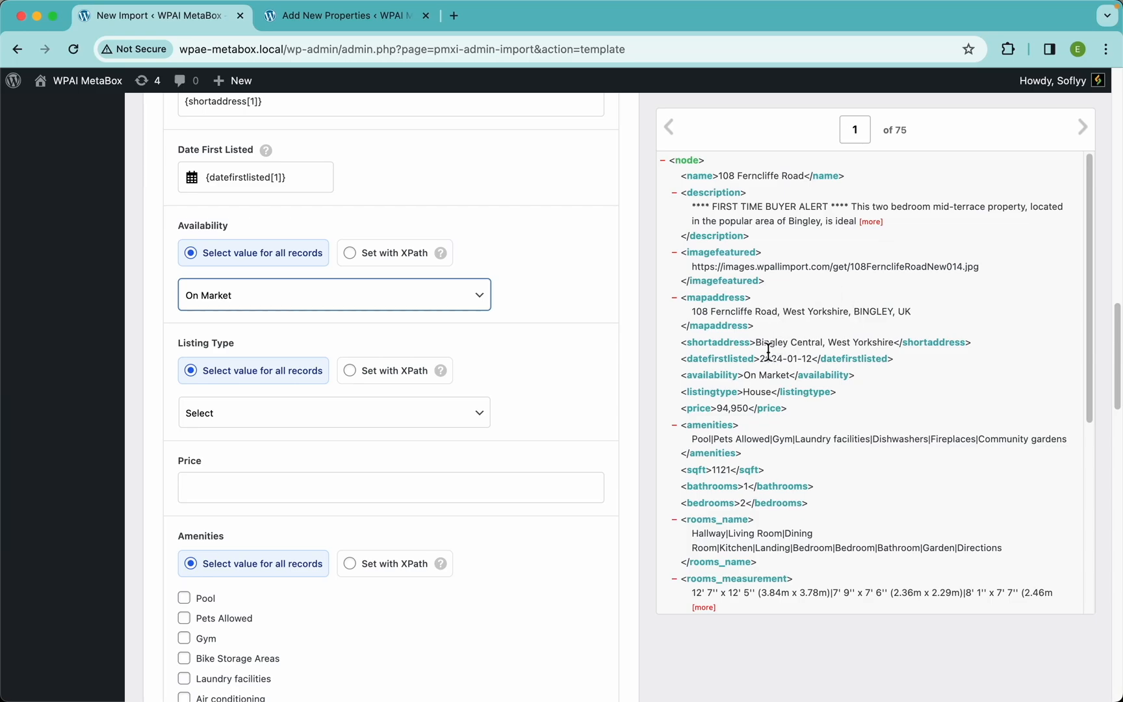
click(530, 313)
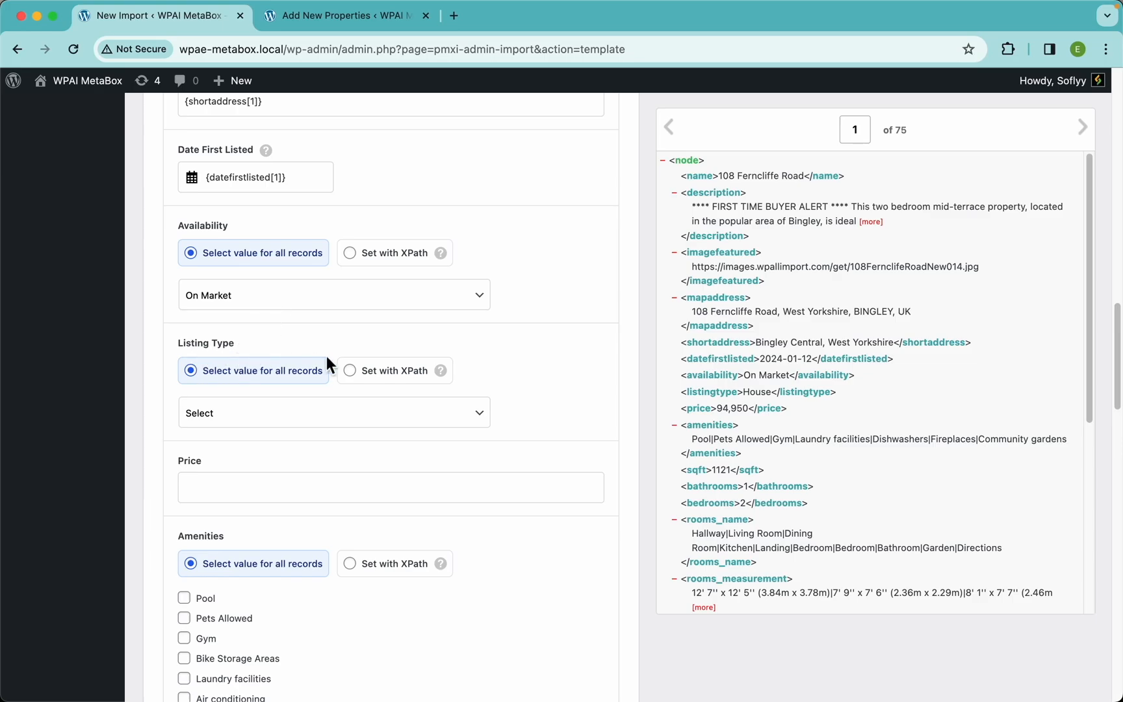
- Change Listing Type to be set with XPath and map it to the listingtype element
click(419, 382)
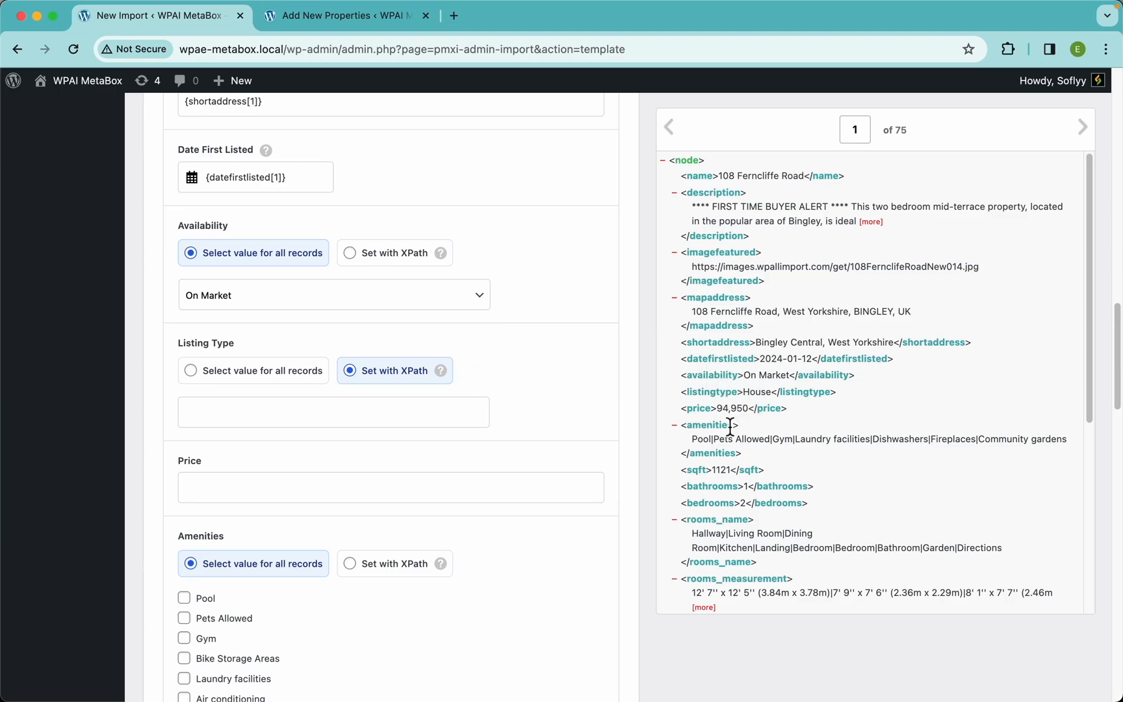
drag(720, 402, 374, 412)
- Check the available Listing Type choices in the new property editor without changing the selection
click(353, 24)
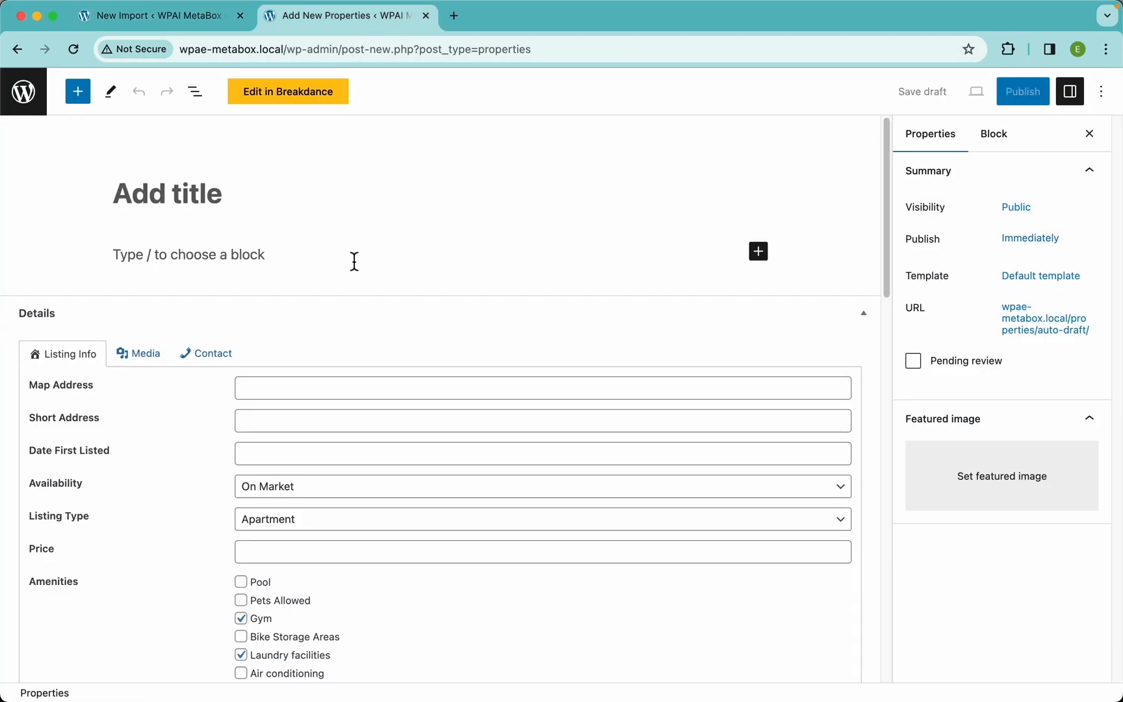
click(331, 523)
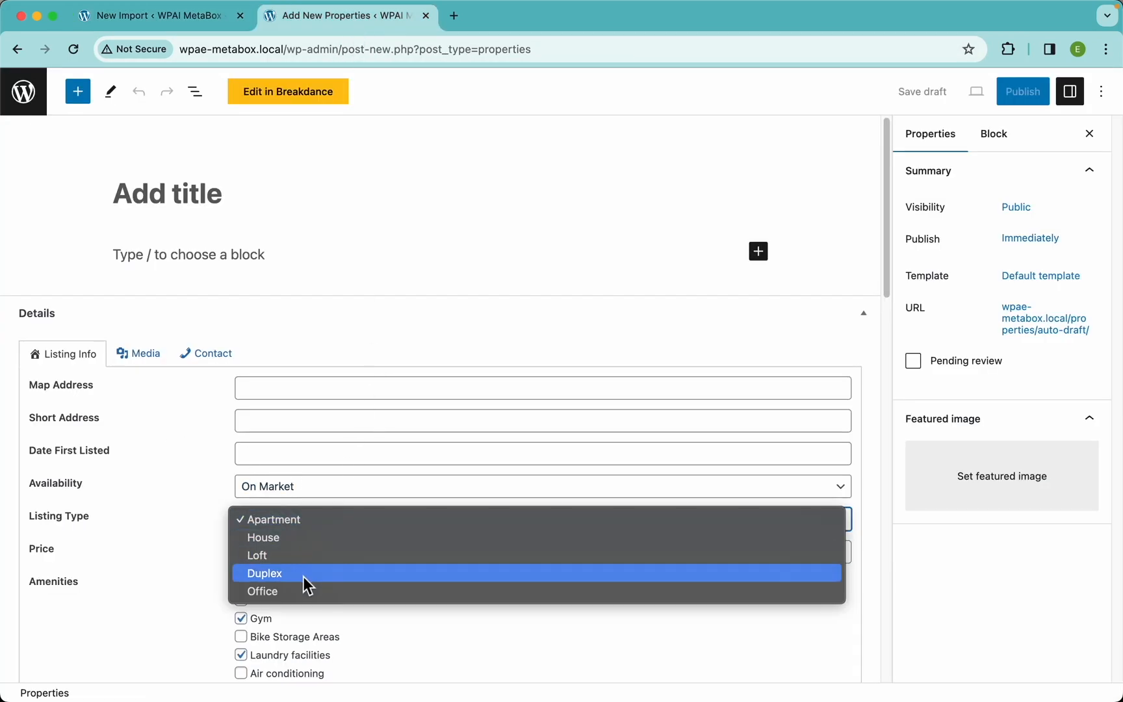
click(160, 510)
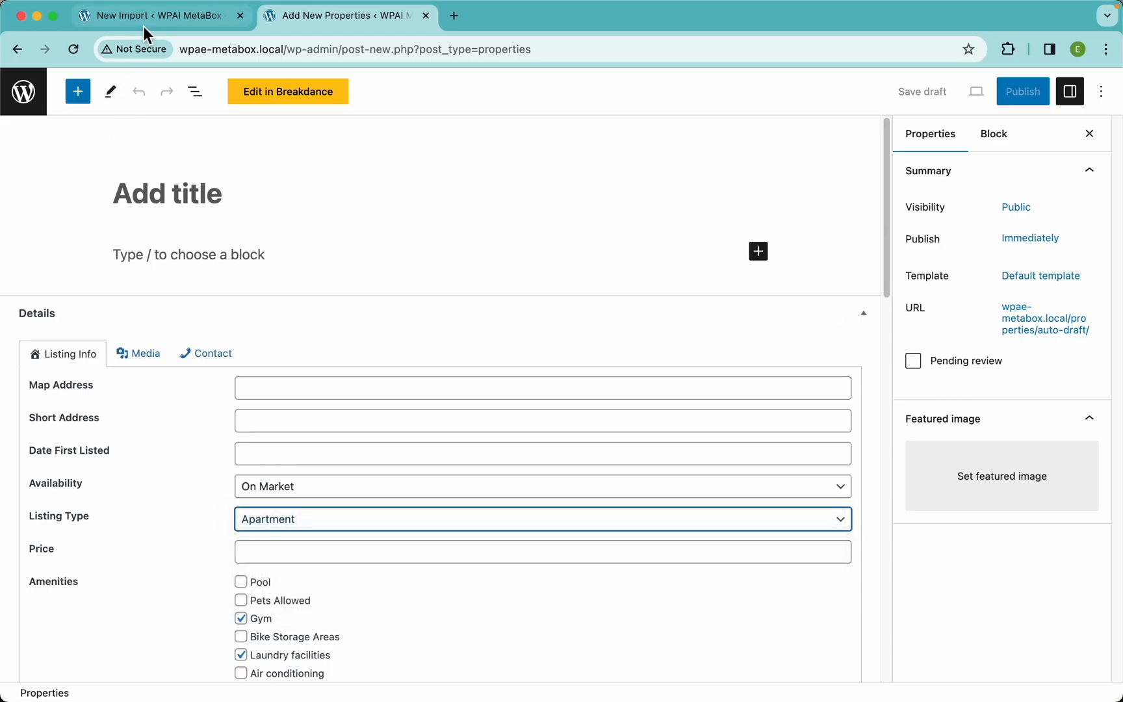
- Return to the New Import tab and map the Price field to the price element of the source data
click(162, 18)
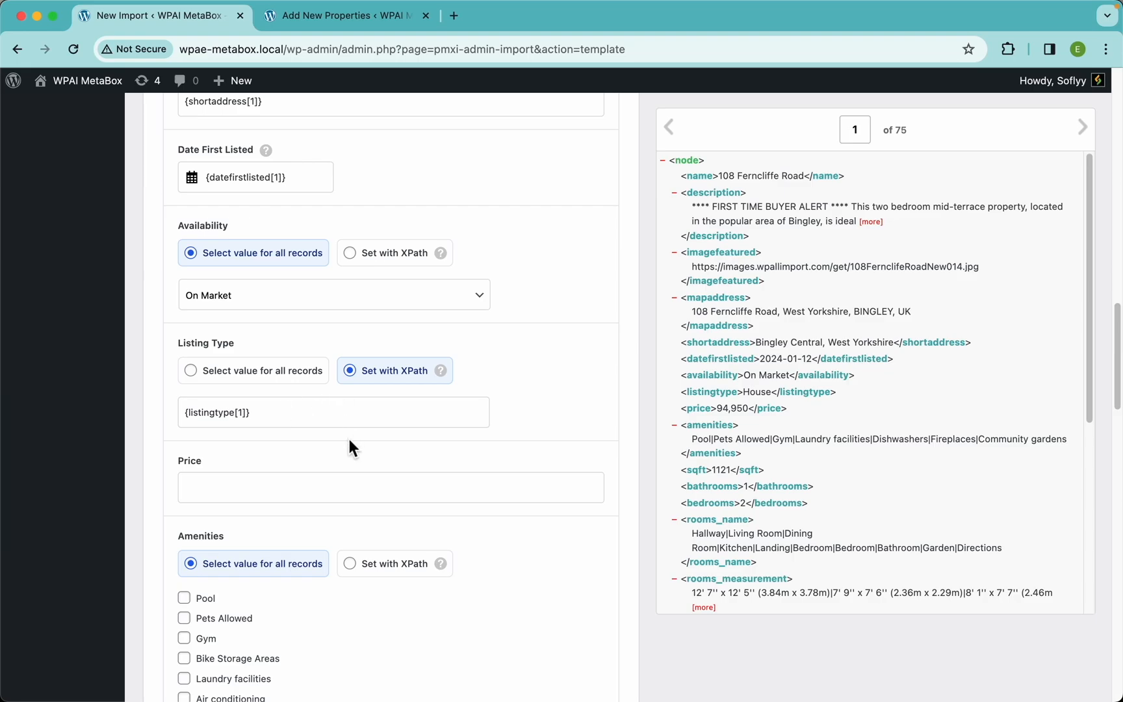
scroll(498, 442, down, 5)
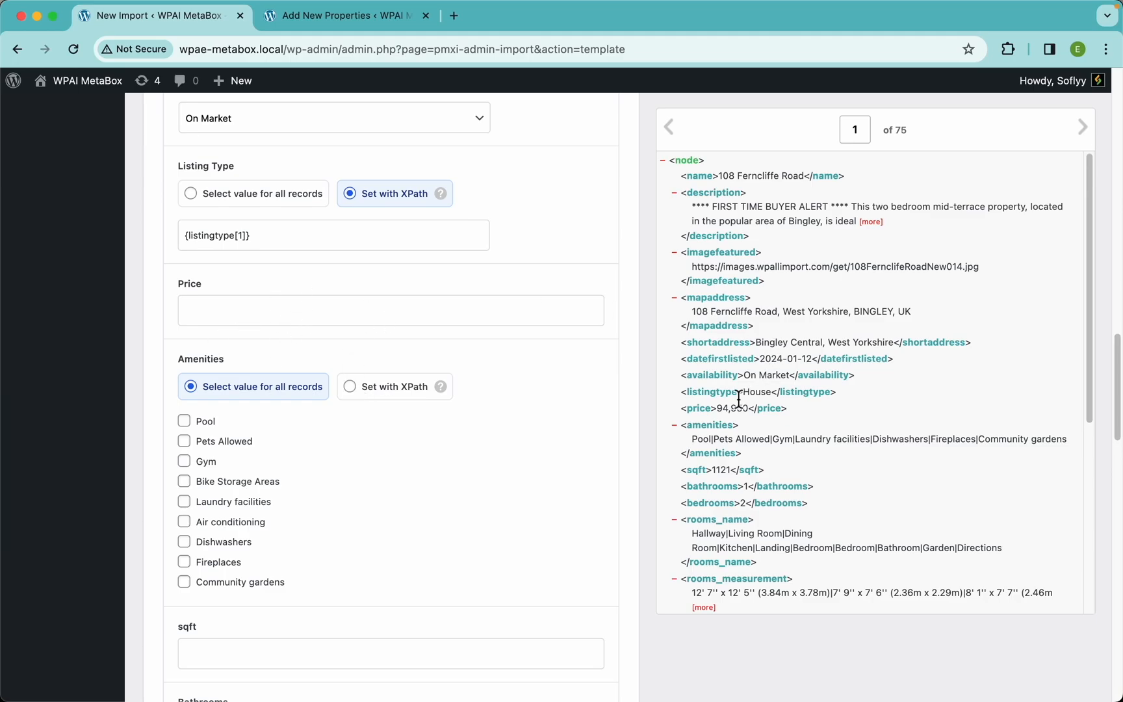
drag(707, 413, 484, 315)
click(501, 408)
- Try selecting Pool, Gym, Air conditioning and Bike Storage Areas as the Amenities for all records
scroll(502, 408, down, 3)
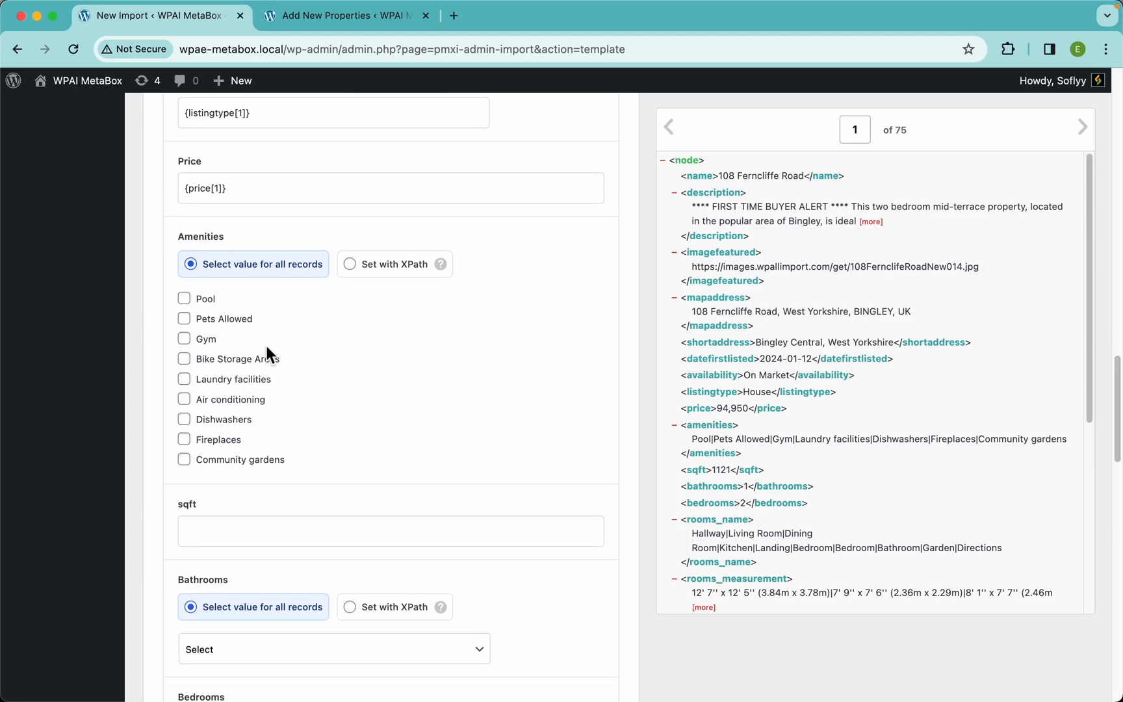
click(208, 303)
click(206, 340)
click(212, 401)
click(218, 360)
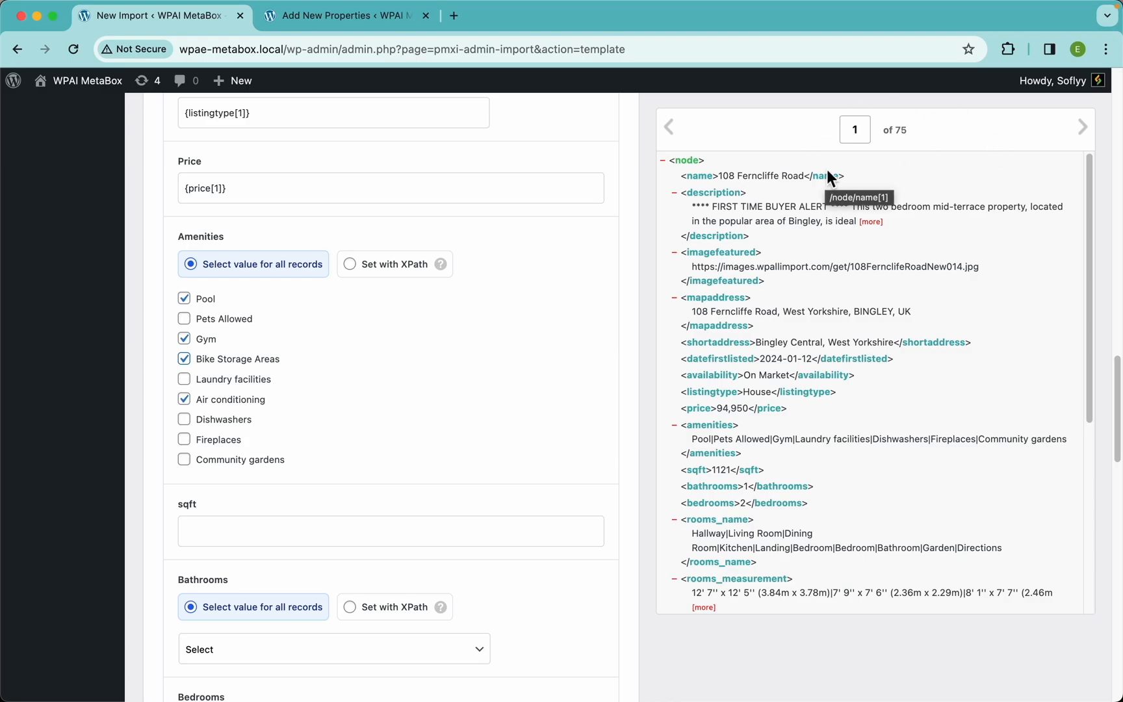
- Change the Amenities field to be set with XPath
click(403, 273)
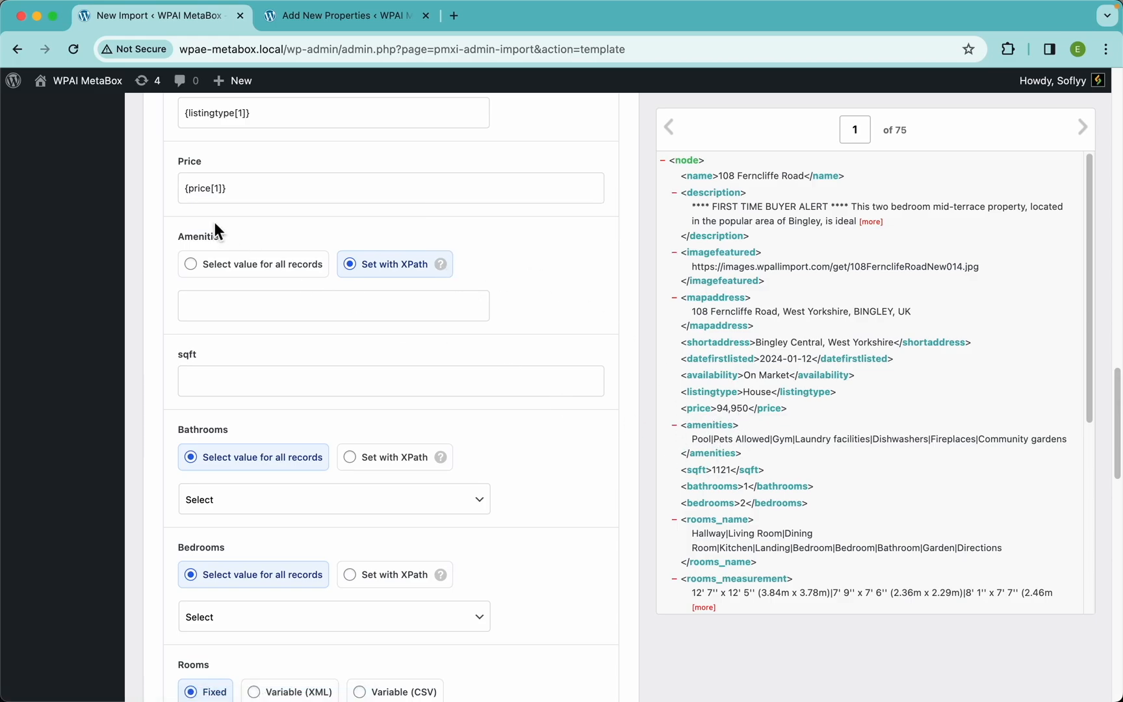
click(217, 264)
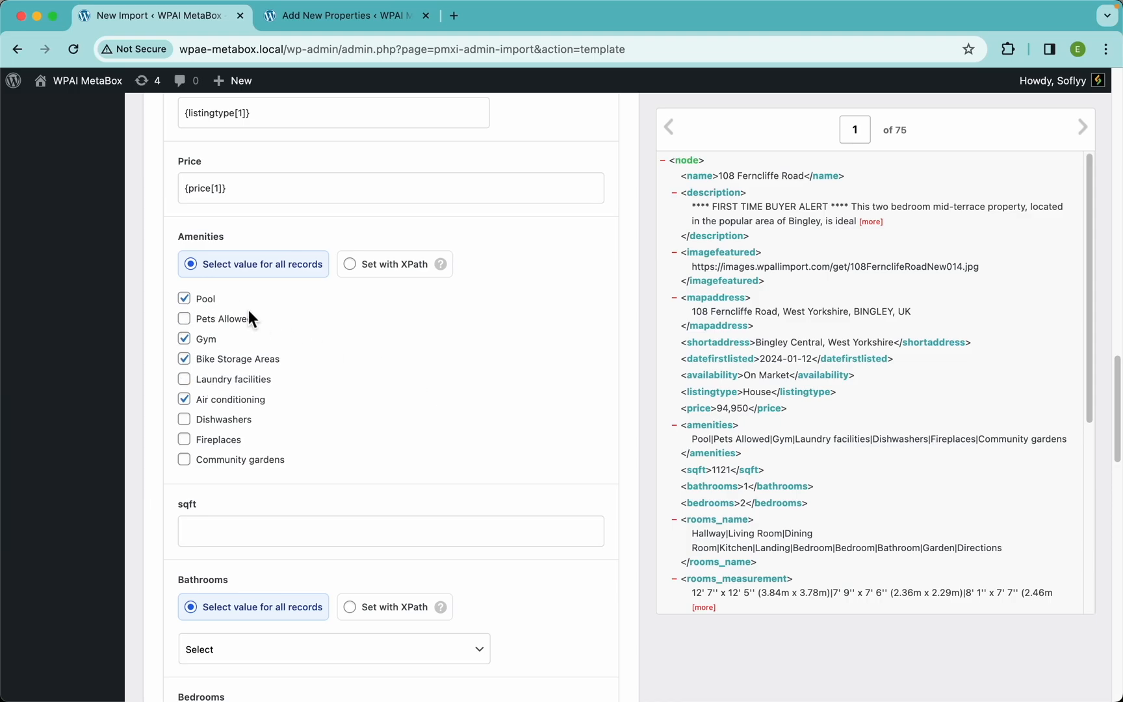
click(393, 265)
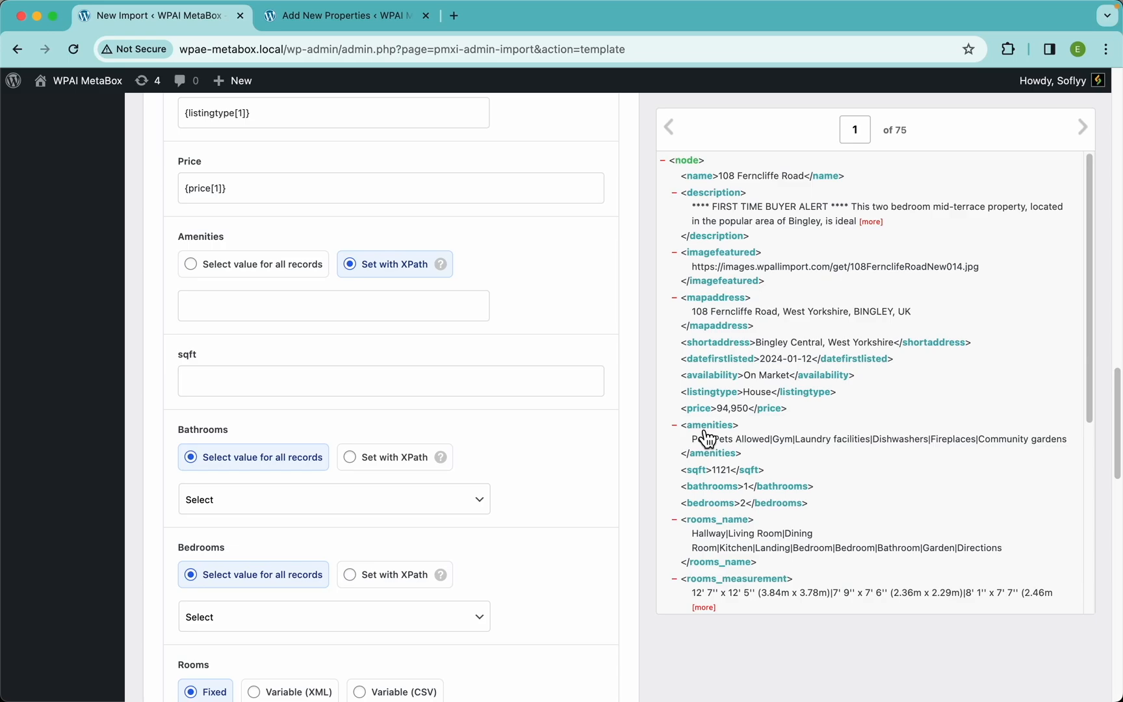
- Examine the separators between values in the amenities element and read the XPath hint on the format for multiple Amenities values
mouse_move(446, 277)
scroll(774, 431, up, 5)
scroll(774, 431, left, 1)
scroll(774, 430, left, 1)
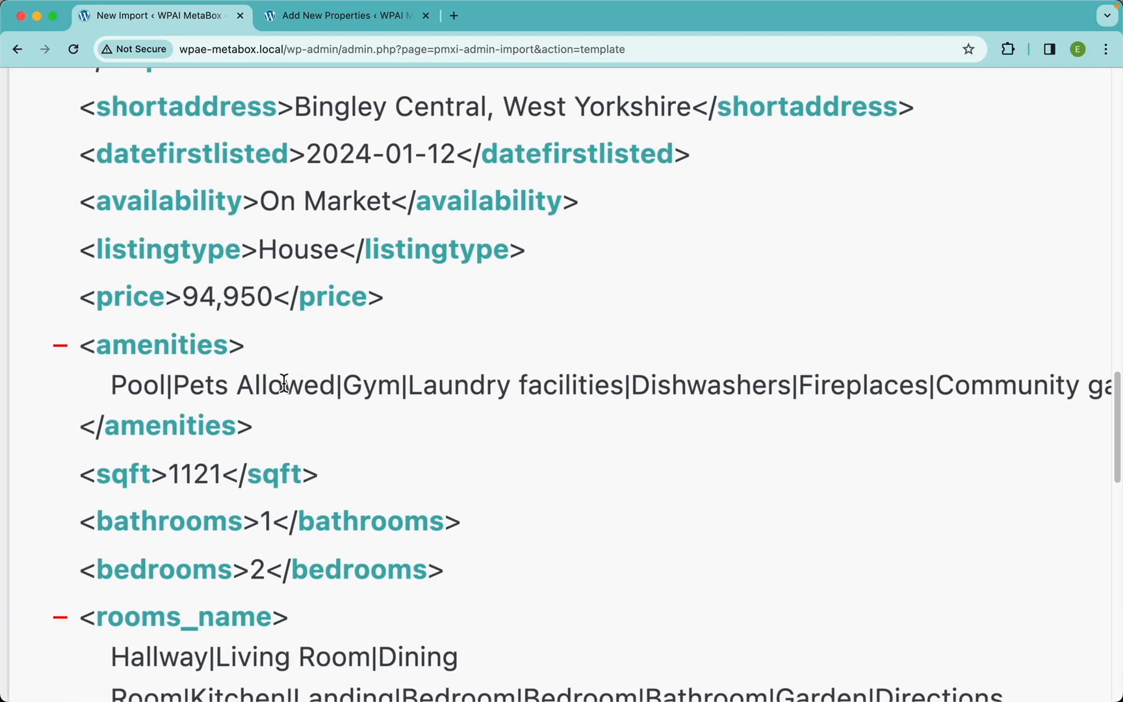
double_click(169, 390)
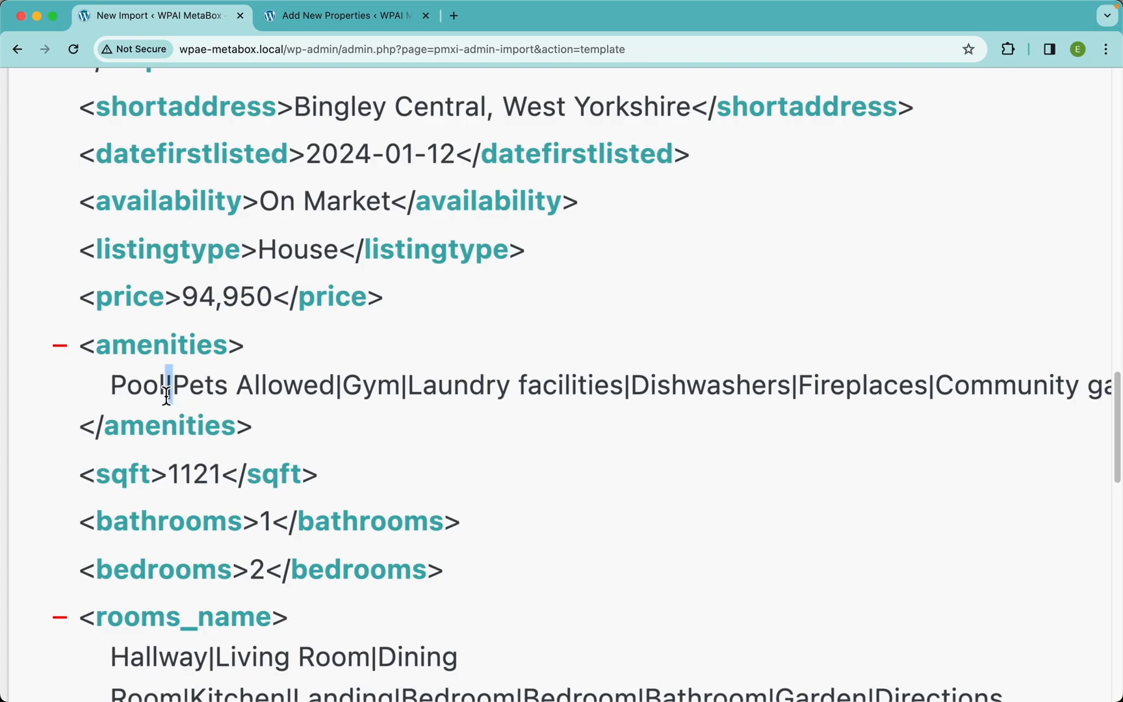
double_click(336, 390)
scroll(431, 404, down, 5)
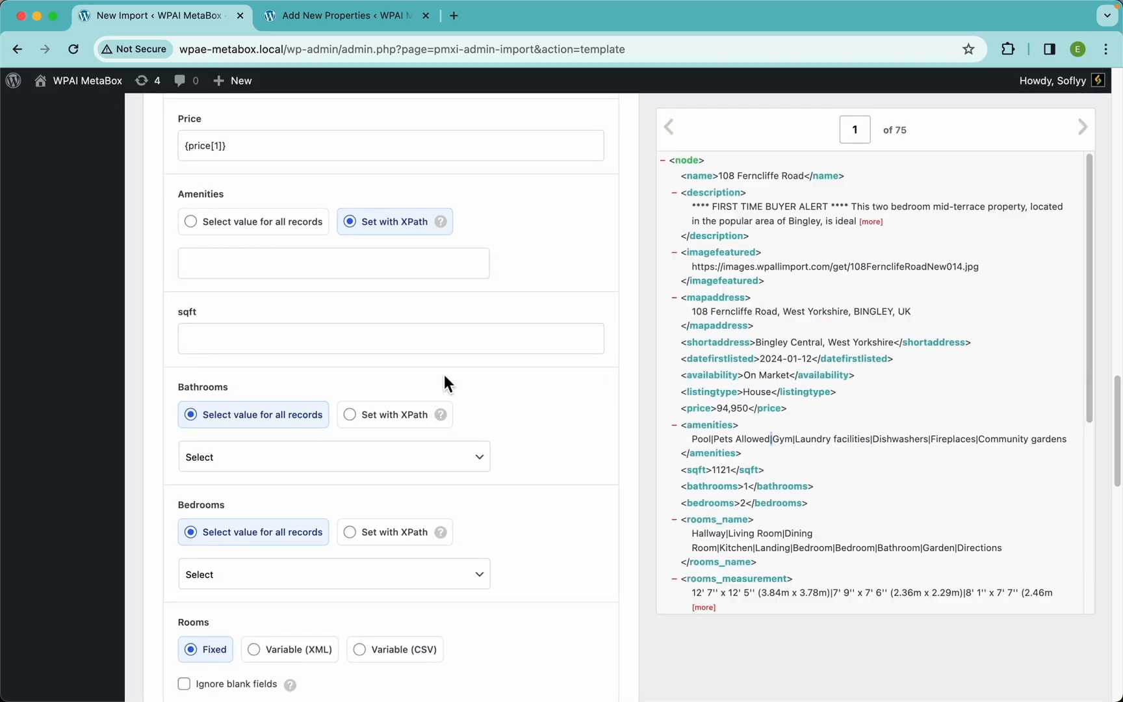
mouse_move(450, 229)
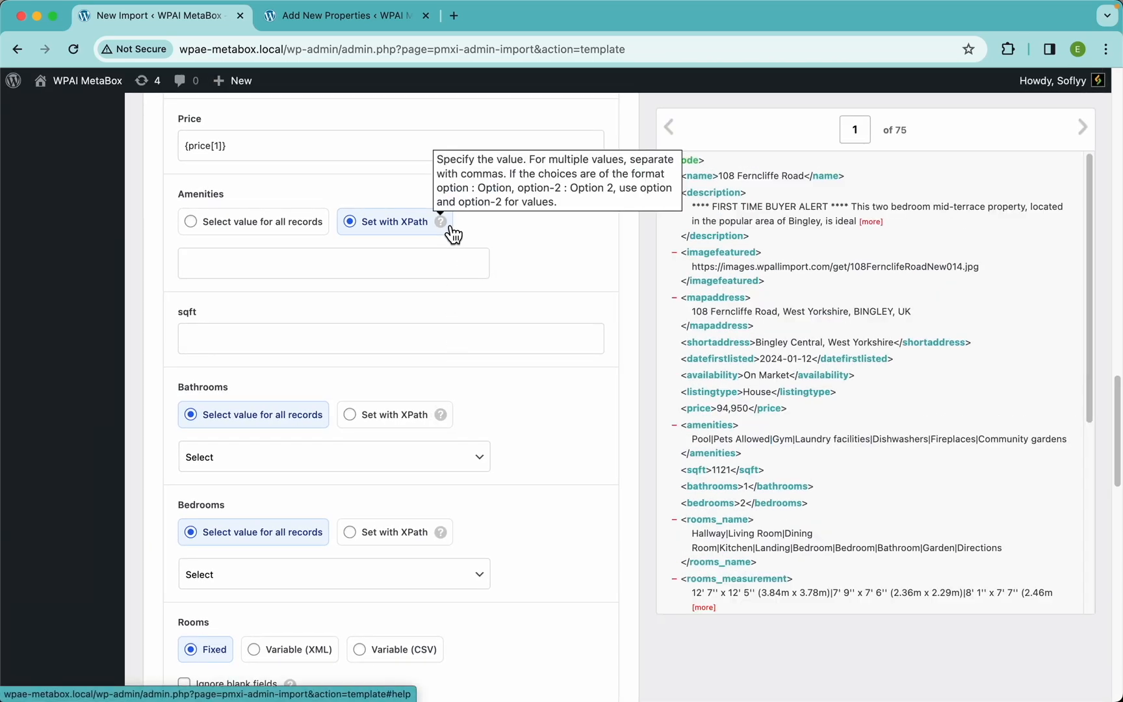
click(434, 263)
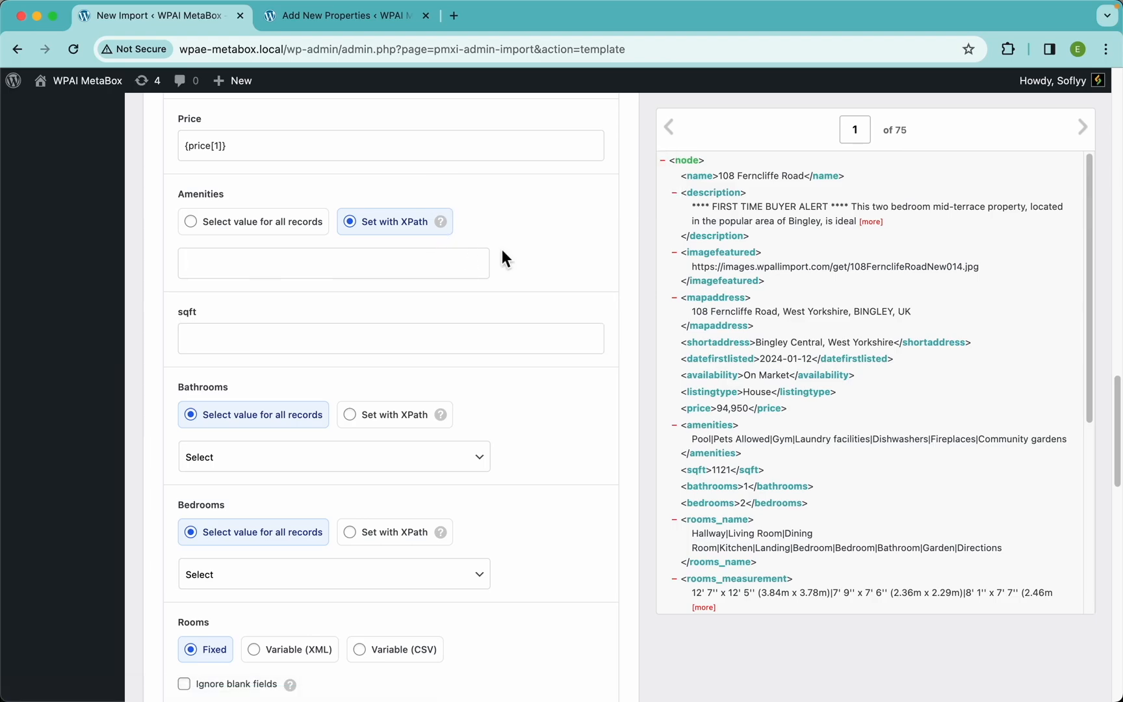
- Expand the Function Editor and begin a PHP function with the line function fix_amenities ($data) {
scroll(479, 325, down, 15)
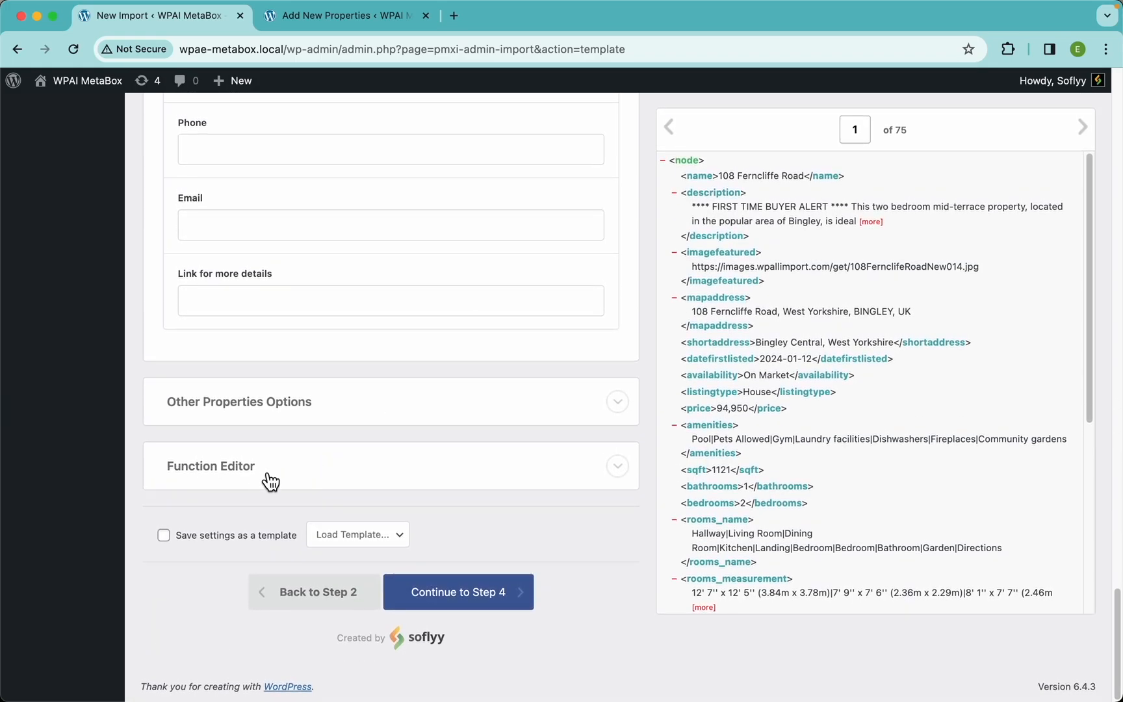
click(268, 480)
scroll(316, 395, down, 2)
scroll(316, 395, down, 3)
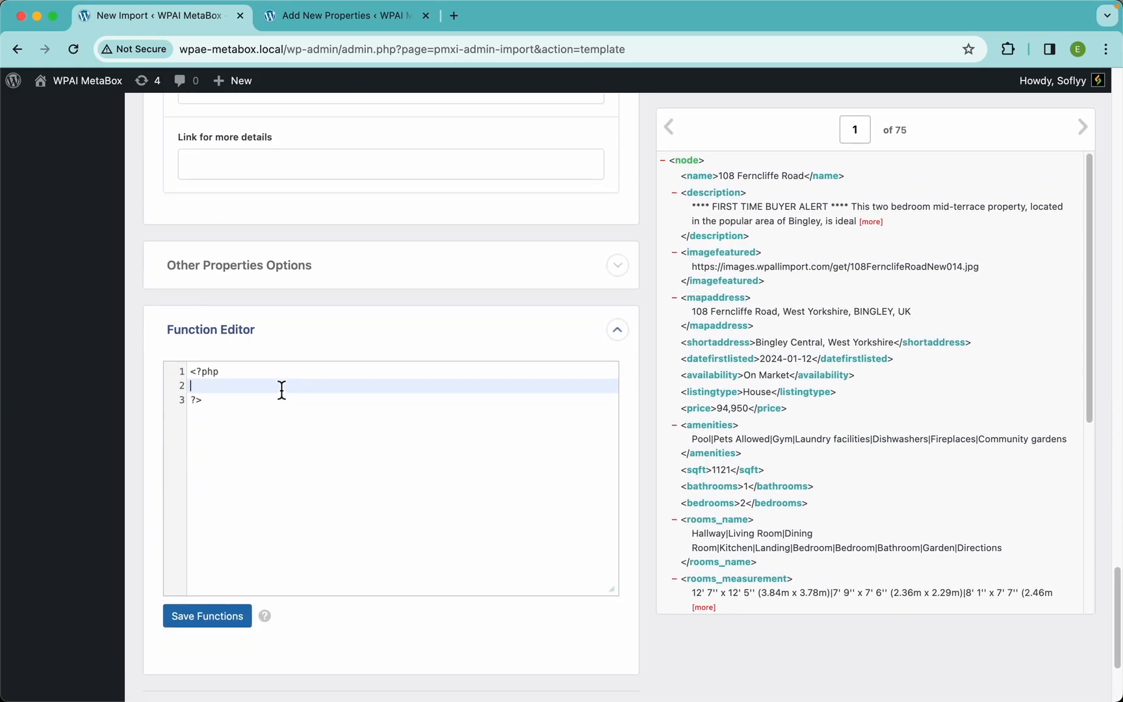
key(Return)
key(Return)
key(Up)
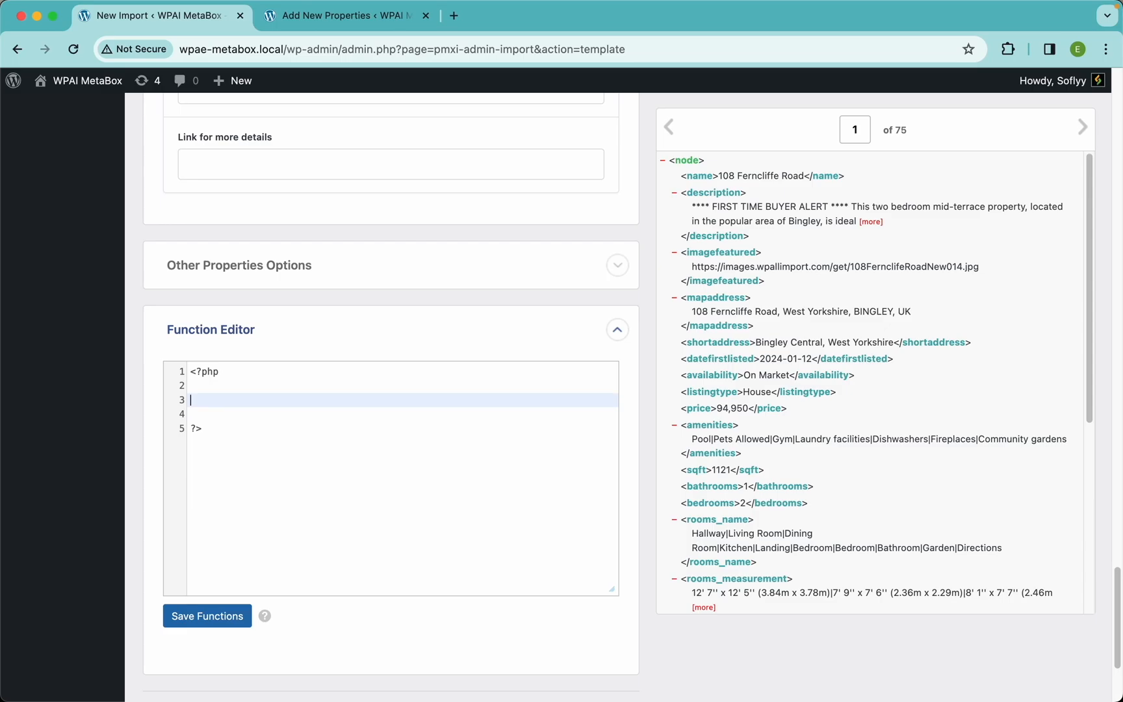
text(function fix_amenities ($data)
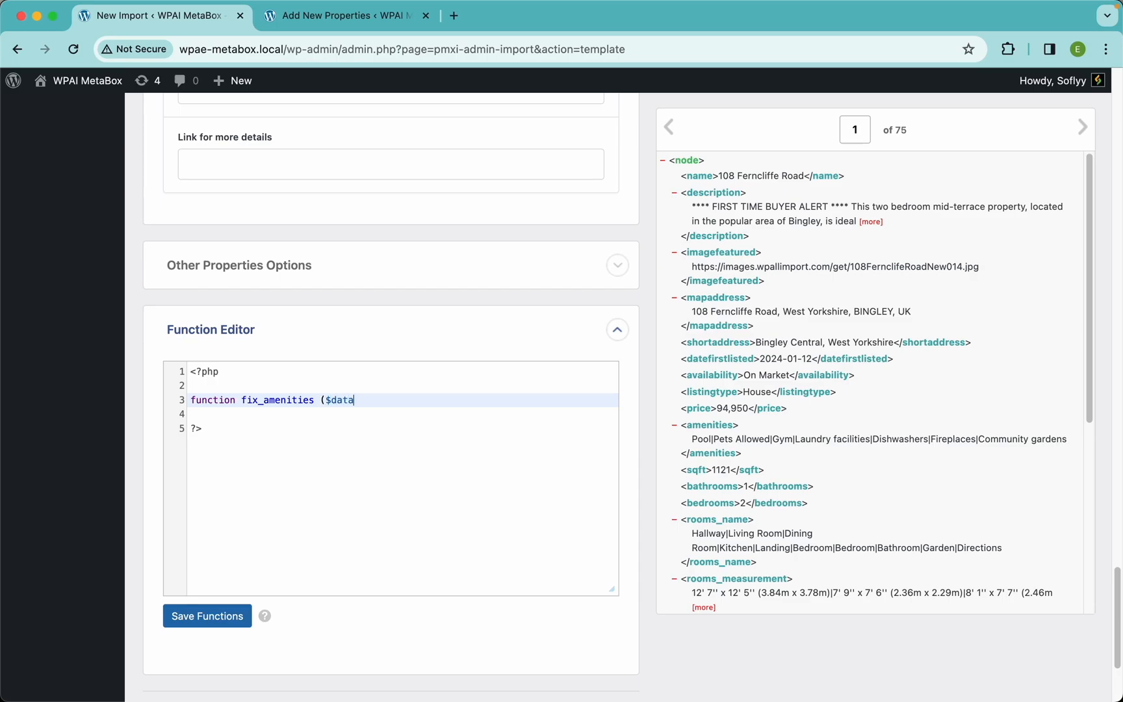
text() {)
key(Return)
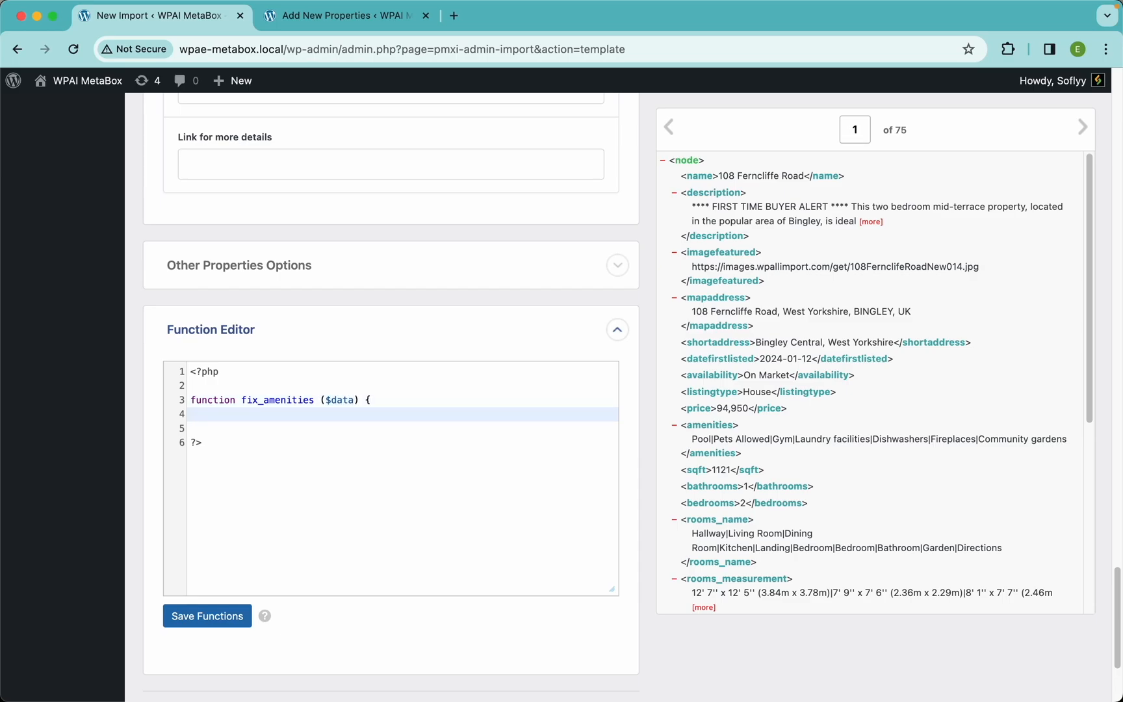
- Complete the function body with return str_replace("|", ",", $data);, close the brace and save the functions
text(retur)
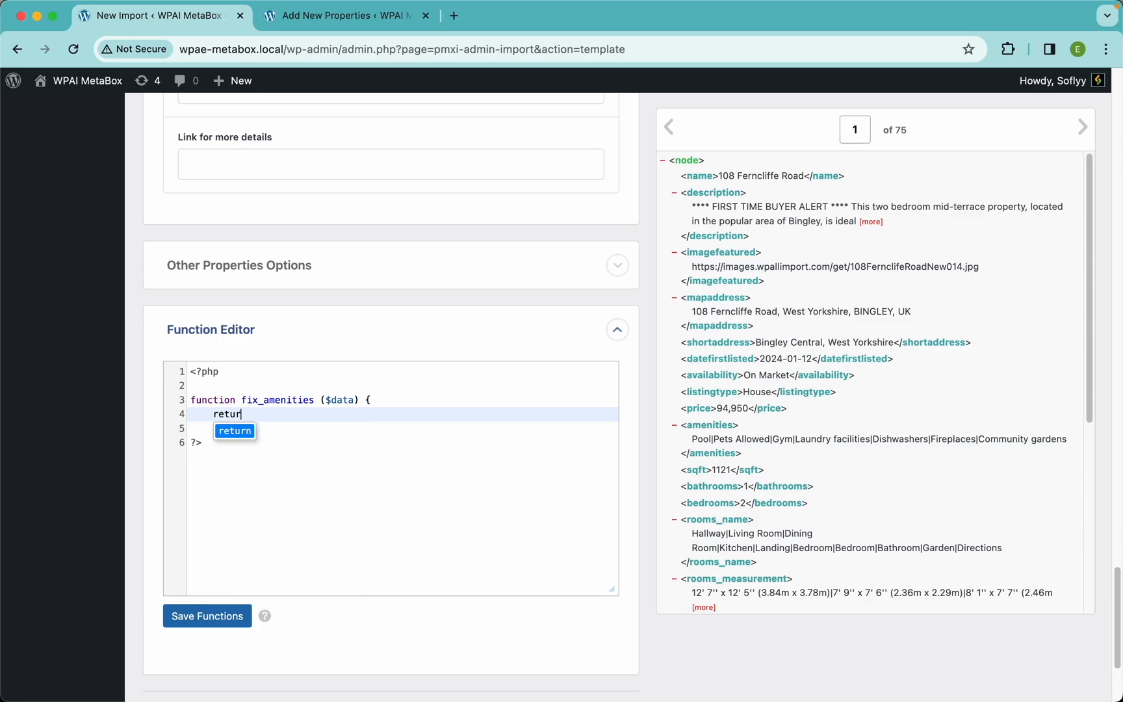
text(n str)
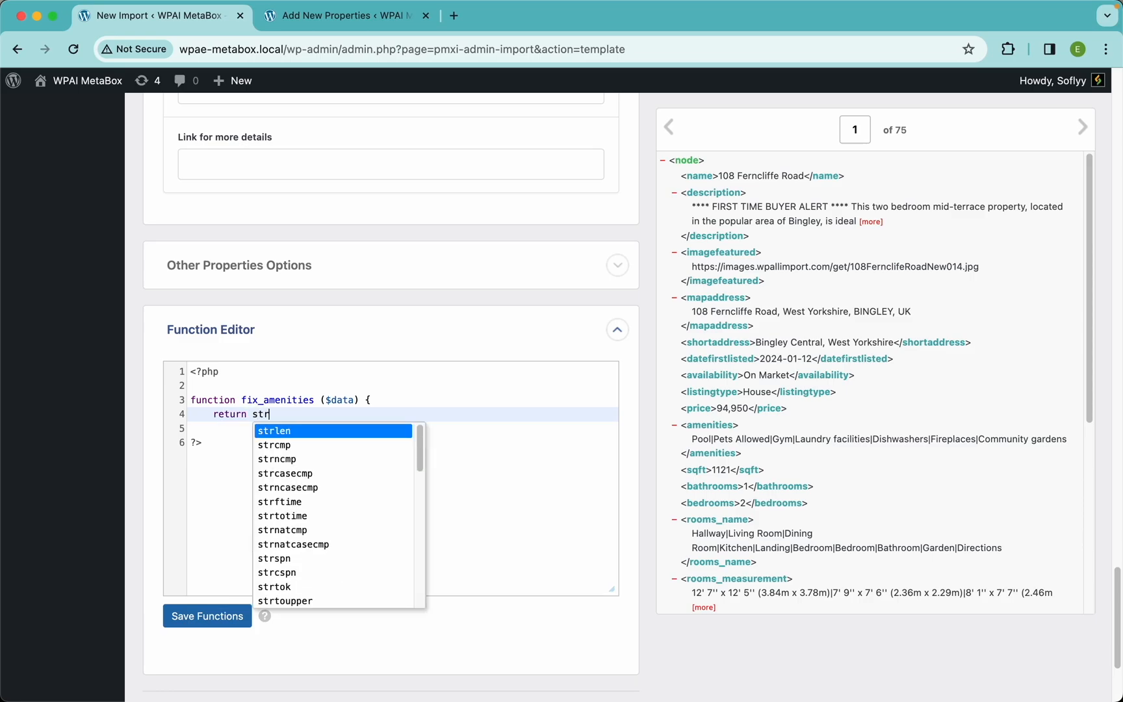
text(_replace)
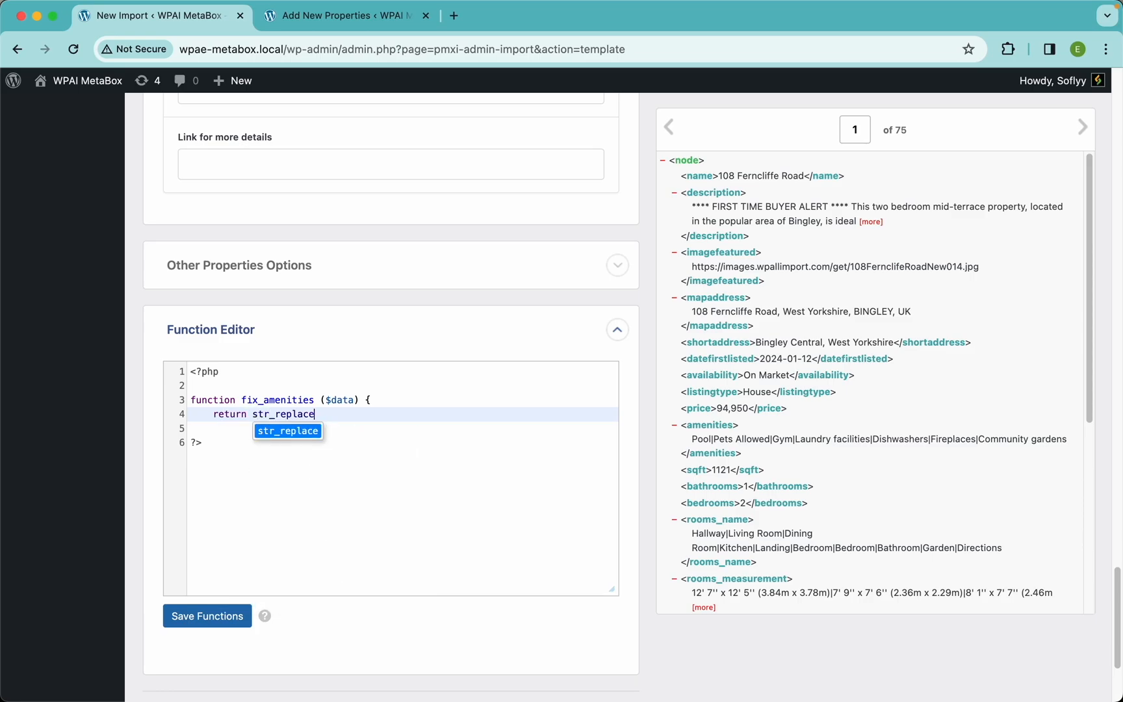
text(("|", ",", $)
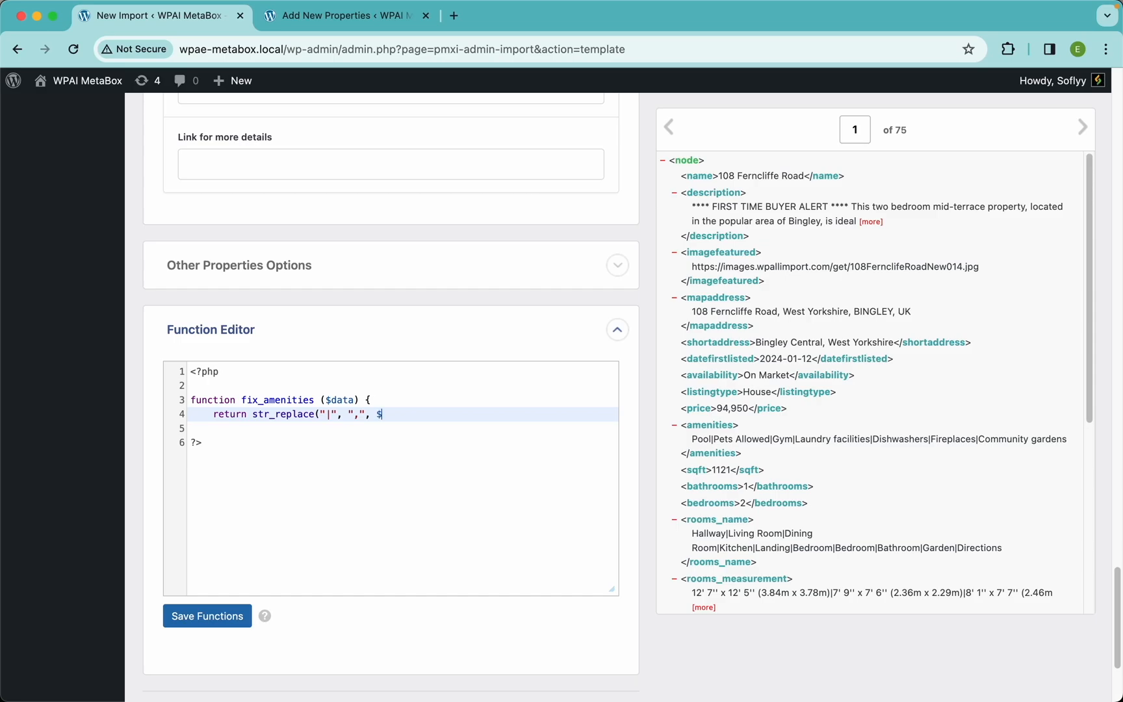
text(data)
text();)
key(Return)
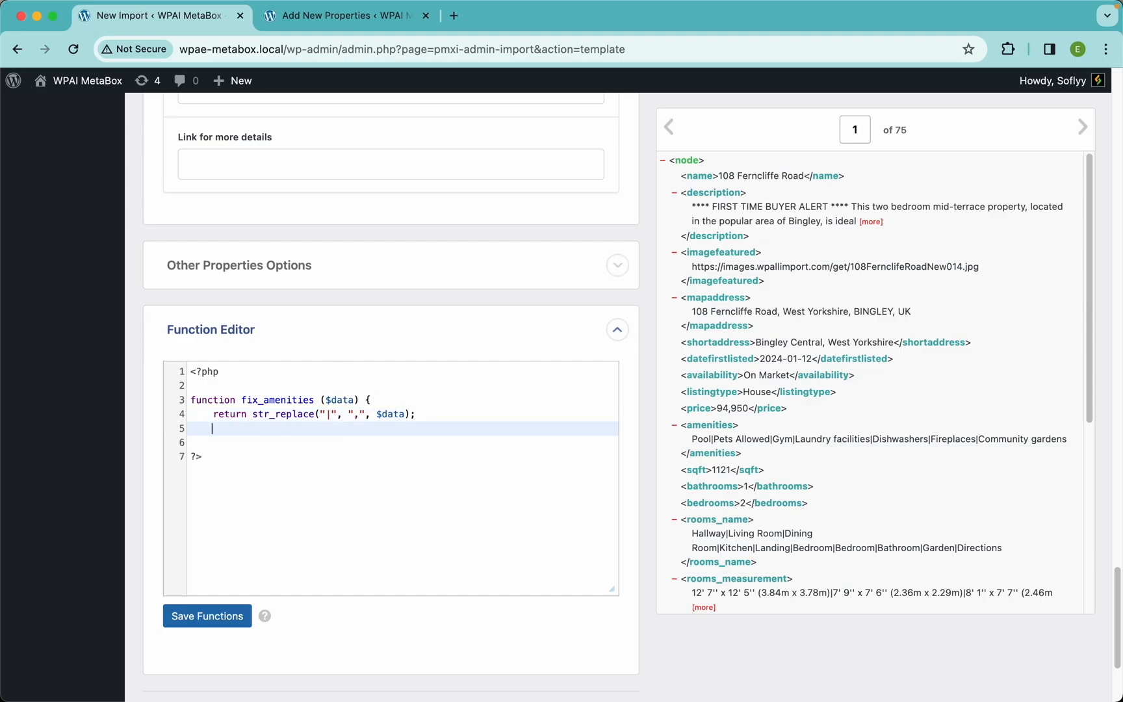
click(221, 623)
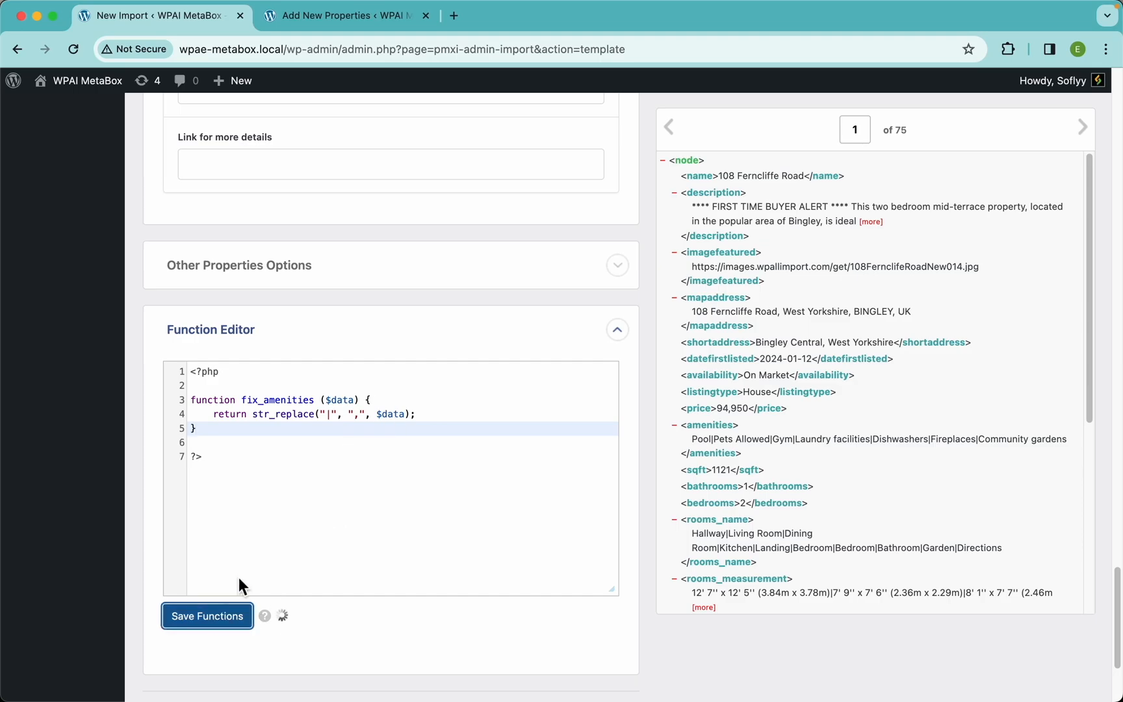
- Set the Amenities XPath value to [fix_amenities({amenities[1]})], using the amenities element as the function's argument
double_click(279, 400)
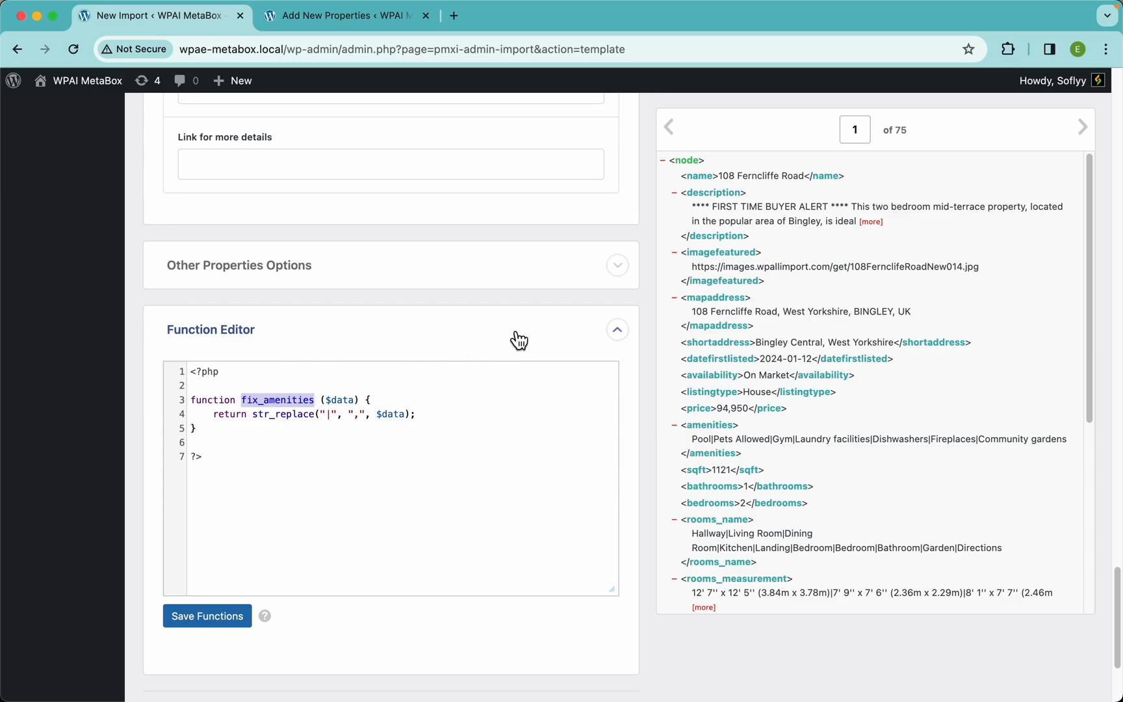
scroll(518, 339, up, 20)
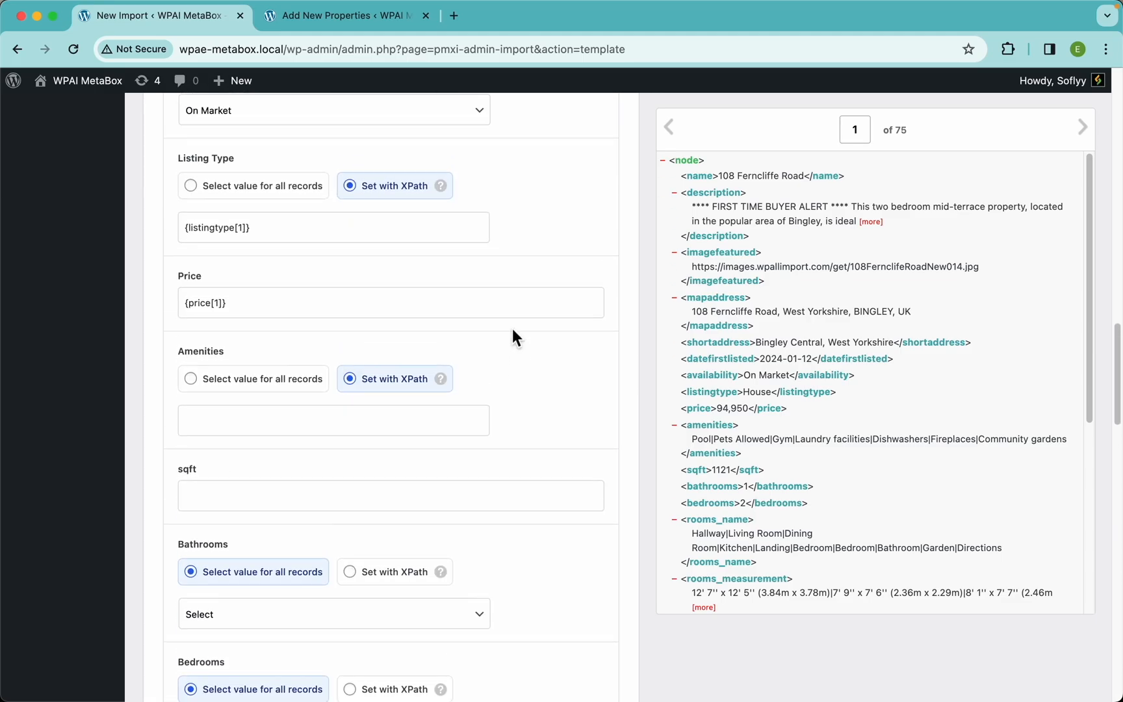
scroll(512, 328, down, 2)
click(401, 429)
text([)
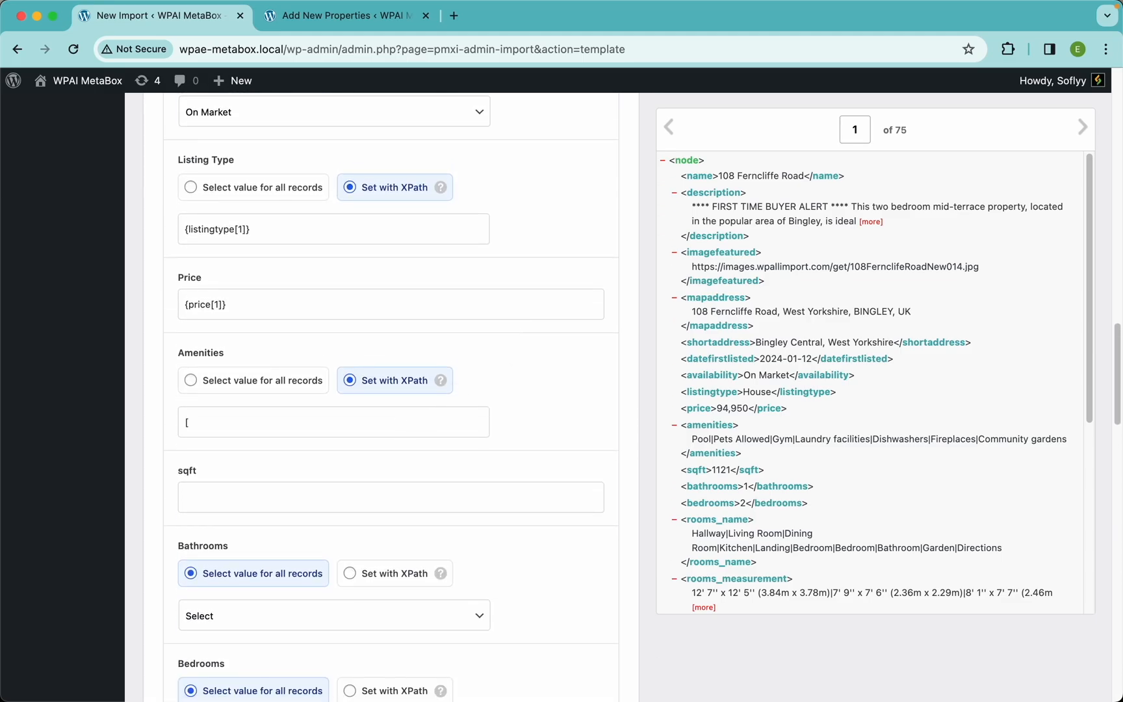
text(fix_amenities()
drag(716, 441, 439, 419)
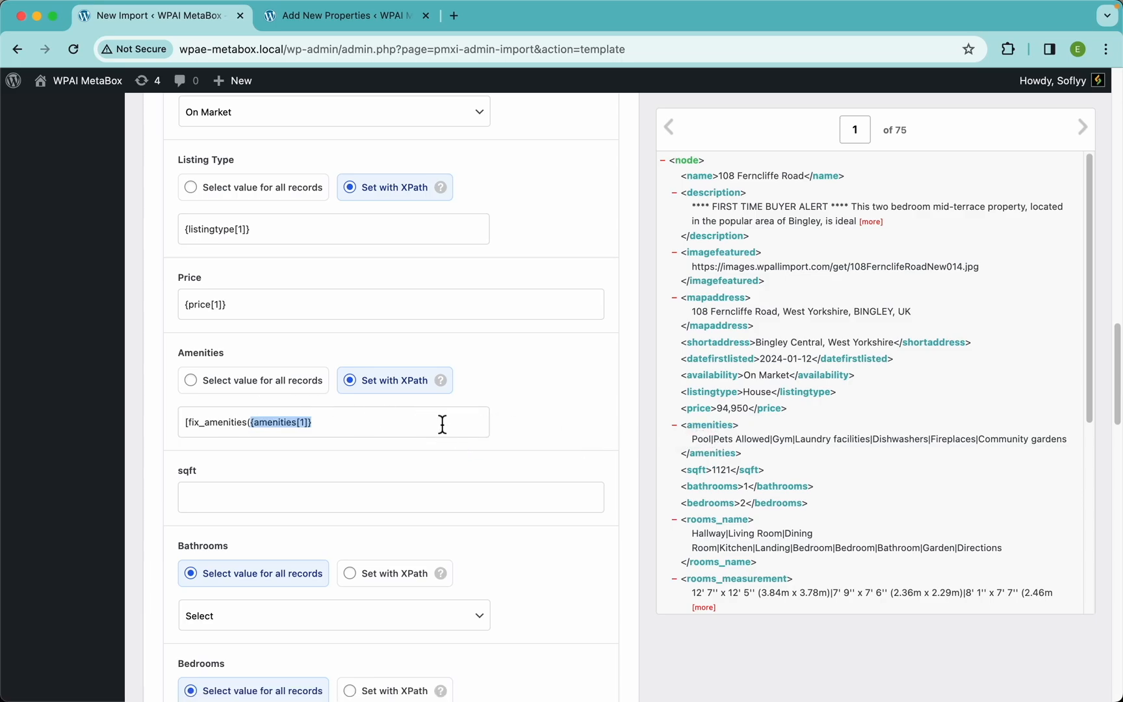
click(442, 423)
text())
- Copy the complete fix_amenities expression from the Amenities field
scroll(252, 430, up, 5)
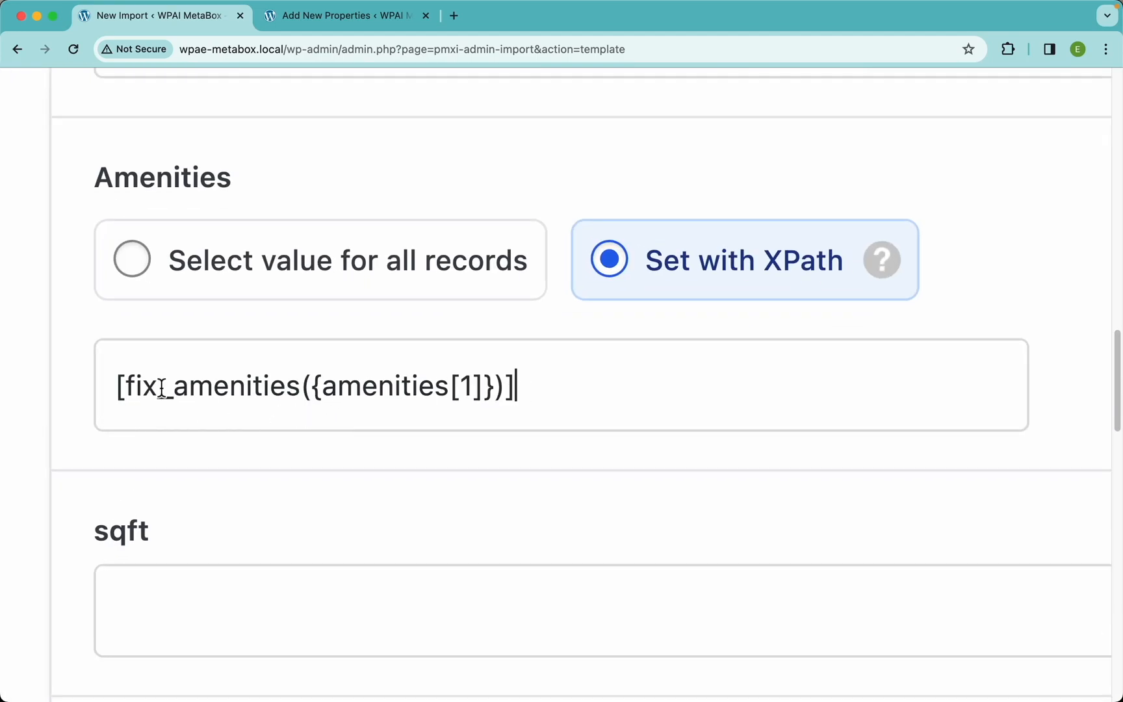
click(120, 394)
drag(559, 383, 115, 396)
key(super+c)
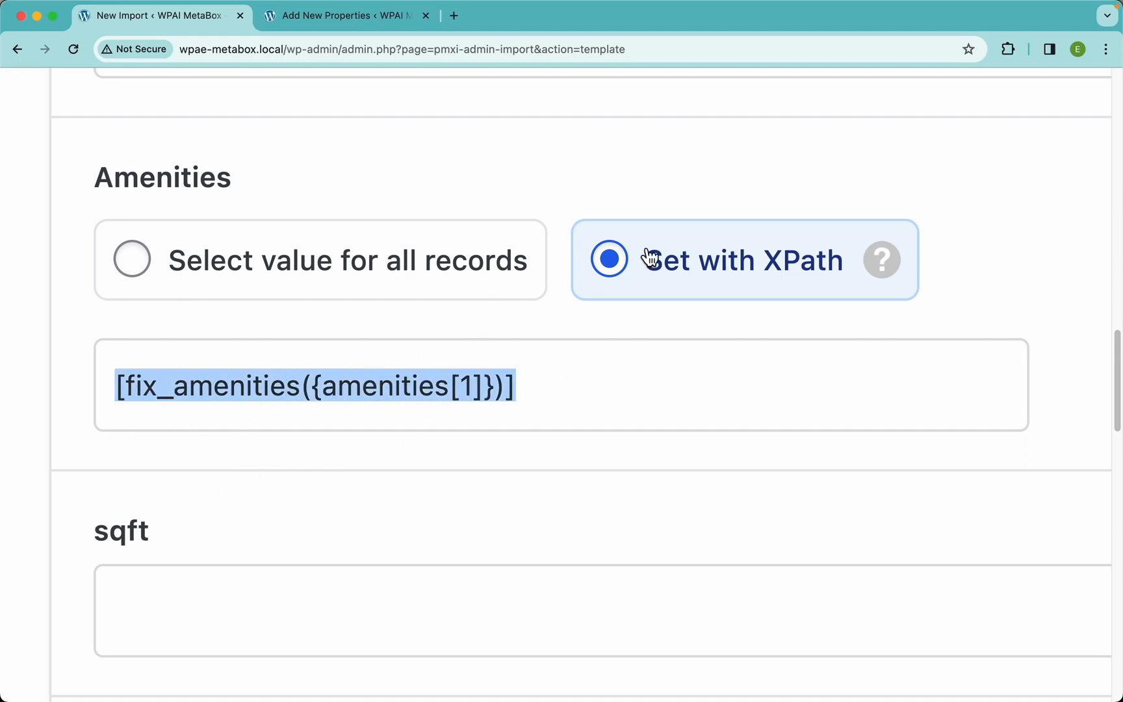
key(super+0)
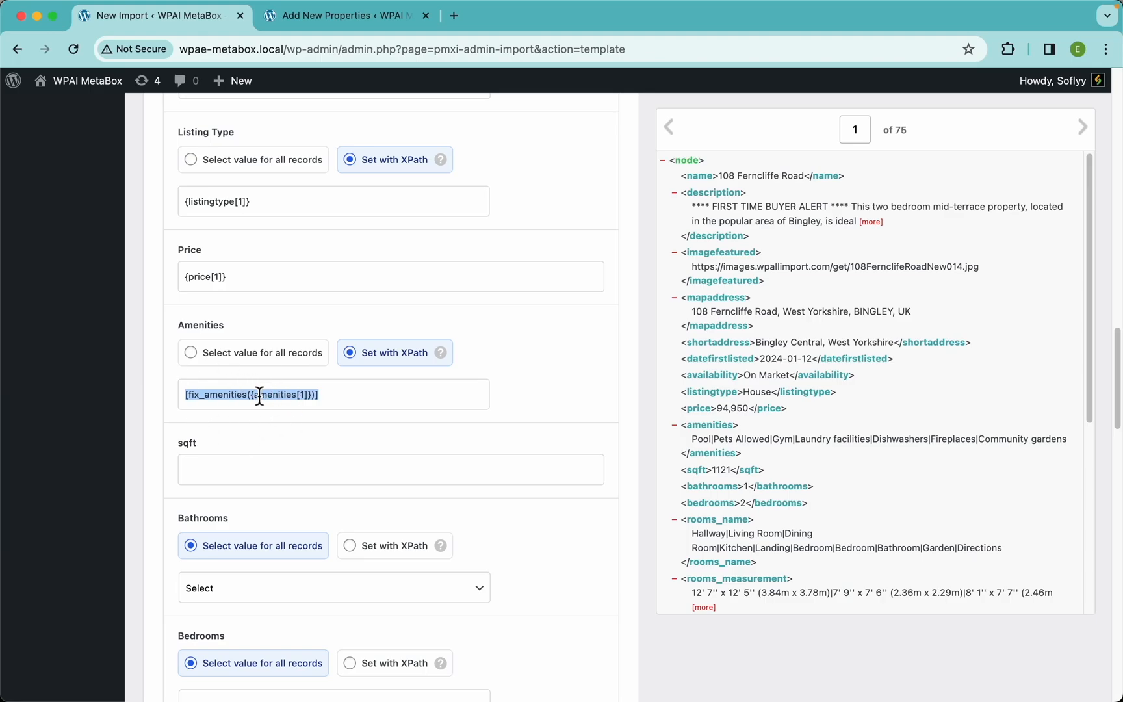
- Replace the post content under Title & Content with the copied [fix_amenities({amenities[1]})] expression and preview the first record
scroll(392, 273, up, 15)
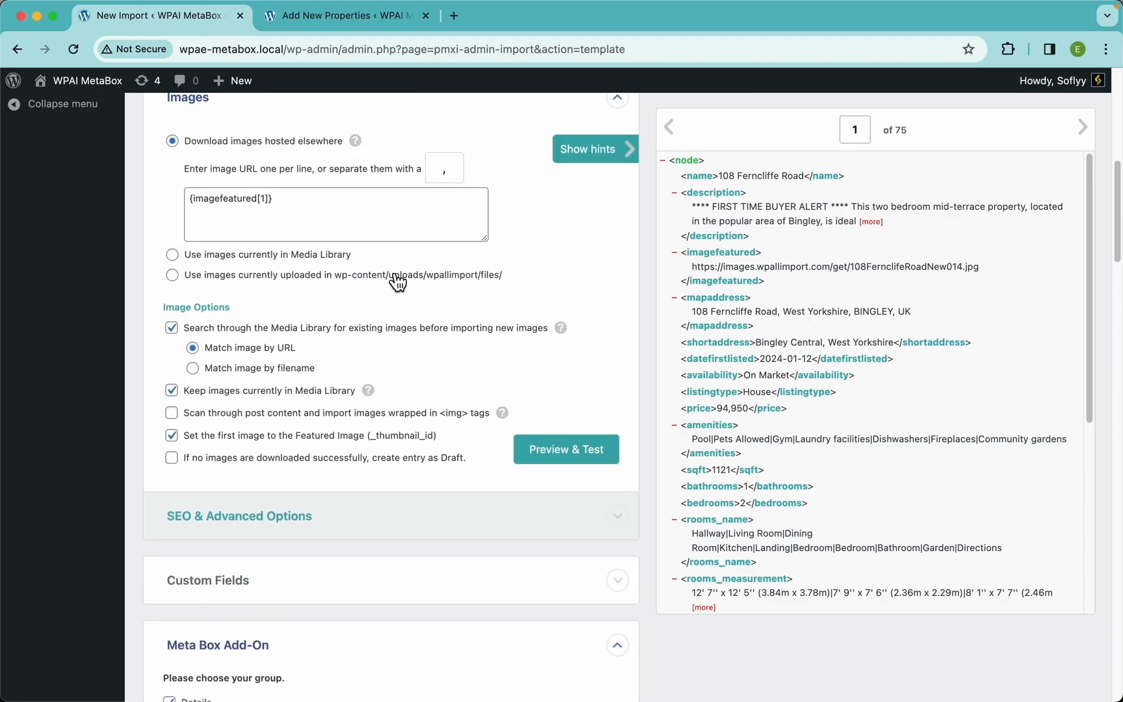
scroll(391, 272, up, 10)
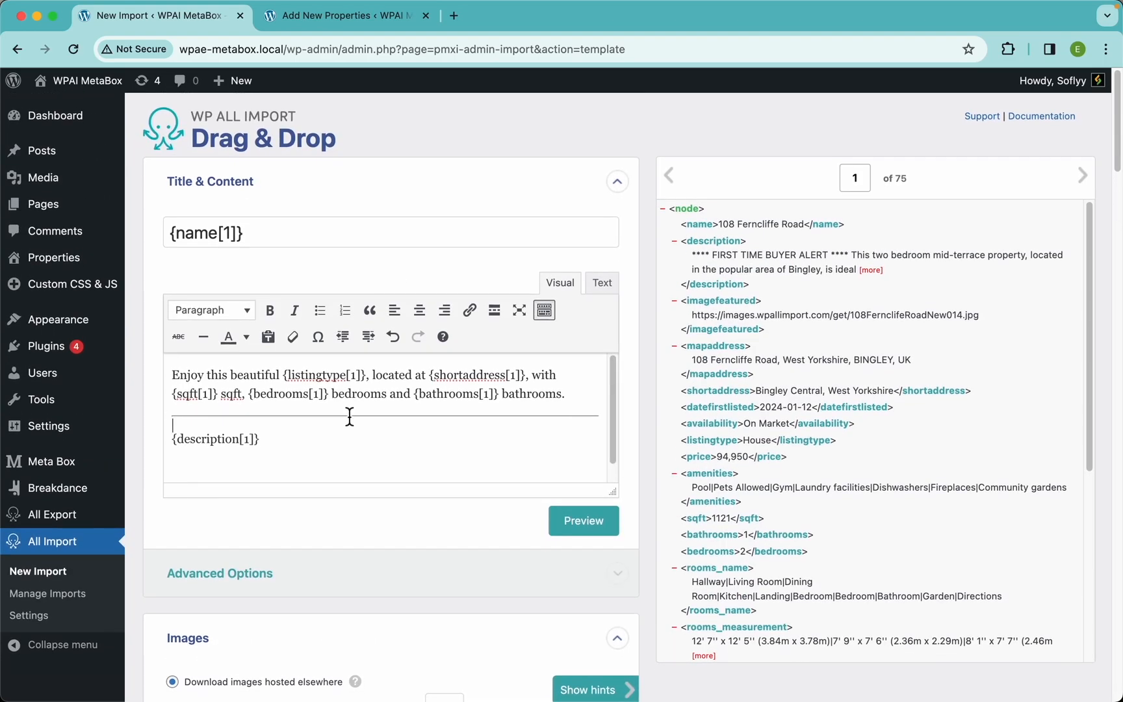
key(super+a)
key(BackSpace)
key(super+v)
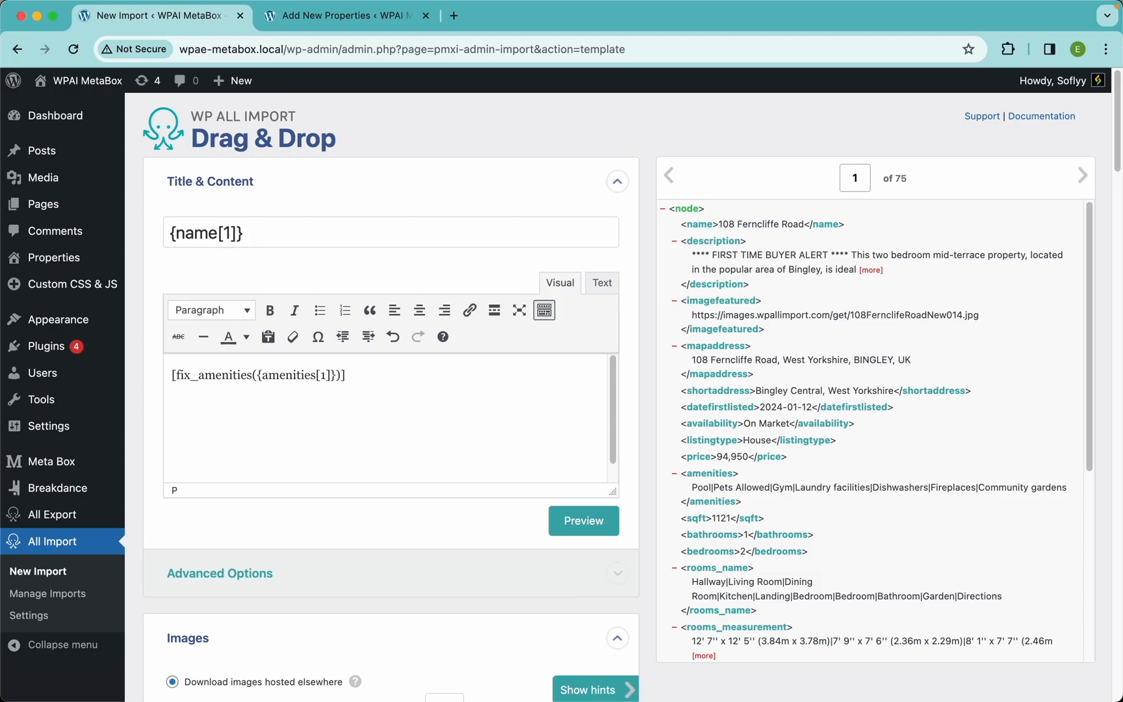
click(585, 521)
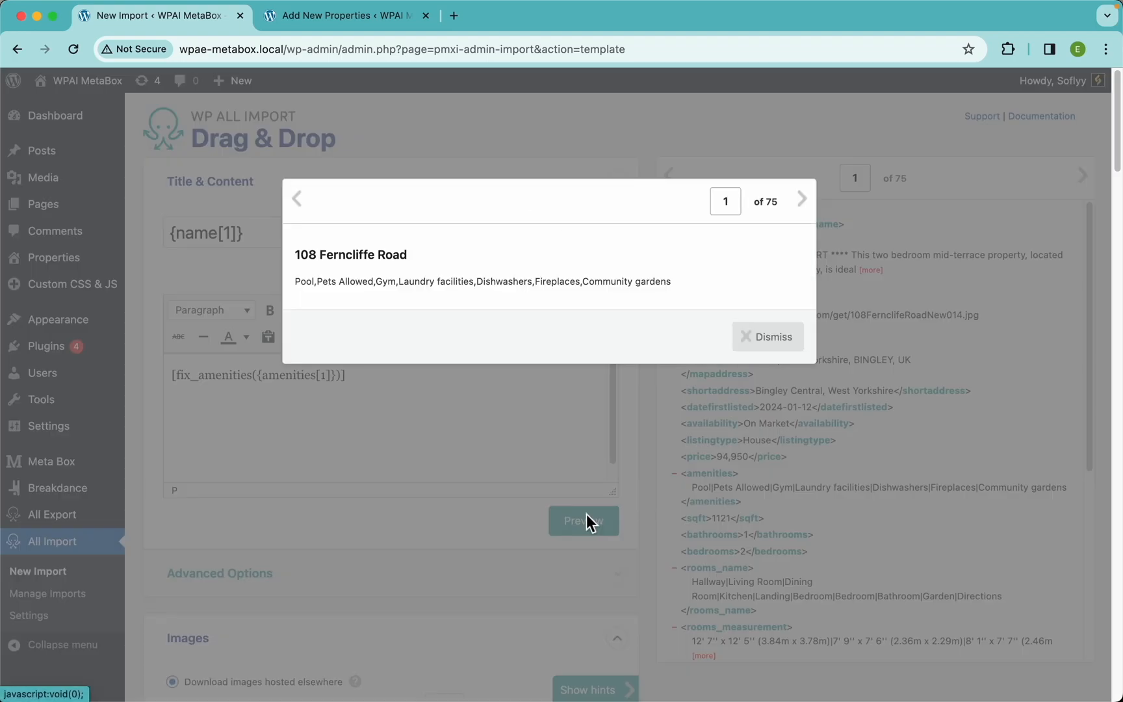
scroll(358, 269, up, 5)
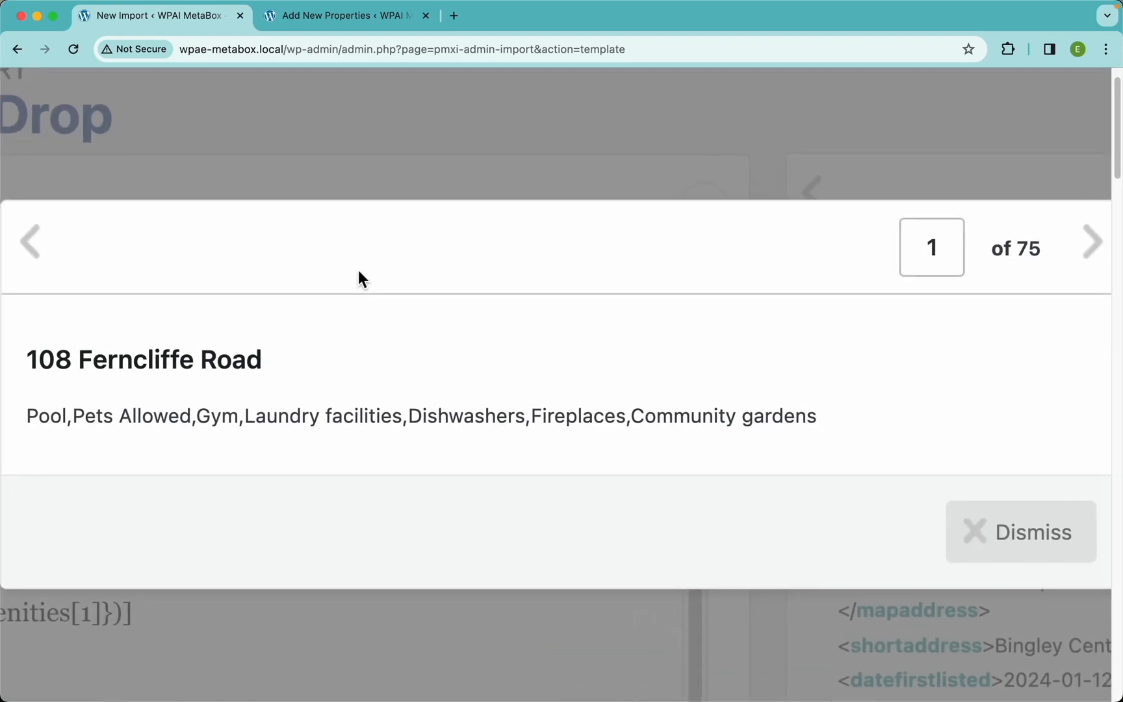
- Check the separators in the previewed amenities list and dismiss the preview
scroll(358, 269, left, 1)
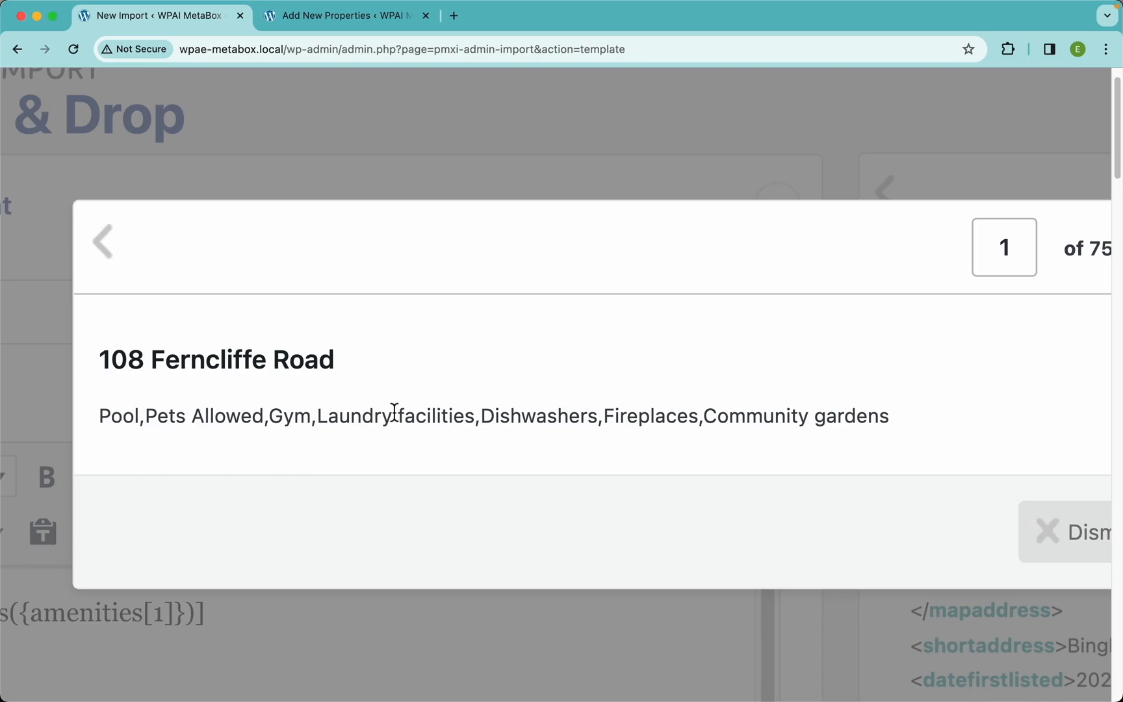
double_click(139, 417)
click(141, 416)
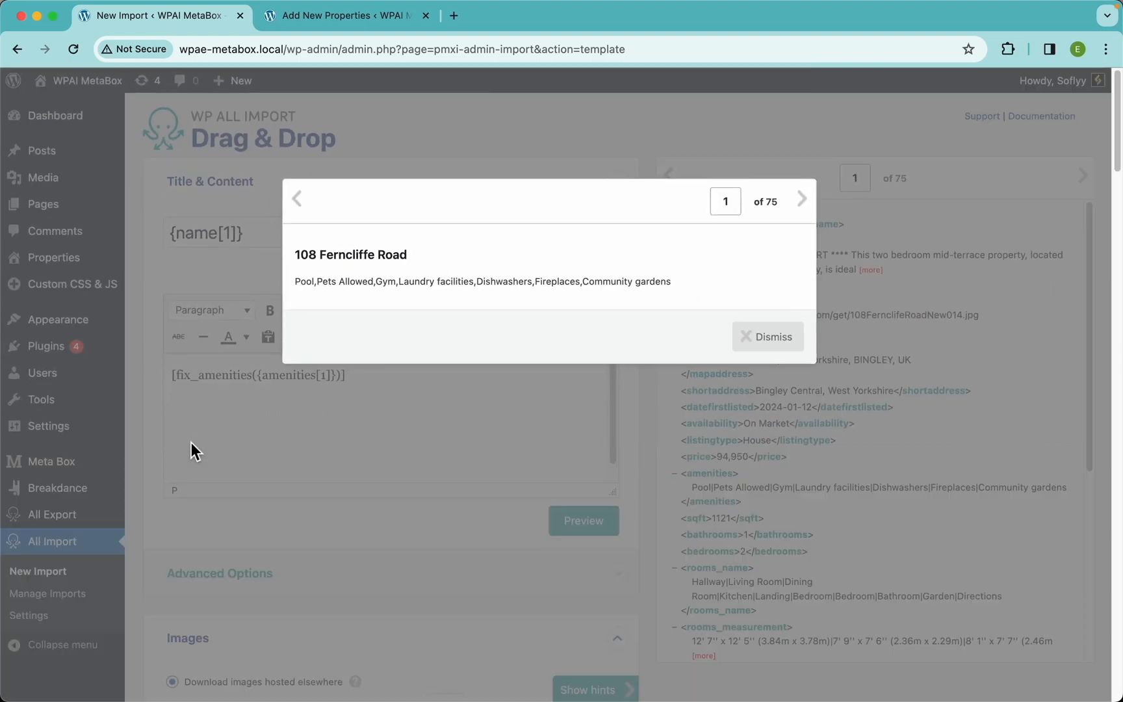
click(1043, 536)
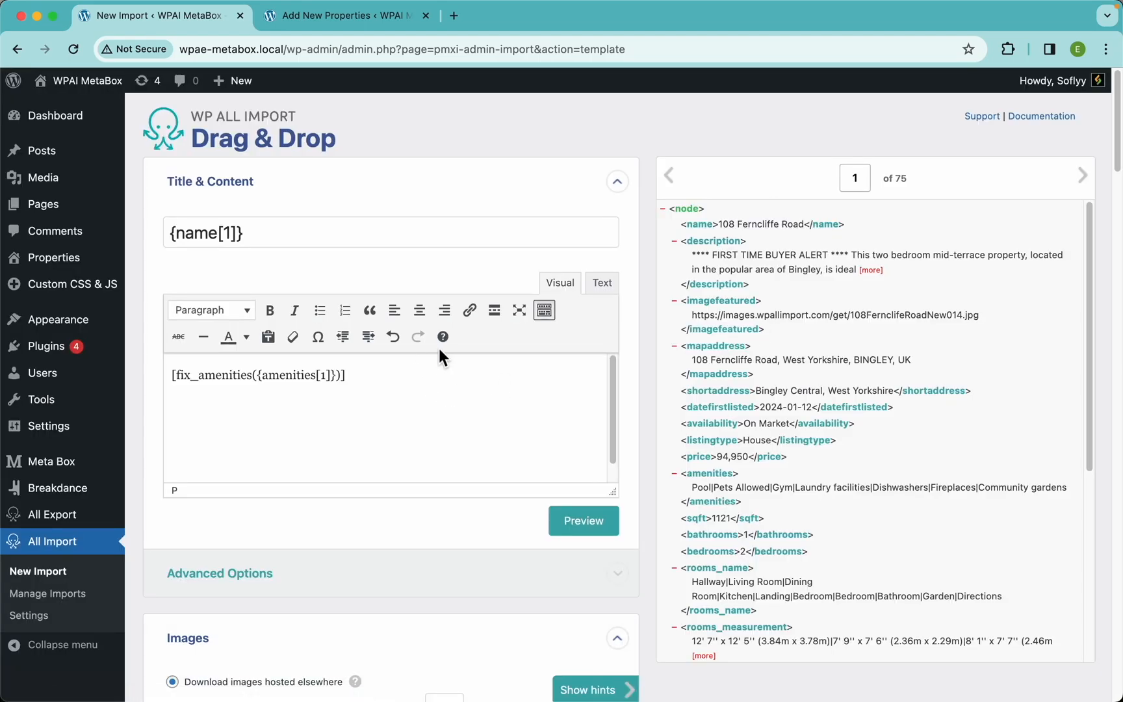
- Undo the post content replacement to bring back the original property description template
click(394, 374)
key(super+z)
key(super+z)
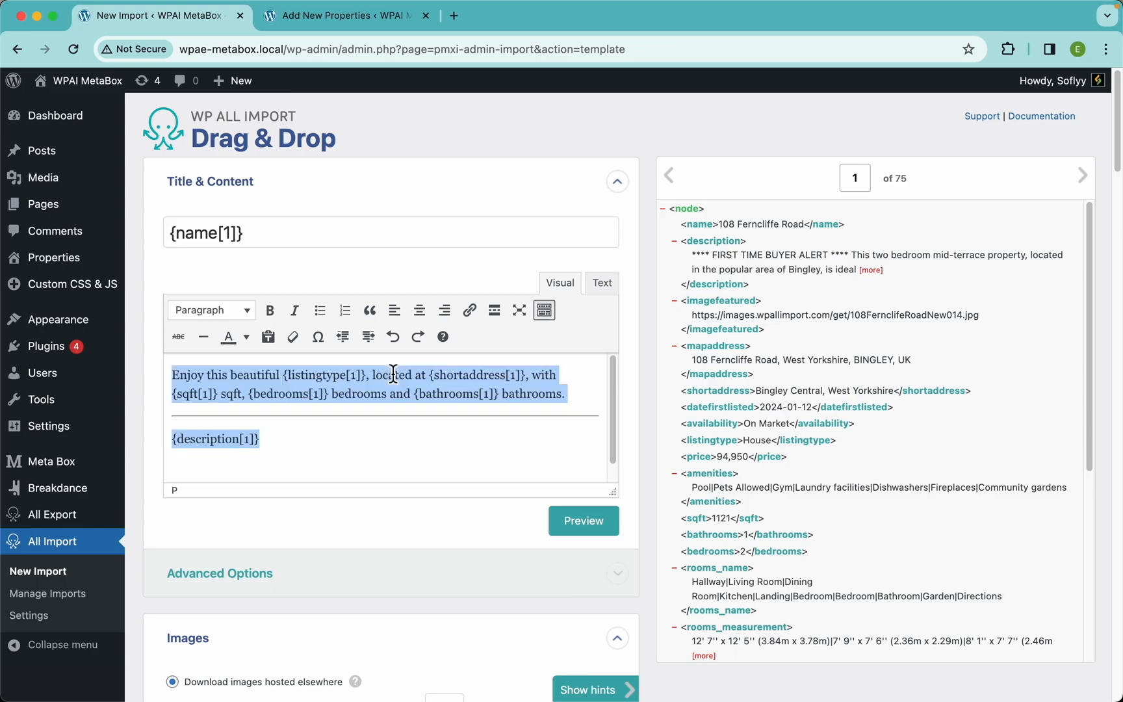
click(329, 428)
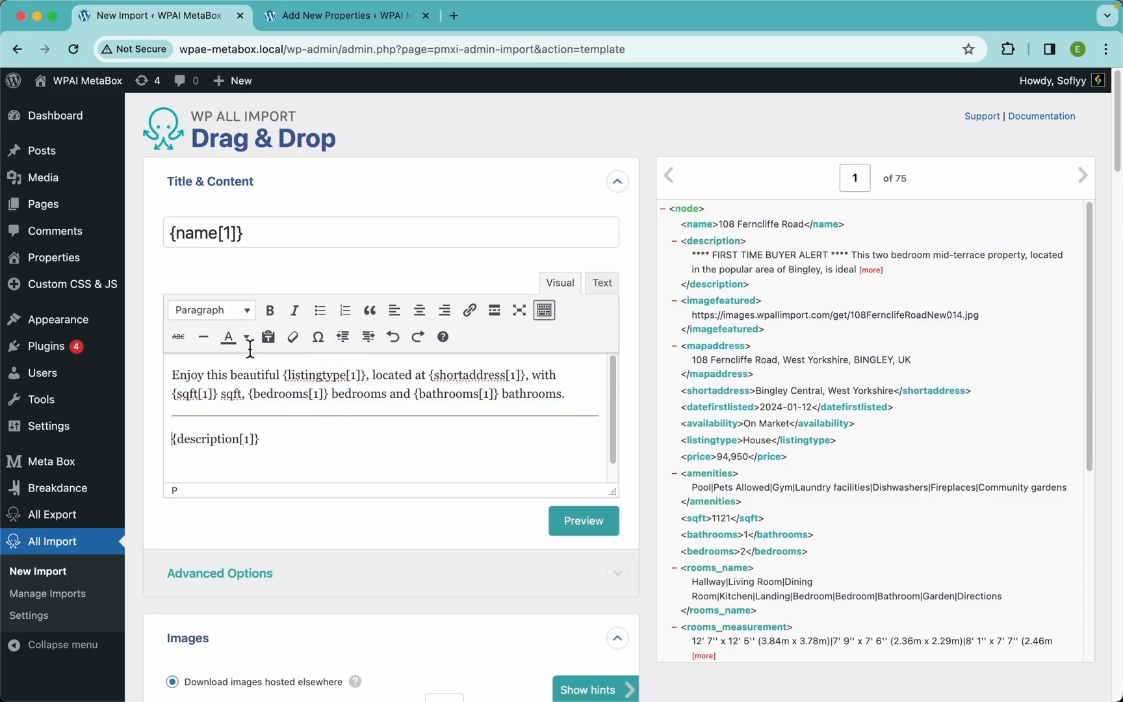
- Review the fix_amenities expression in the Amenities field and the mappings around it
scroll(366, 339, down, 3)
scroll(366, 340, down, 20)
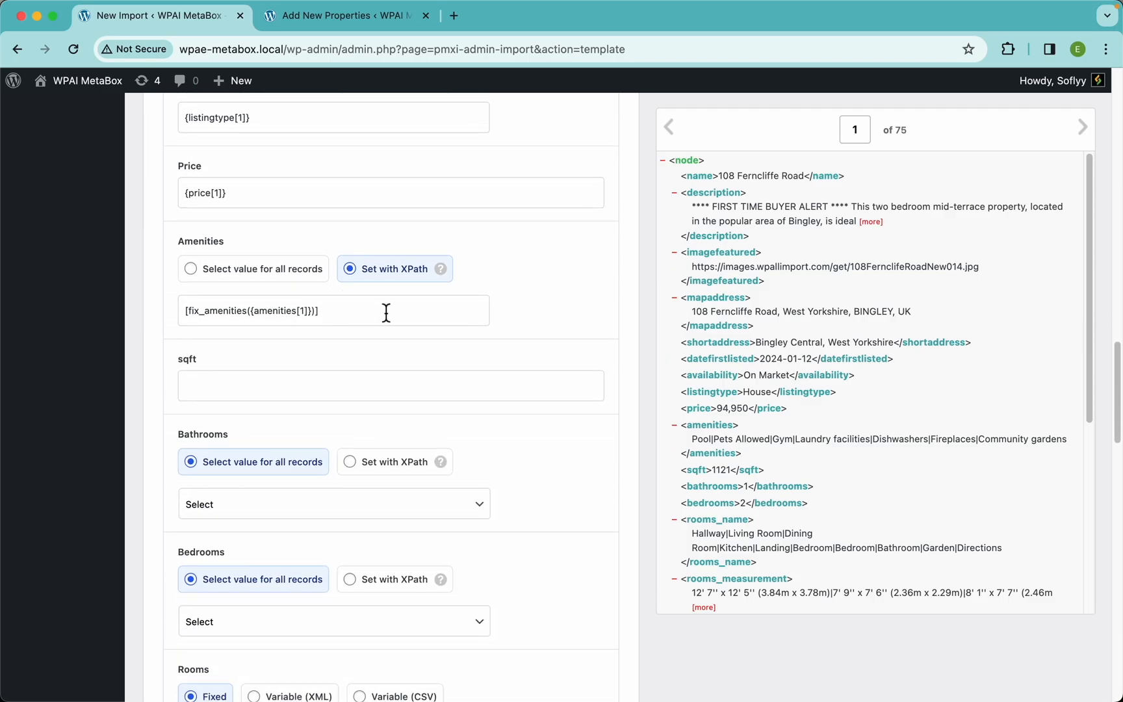
drag(383, 314, 195, 314)
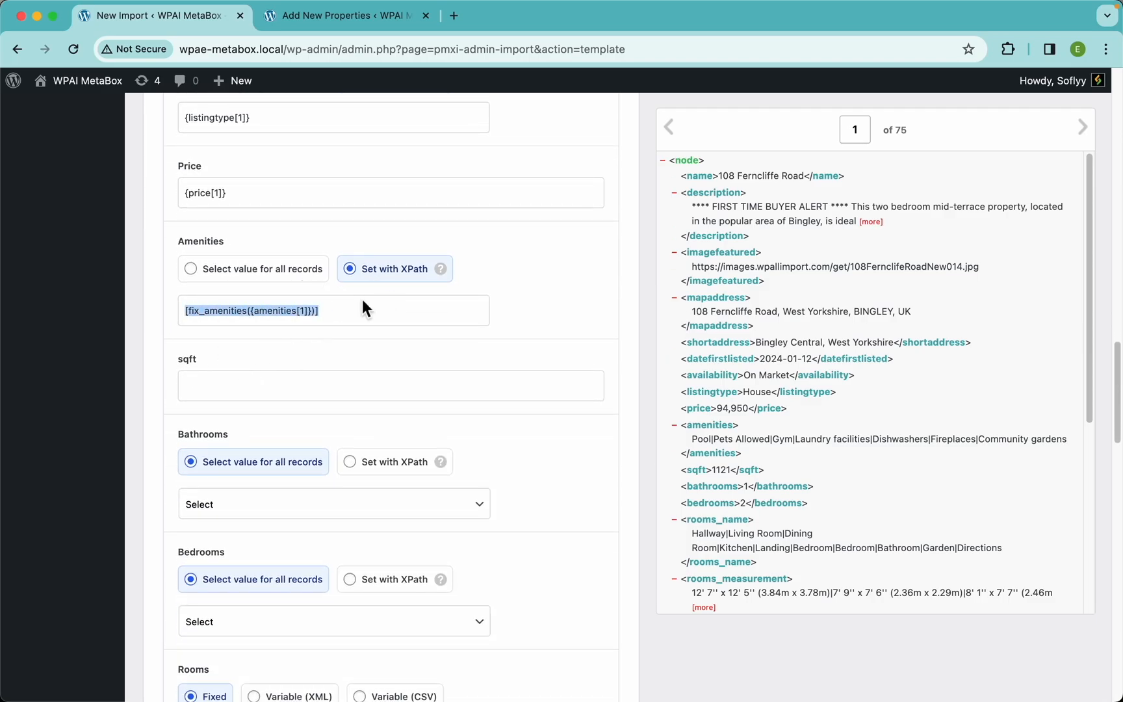
click(527, 301)
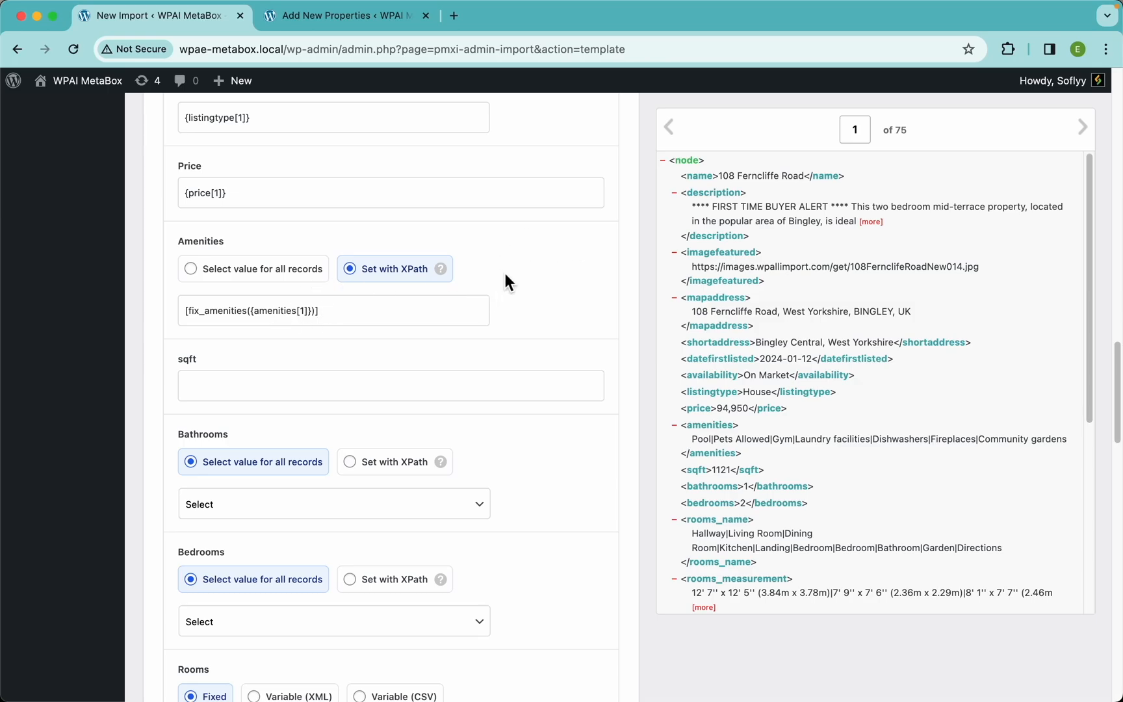
scroll(534, 263, up, 5)
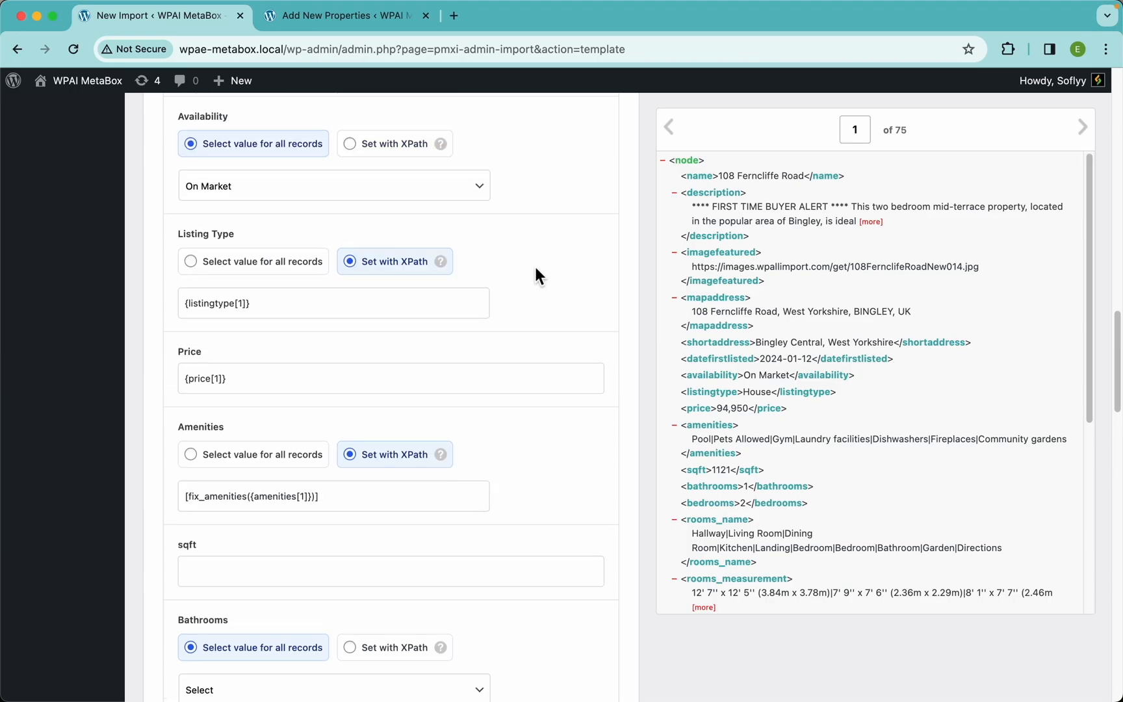
scroll(534, 264, down, 5)
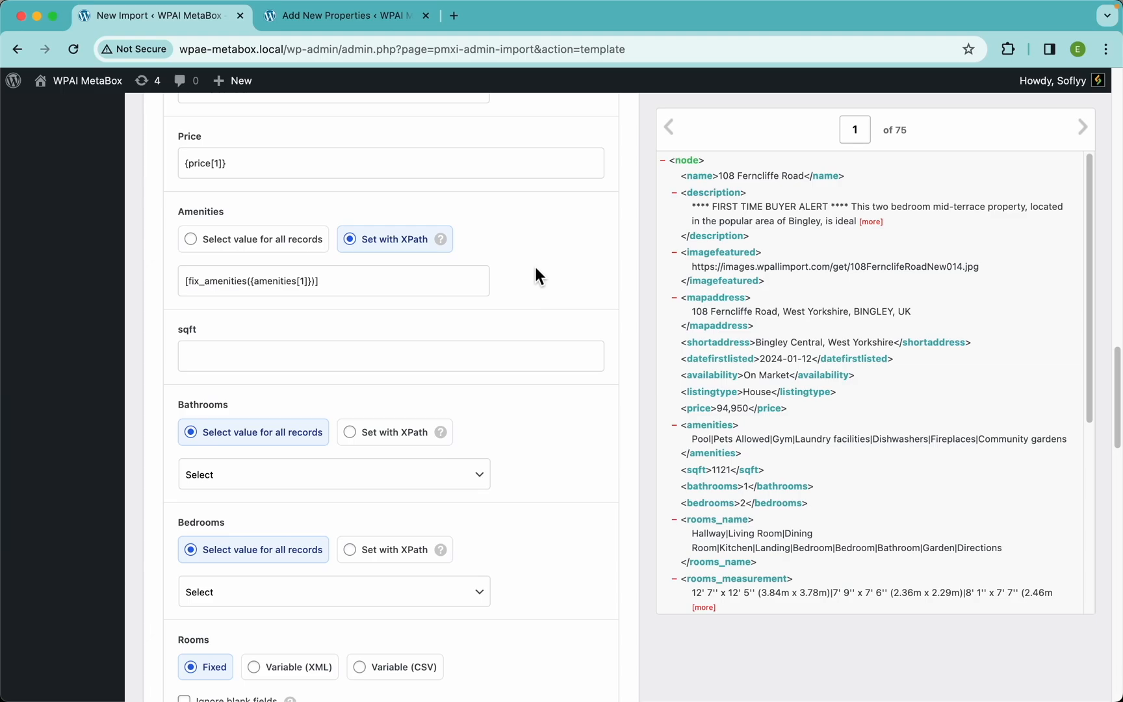
- Open the WP All Import documentation in a new browser tab
key(super+t)
text(docu)
click(534, 269)
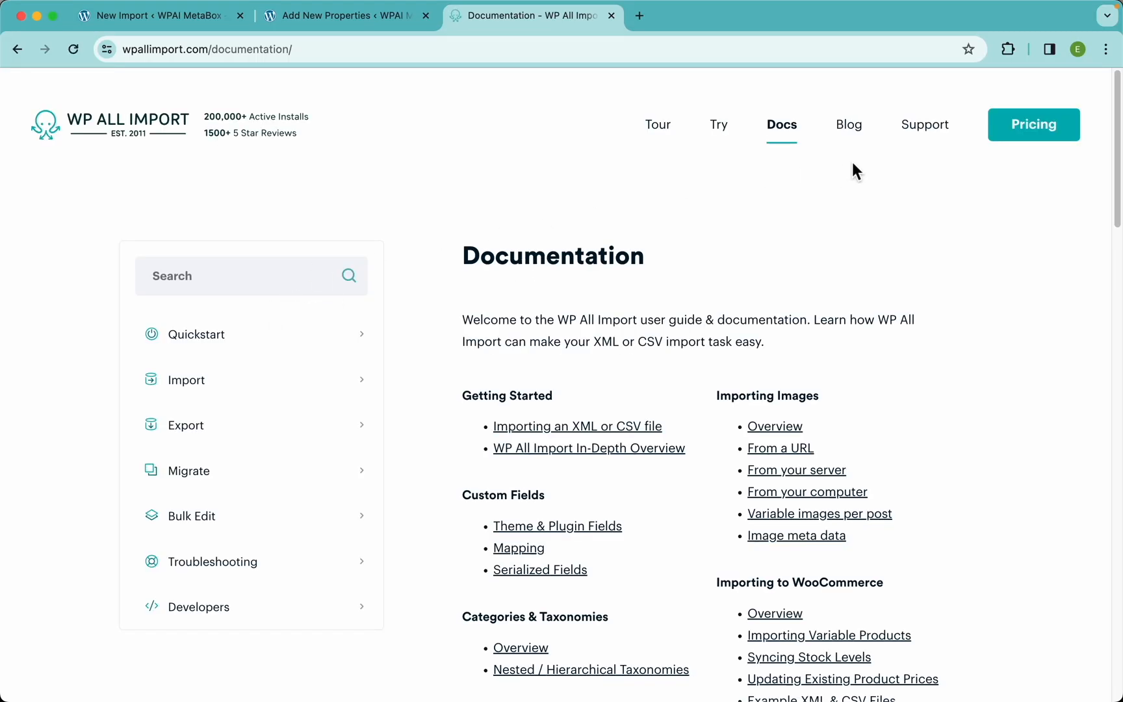
scroll(390, 335, down, 3)
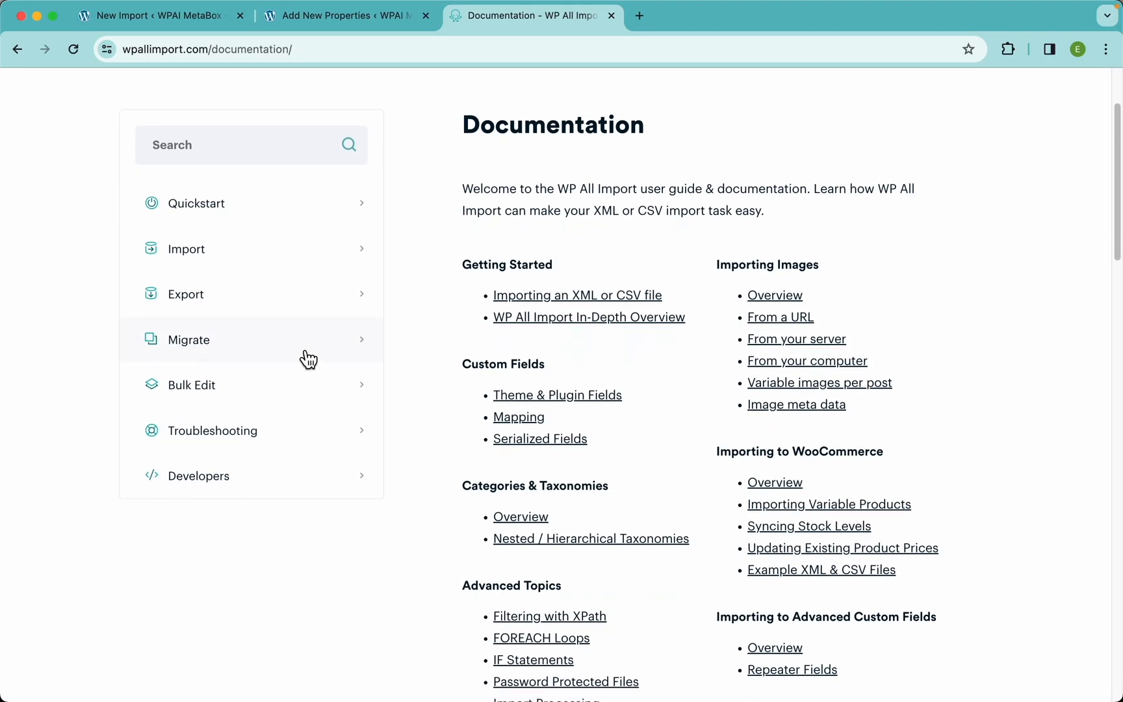
- Open the Code Snippets page from the Developers section of the documentation
click(317, 266)
scroll(238, 438, down, 3)
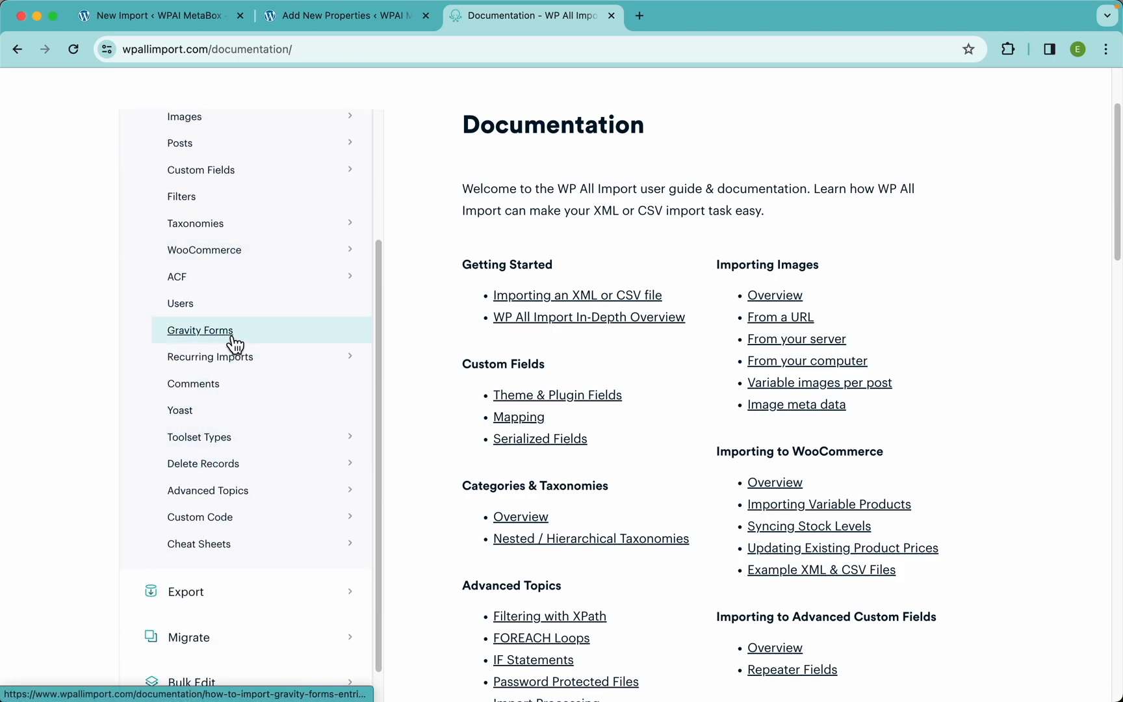
scroll(230, 344, down, 3)
scroll(288, 296, down, 5)
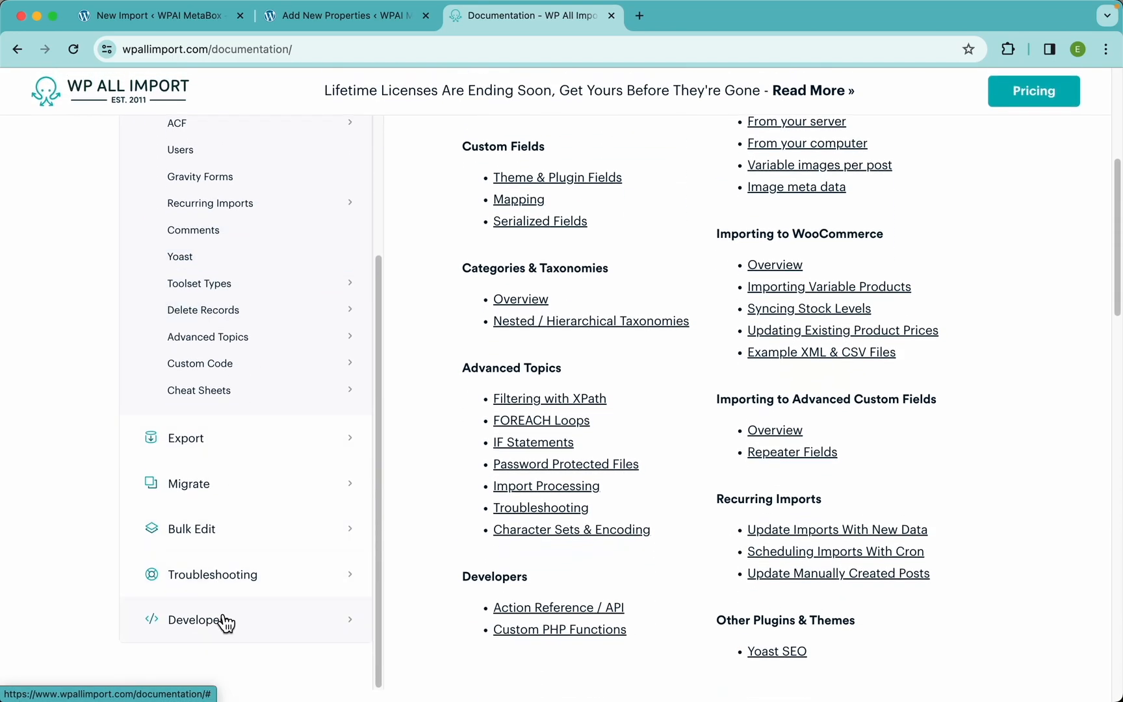
click(224, 621)
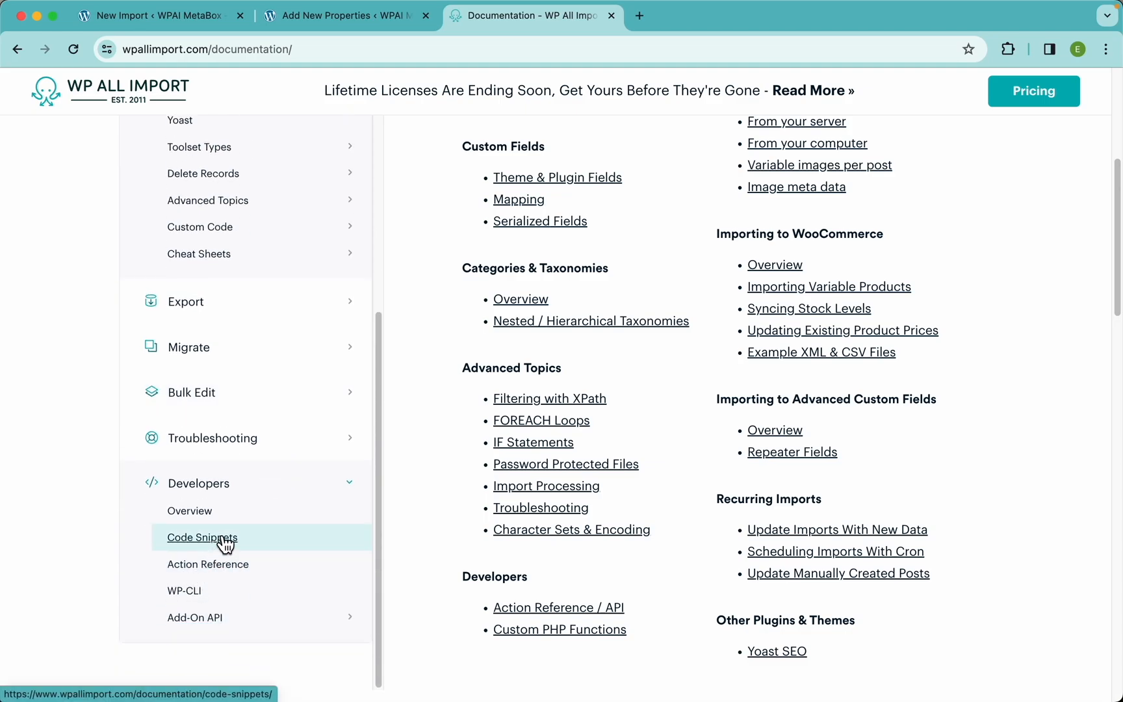
click(224, 543)
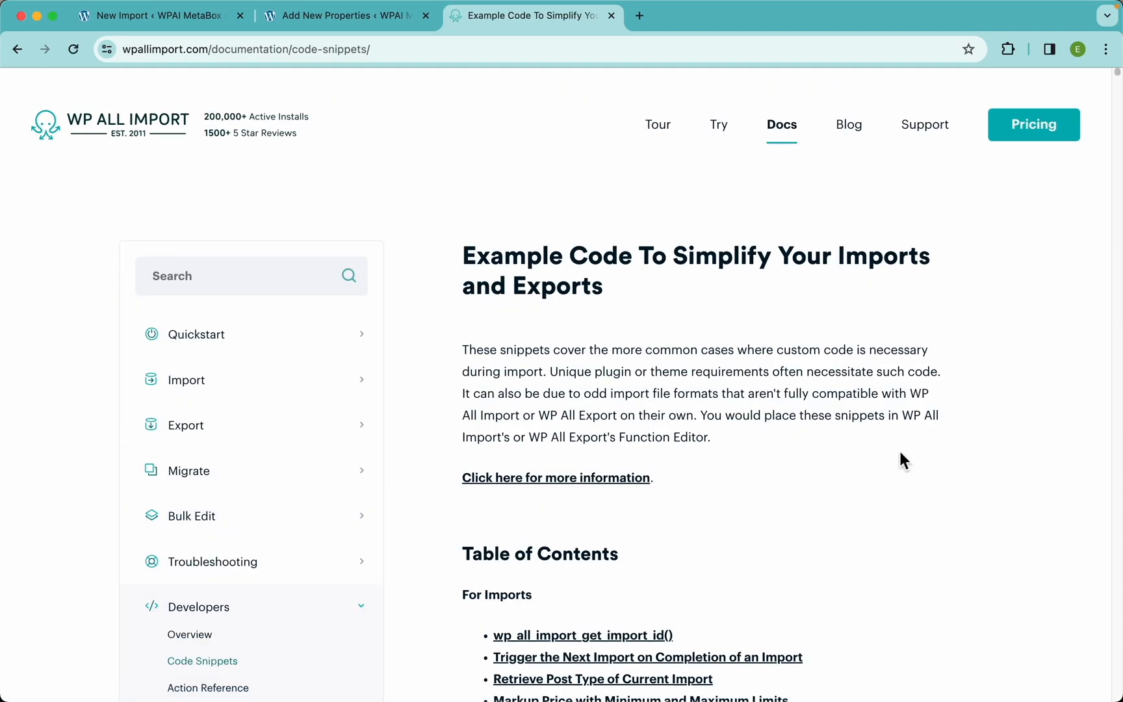
- Browse the example code and go to the snippet Append Data to a Custom Field Instead of Overwriting
scroll(900, 453, down, 20)
scroll(900, 453, down, 20)
scroll(899, 460, down, 20)
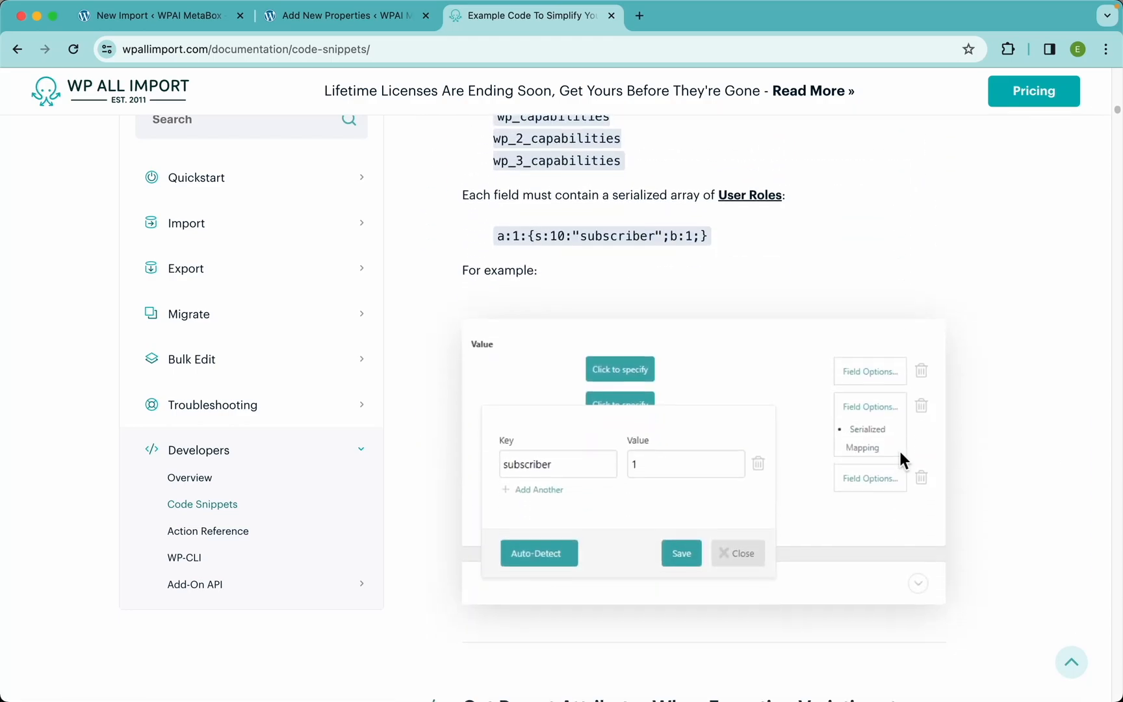
scroll(900, 453, up, 20)
scroll(899, 451, up, 20)
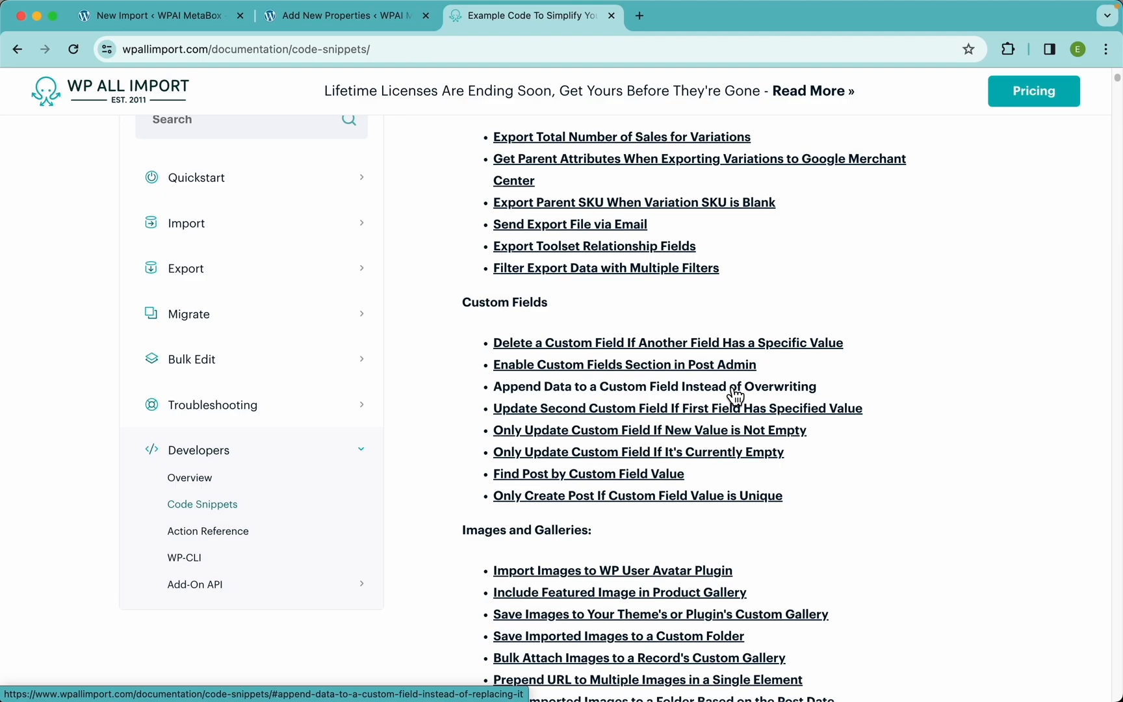
click(773, 387)
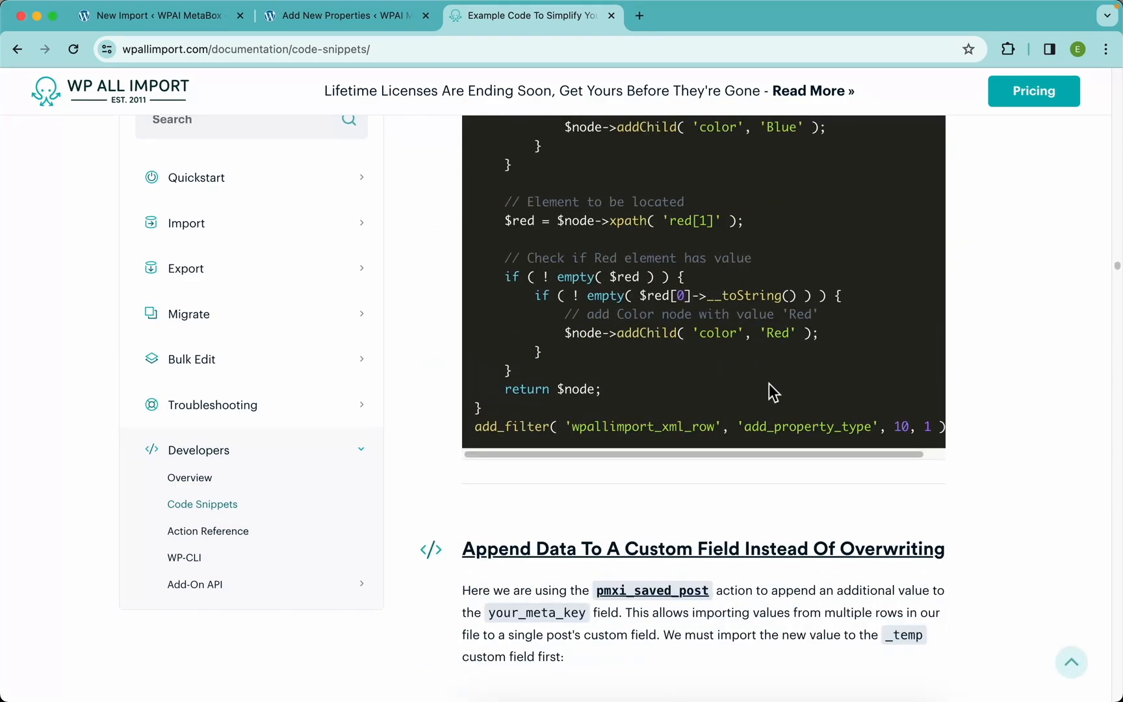
- Examine the append snippet's instructions and custom_field_append code, and return to the import template
scroll(937, 318, up, 6)
scroll(937, 318, down, 3)
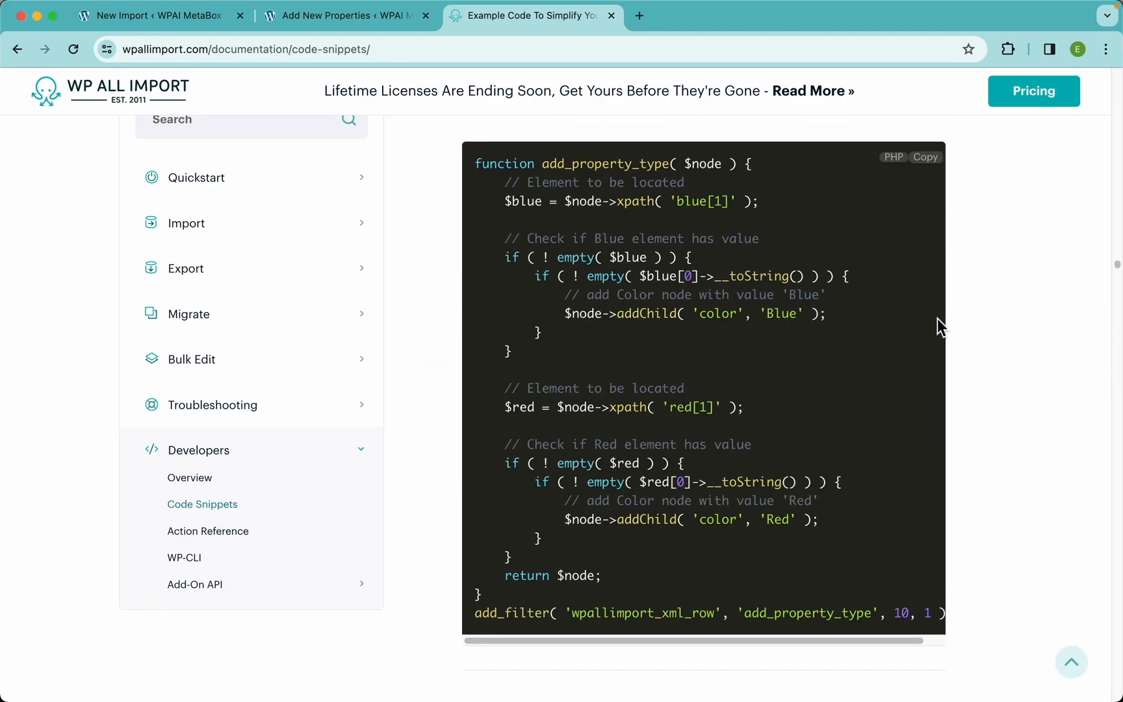
scroll(937, 318, down, 10)
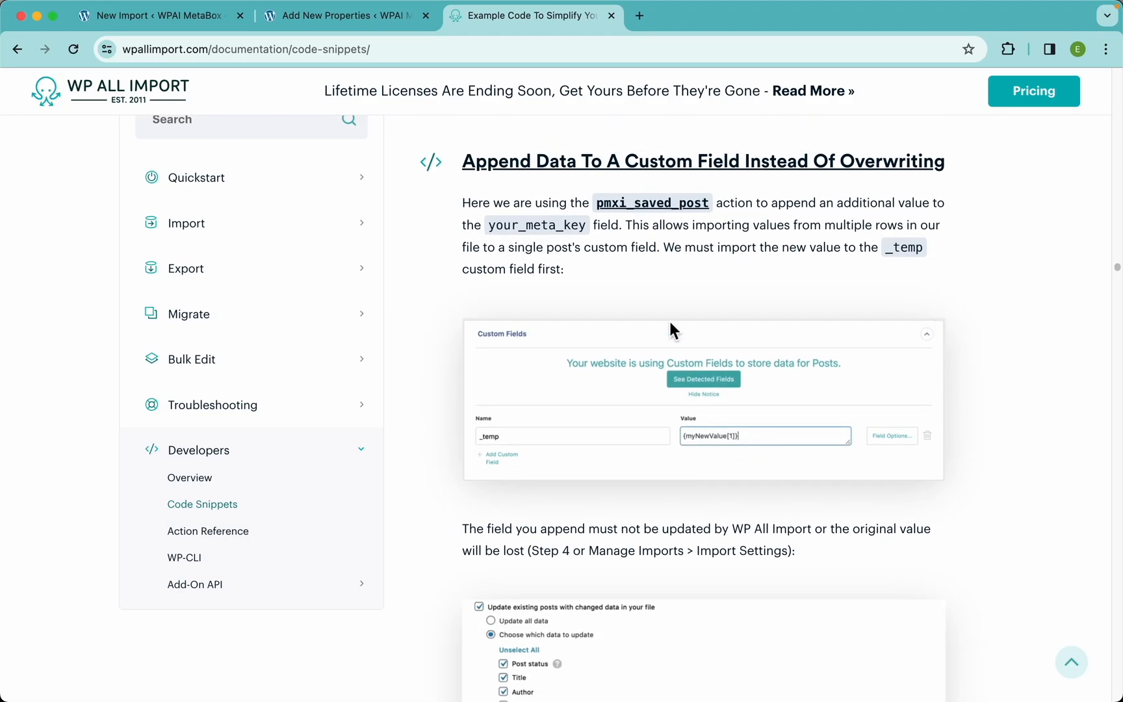
scroll(932, 383, down, 13)
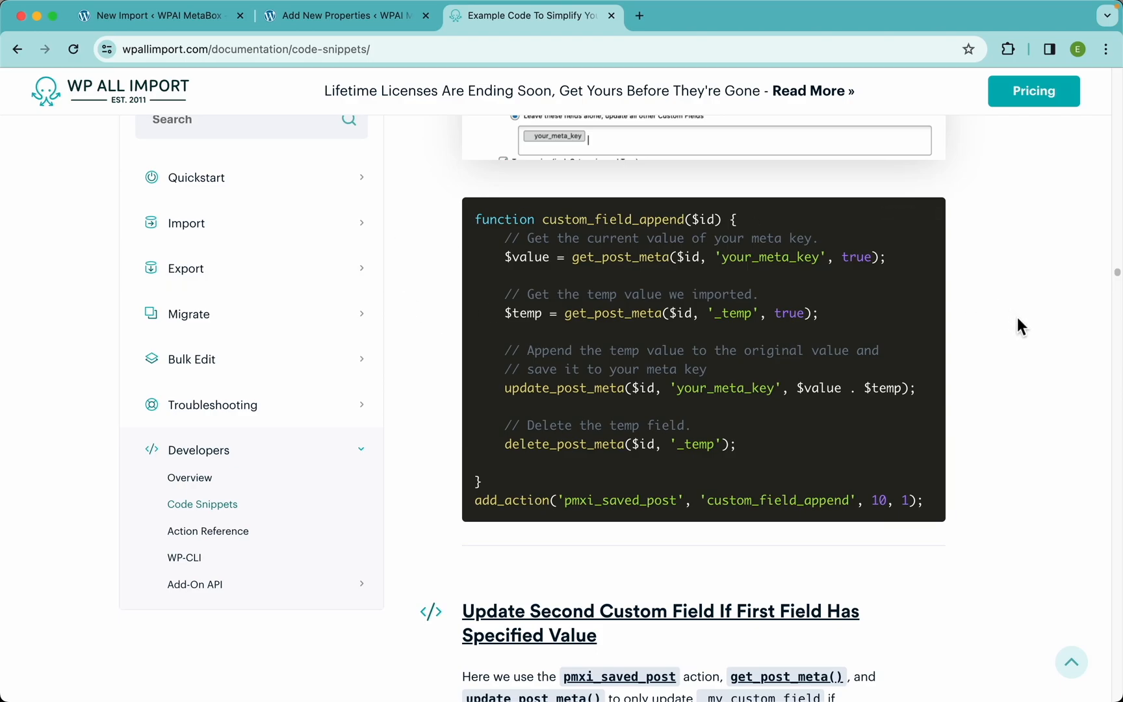
click(173, 18)
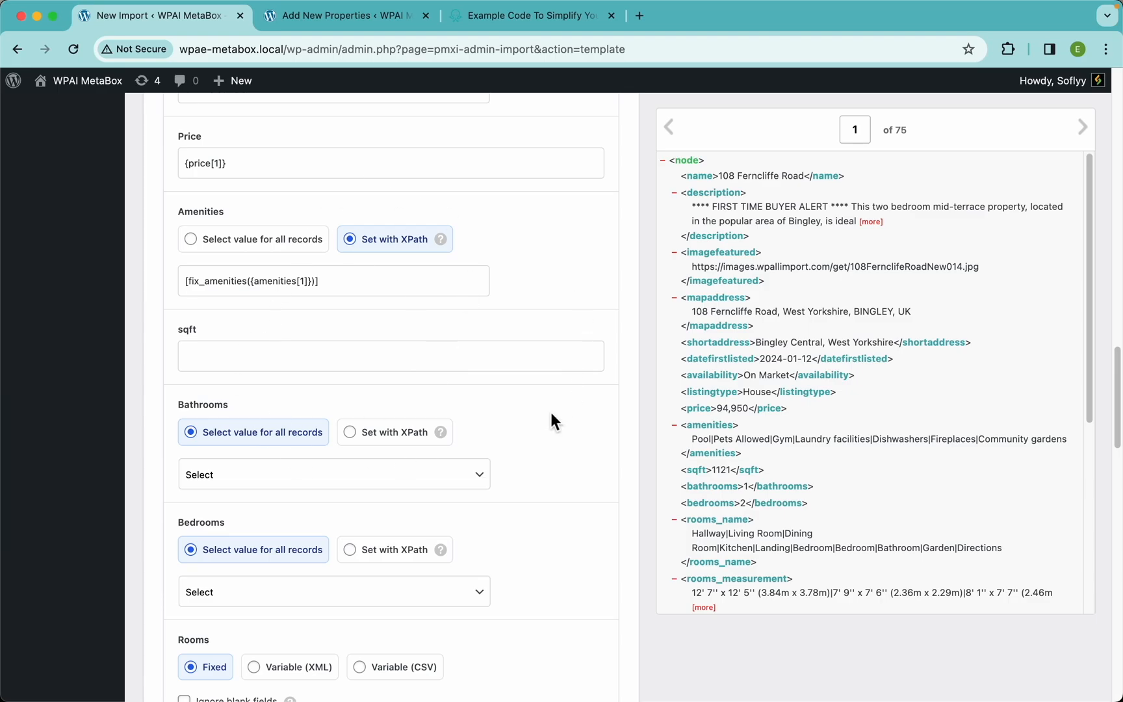
scroll(550, 416, up, 15)
scroll(429, 355, down, 15)
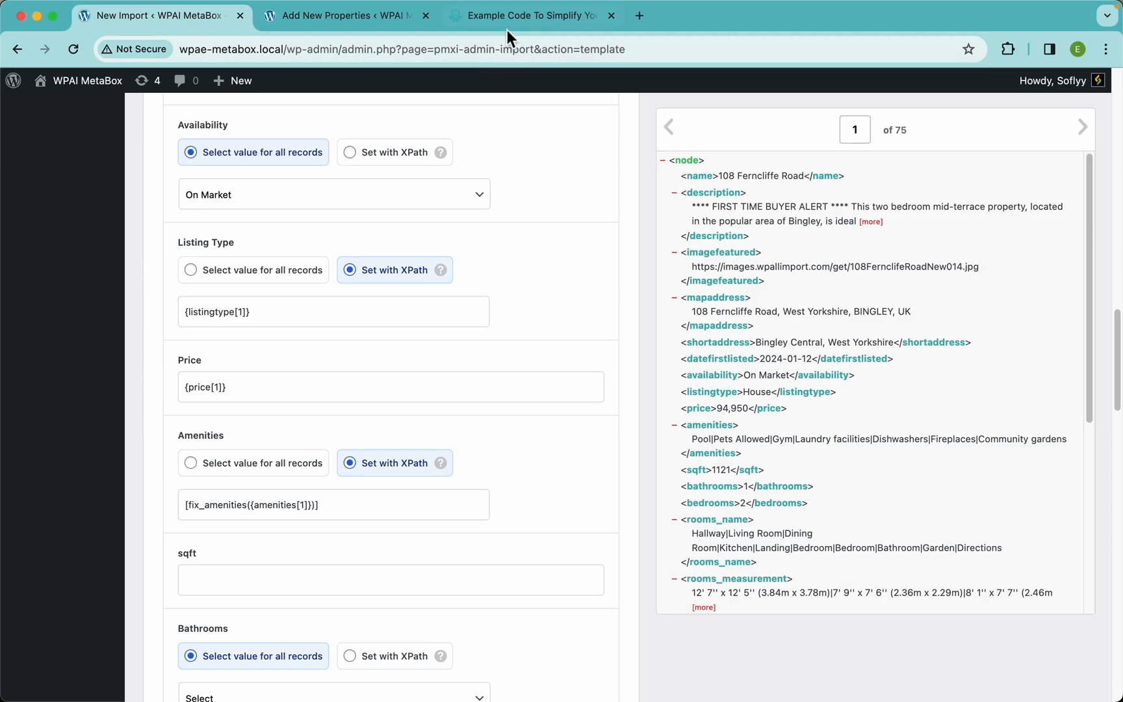
- Look over the contact form on the WP All Import support page and return to the import template
click(520, 16)
click(1071, 662)
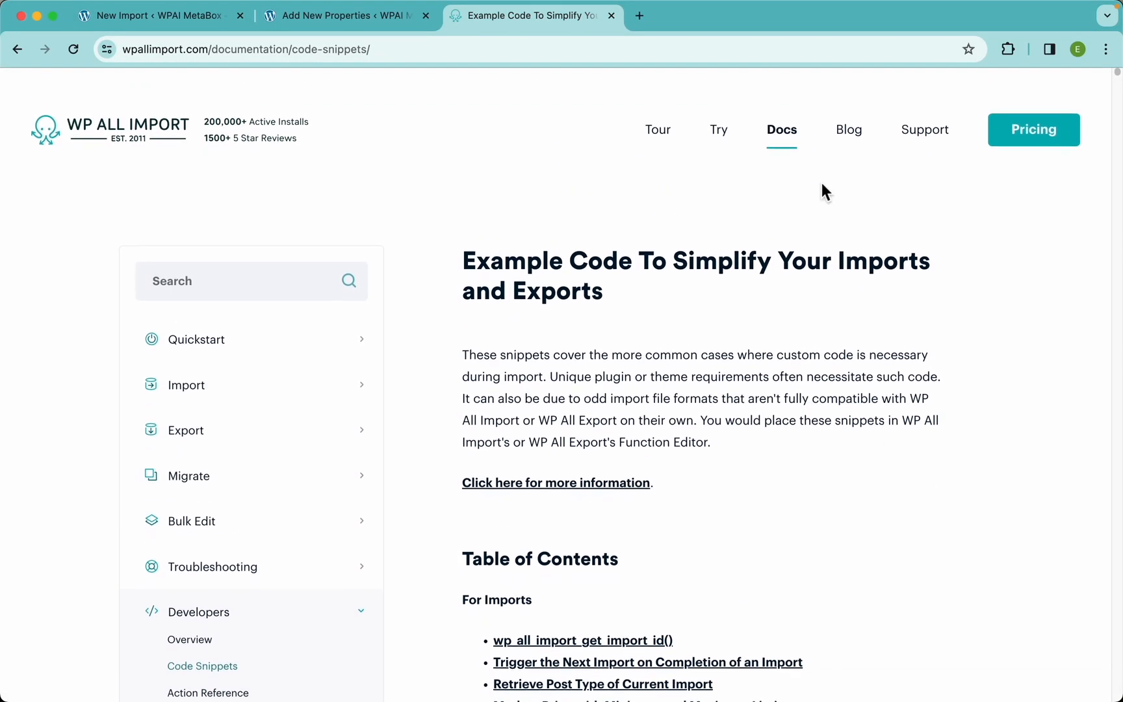
click(934, 136)
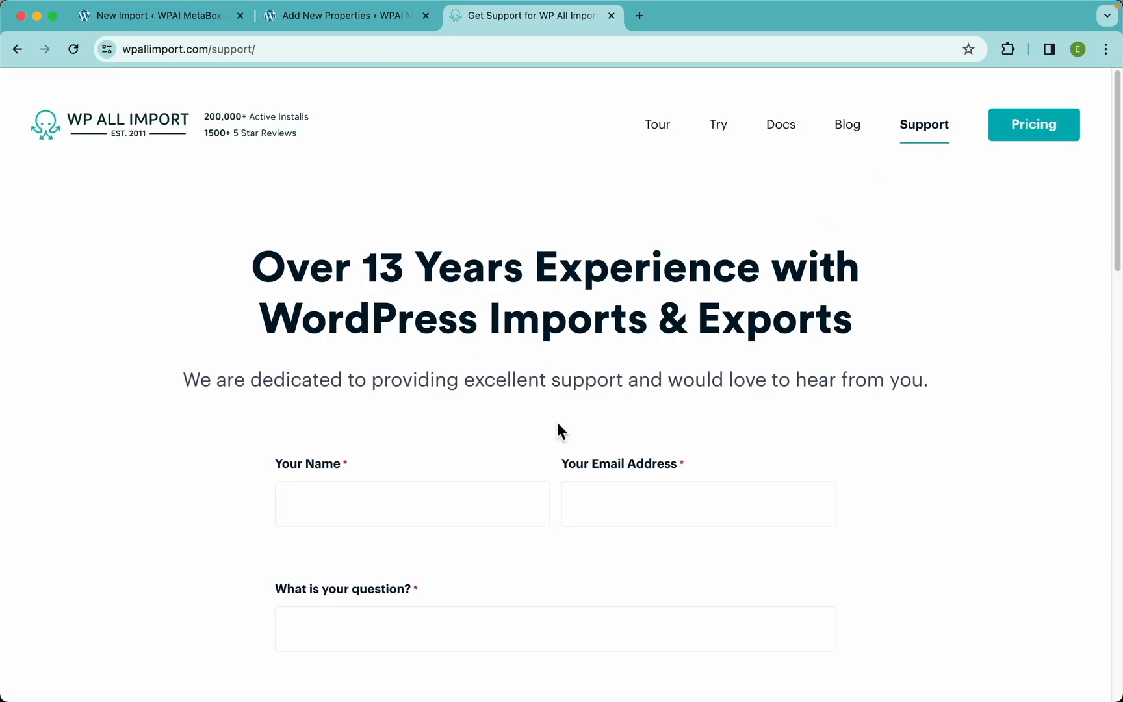
scroll(506, 407, down, 3)
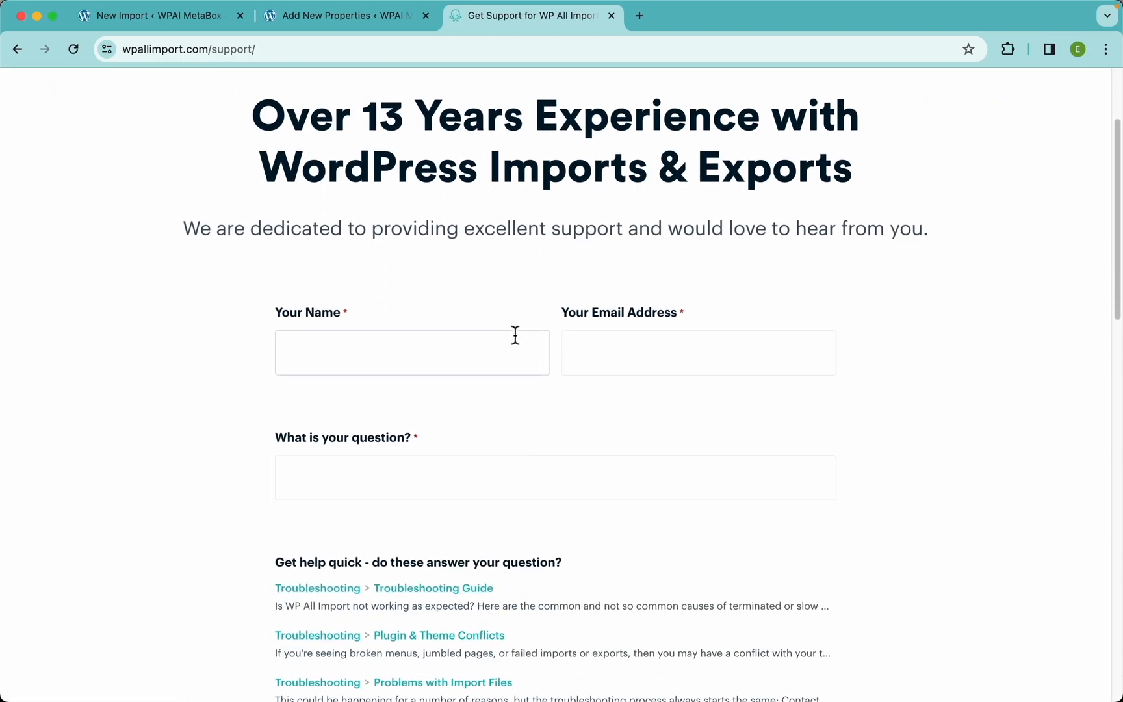
click(179, 24)
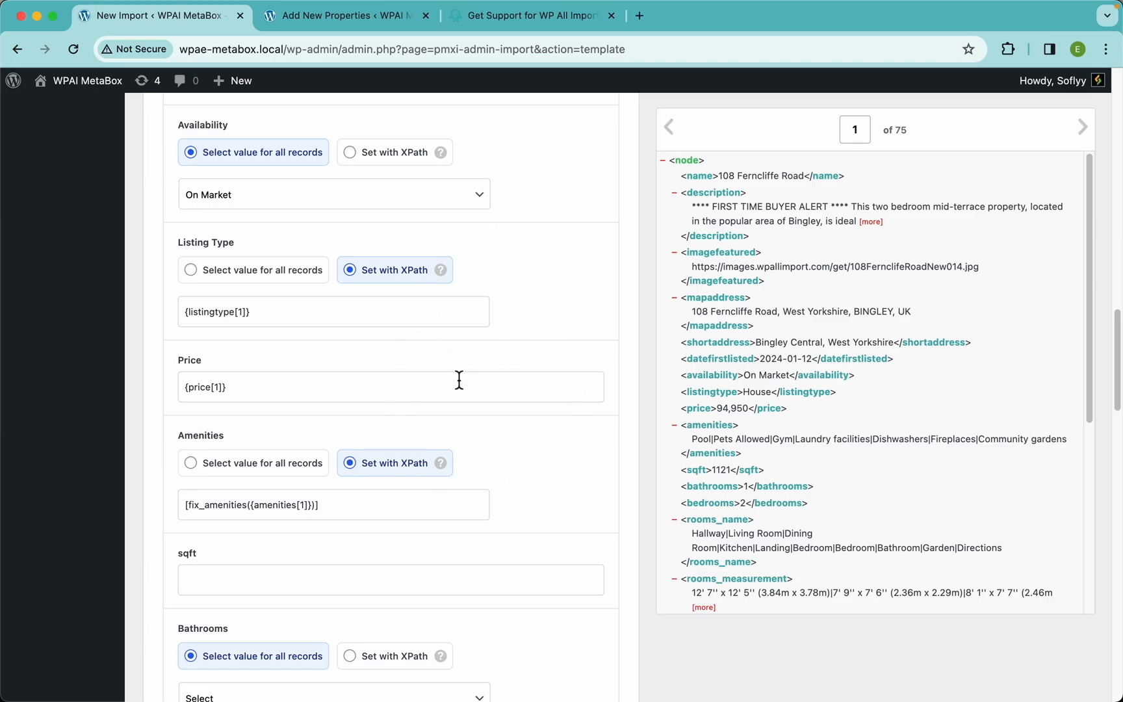
- Map the sqft field to {sqft[1]} and set Bathrooms with XPath to {bathrooms[1]}
scroll(458, 382, down, 4)
scroll(458, 386, down, 1)
drag(698, 469, 416, 306)
click(389, 394)
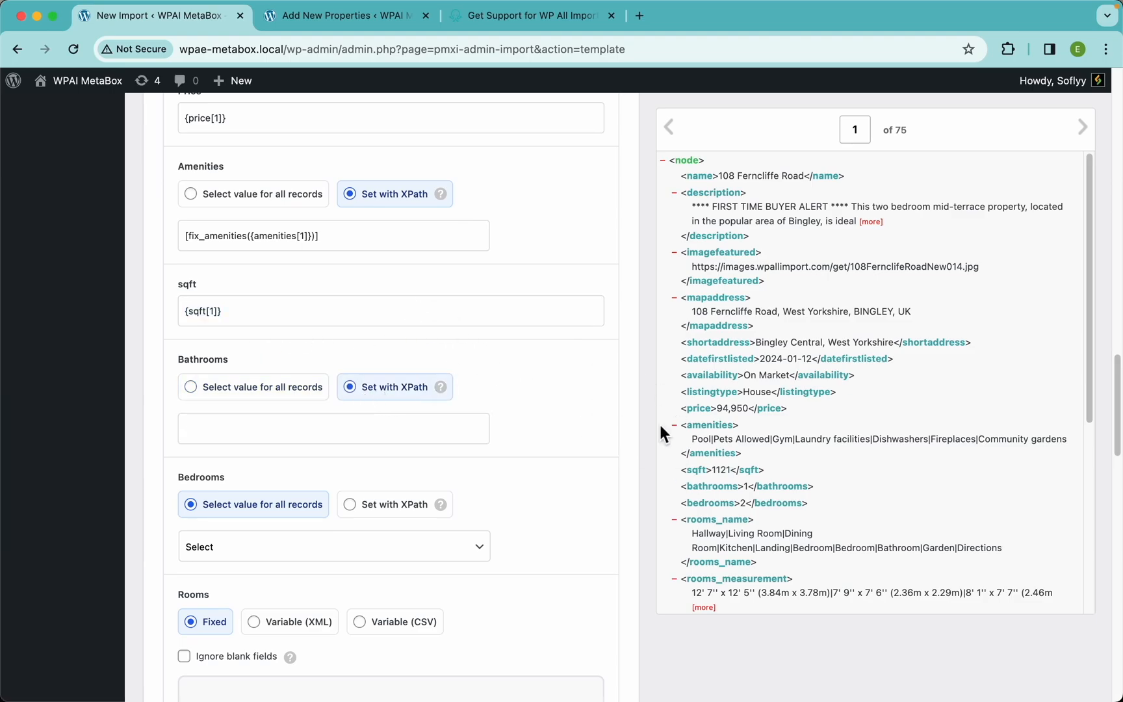
drag(707, 488, 382, 434)
- Set the Bedrooms field with XPath to {bedrooms[1]}
scroll(454, 377, down, 5)
click(400, 274)
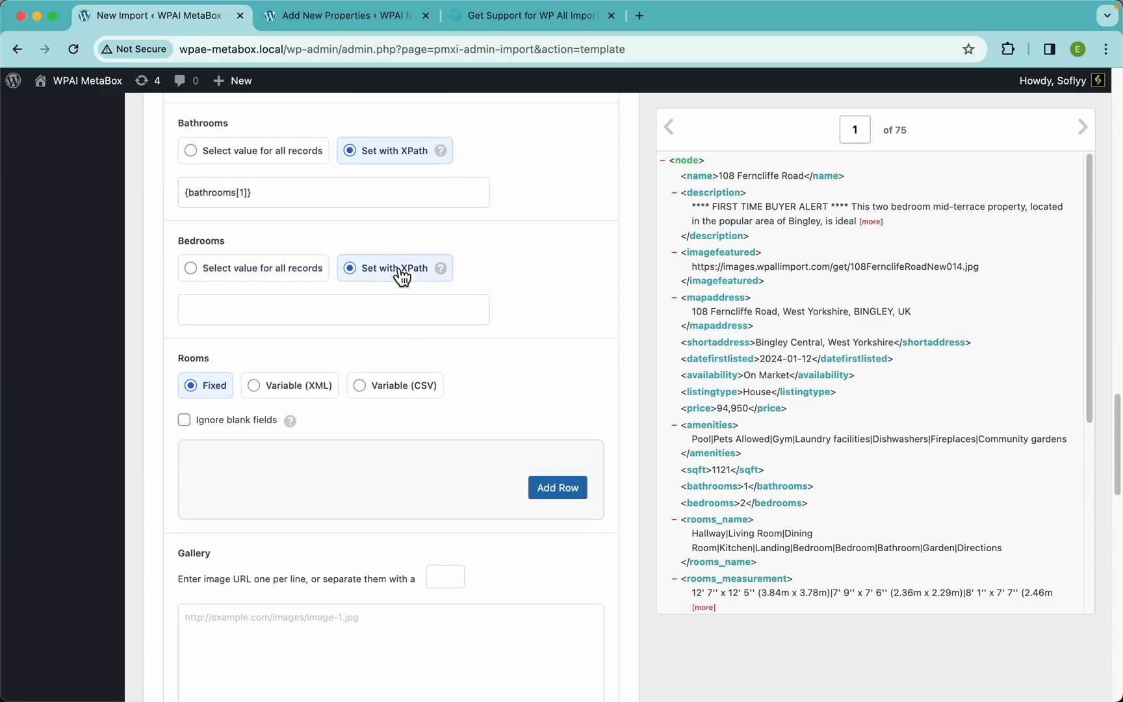
drag(721, 504, 425, 318)
- Examine the repeating name, Measurement and Description fields on the Add New Properties page
scroll(475, 374, down, 3)
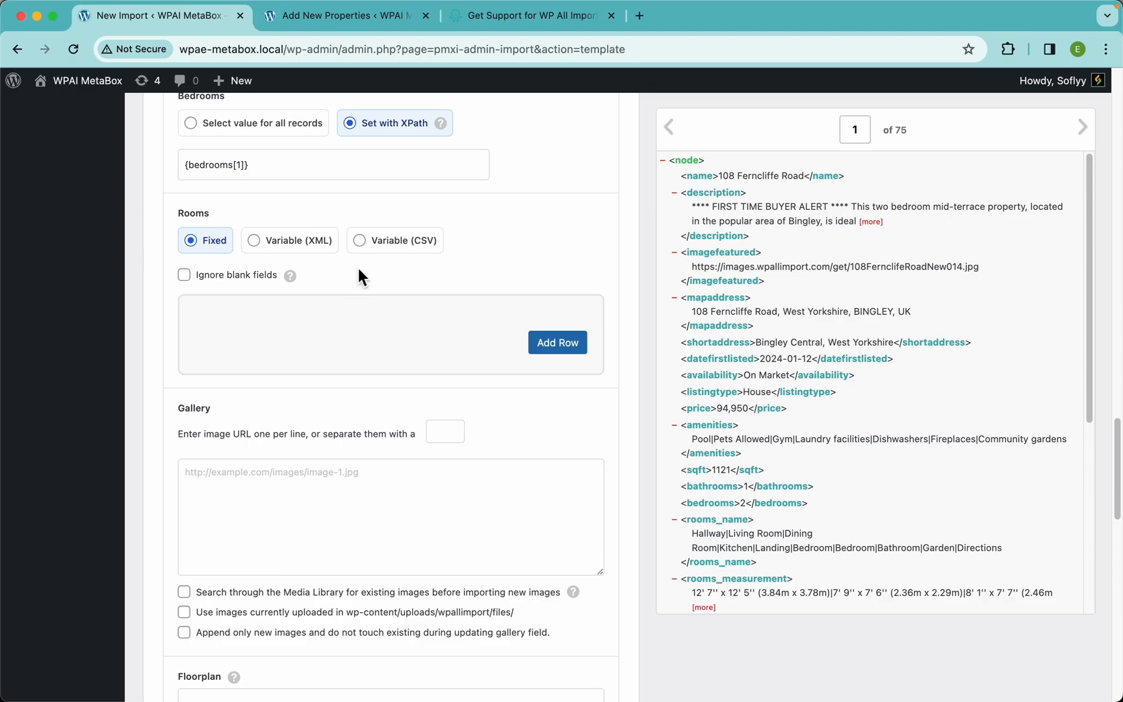
click(344, 18)
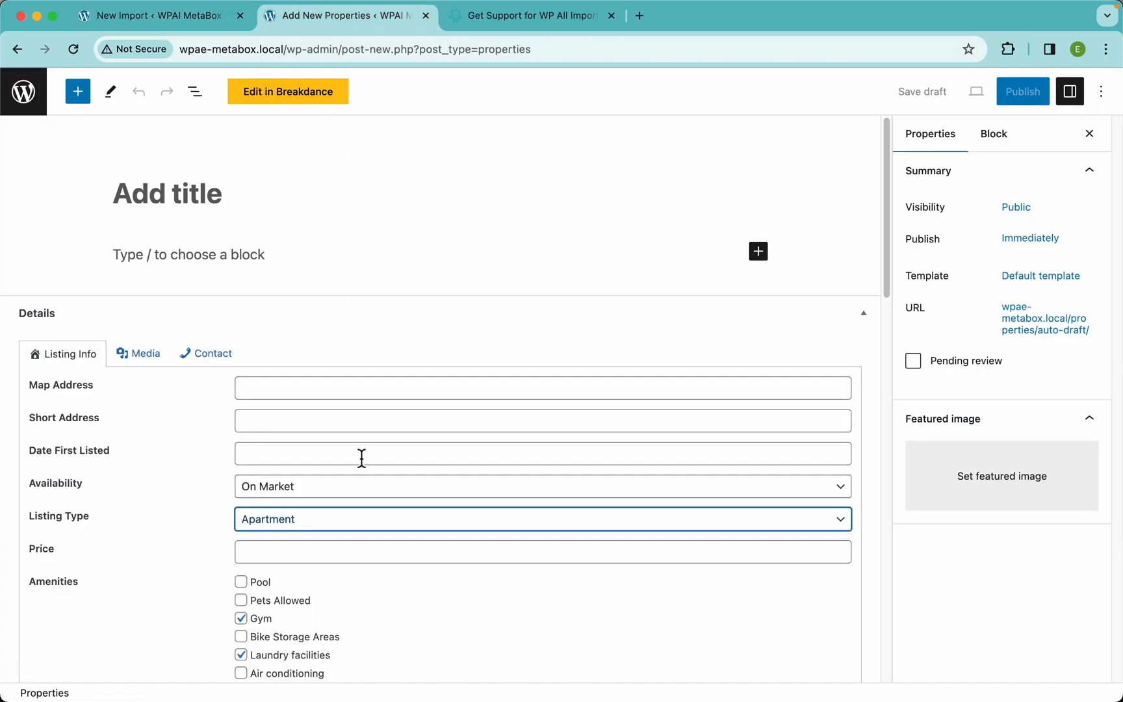
scroll(362, 458, down, 15)
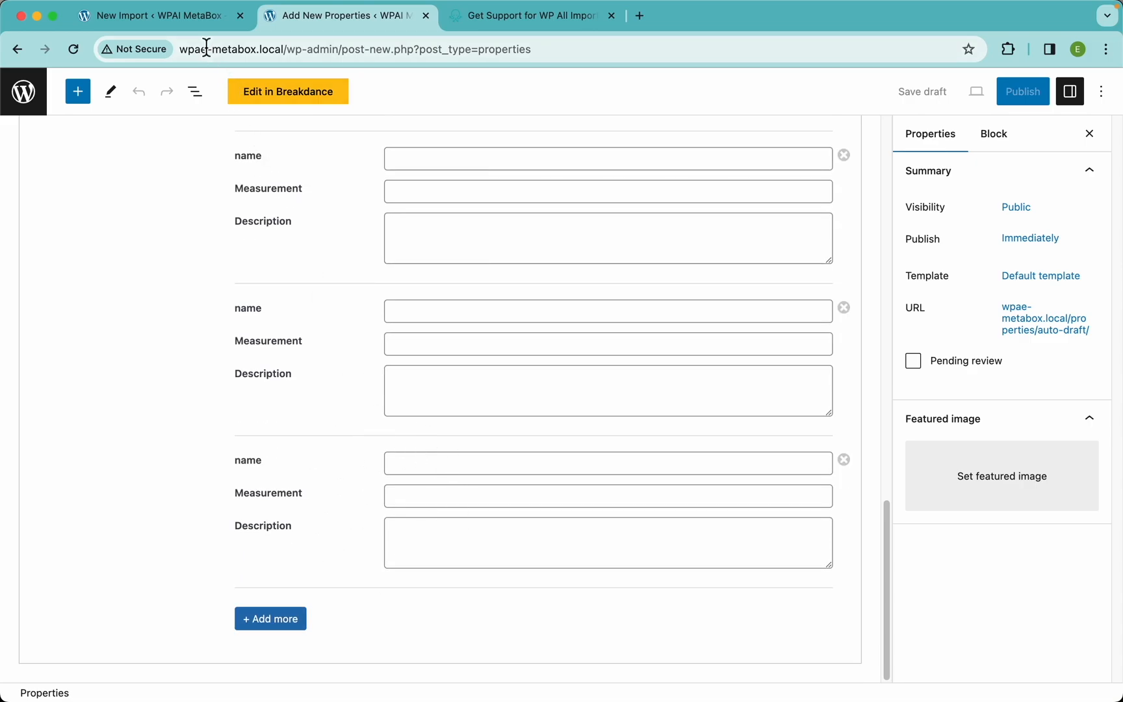
- Return to the import template and set the Rooms group to Variable (CSV)
click(189, 17)
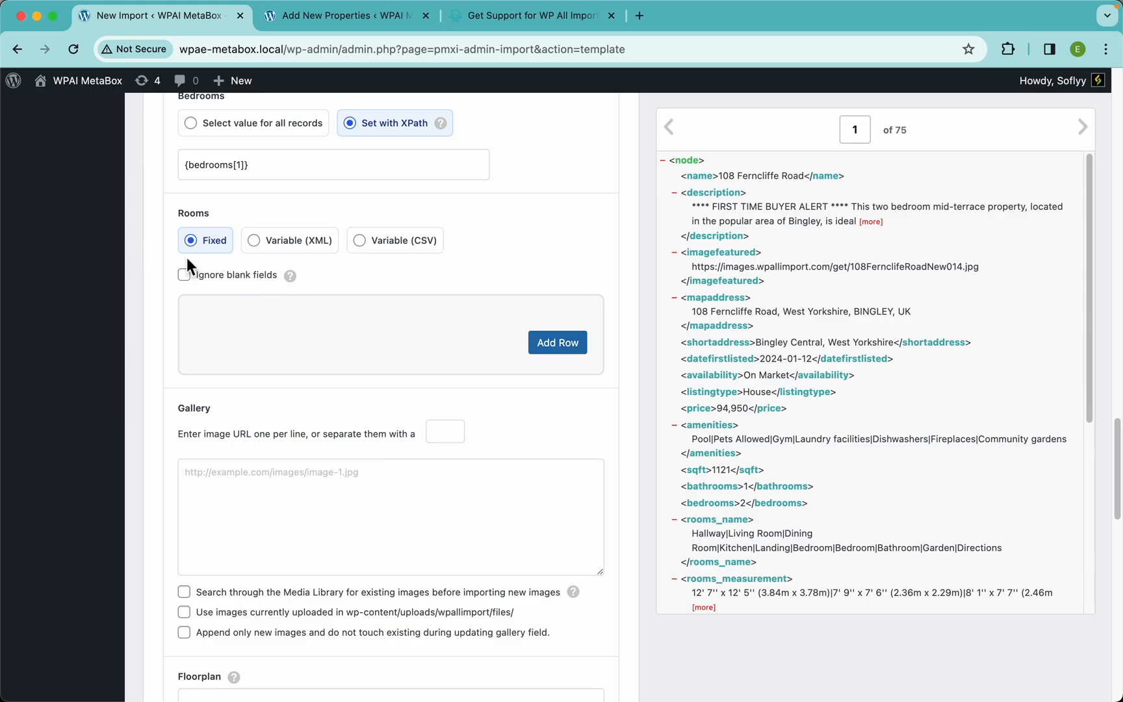
click(328, 252)
click(410, 247)
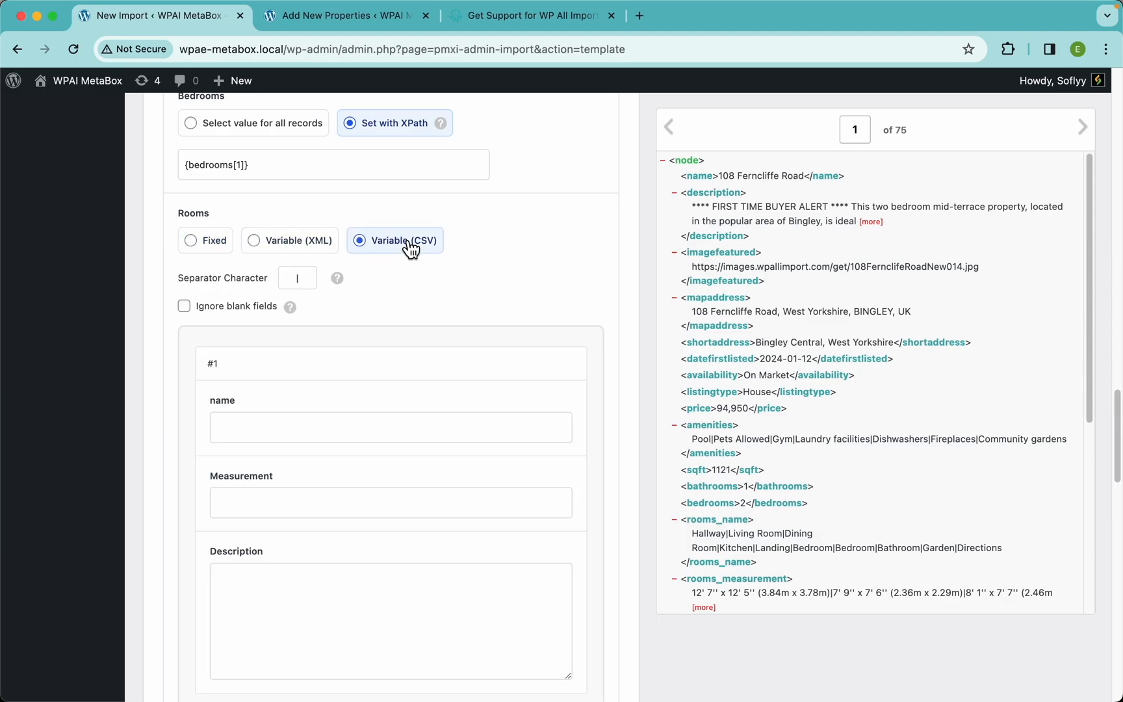
- Try the Variable (XML) and Variable (CSV) modes for the Rooms group and switch it to Fixed
click(328, 251)
click(392, 252)
click(328, 252)
click(393, 251)
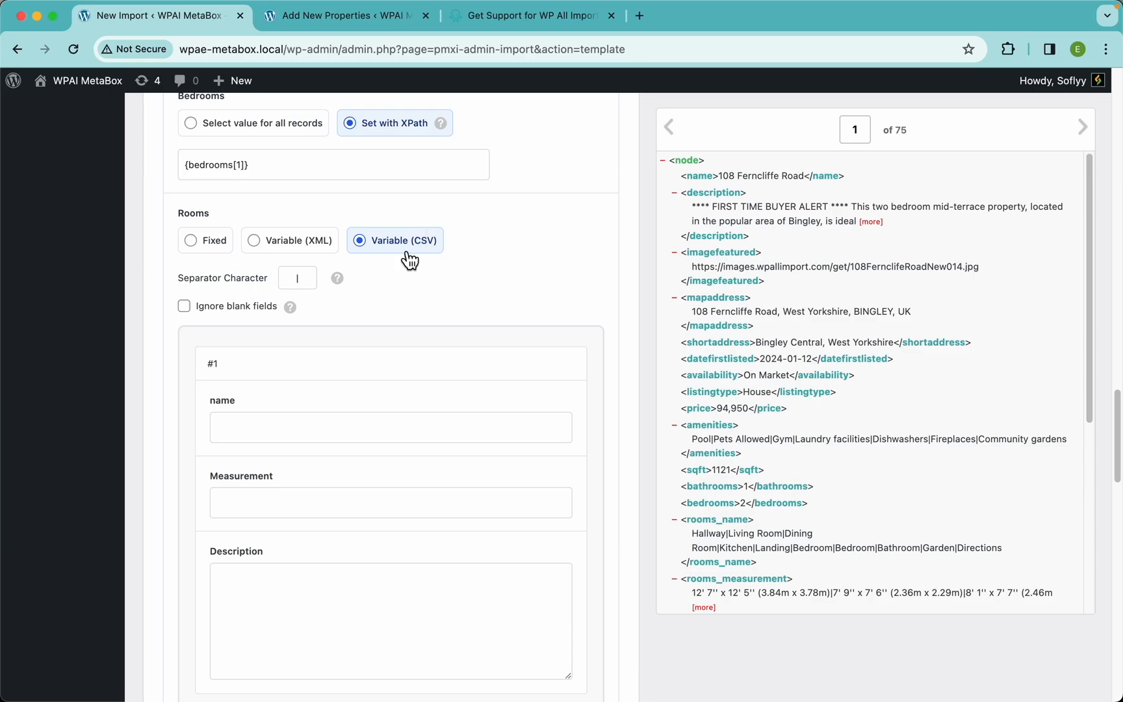
click(210, 245)
click(394, 246)
click(223, 247)
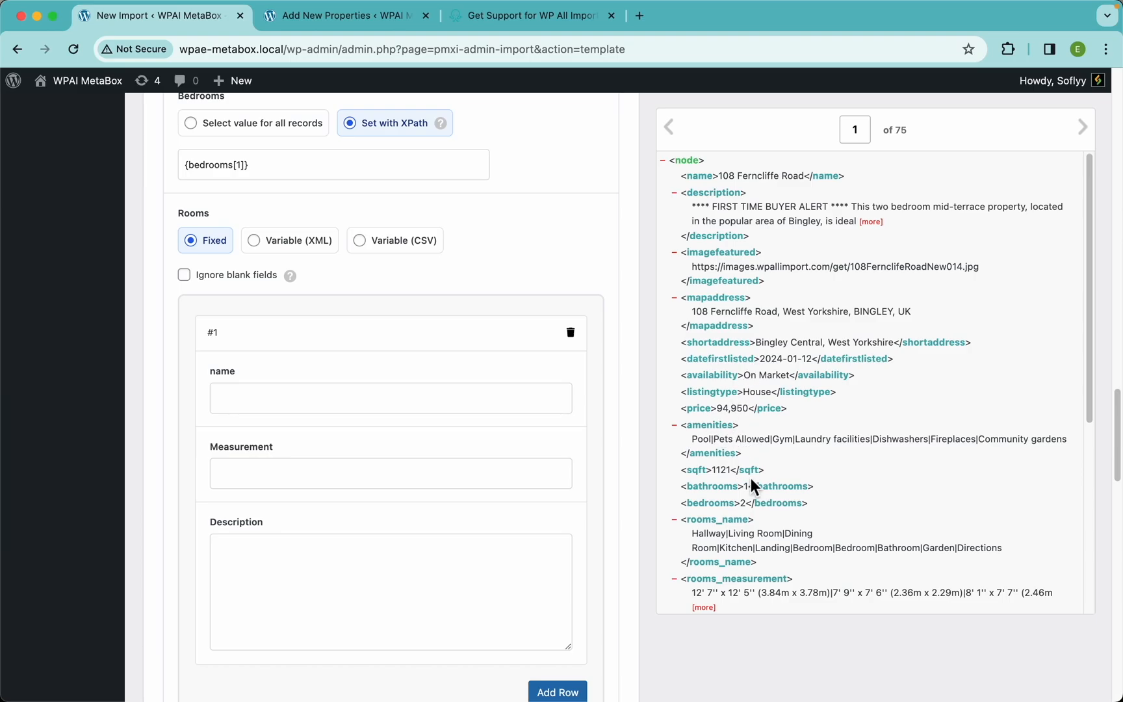
- Add two more rows to the Fixed Rooms group for name, Measurement and Description
scroll(754, 478, down, 3)
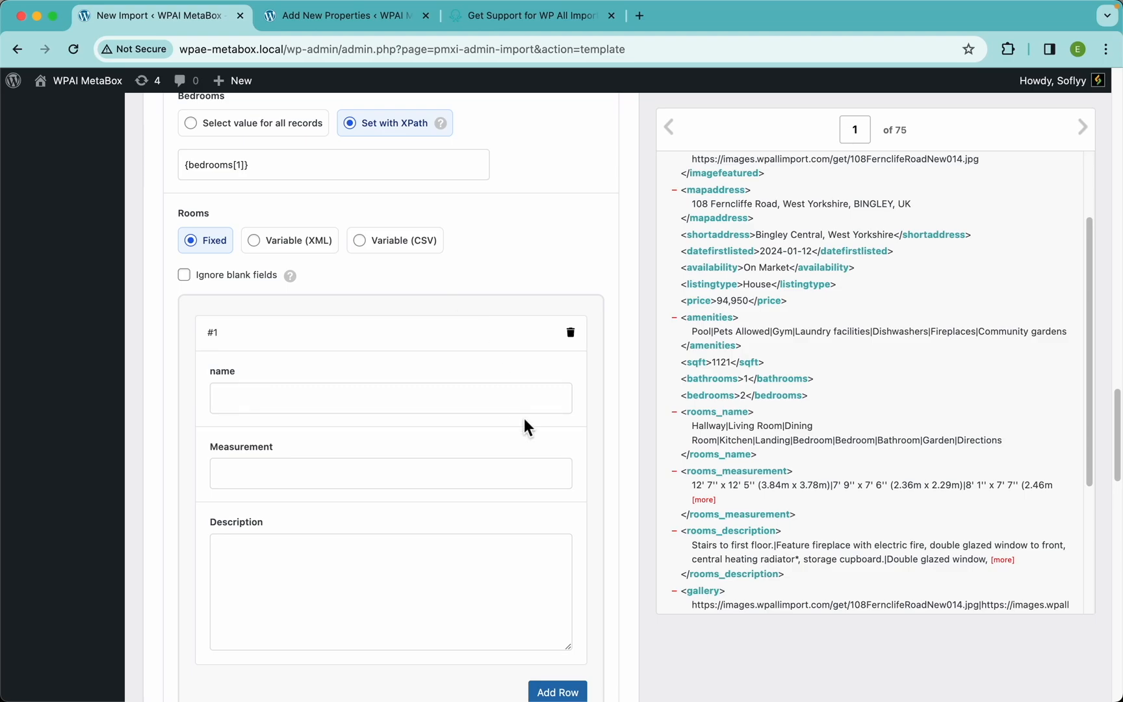
scroll(524, 419, down, 5)
click(559, 454)
scroll(564, 463, down, 8)
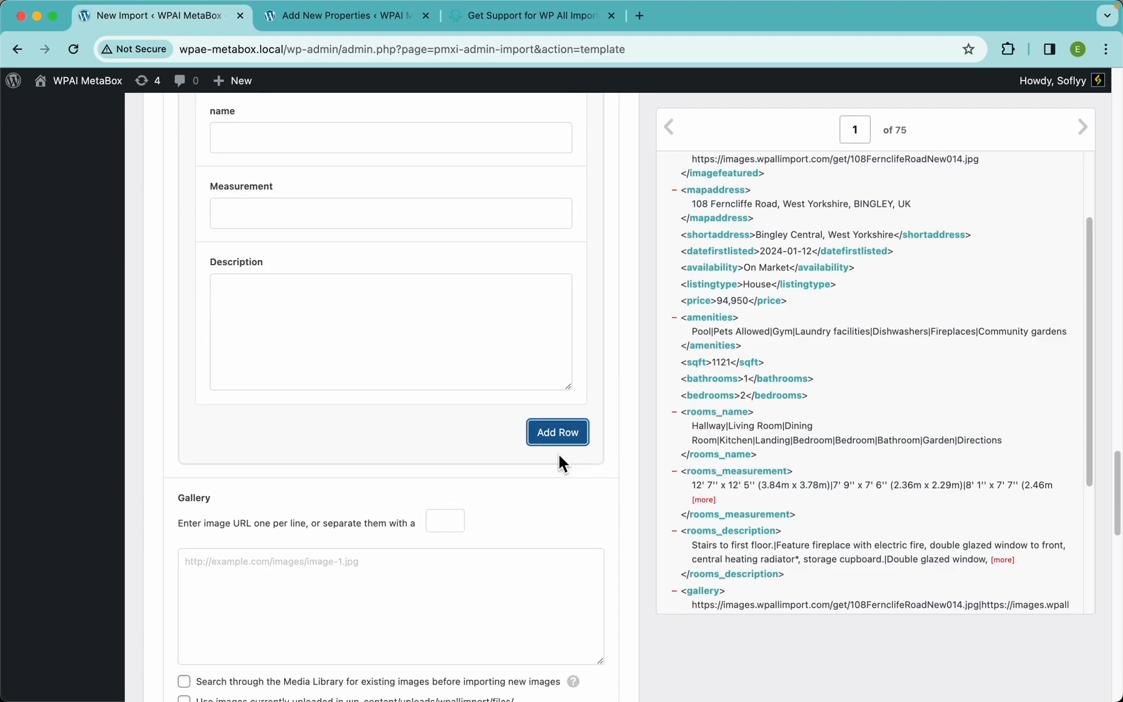
click(583, 419)
scroll(436, 383, up, 10)
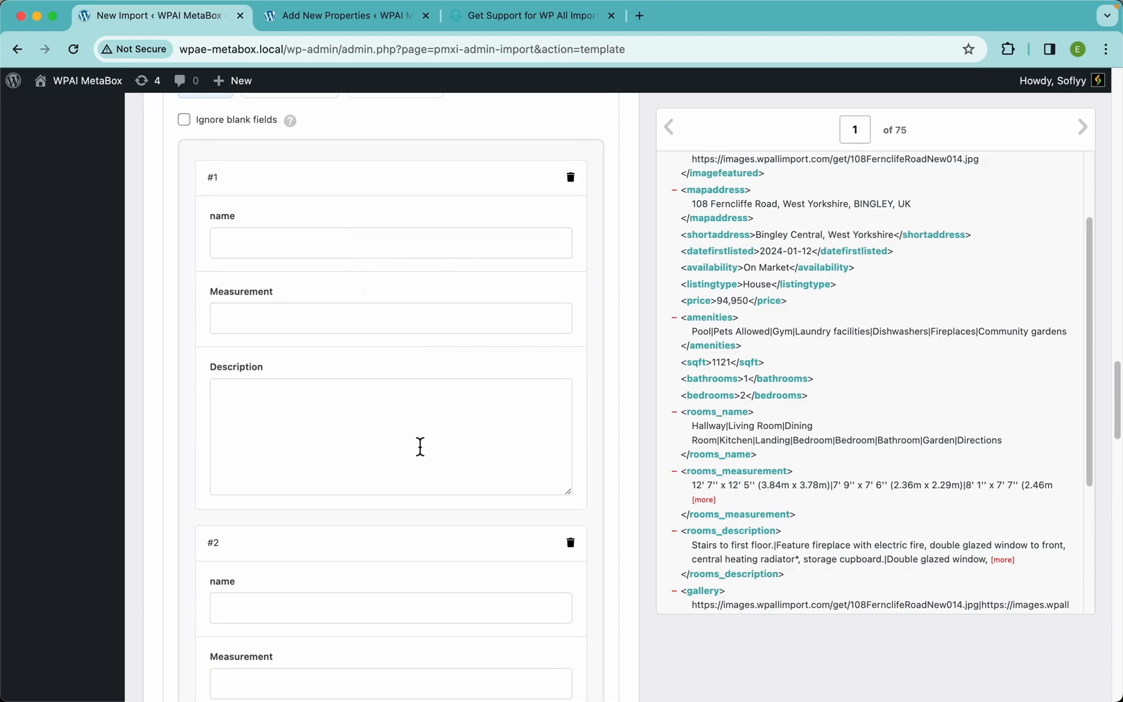
- Delete all rows from the Fixed Rooms group
scroll(422, 448, down, 4)
scroll(373, 429, down, 8)
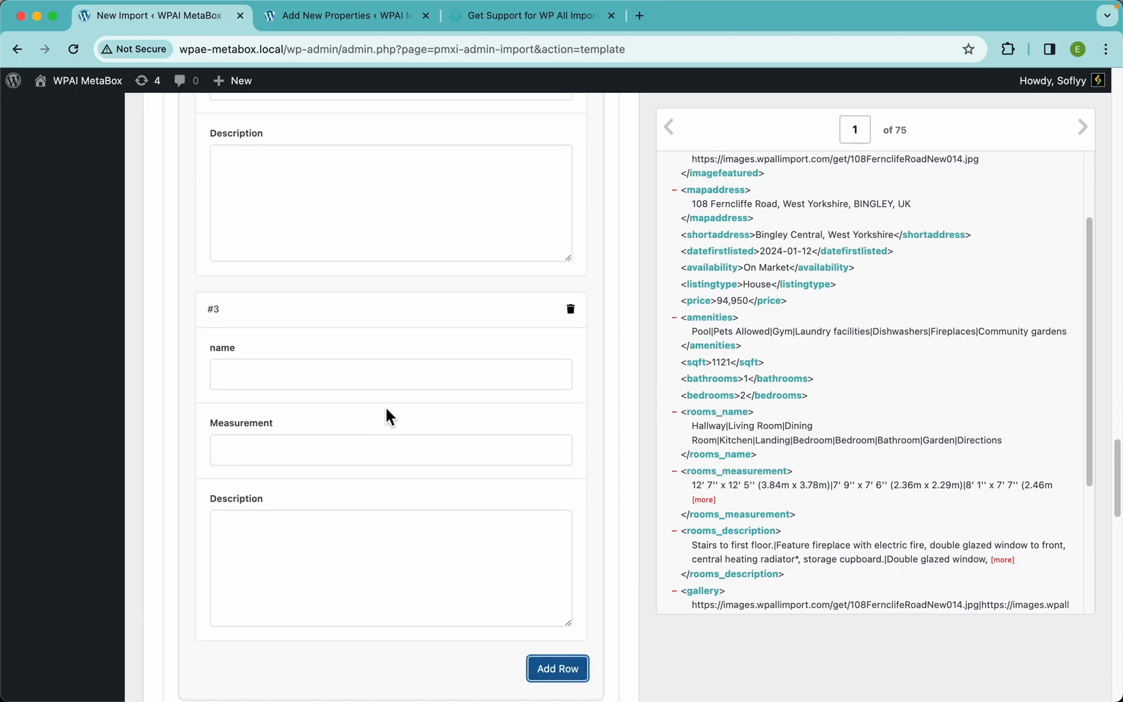
click(569, 310)
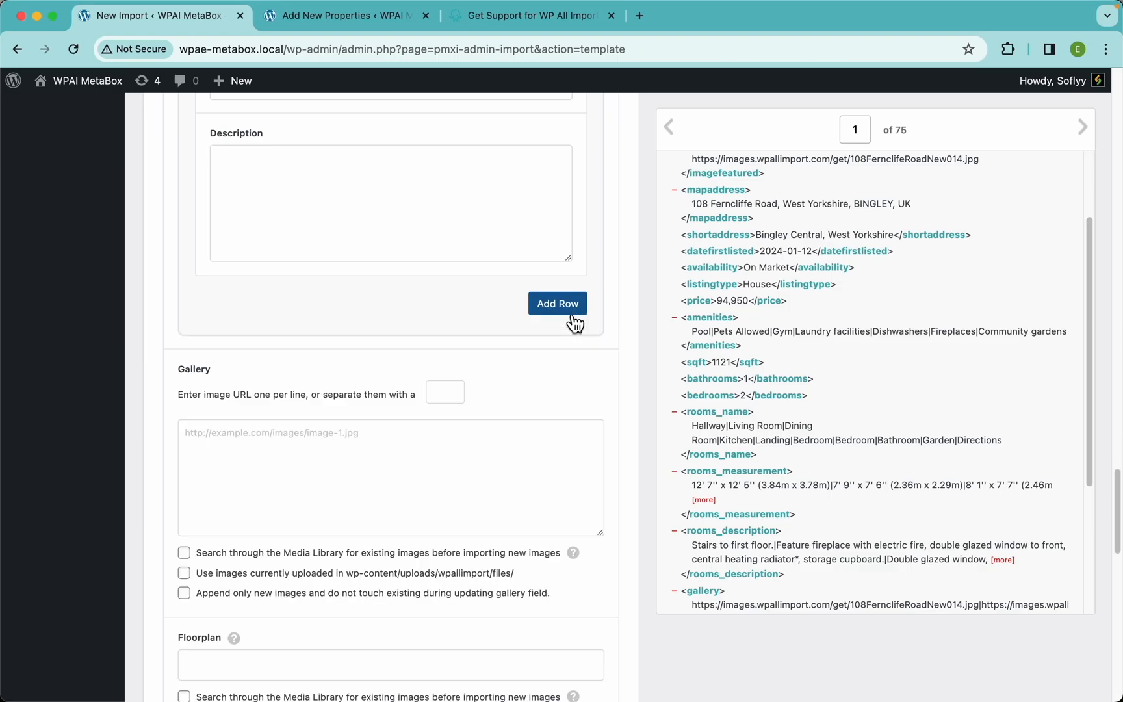
scroll(569, 314, up, 5)
scroll(576, 224, down, 7)
scroll(574, 222, up, 5)
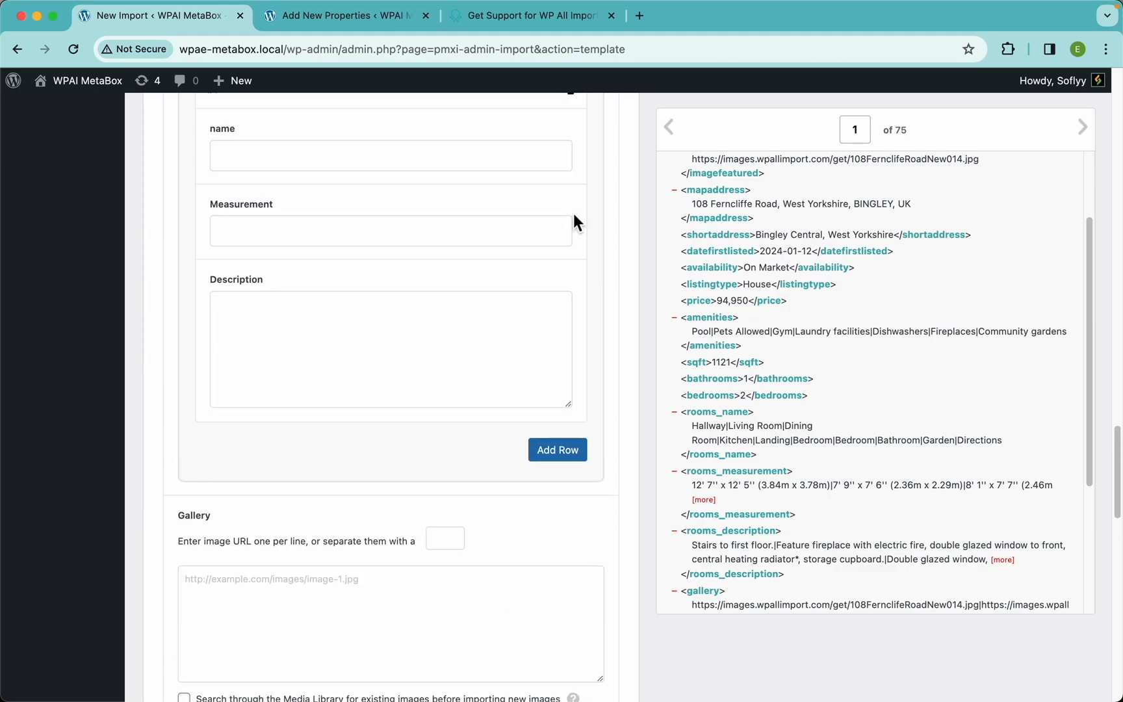
scroll(576, 161, up, 1)
click(571, 134)
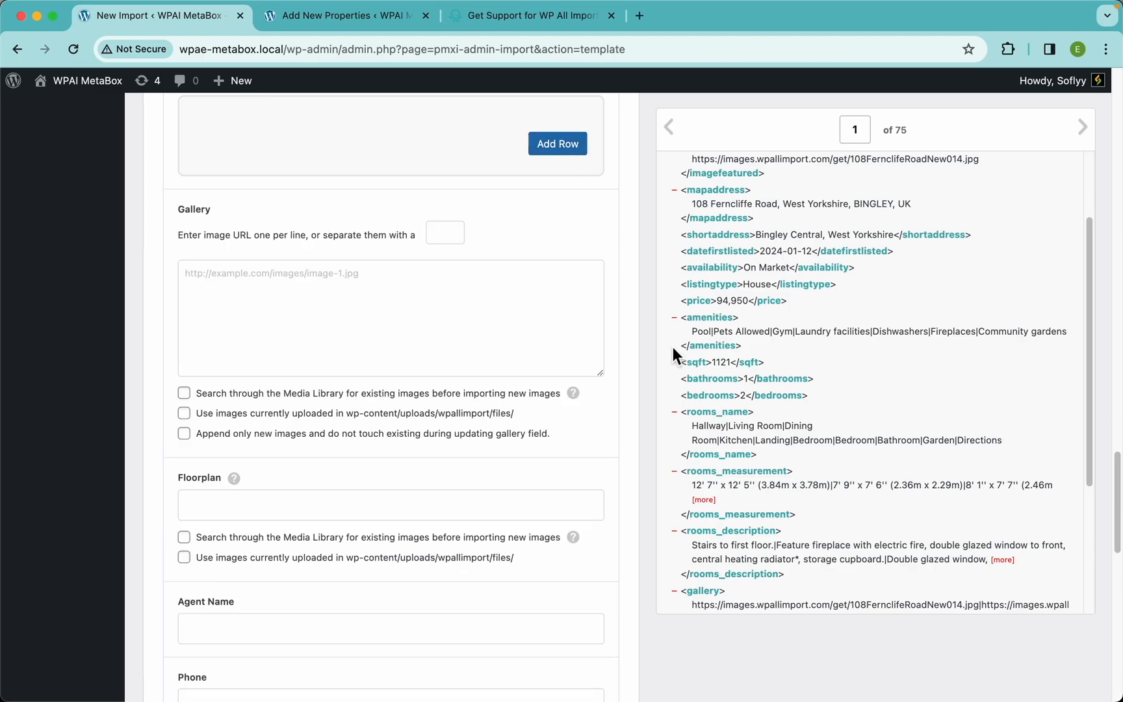
- Examine how the pipe-separated rooms_name, rooms_measurement and rooms_description values of record 1 correspond to each other
scroll(797, 472, up, 5)
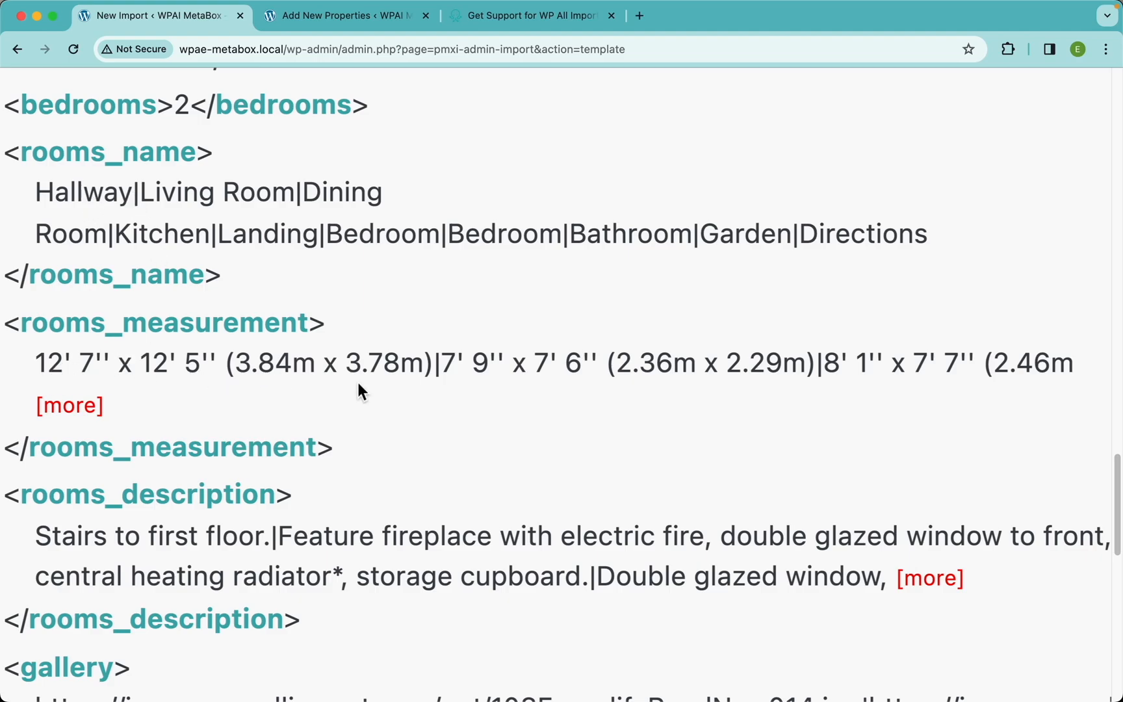
drag(434, 363, 48, 379)
click(331, 192)
drag(441, 362, 816, 365)
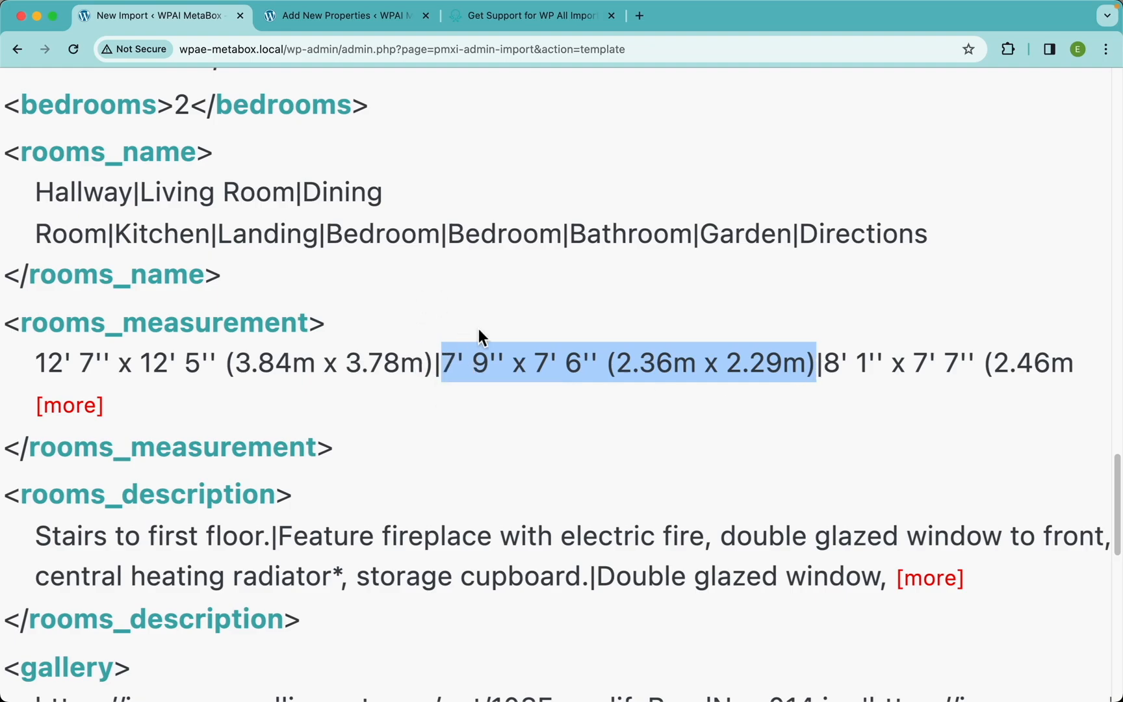
scroll(376, 358, down, 3)
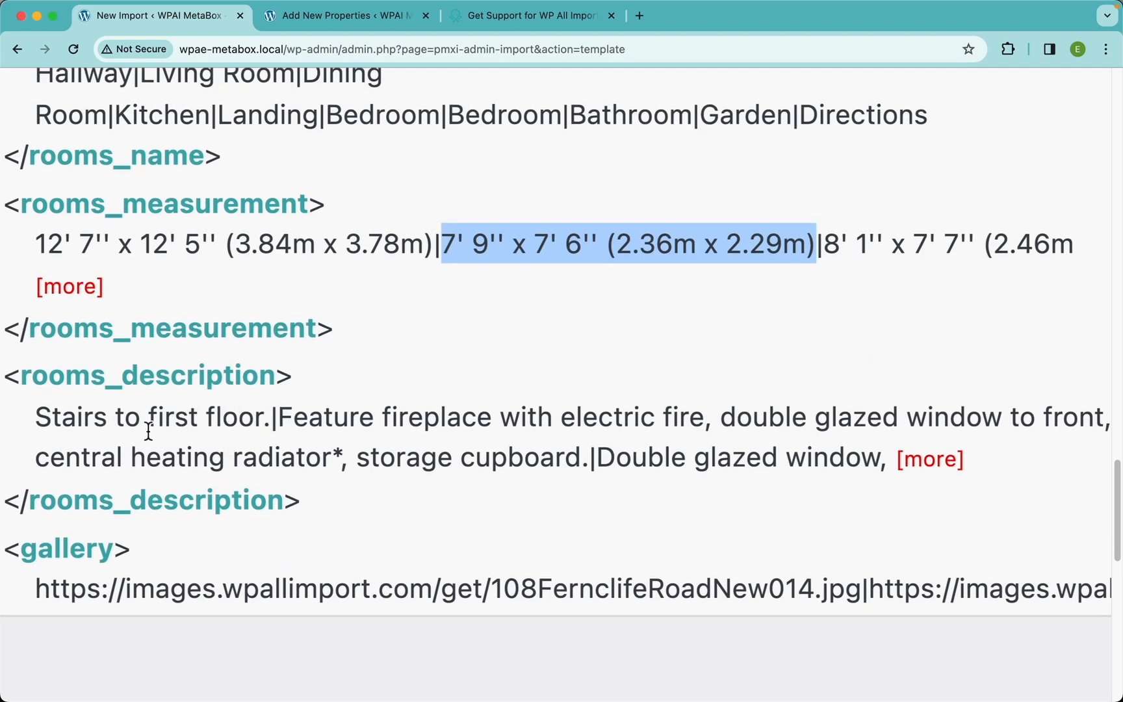
scroll(301, 376, up, 3)
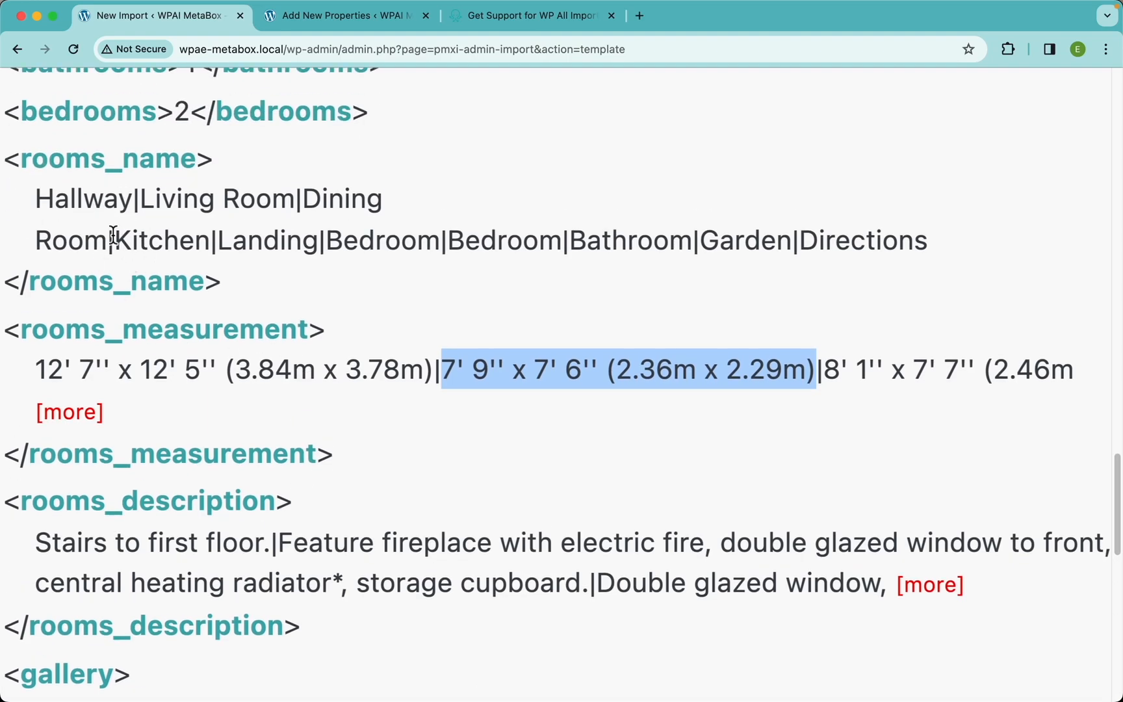
scroll(390, 359, down, 5)
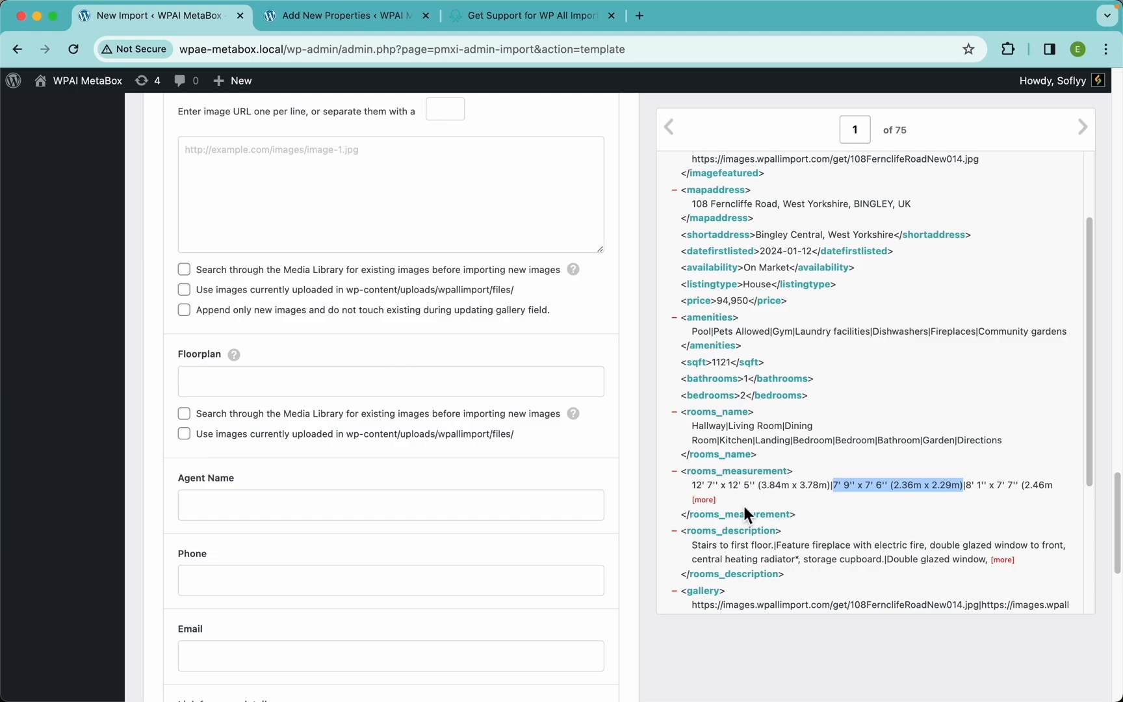
scroll(454, 395, up, 5)
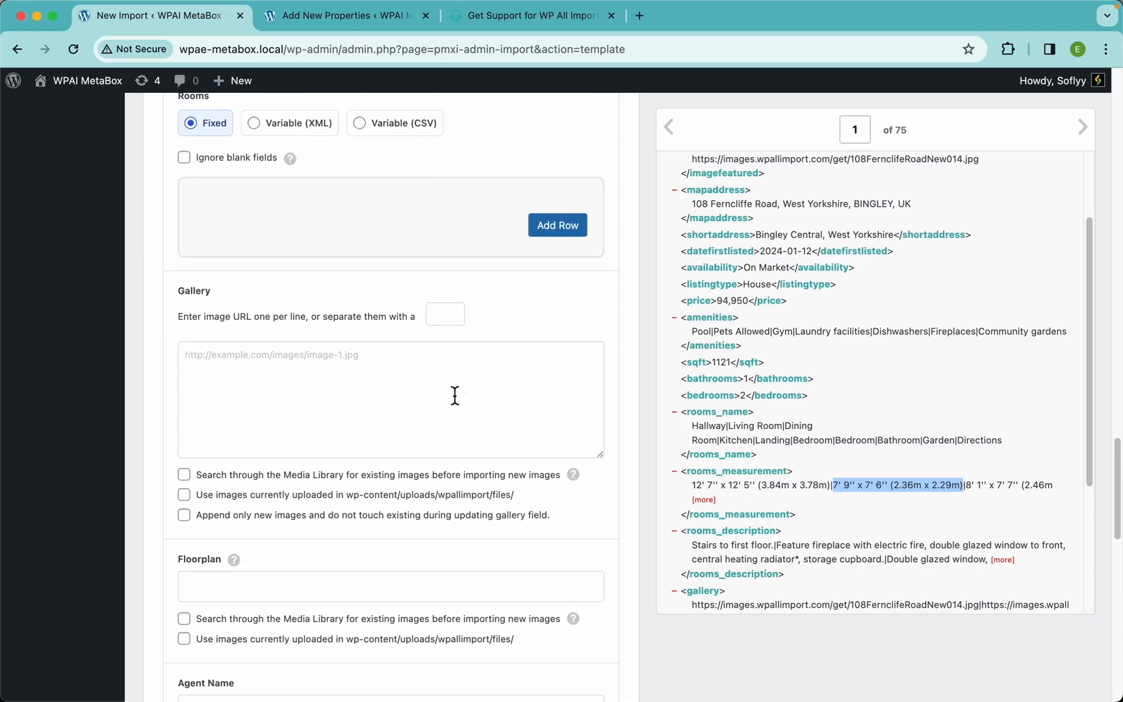
- Set the Rooms group to Variable (CSV) and compare the rooms data of records 1 and 2
click(408, 171)
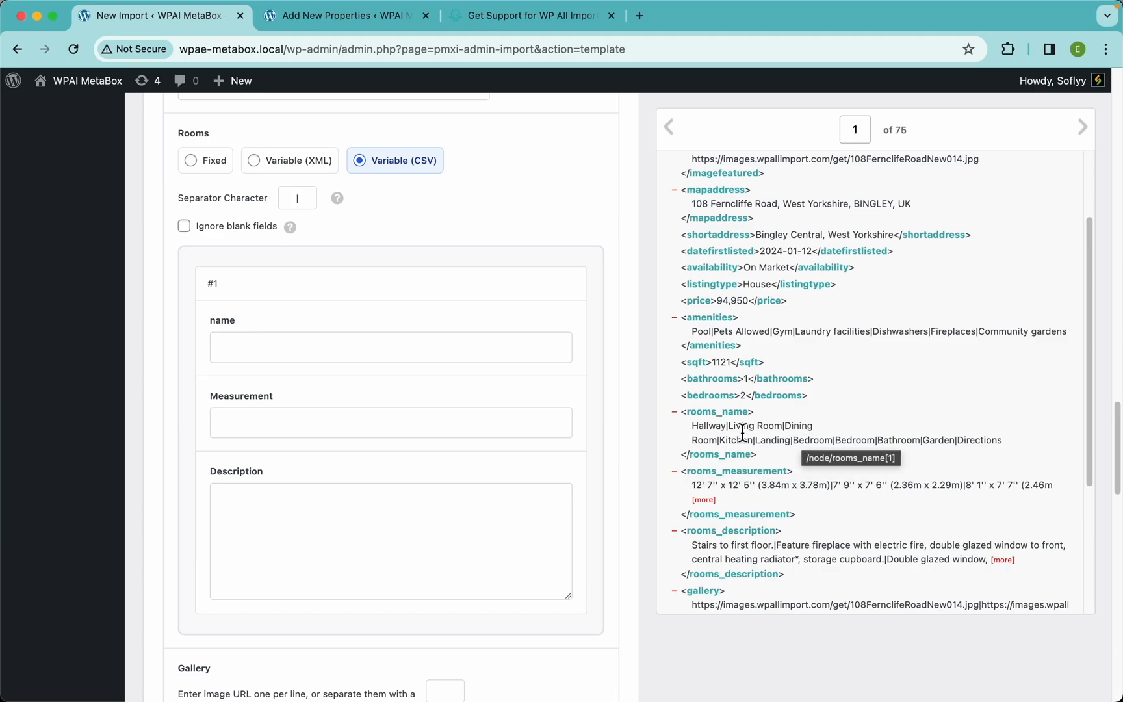
click(1083, 133)
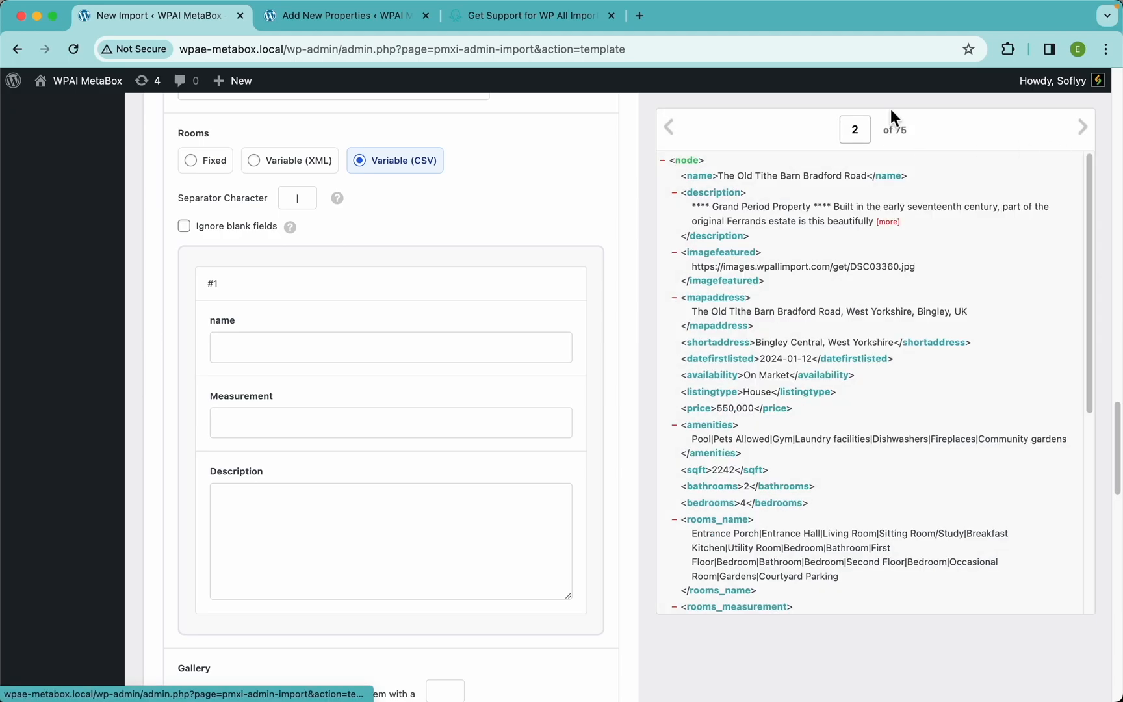
scroll(839, 474, down, 2)
scroll(838, 475, down, 1)
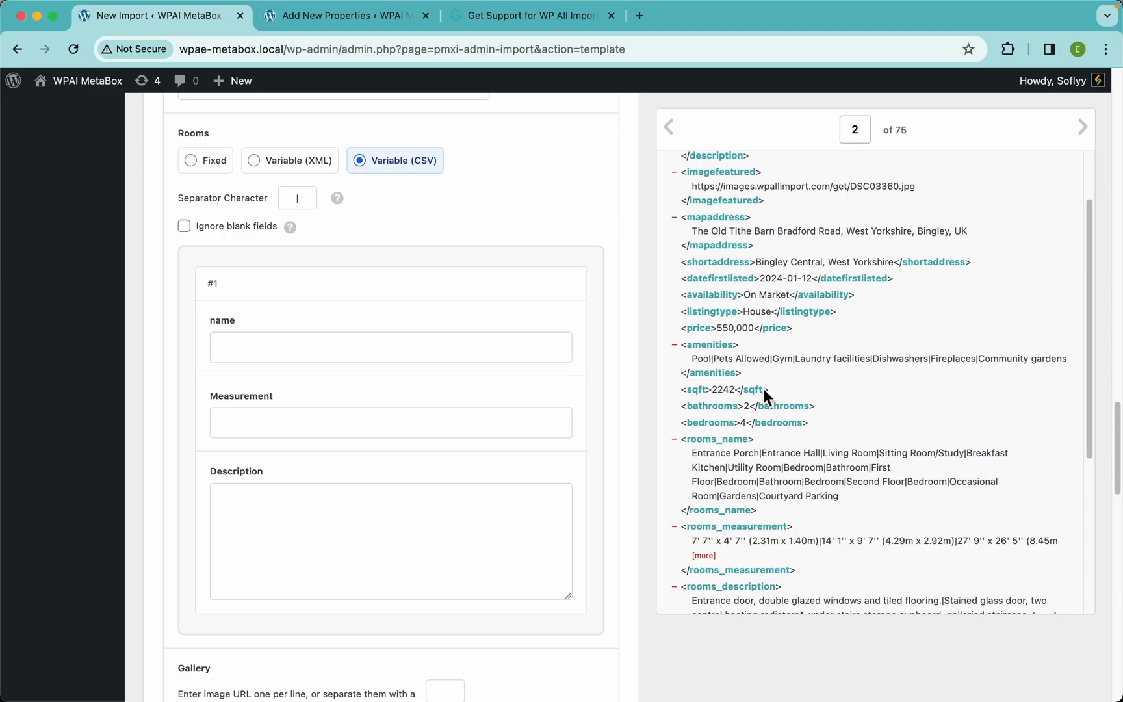
click(670, 128)
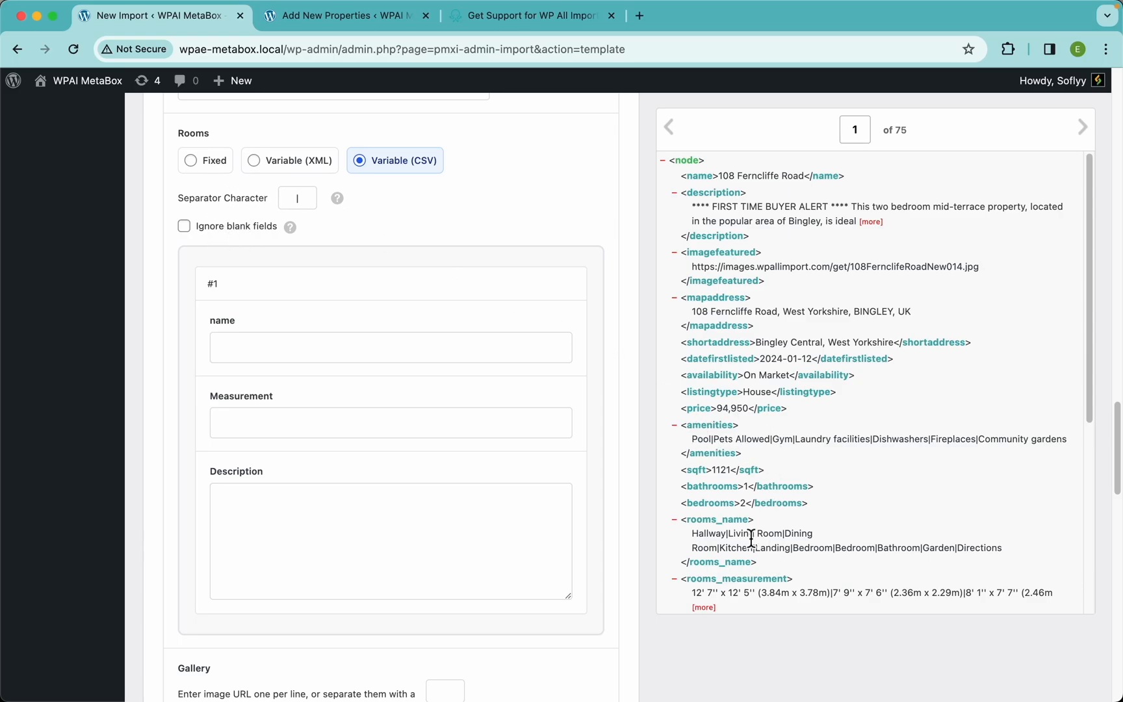
scroll(753, 541, down, 5)
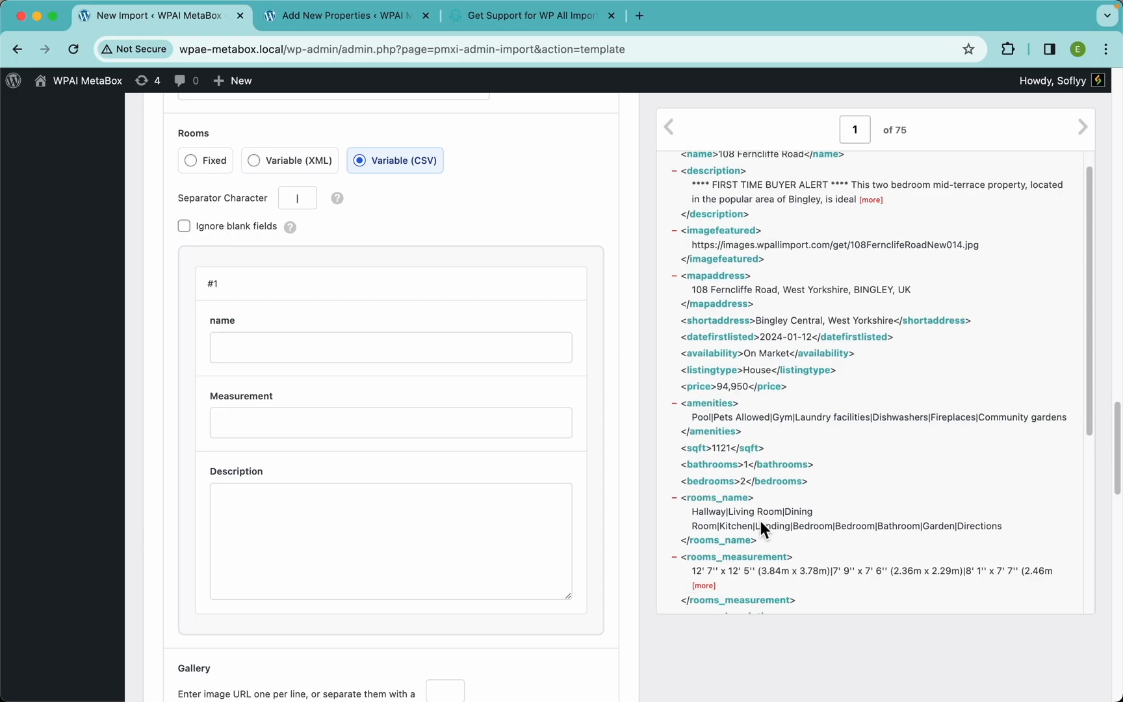
- Use | as the Rooms separator character and enable Ignore blank fields
double_click(302, 201)
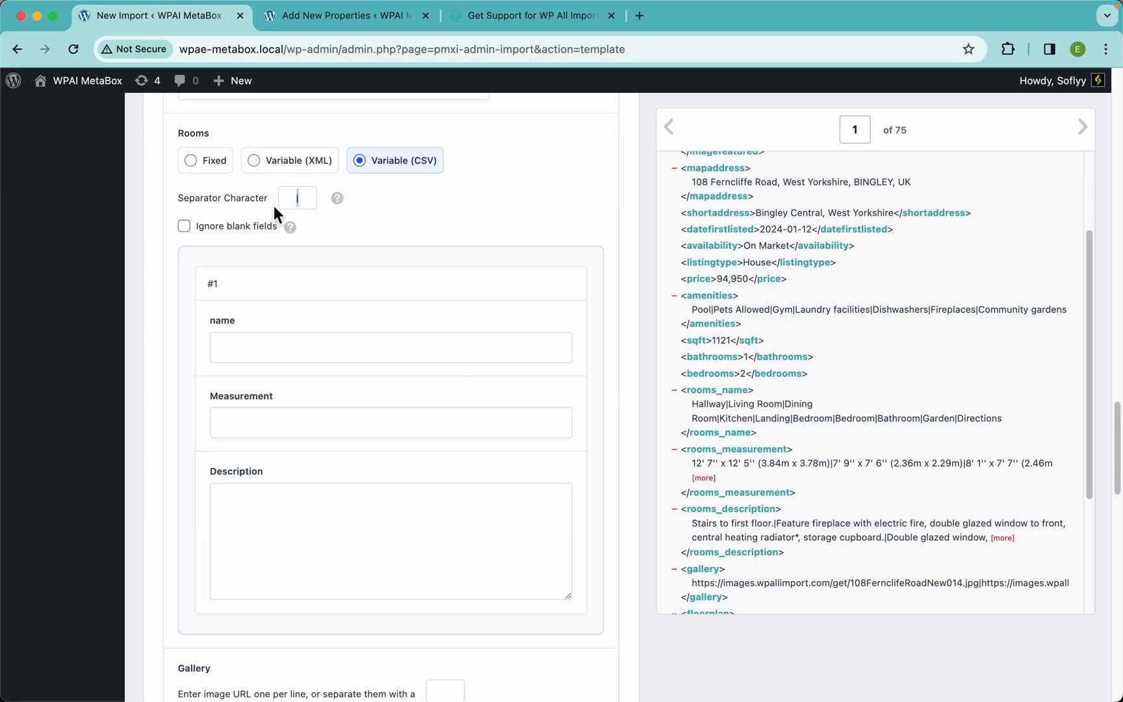
key(BackSpace)
click(254, 231)
mouse_move(293, 233)
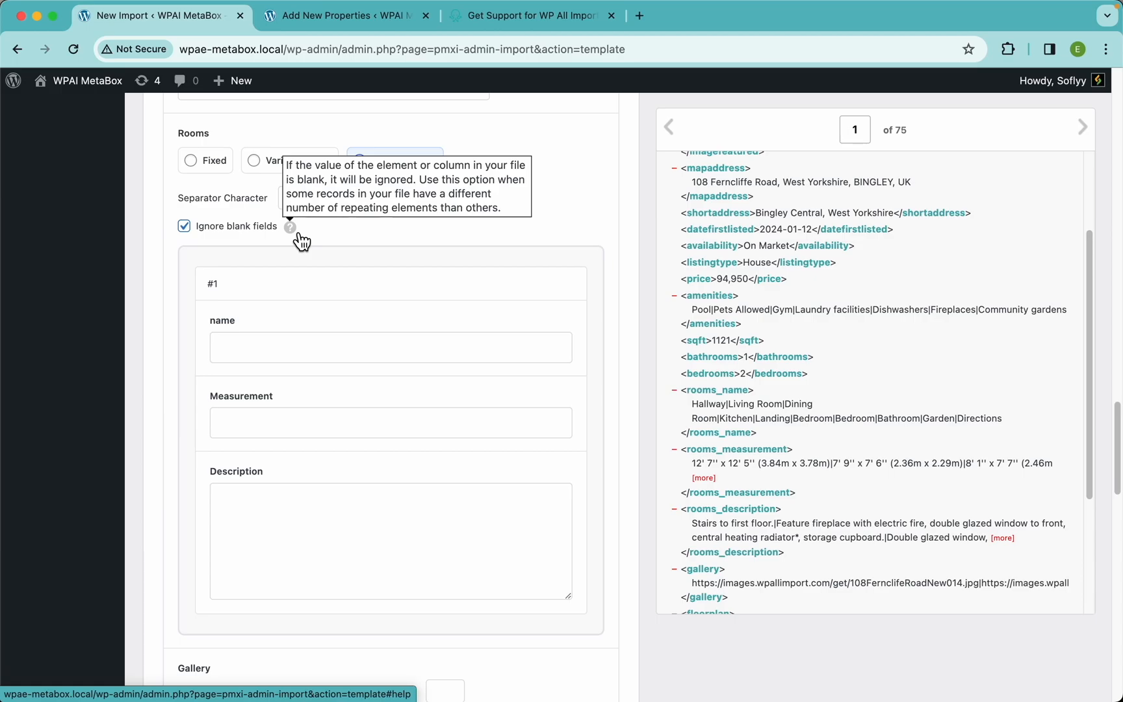
- Map the Rooms name, Measurement and Description fields to {rooms_name[1]}, {rooms_measurement[1]} and {rooms_description[1]}
scroll(442, 312, down, 3)
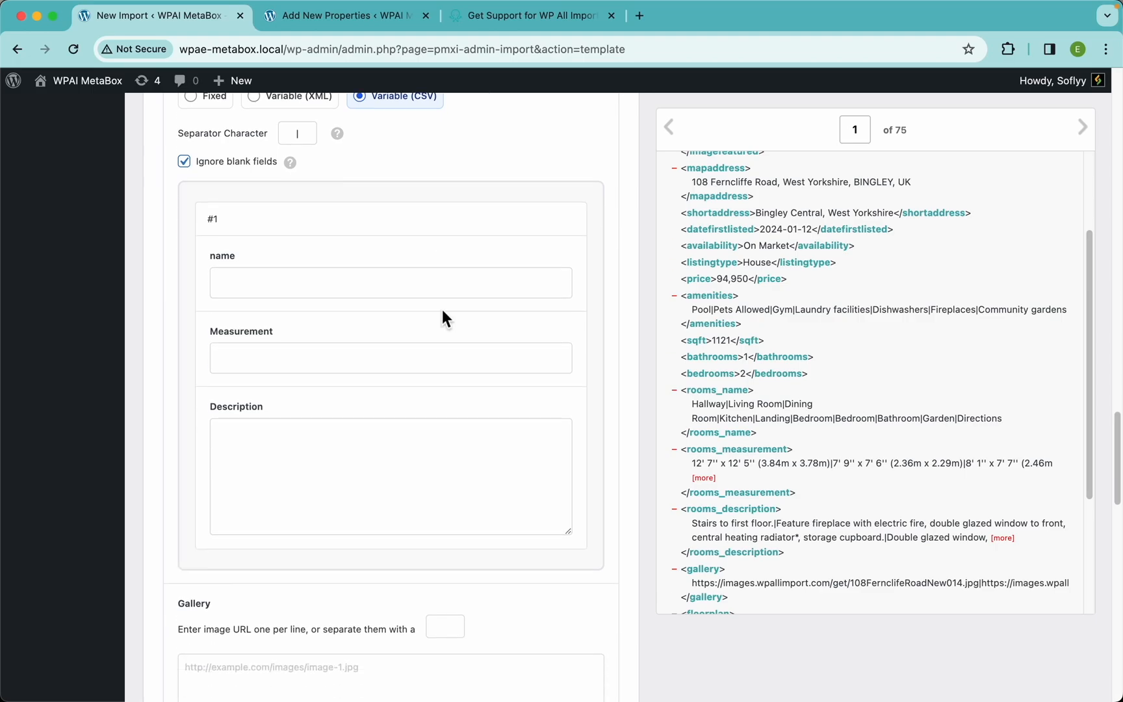
drag(718, 391, 398, 260)
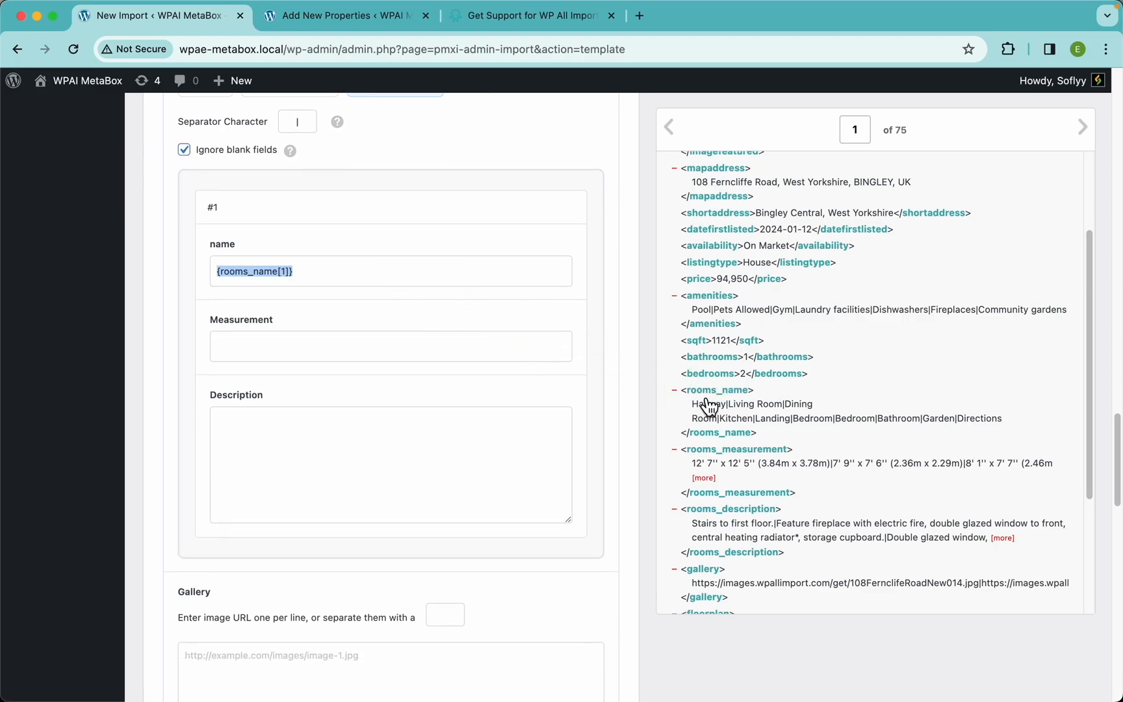
drag(720, 462, 370, 347)
drag(727, 510, 428, 444)
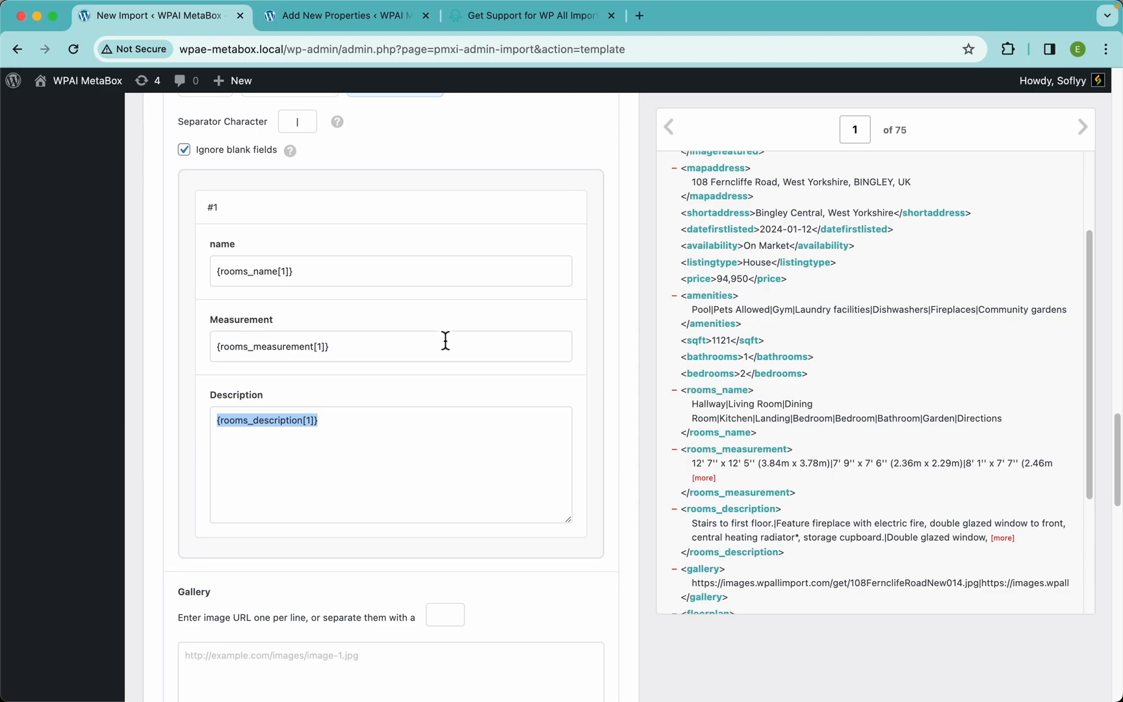
click(460, 322)
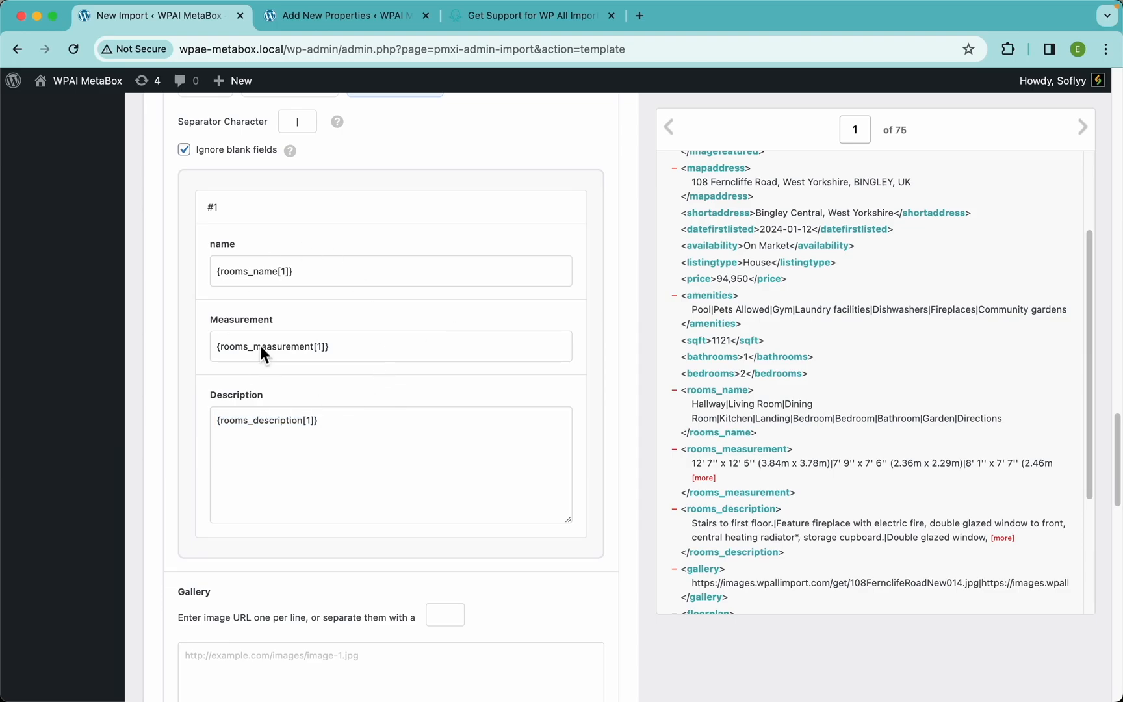
scroll(397, 221, up, 3)
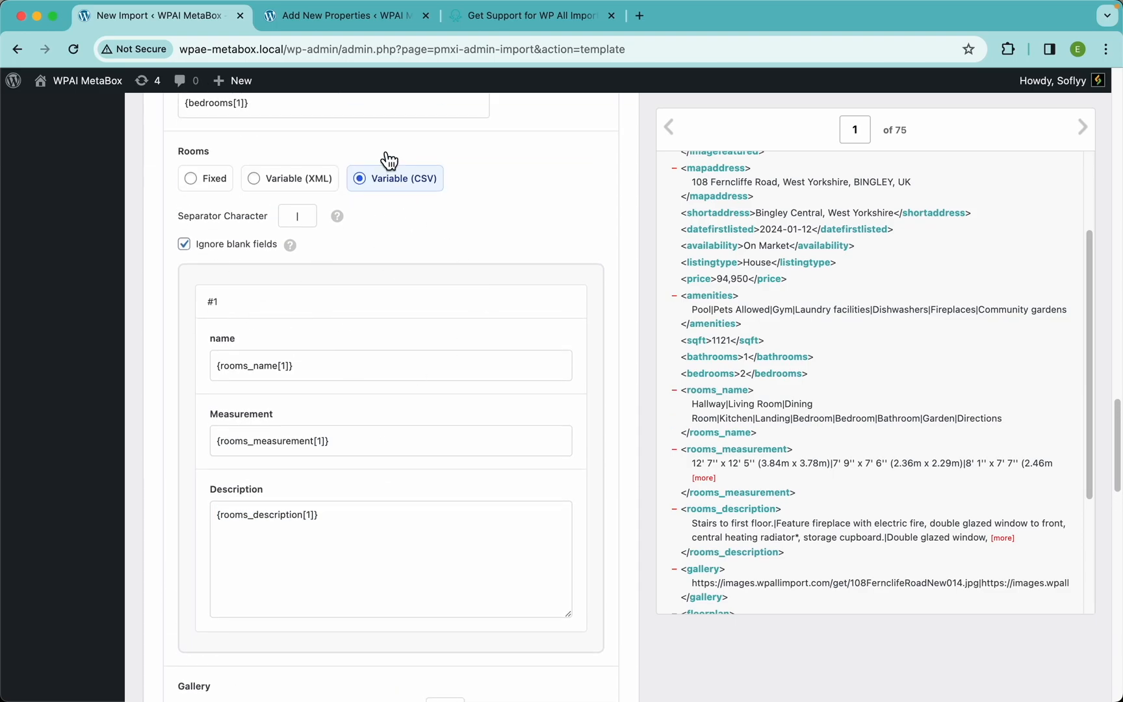
- Check the fields on the Add New Properties page and return to the import template
click(344, 15)
scroll(411, 221, up, 10)
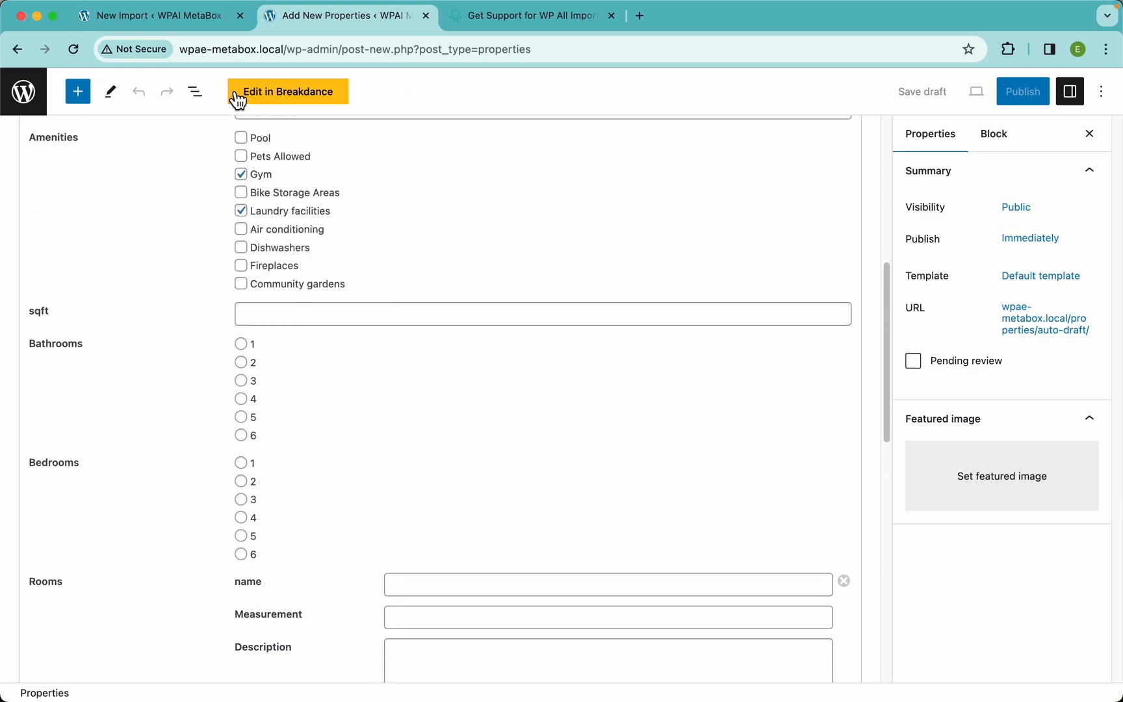
click(201, 29)
- Examine the pipe-separated gallery URLs of record 1, viewing the first image in a separate browser tab and closing it
scroll(338, 416, down, 7)
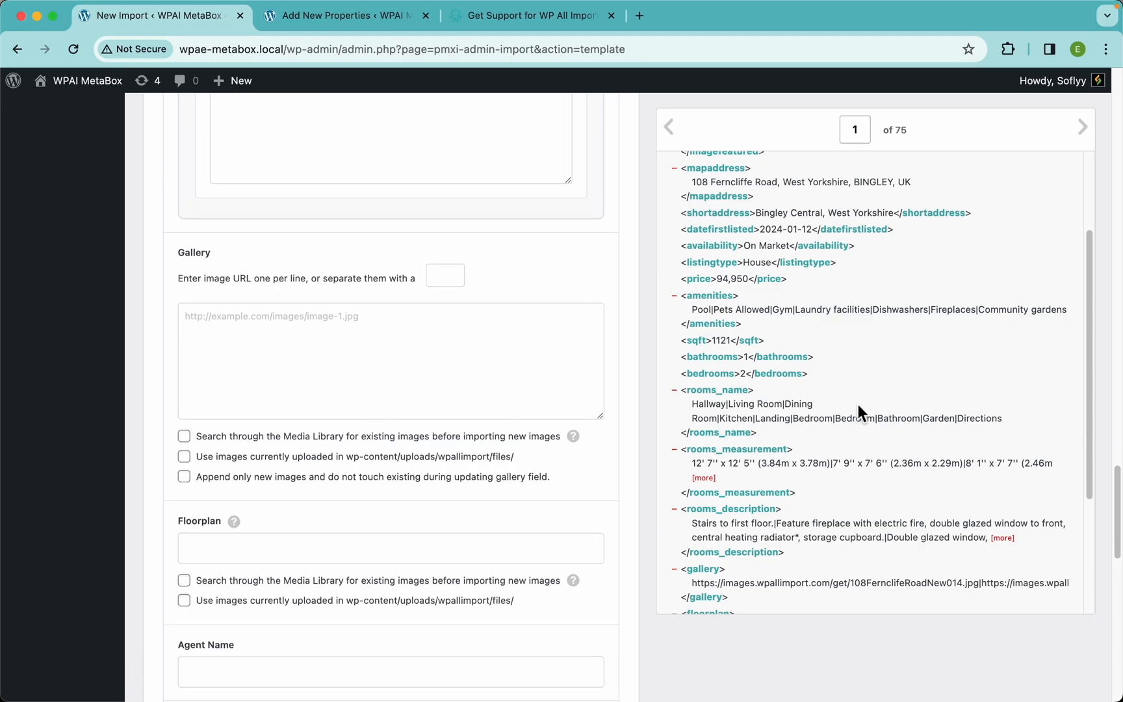
scroll(858, 410, down, 5)
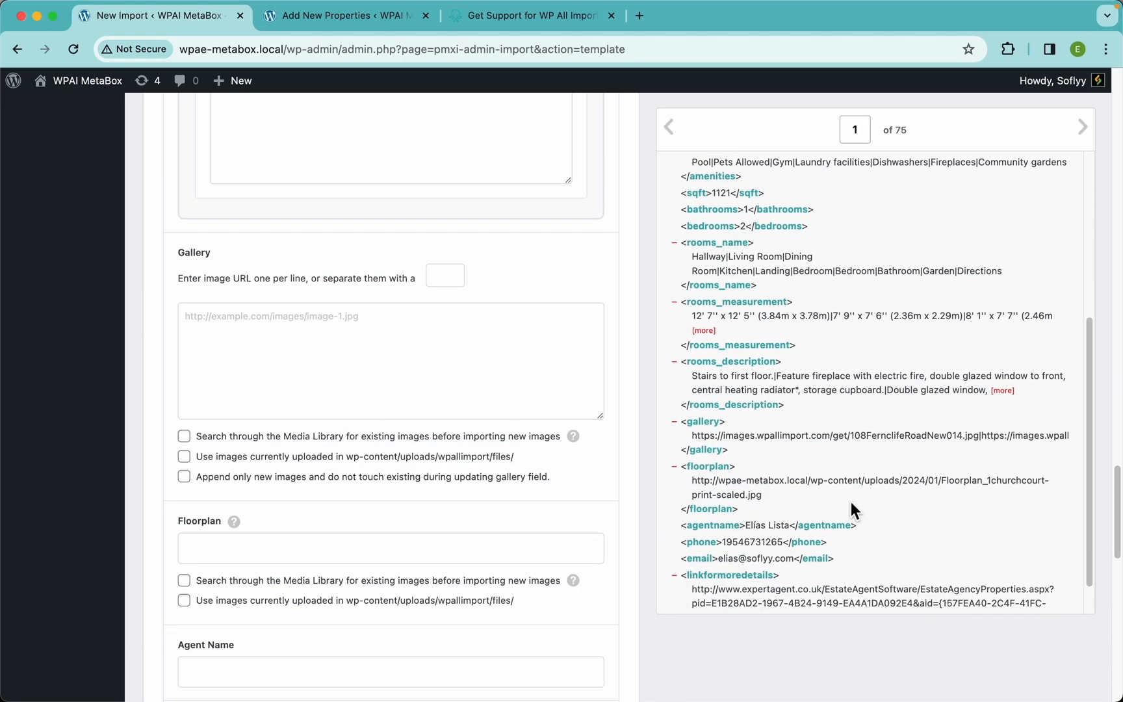
scroll(851, 423, up, 5)
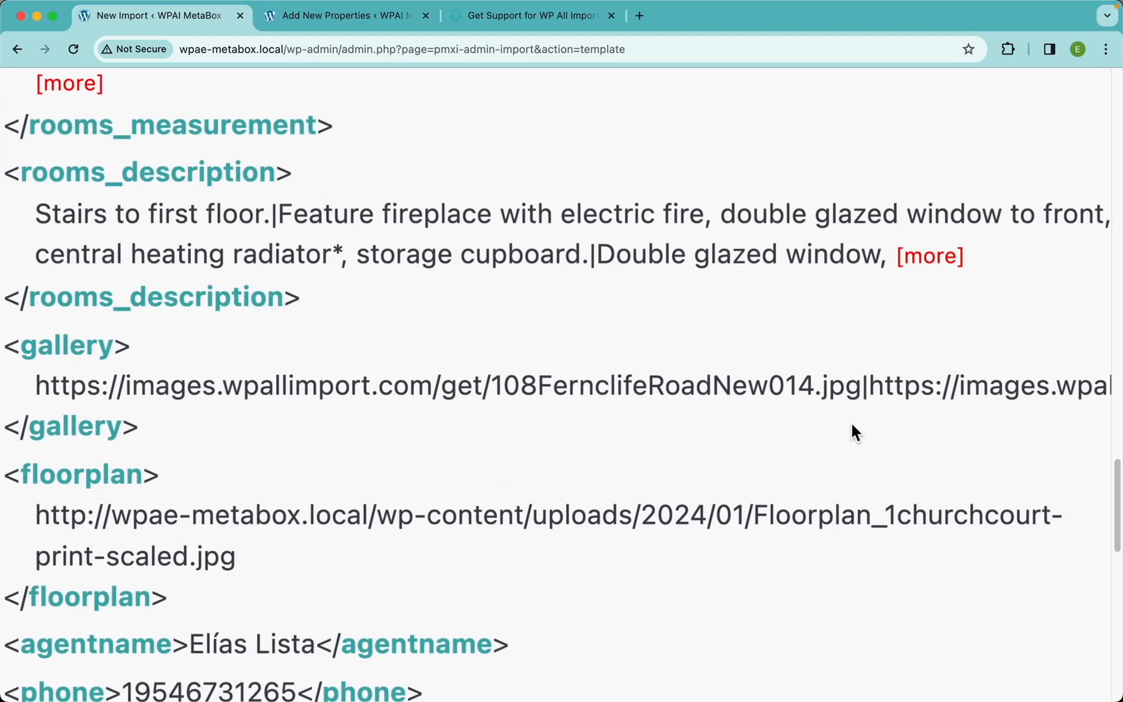
drag(36, 385, 861, 386)
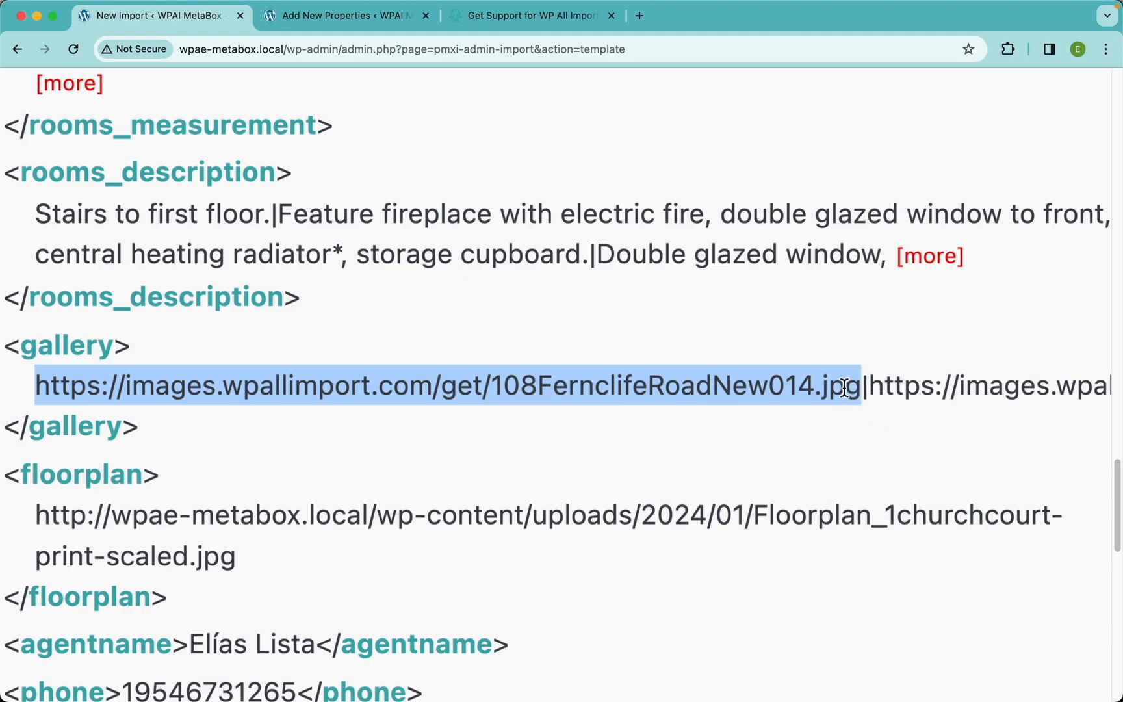
key(super+c)
key(super+t)
key(super+v)
key(Return)
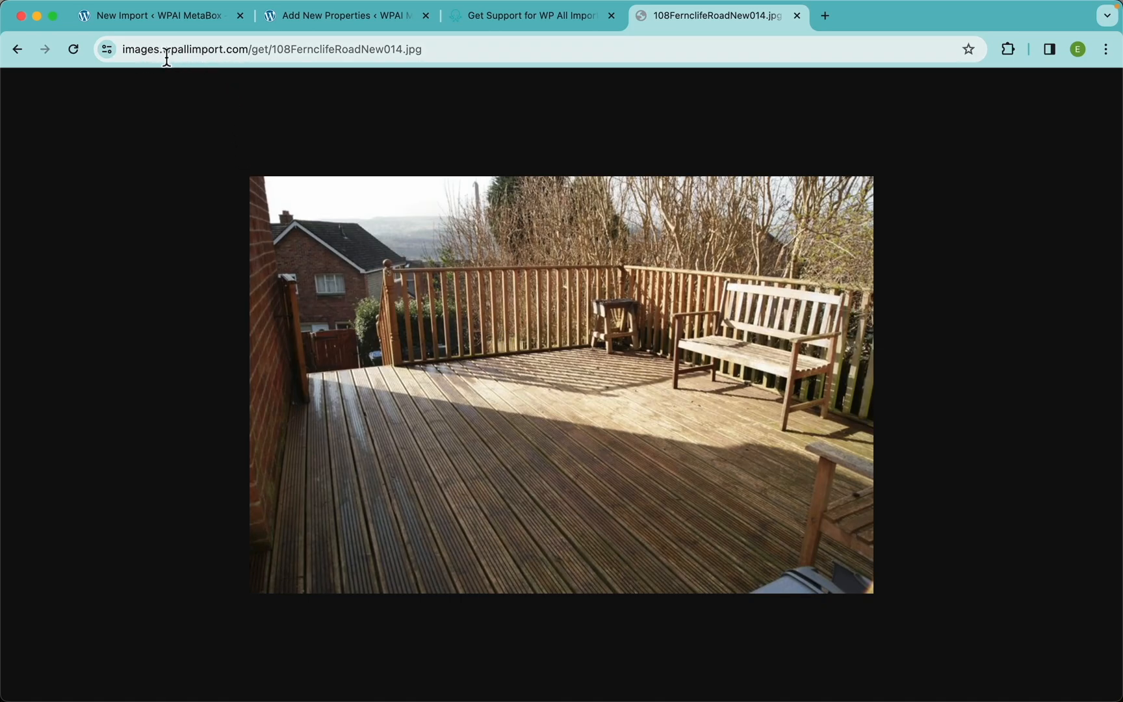
key(super+w)
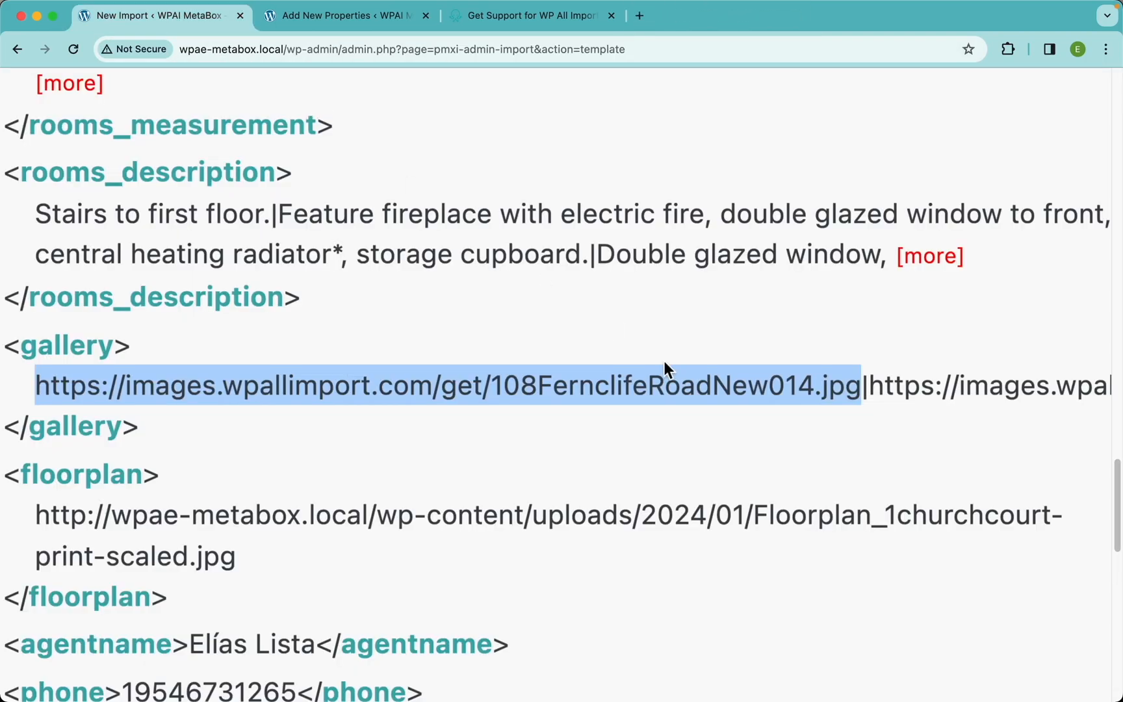
click(875, 386)
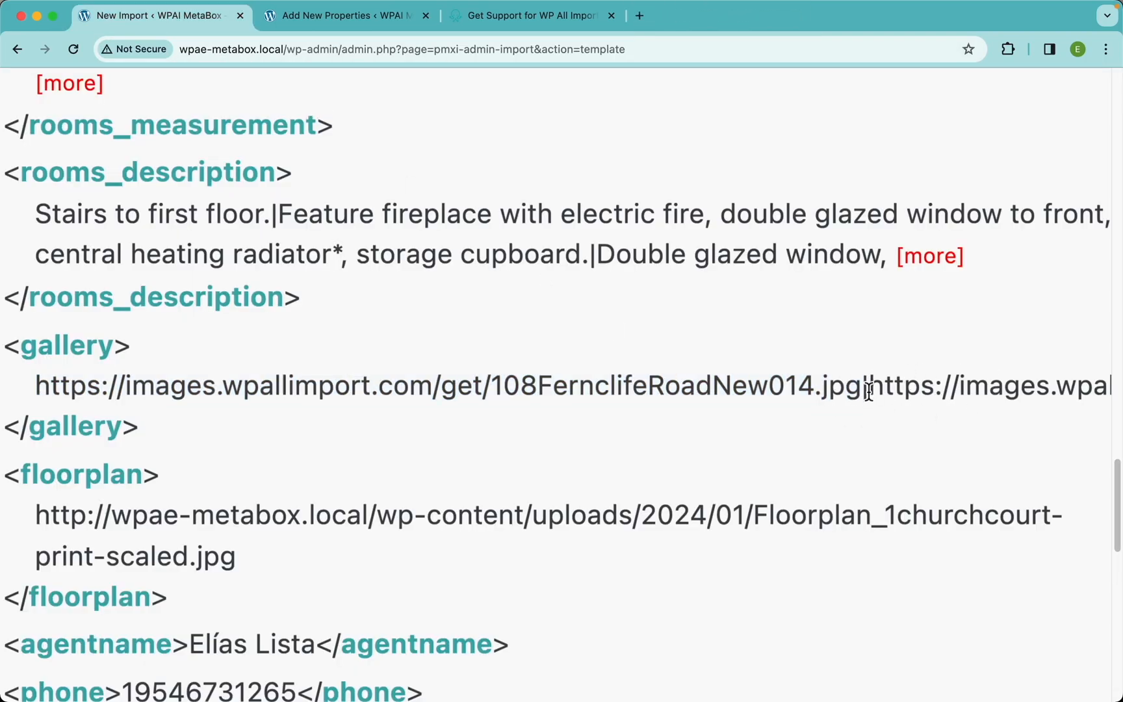
- Use | as the Gallery image URL separator and map the Gallery field to {gallery[1]}
double_click(865, 385)
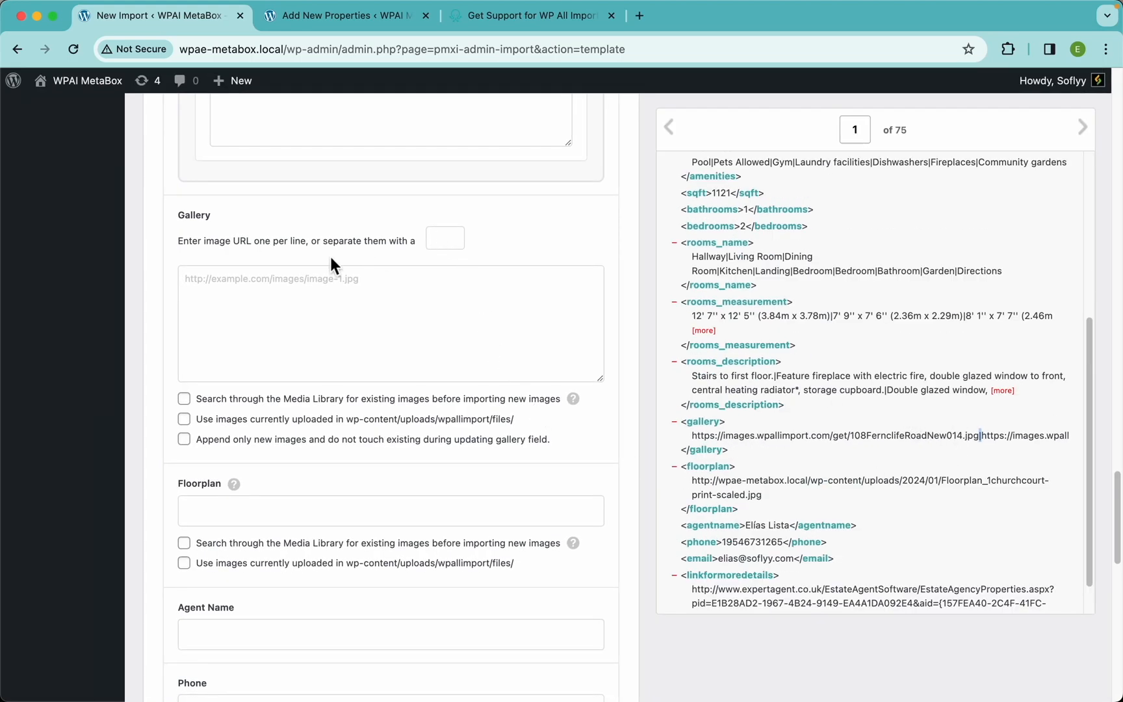
click(451, 243)
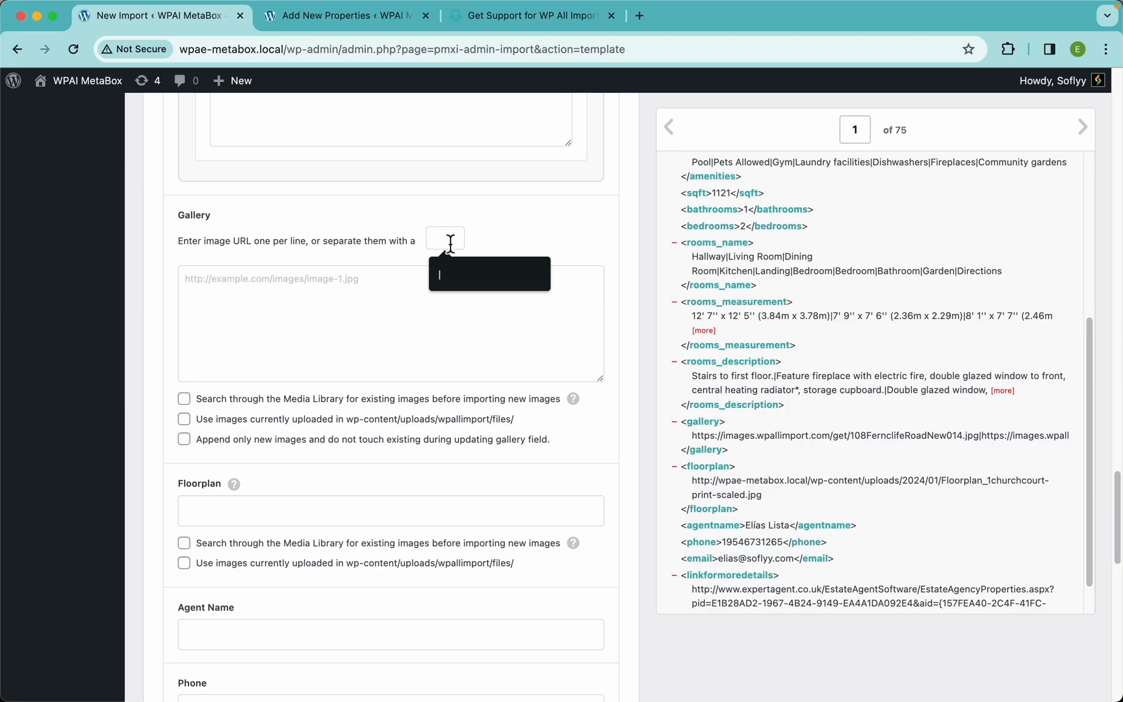
text(|)
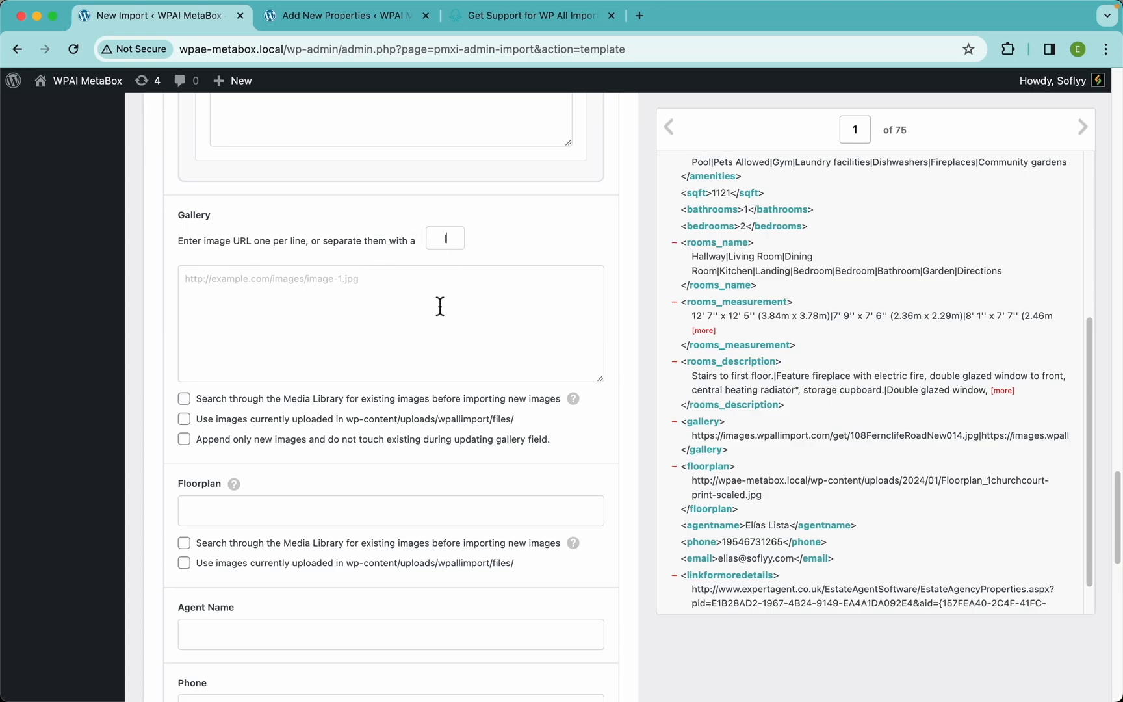
drag(713, 440, 477, 315)
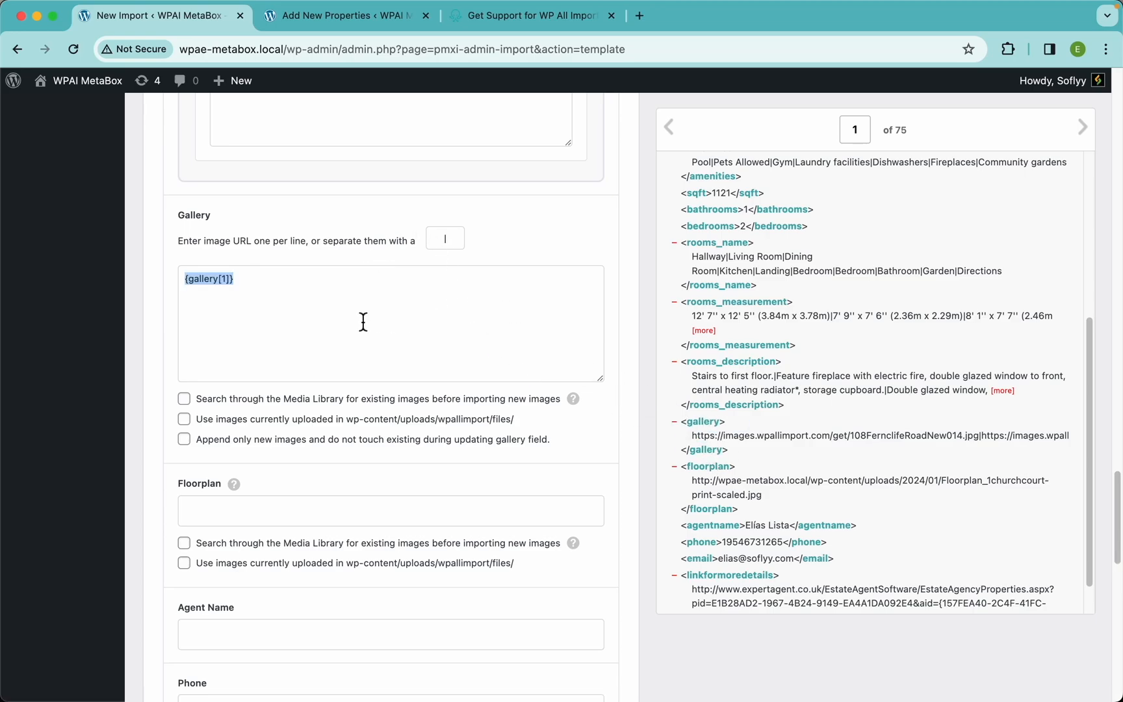
- Enable searching the Media Library for existing Gallery images, matched by URL, and compare with the featured image options in the Images section
click(302, 404)
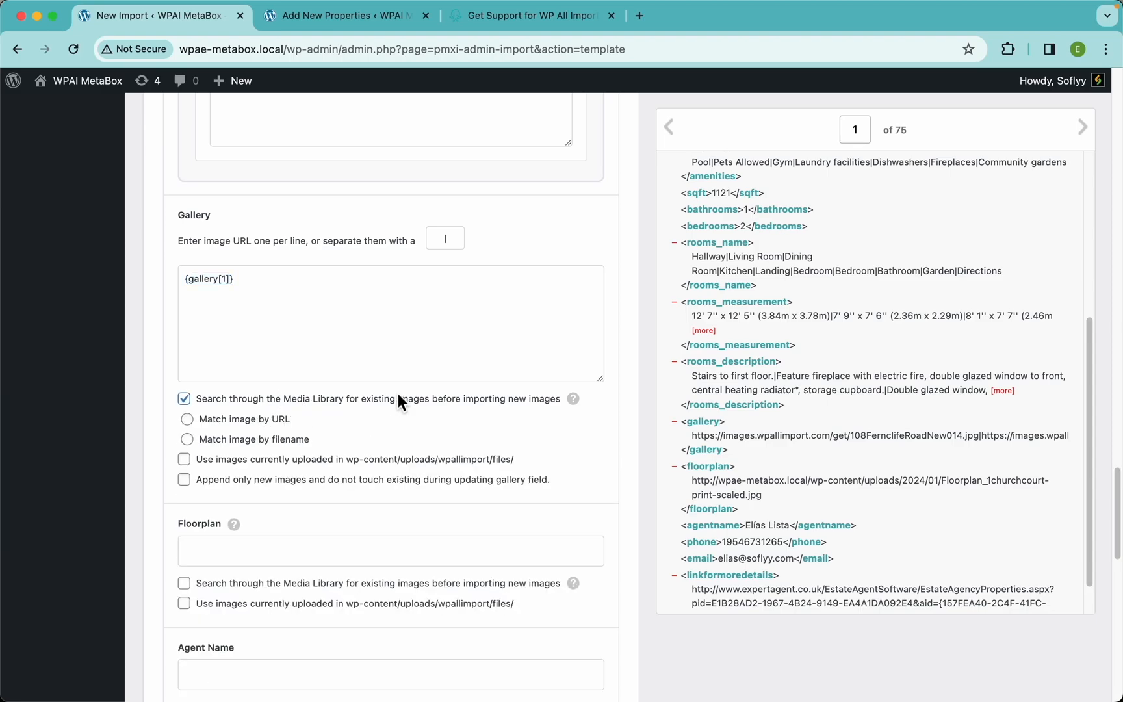
click(253, 421)
scroll(402, 413, up, 15)
scroll(404, 404, up, 4)
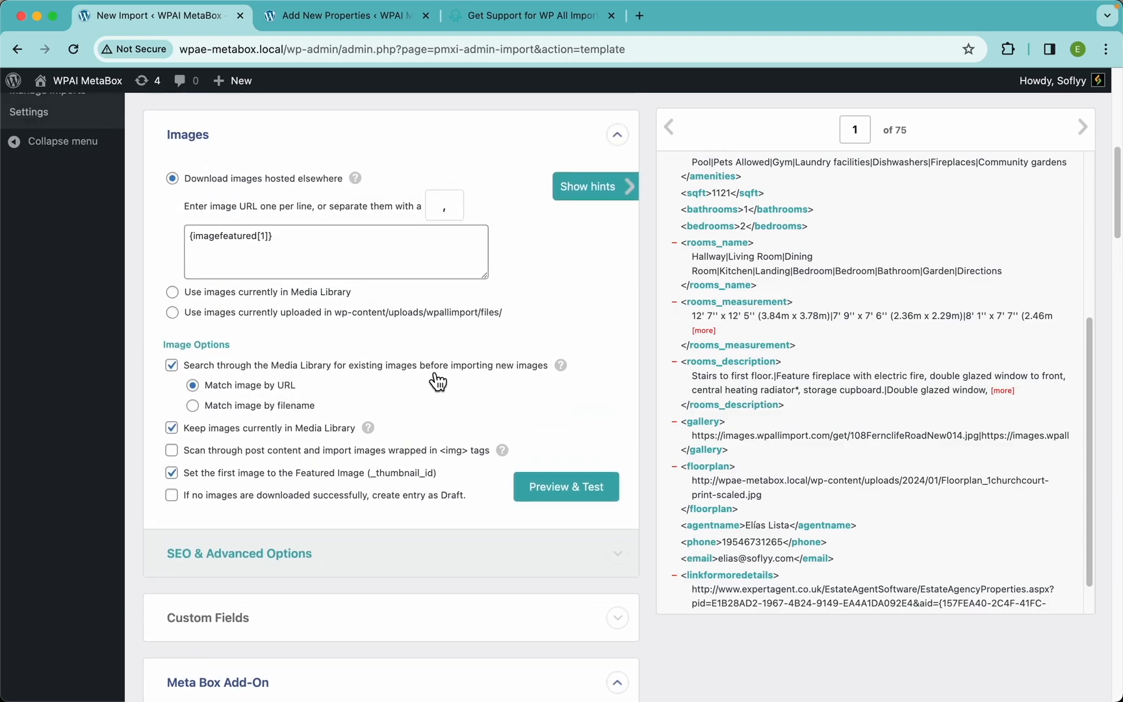
scroll(381, 435, down, 12)
scroll(381, 438, down, 12)
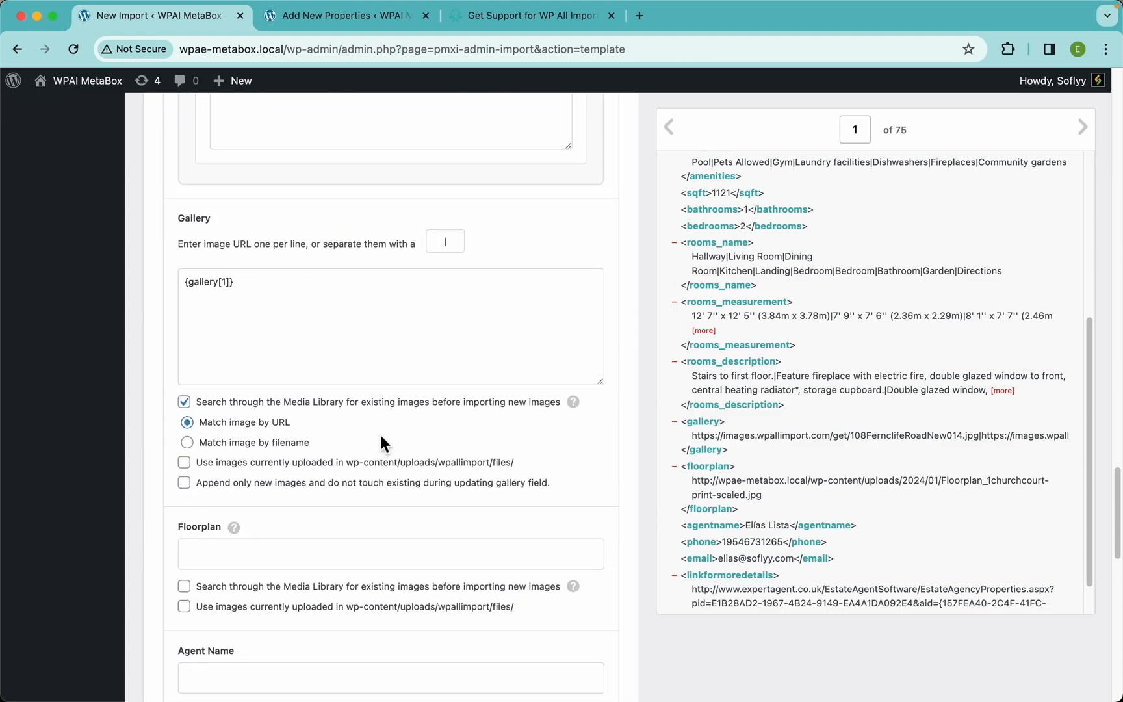
- Map the Floorplan field to {floorplan[1]} and have it search the Media Library for existing images, matching by URL
scroll(381, 441, up, 3)
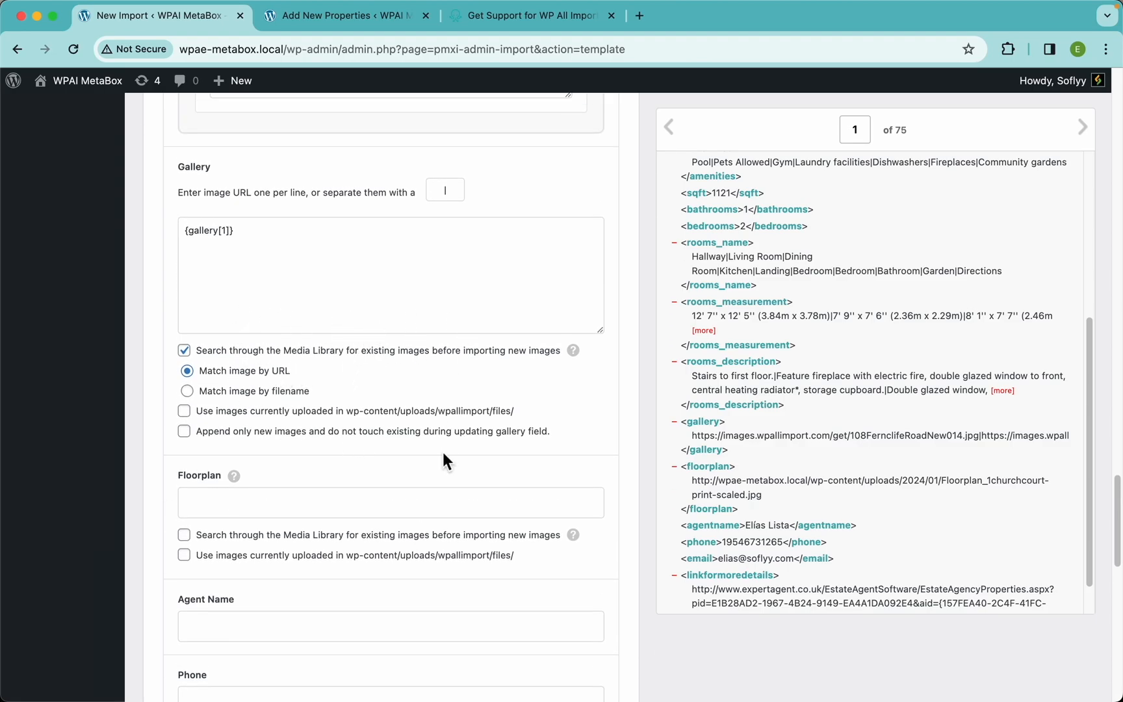
scroll(442, 452, down, 3)
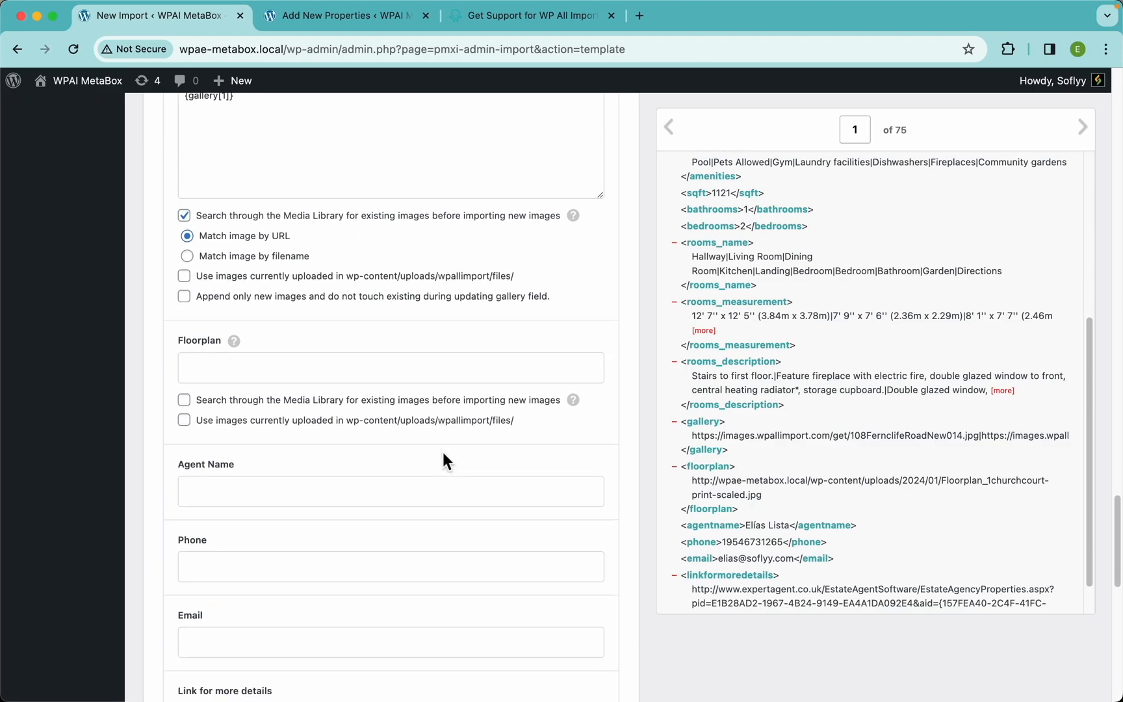
drag(715, 477, 480, 363)
click(345, 397)
click(248, 420)
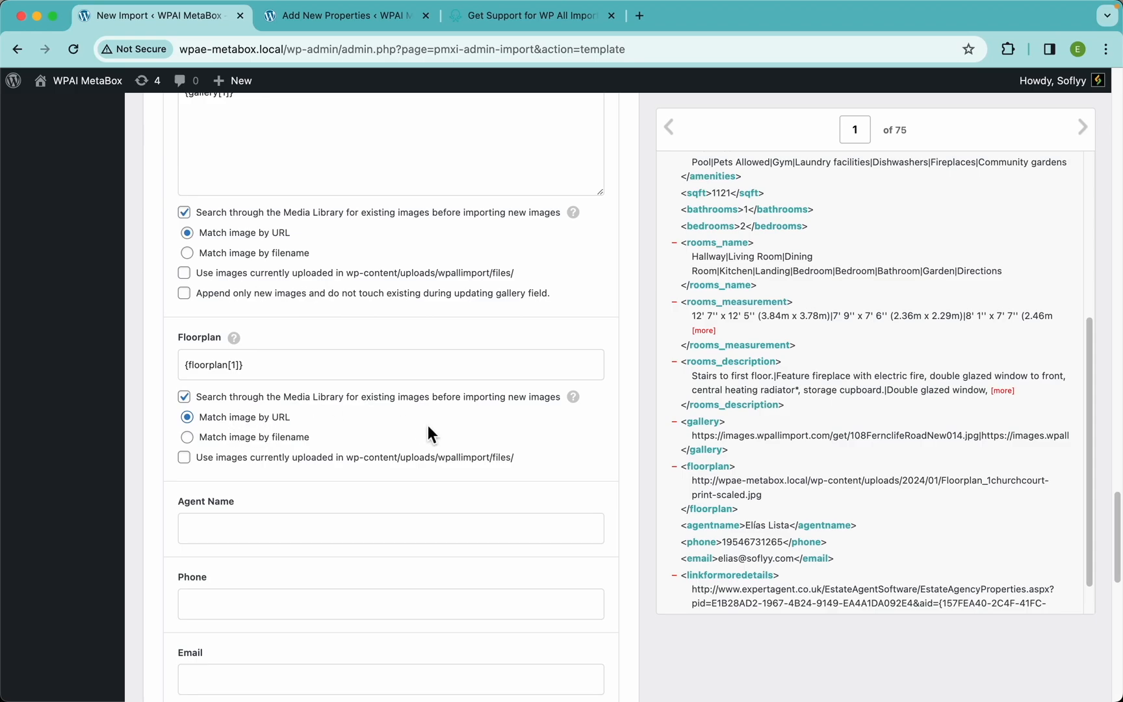
- Map Agent Name, Phone, Email and Link for more details to {agentname[1]}, {phone[1]}, {email[1]} and {linkformoredetails[1]}
scroll(427, 429, down, 3)
scroll(737, 448, down, 1)
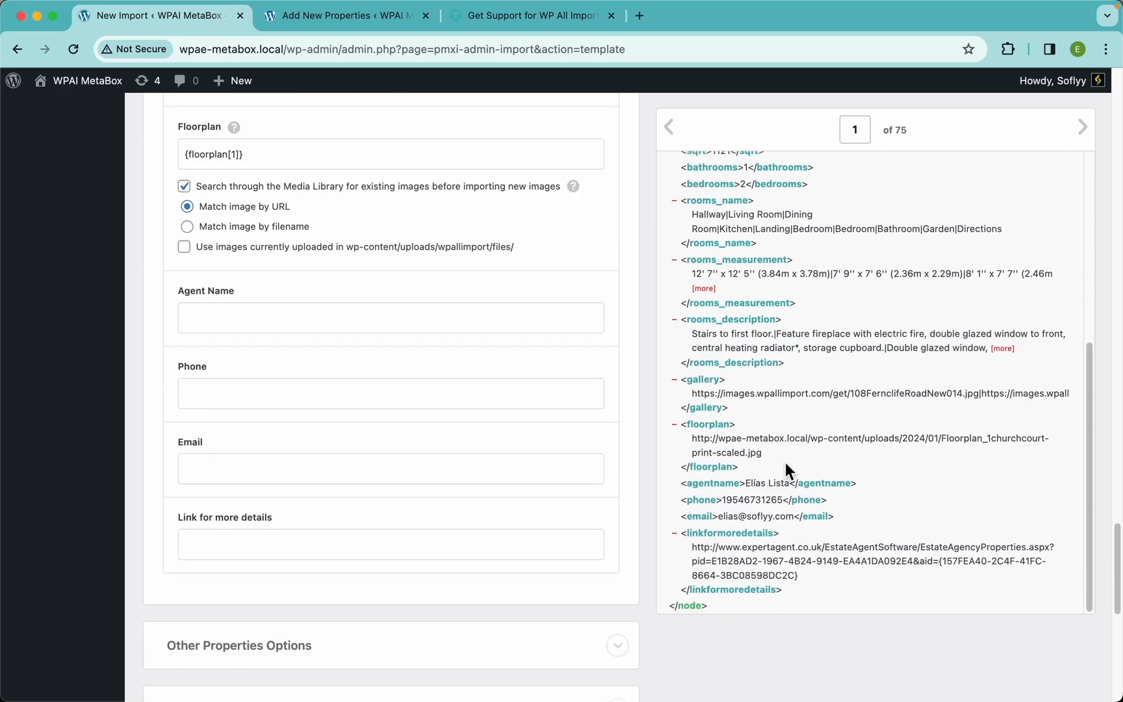
drag(719, 485, 431, 317)
drag(706, 511, 466, 391)
drag(706, 526, 491, 462)
drag(716, 545, 474, 547)
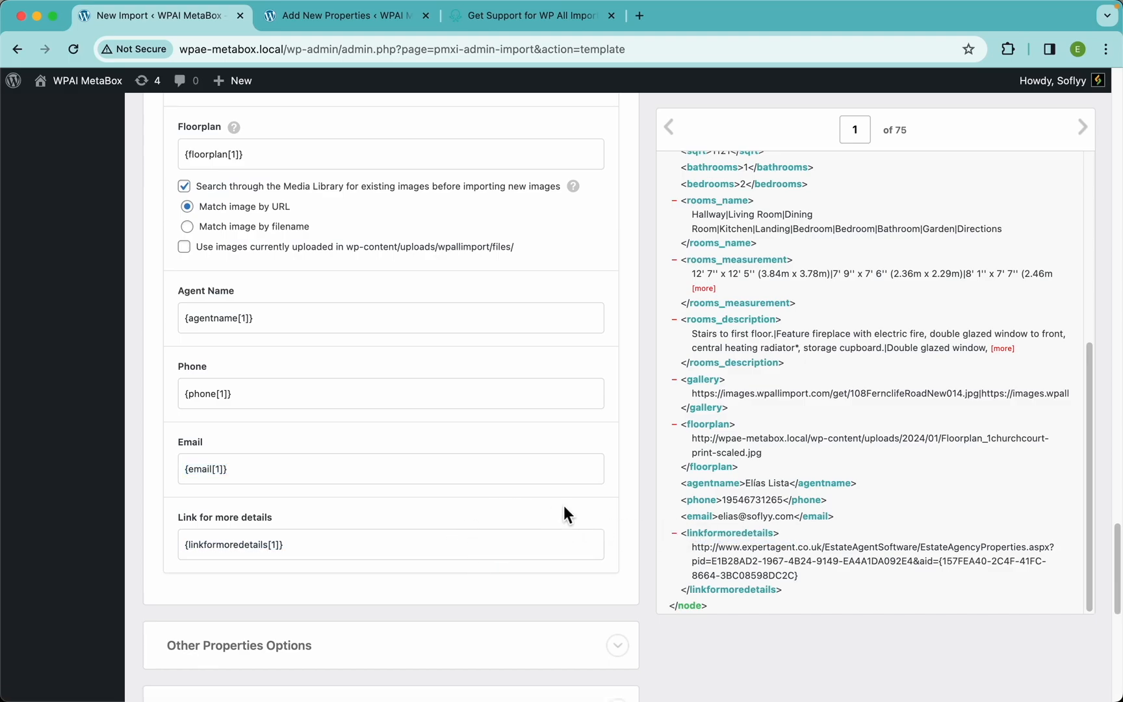
- Review all mapped Meta Box Details fields, from Map Address to Link for more details, and the fix_amenities function
scroll(514, 383, up, 10)
scroll(514, 388, up, 15)
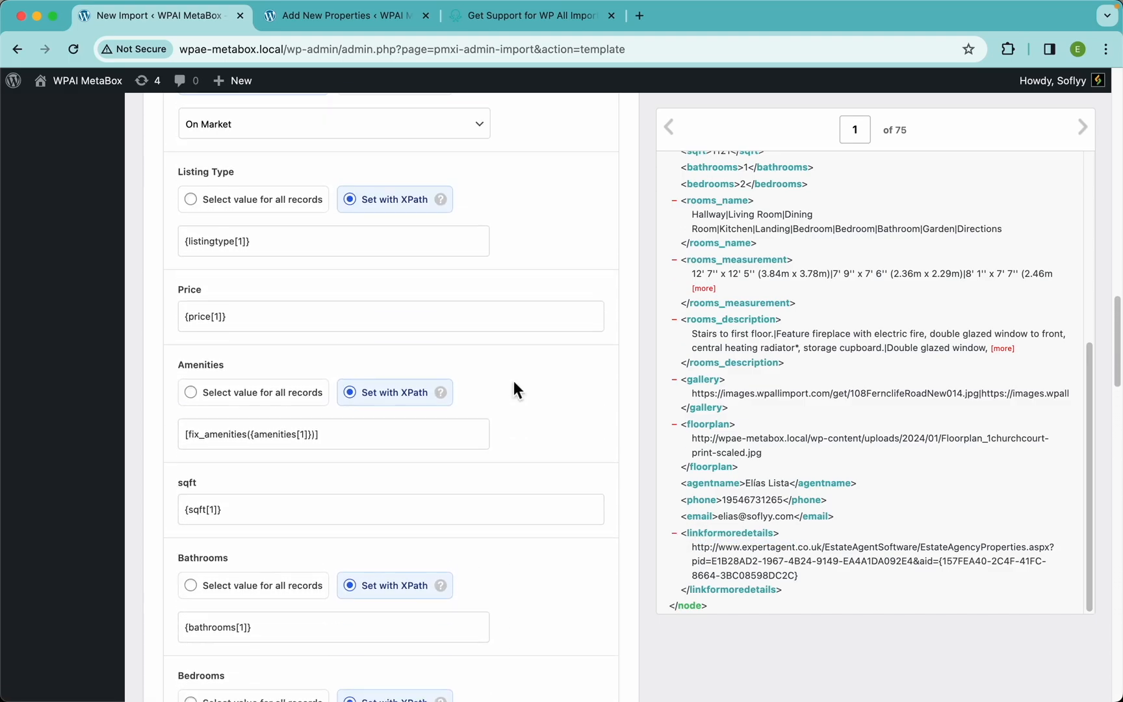
scroll(405, 311, down, 3)
scroll(406, 311, down, 5)
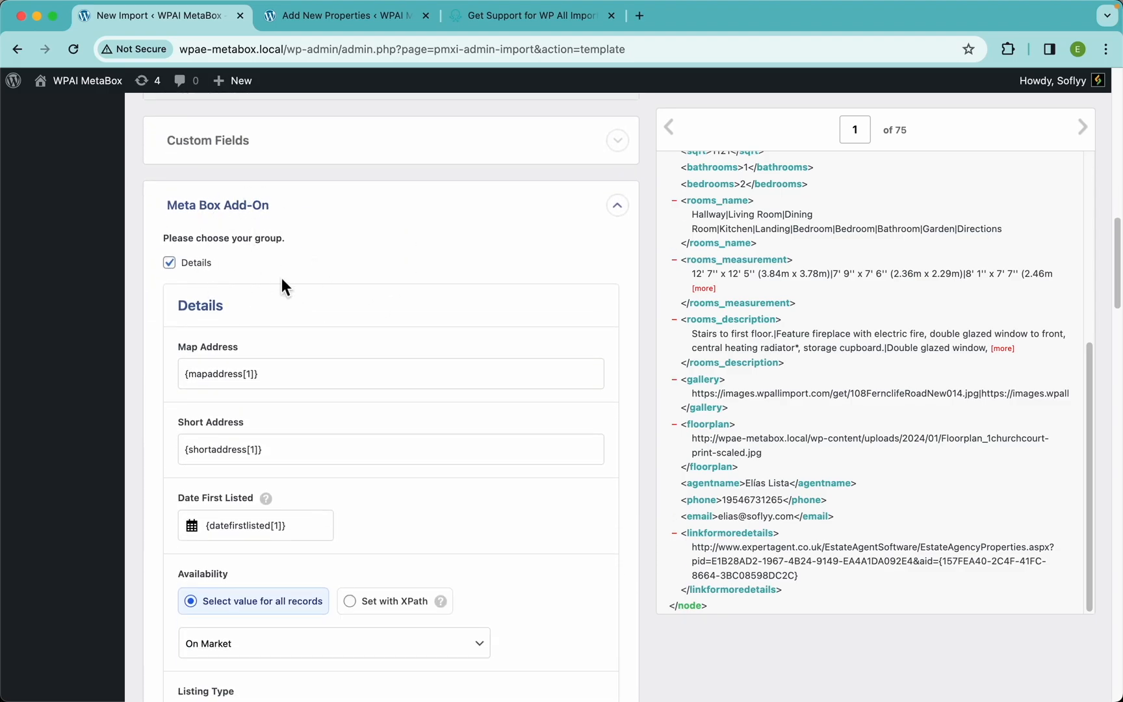
scroll(403, 449, down, 20)
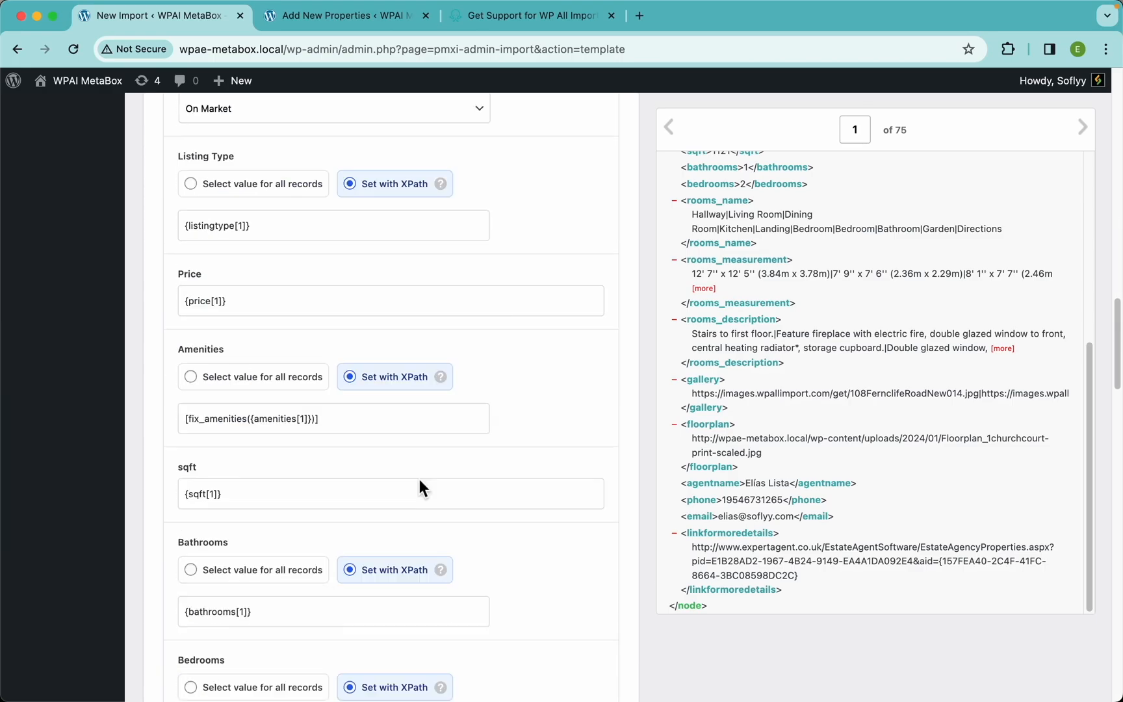
scroll(420, 481, down, 10)
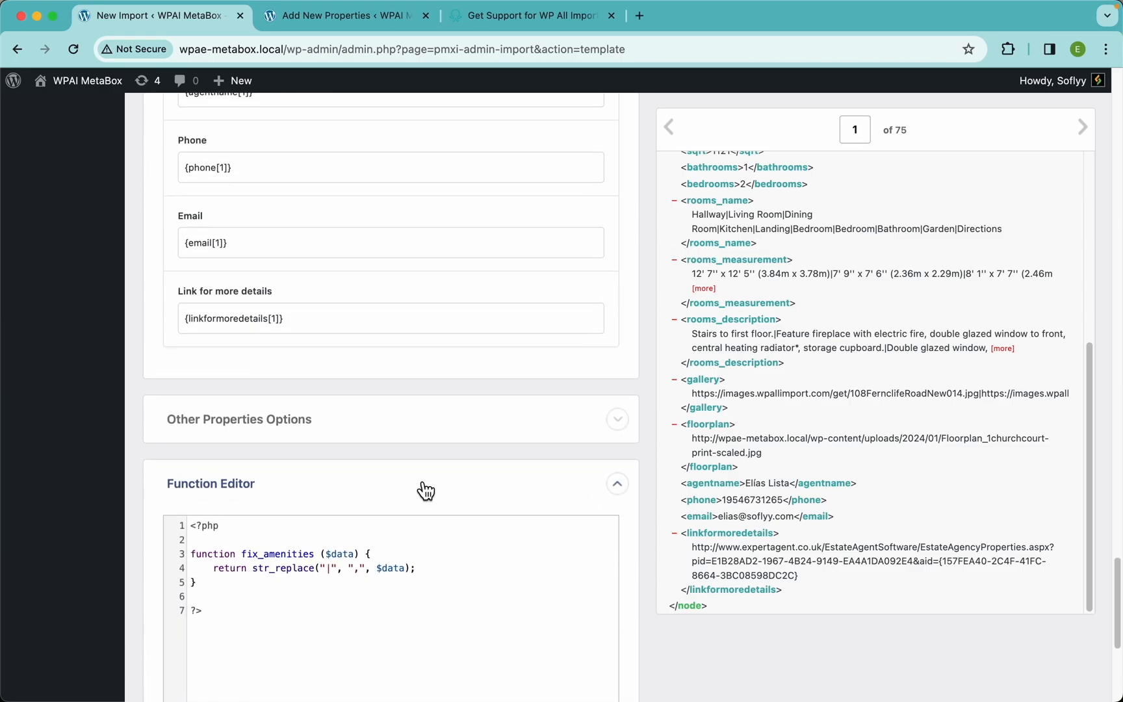
scroll(419, 483, up, 5)
scroll(419, 481, up, 10)
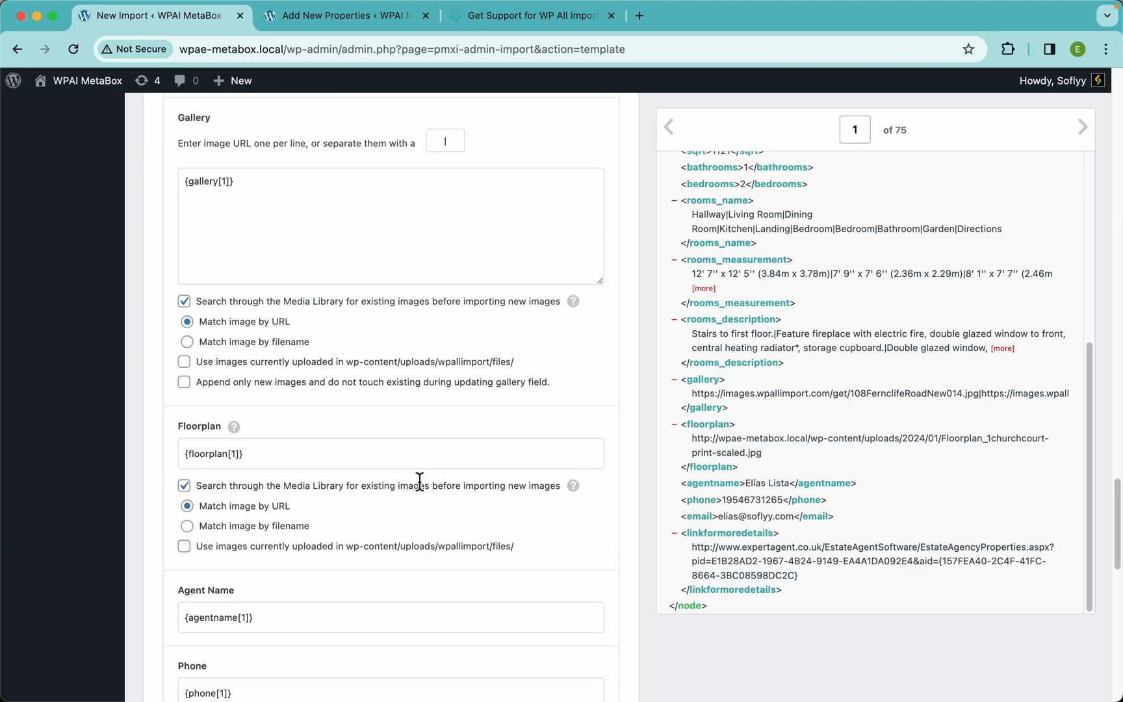
scroll(419, 481, up, 10)
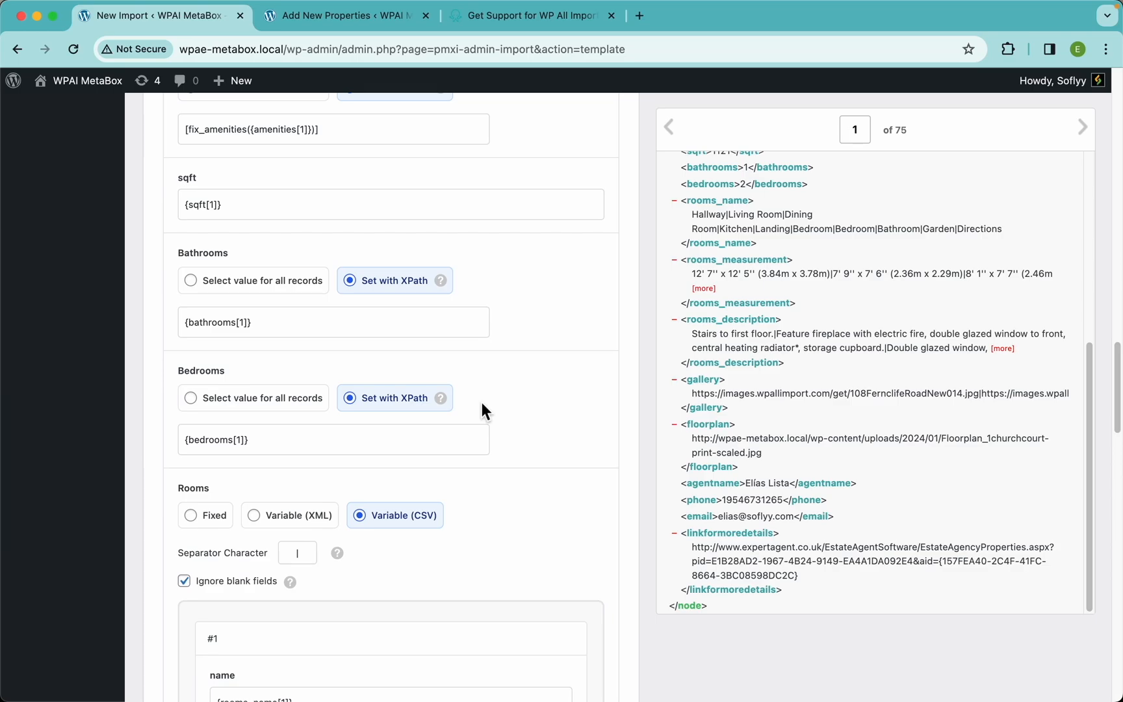
scroll(482, 403, up, 5)
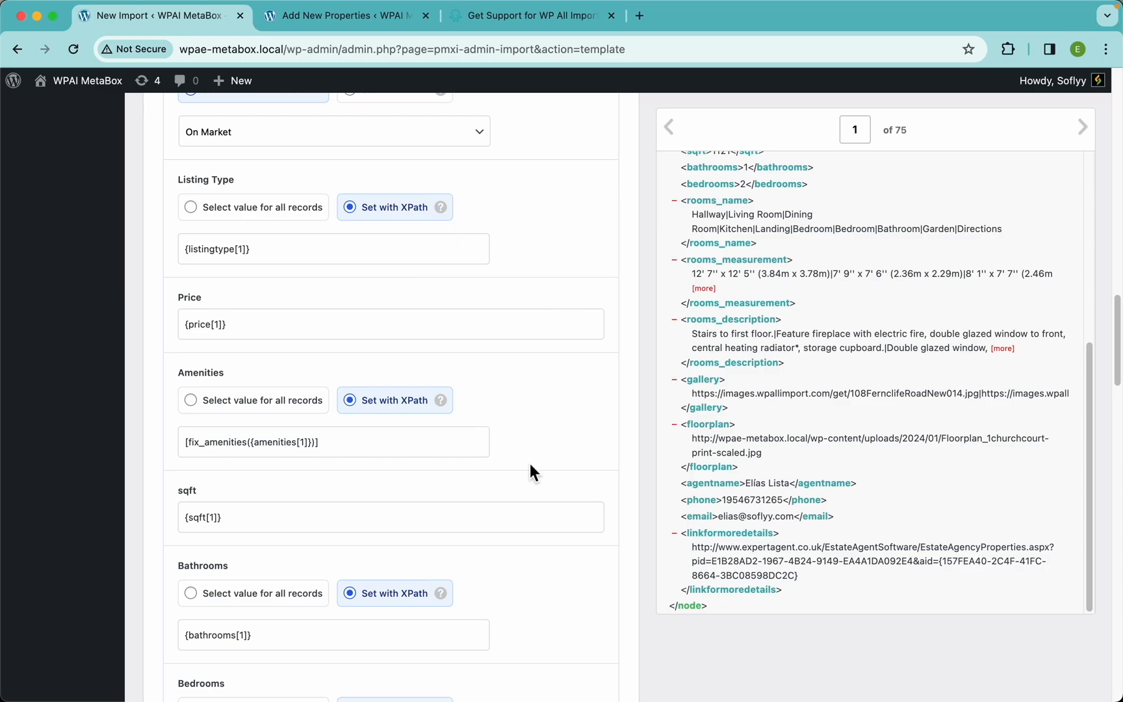
scroll(530, 464, down, 20)
scroll(530, 464, down, 2)
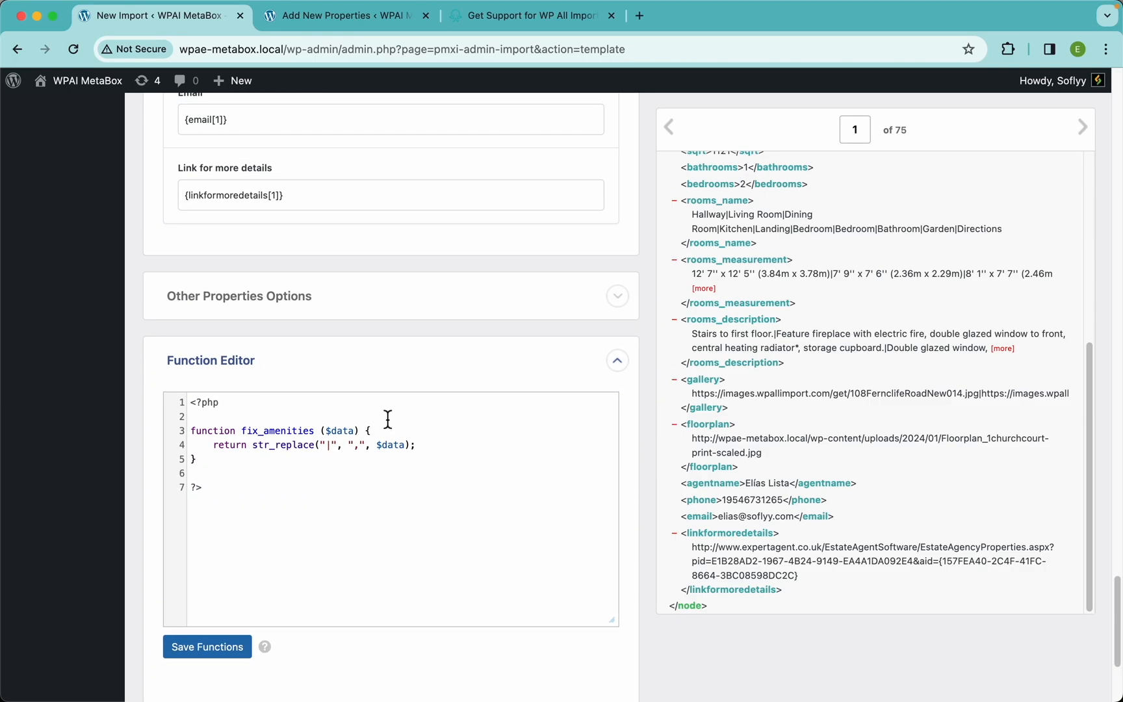
- Expand Other Properties Options and examine the post status, dates, comments, slug, author, attachment and template settings, then the title and content mapping
click(316, 317)
scroll(337, 270, down, 5)
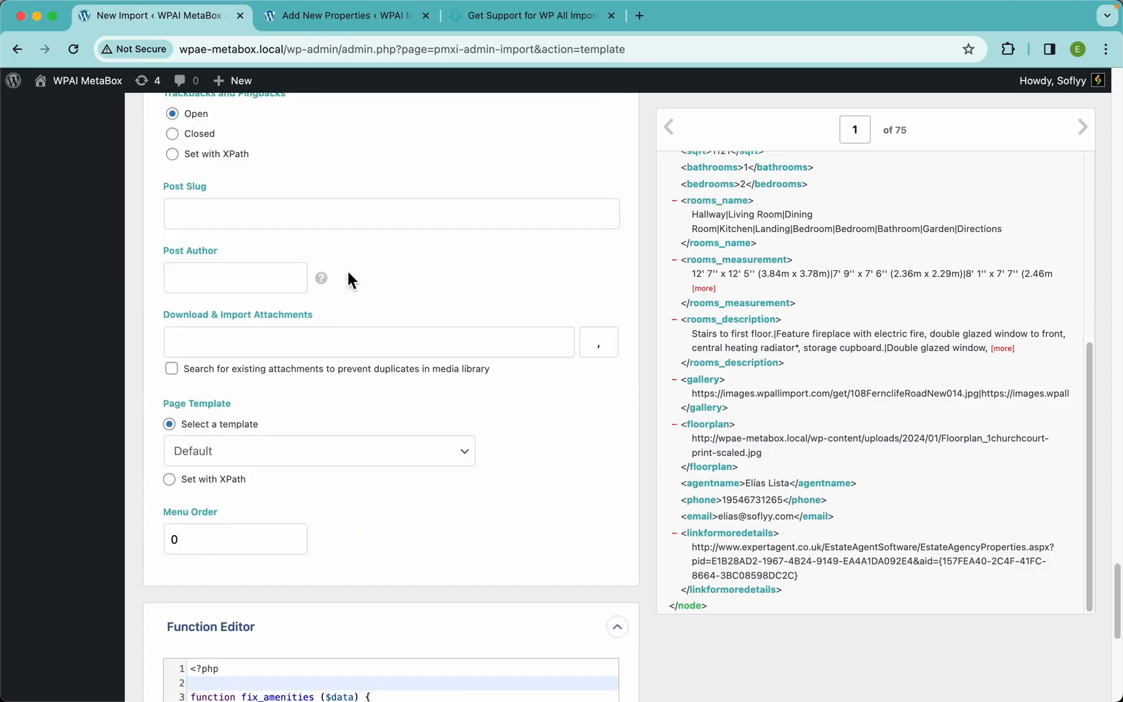
scroll(368, 332, up, 5)
scroll(293, 328, down, 1)
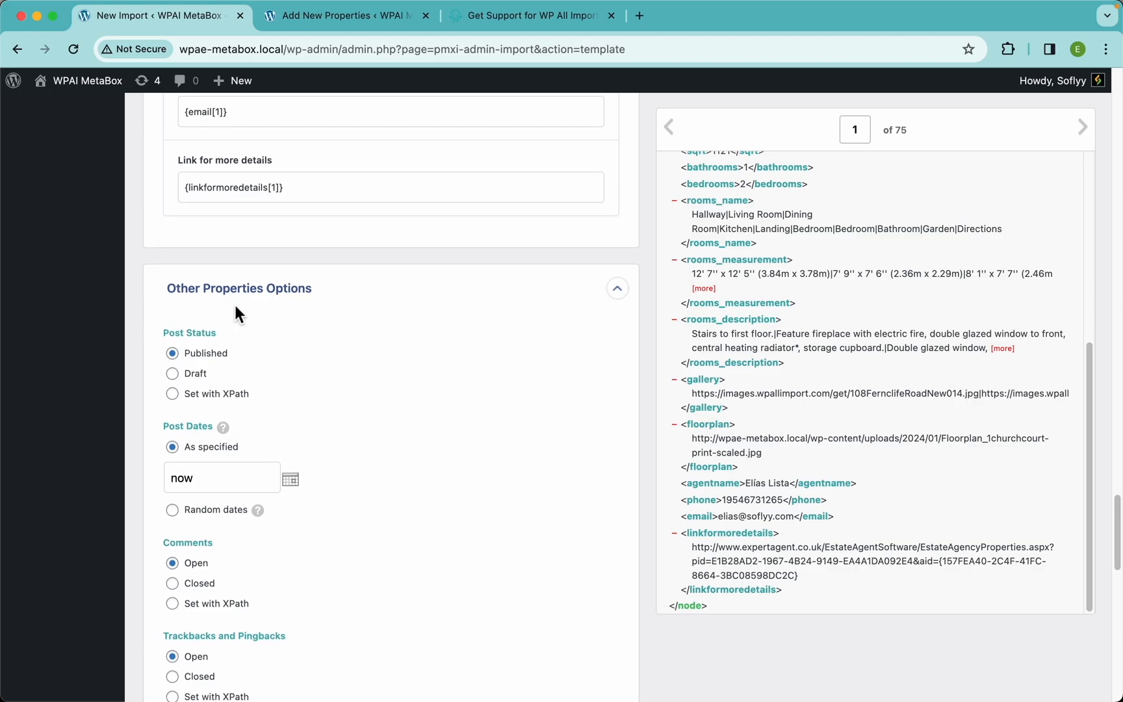
scroll(366, 338, down, 3)
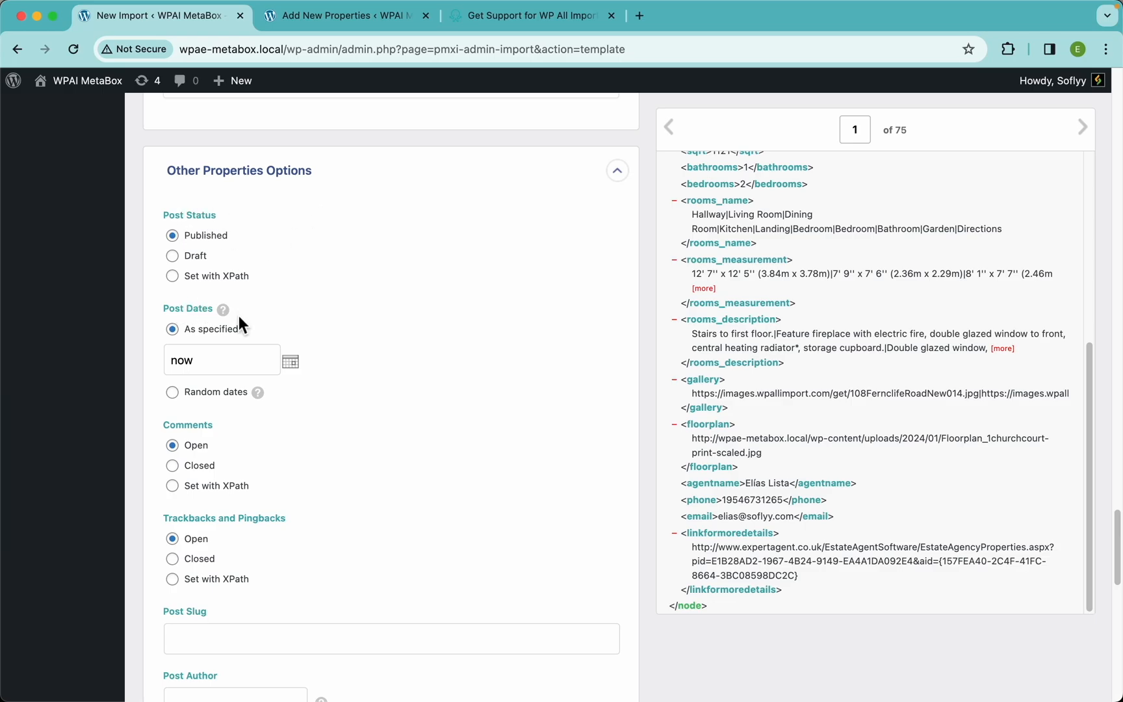
scroll(319, 328, down, 6)
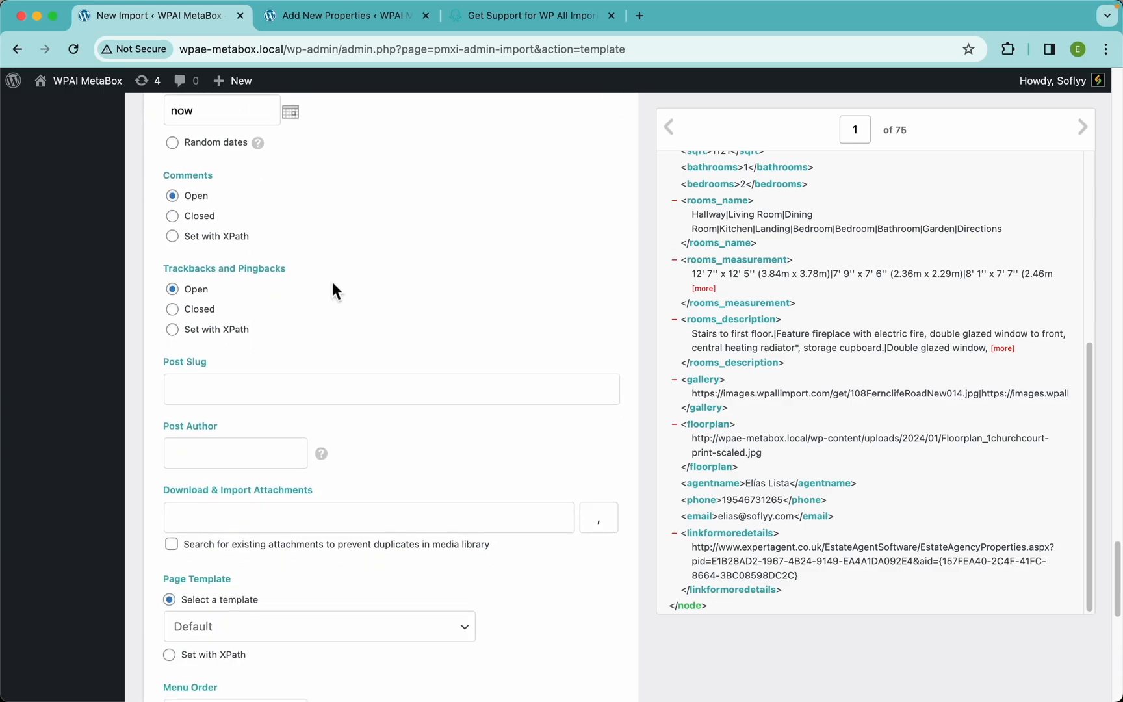
scroll(333, 284, down, 2)
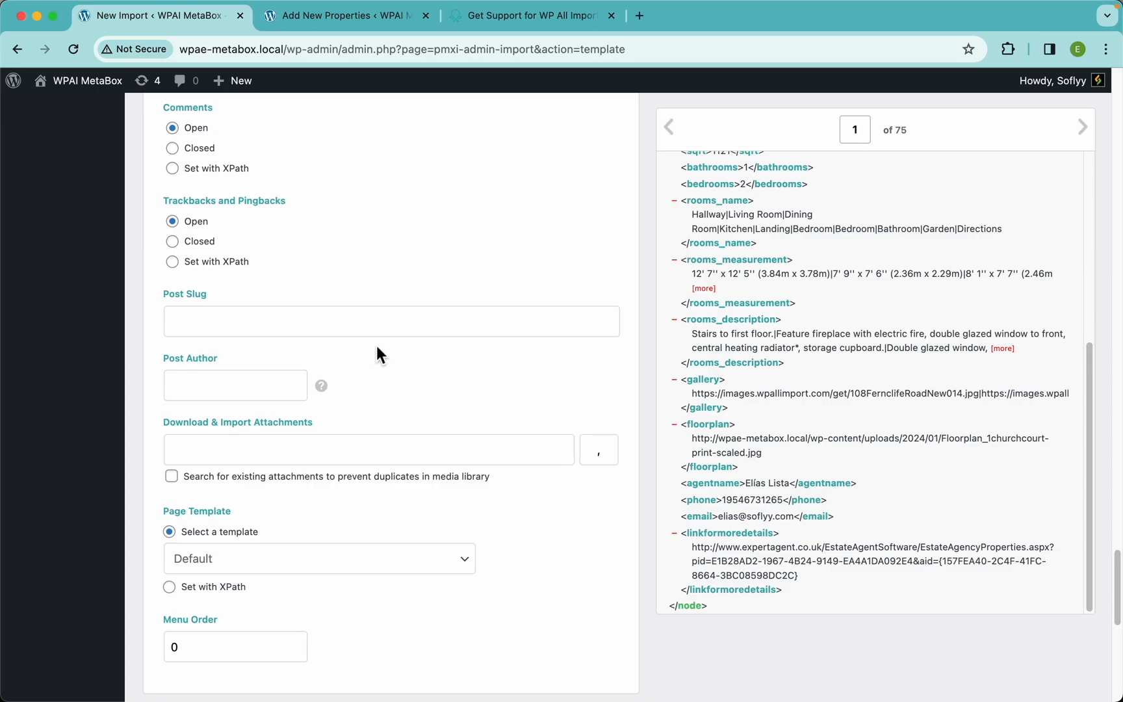
scroll(416, 226, up, 5)
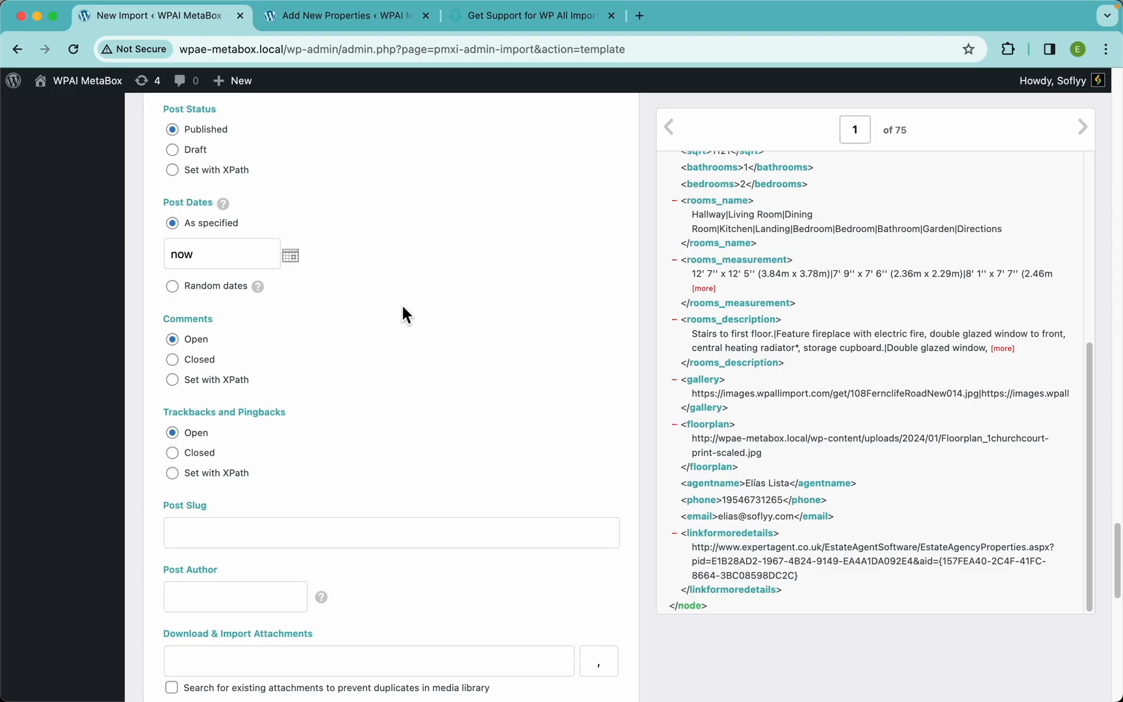
scroll(402, 306, down, 5)
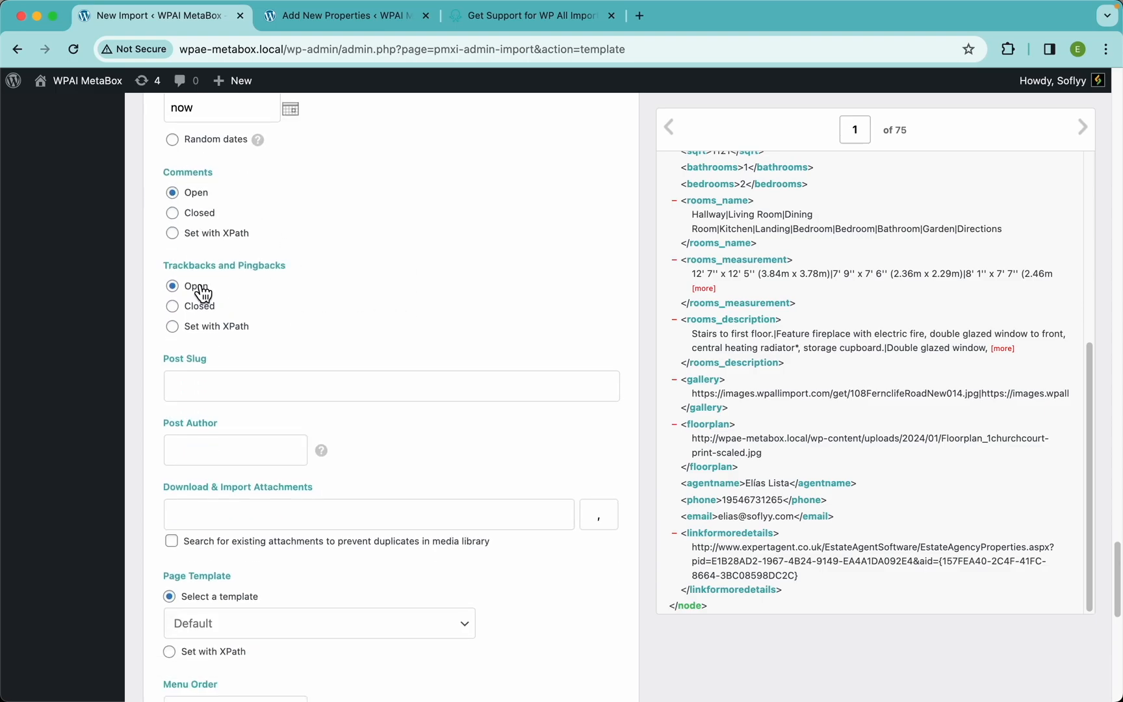
scroll(268, 317, down, 4)
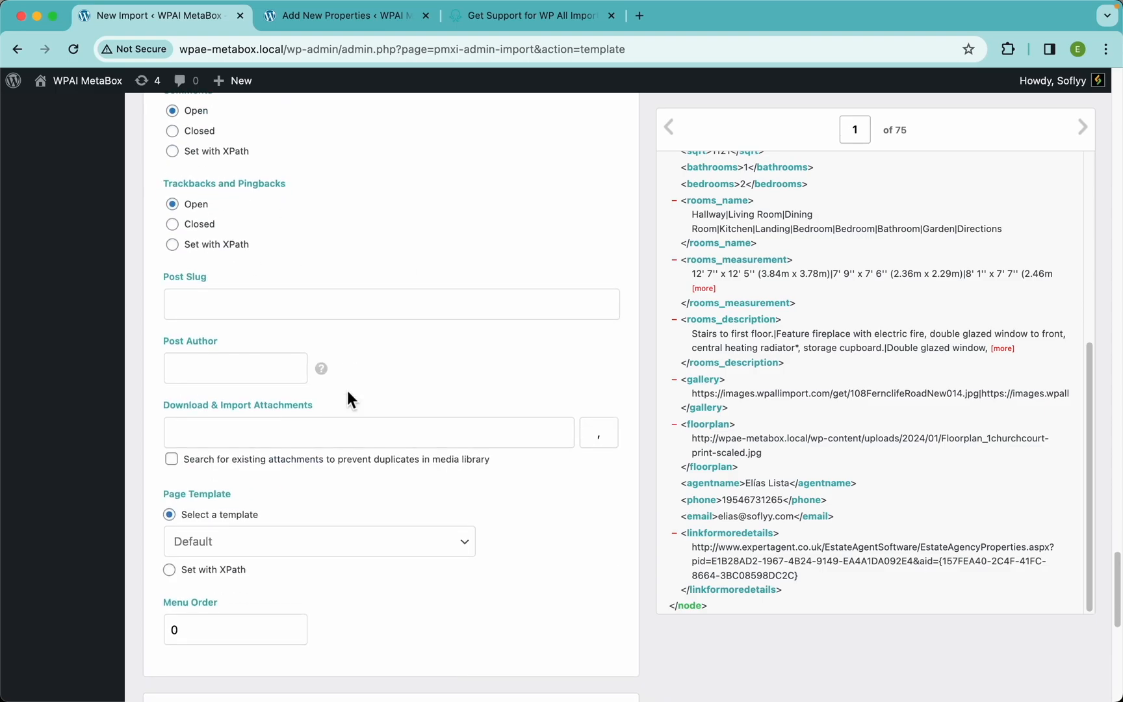
scroll(444, 215, up, 15)
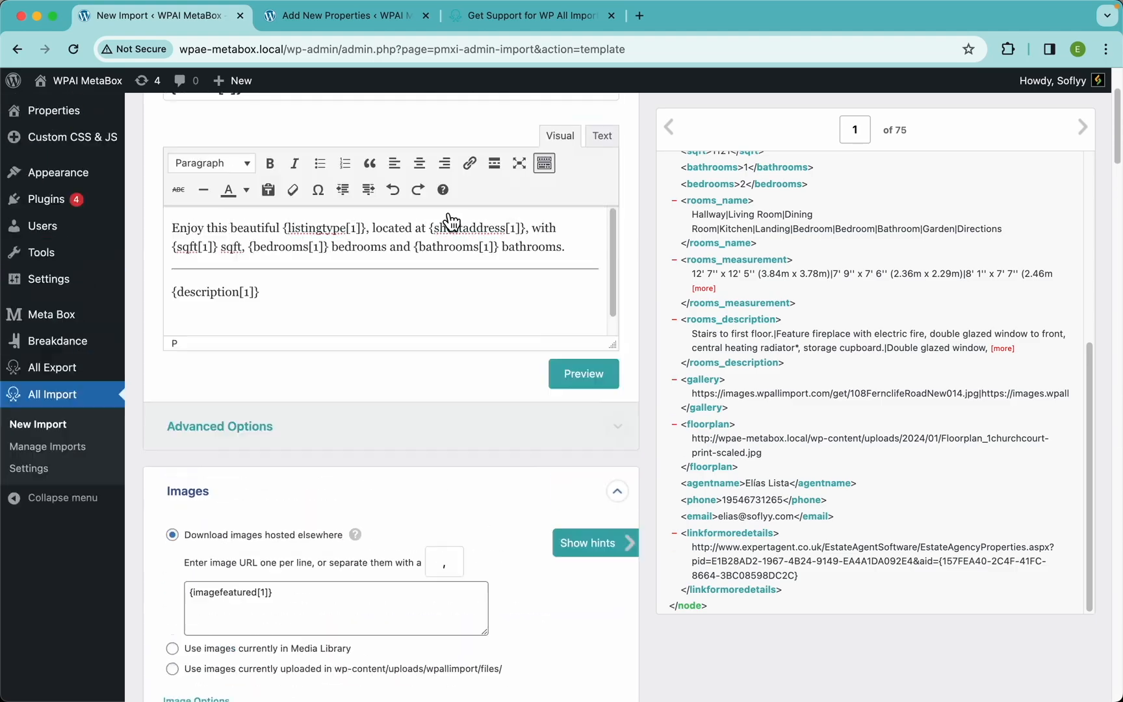
scroll(774, 292, up, 3)
scroll(774, 293, up, 4)
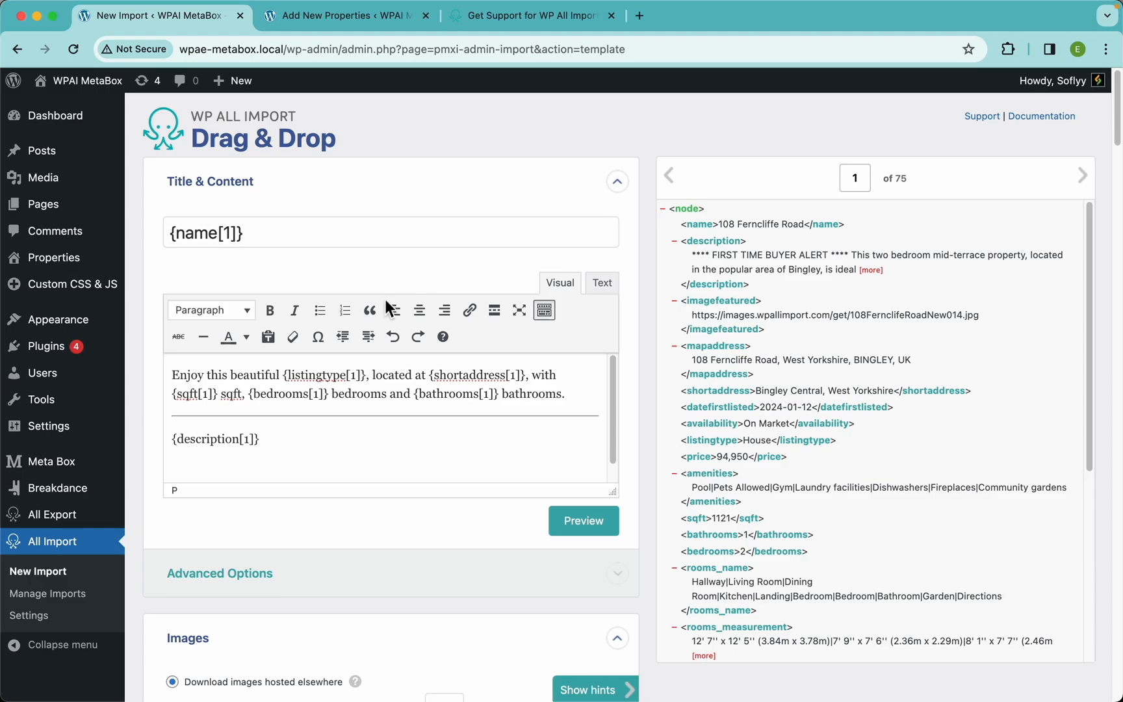
scroll(386, 302, down, 20)
scroll(384, 298, down, 20)
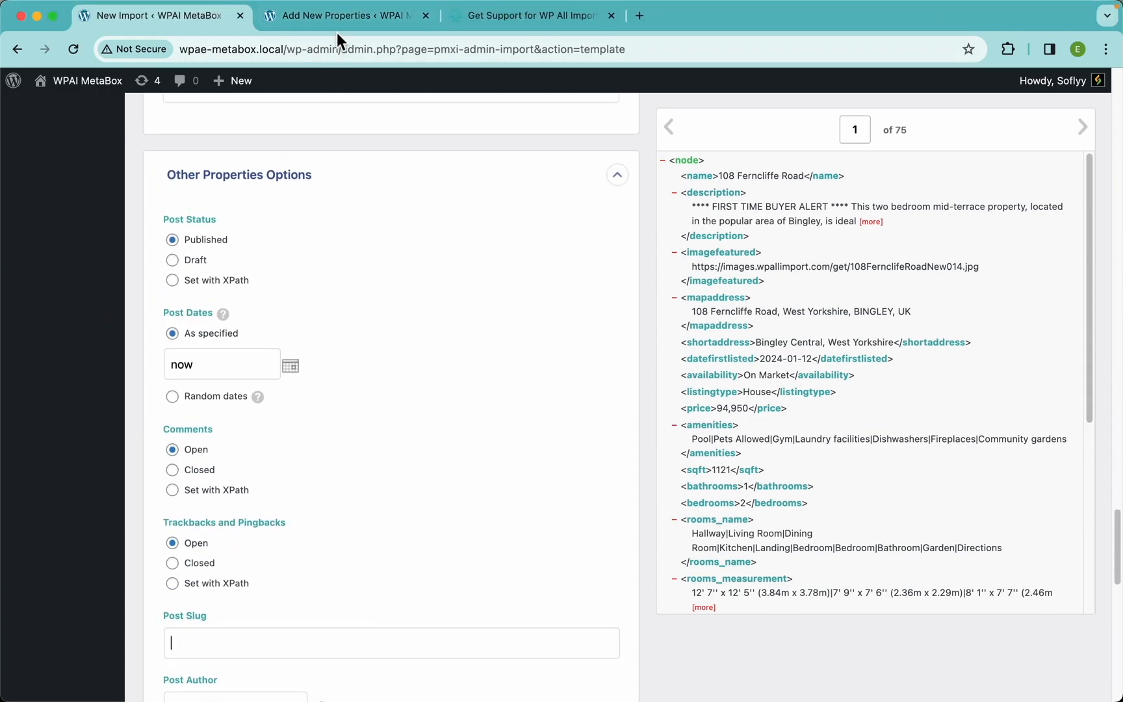
- On the Add New Properties page, enter "This is an example ||| this." as the property title
click(344, 15)
click(266, 191)
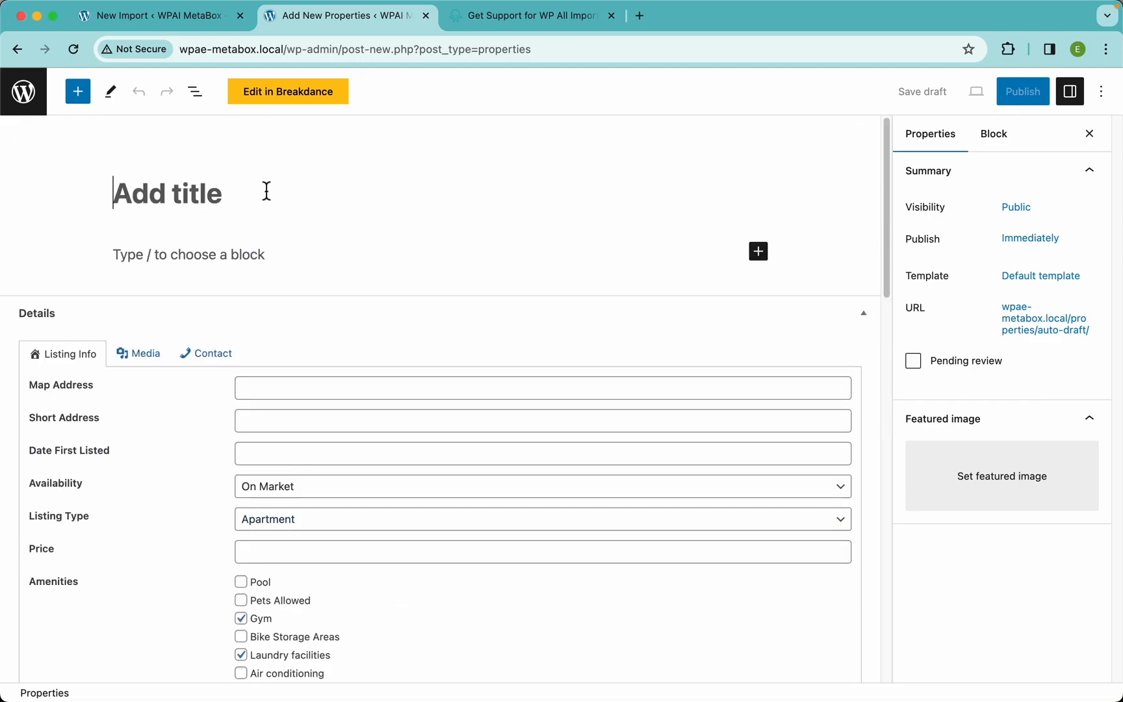
text(This i)
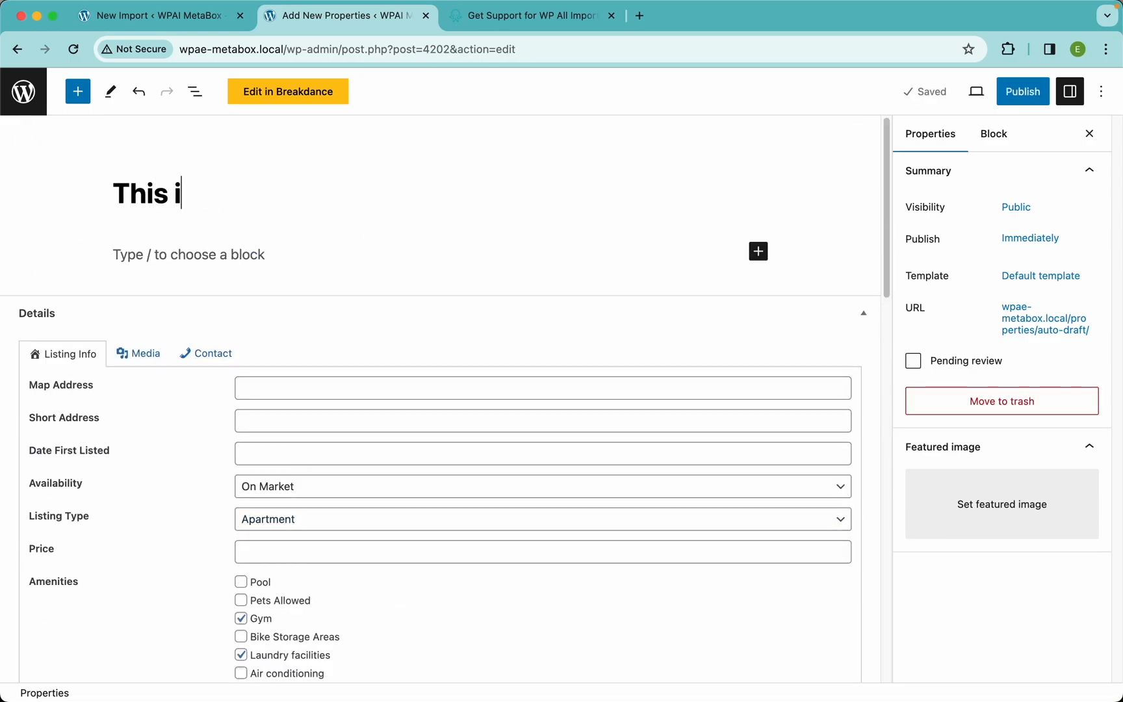
text(s an example |||)
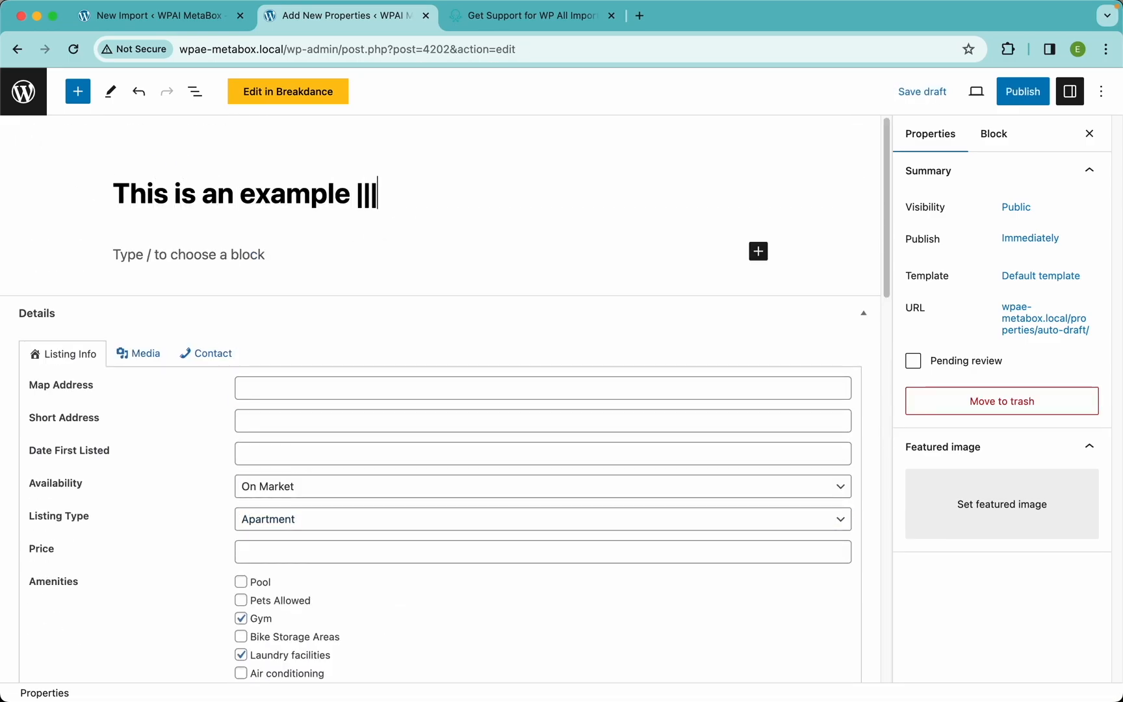
text( this.)
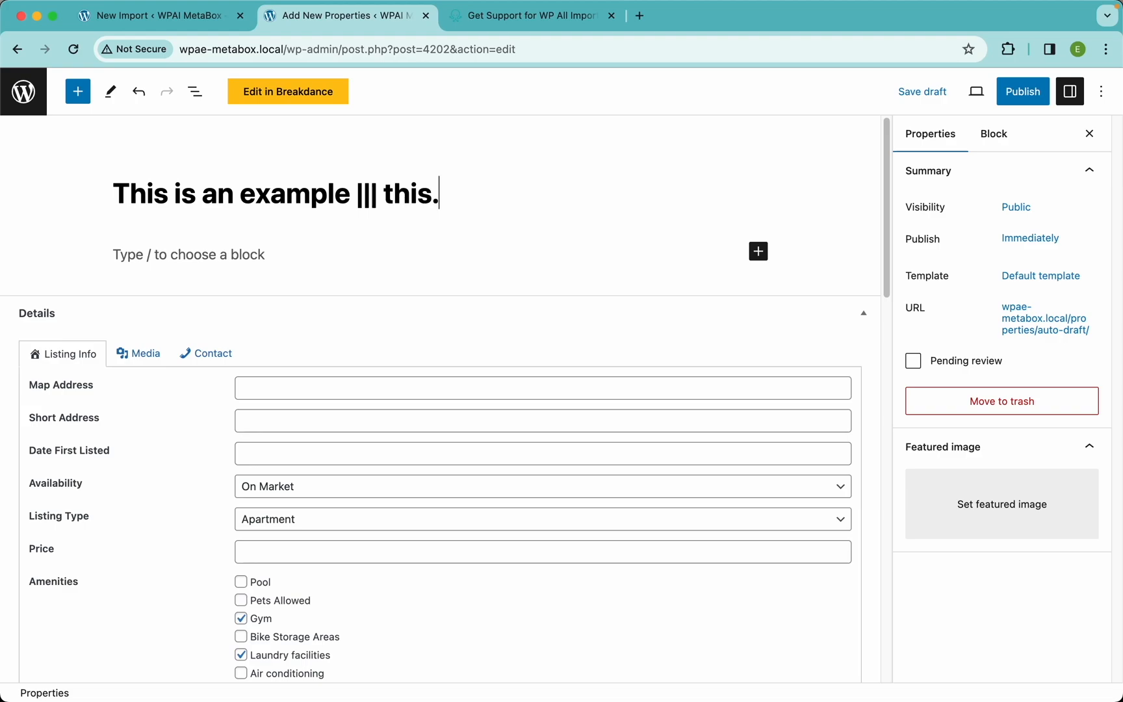
- Change the property title to "This is an example ||| this-is-an-example" and select its slug portion
key(BackSpace)
text(-is-an-exm)
key(BackSpace)
text(ample)
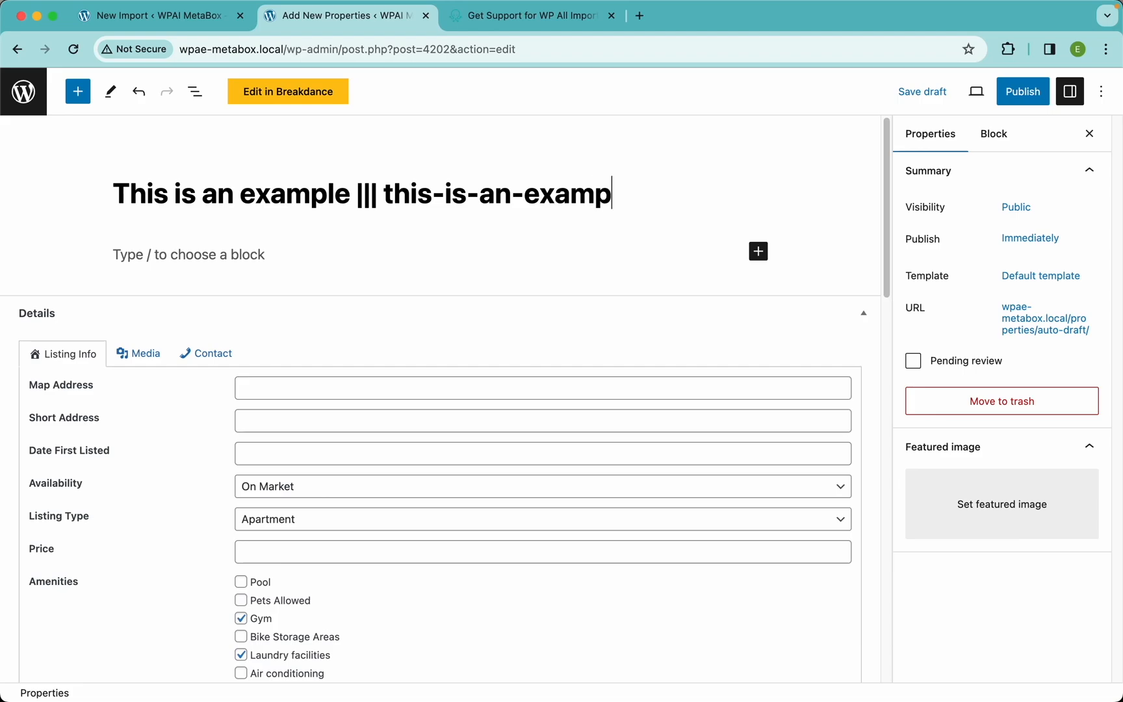
drag(384, 198, 634, 215)
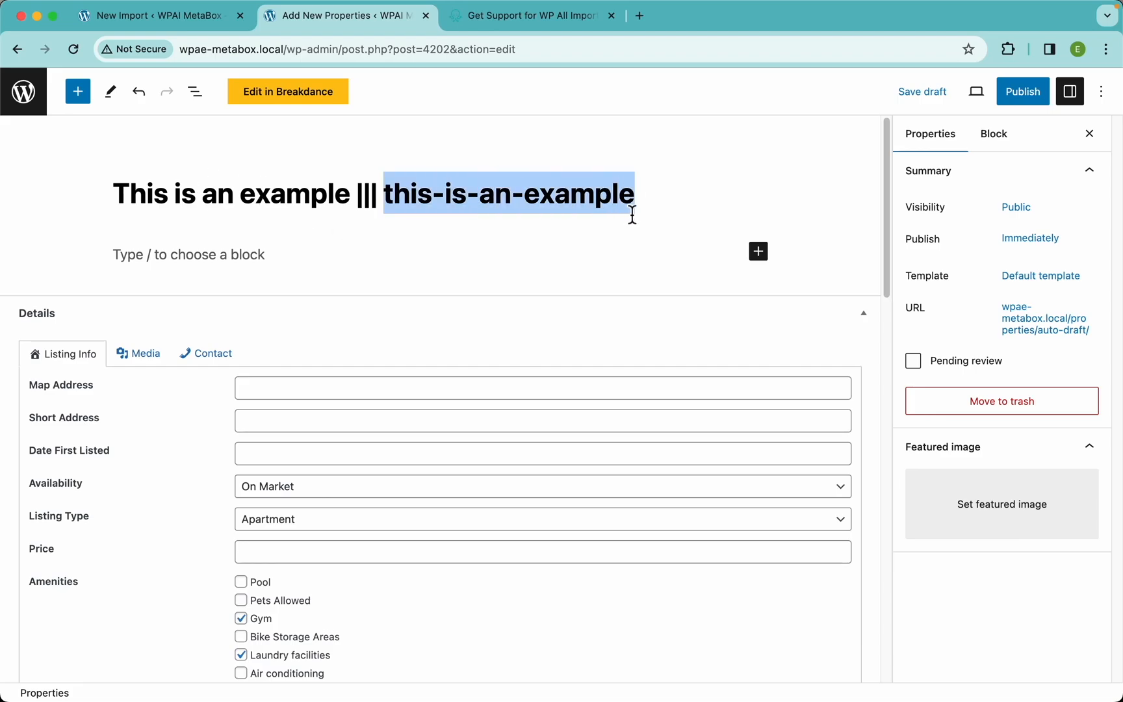
- In the New Import page, examine the Post Slug, Post Author, attachment, template and menu order settings and the fix_amenities function
click(194, 15)
scroll(361, 495, down, 5)
scroll(361, 495, down, 1)
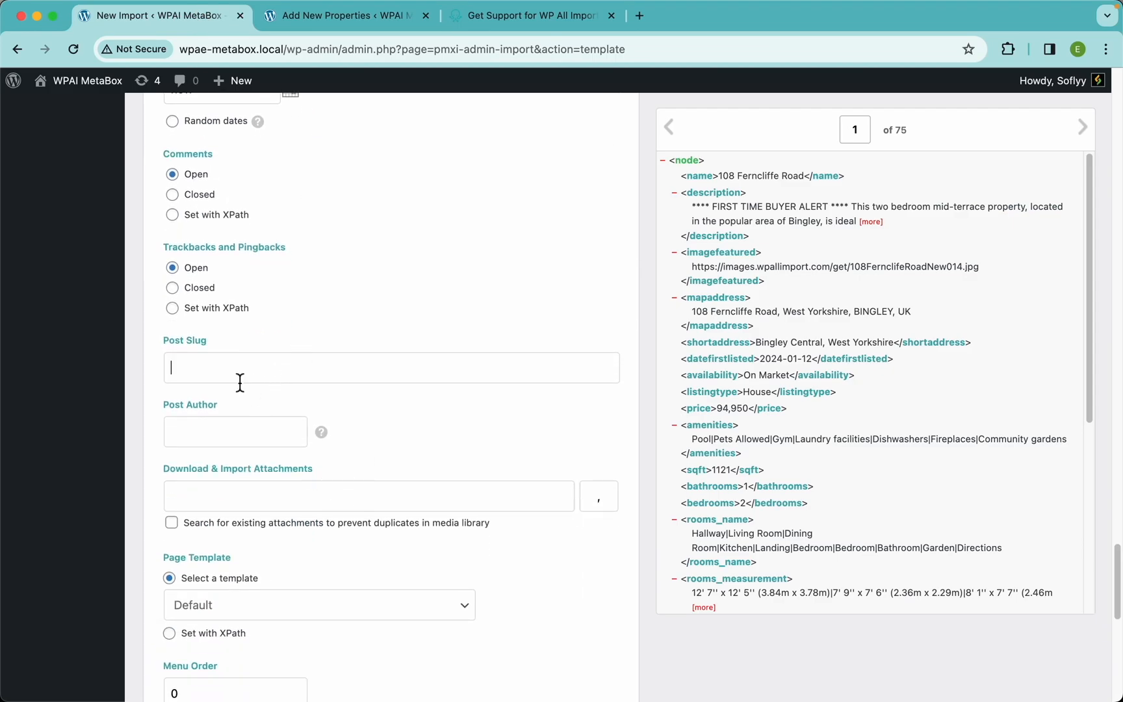
click(399, 375)
scroll(404, 387, down, 5)
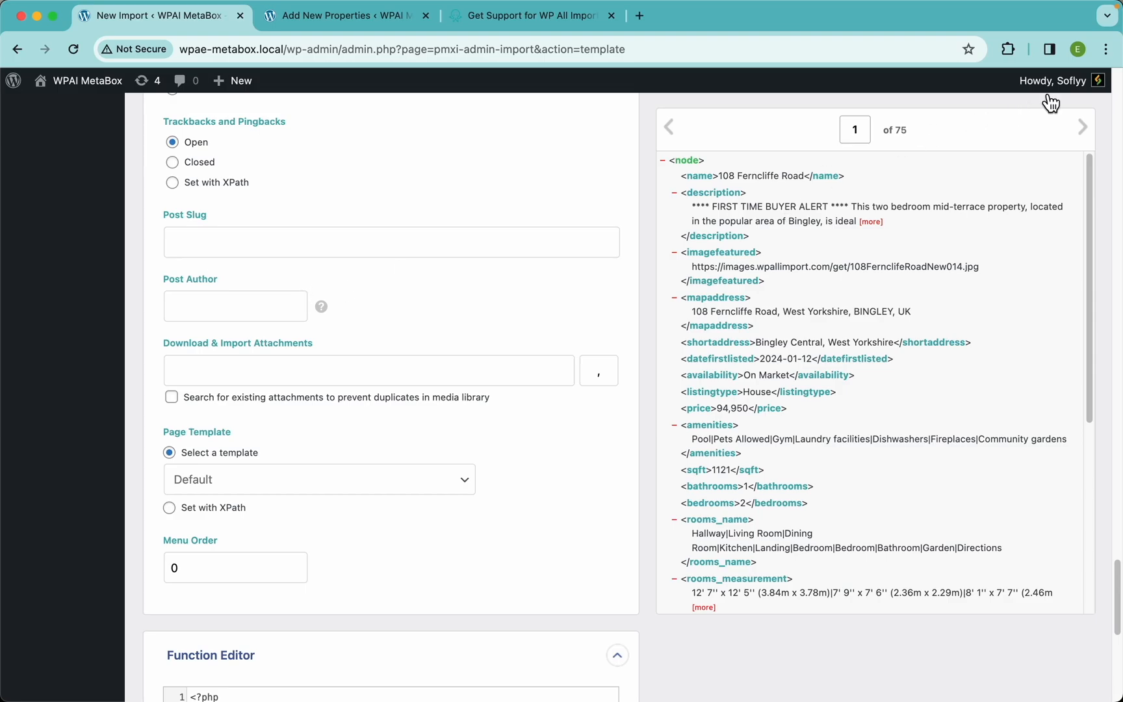
mouse_move(1050, 84)
mouse_move(322, 308)
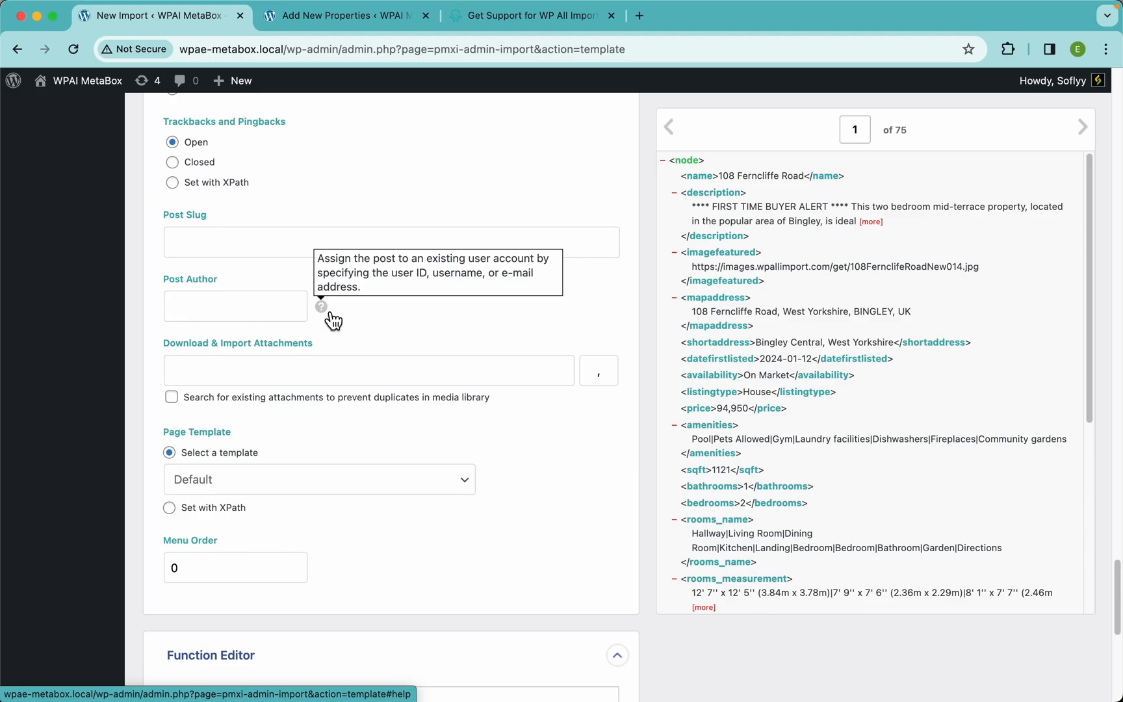
click(210, 316)
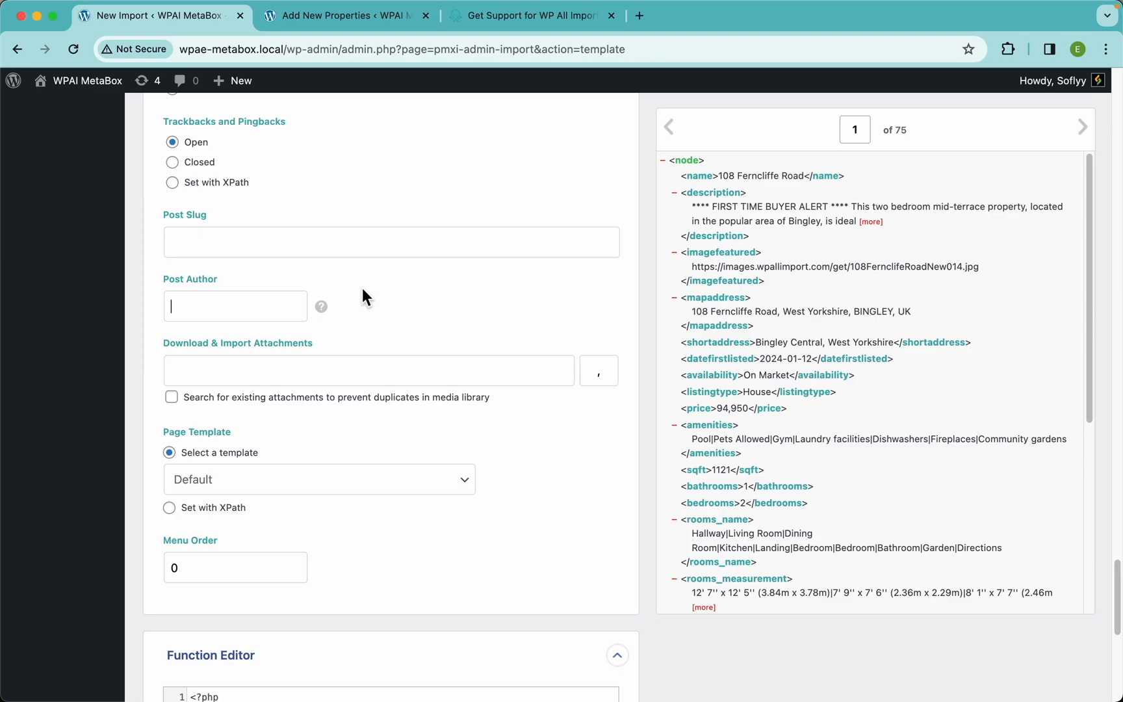
scroll(532, 488, down, 7)
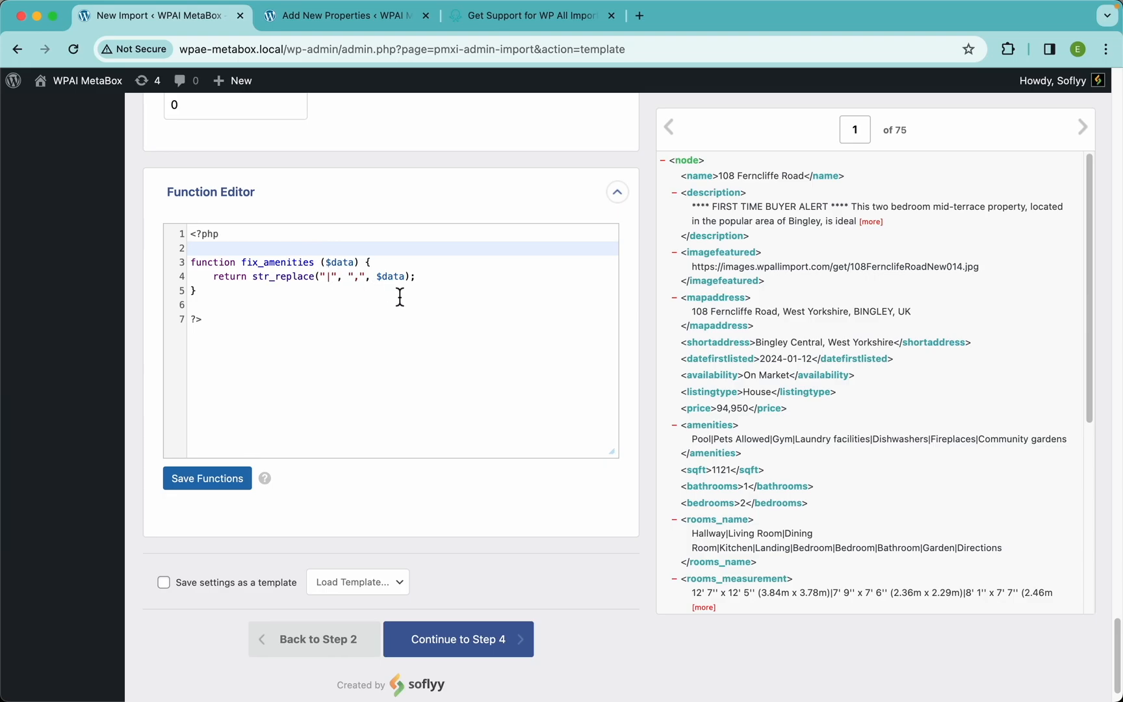
click(444, 284)
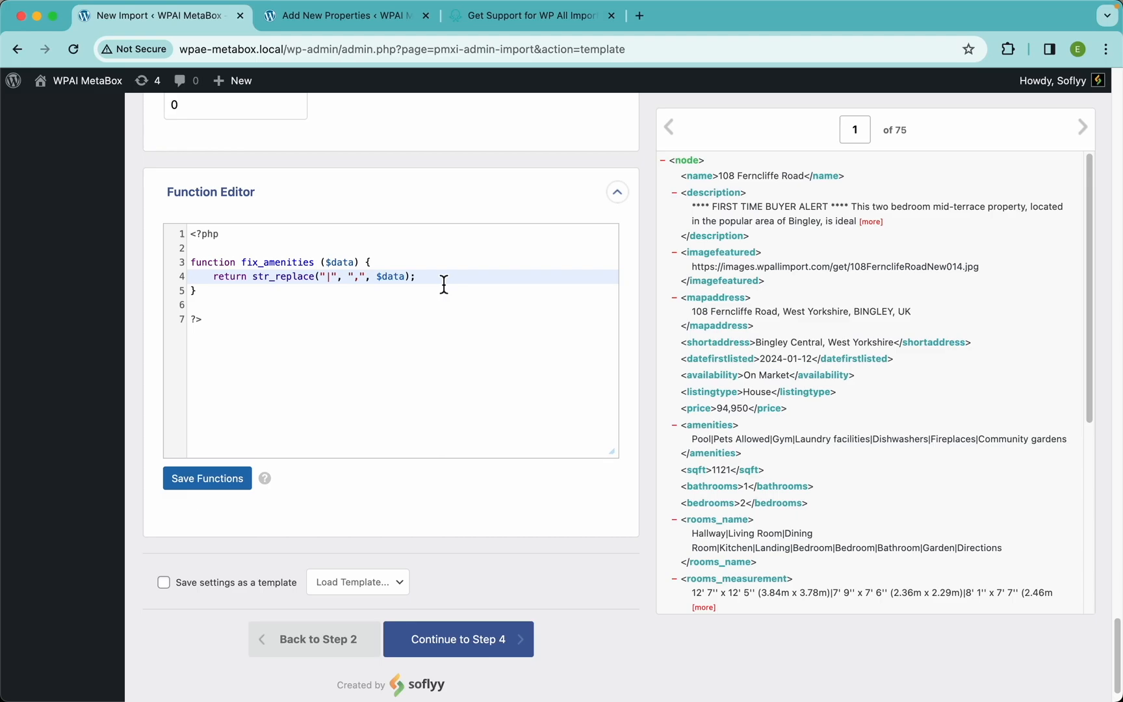
- Review the whole import mapping, from Title & Content through the Meta Box Details fields to the Function Editor
scroll(455, 217, up, 10)
scroll(347, 292, up, 15)
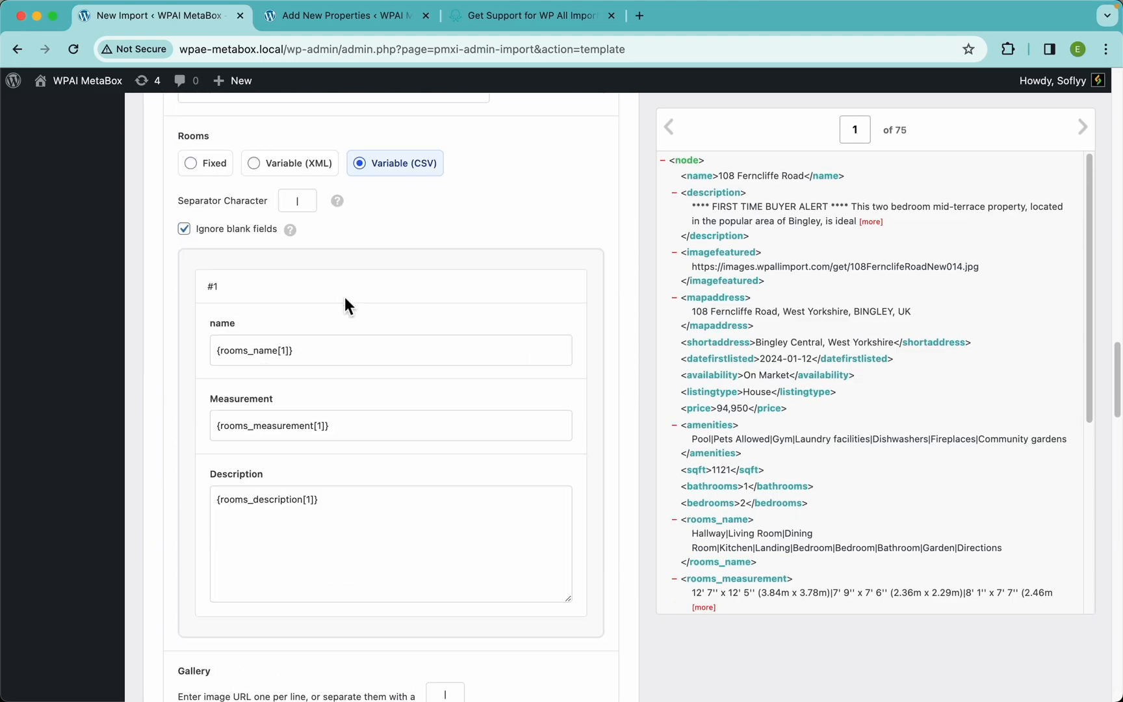
scroll(345, 299, up, 20)
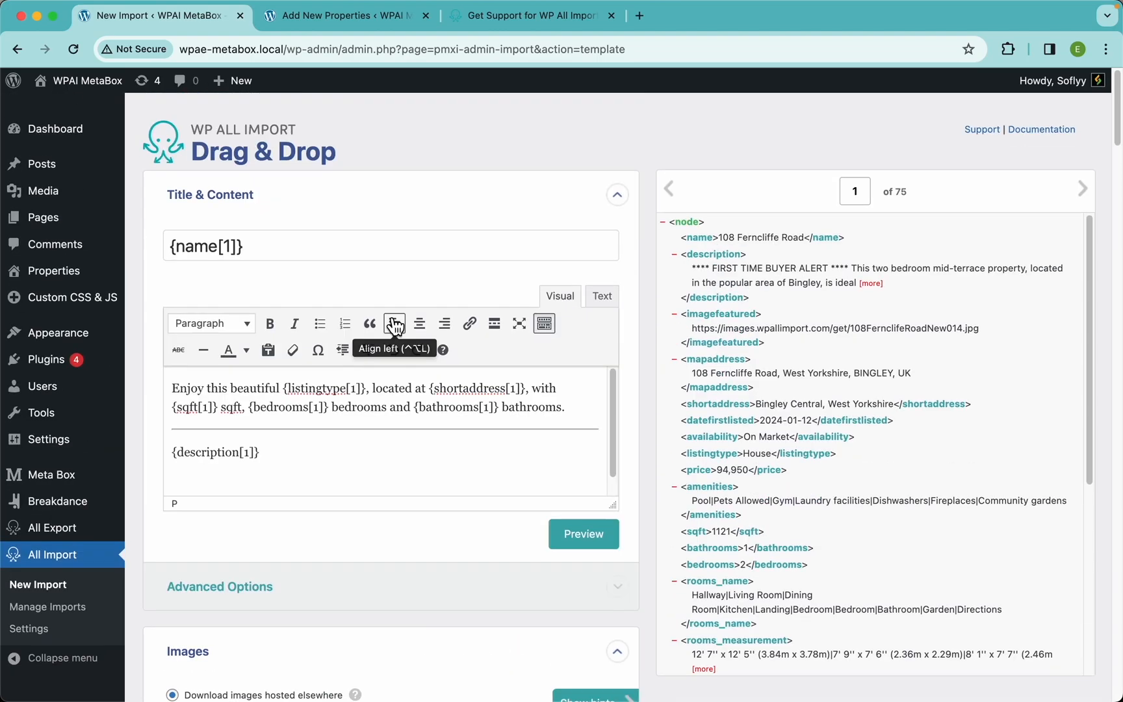
scroll(334, 325, down, 1)
scroll(406, 301, down, 15)
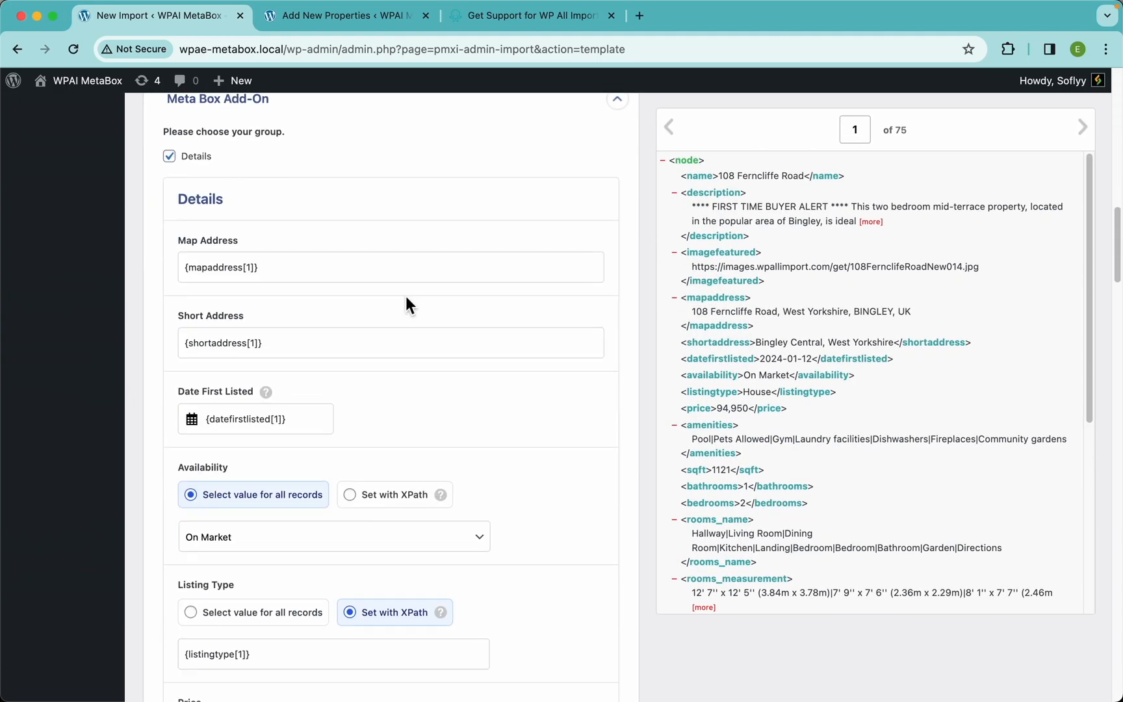
scroll(405, 304, down, 5)
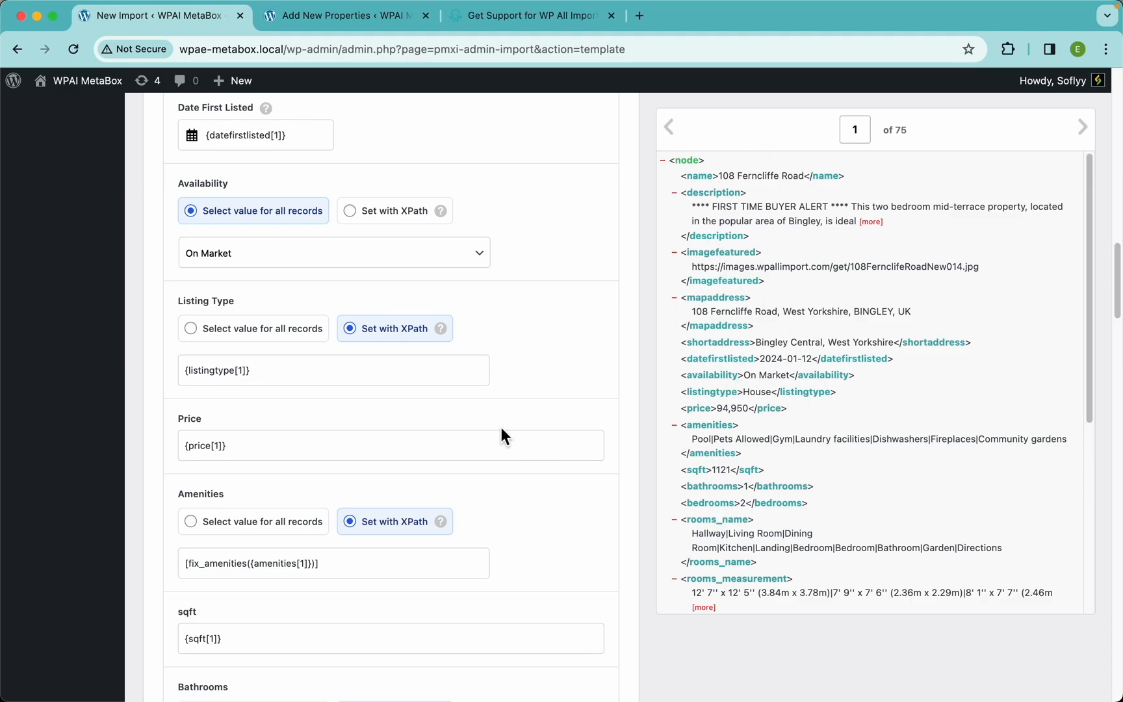
scroll(343, 400, down, 10)
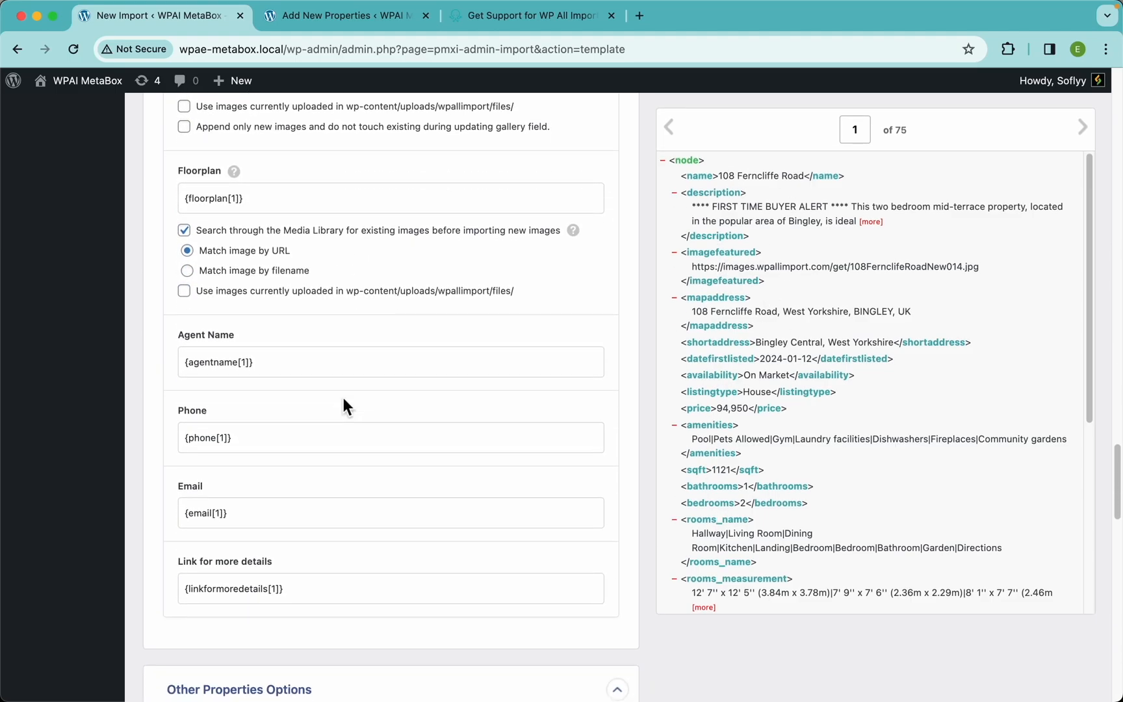
scroll(343, 406, down, 15)
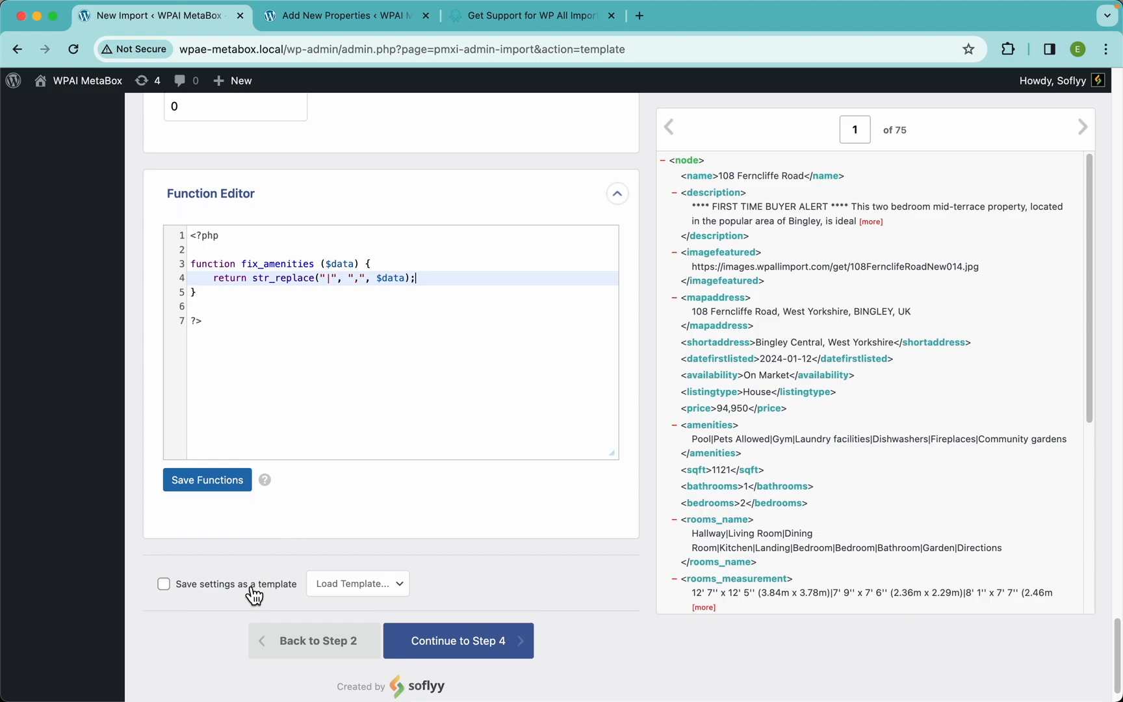
- Enable saving the settings as a template and name it "Properties Import MetaBox"
scroll(251, 591, down, 2)
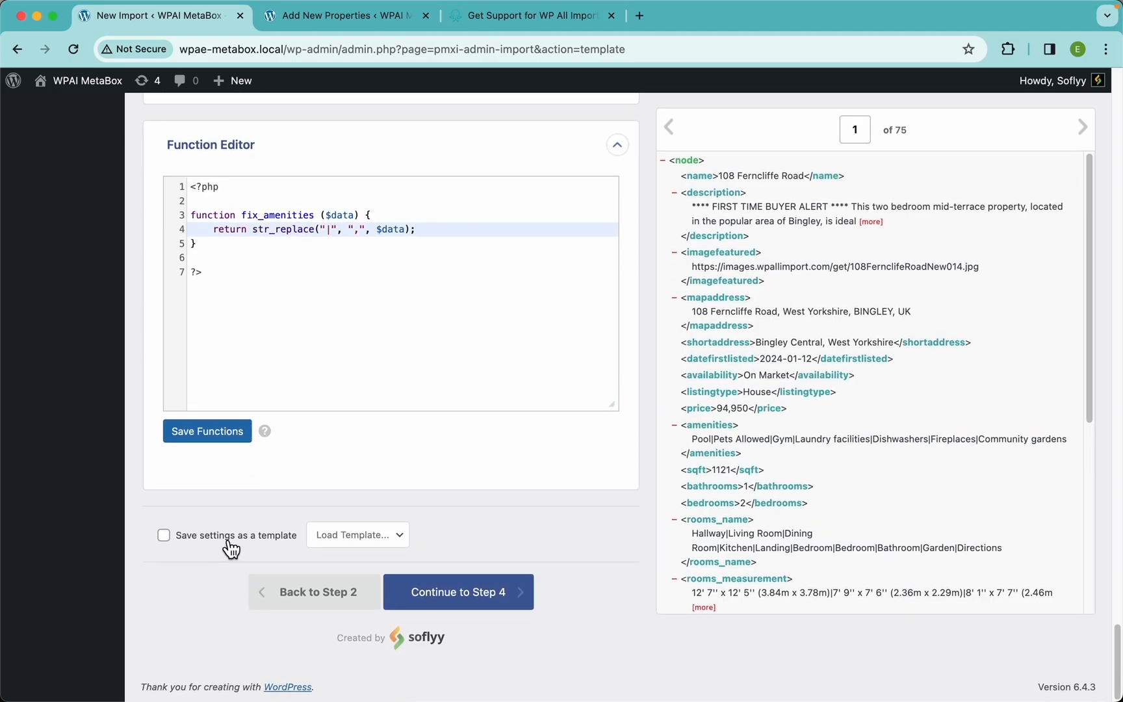
click(231, 548)
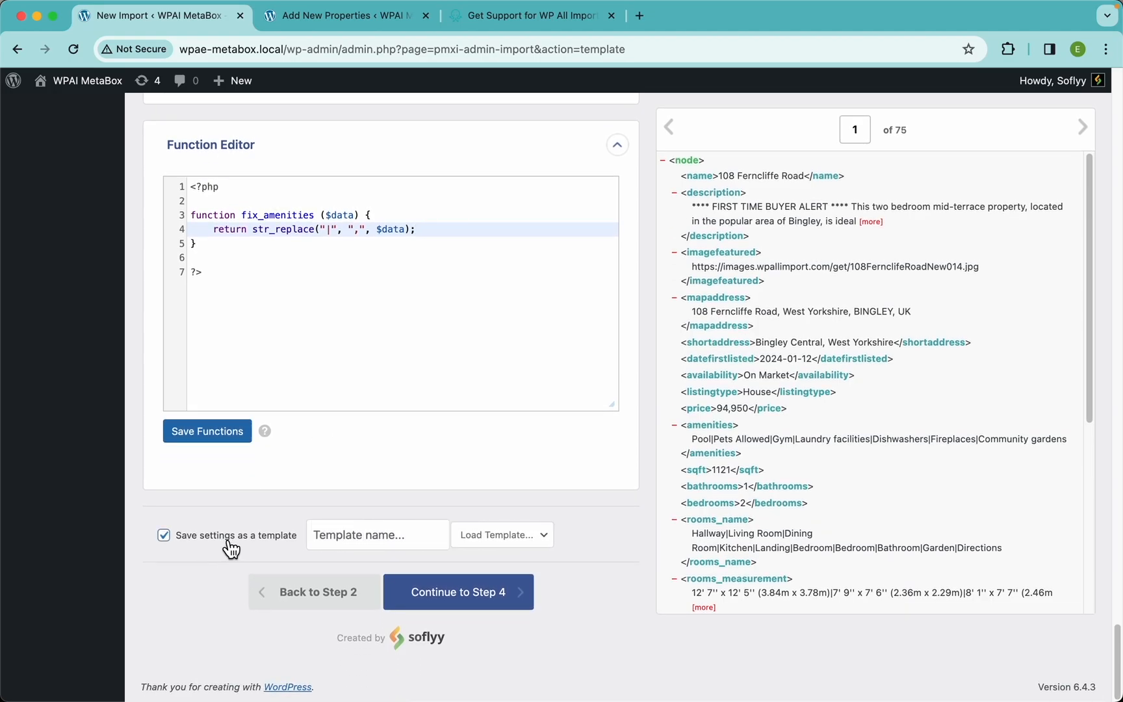
click(343, 537)
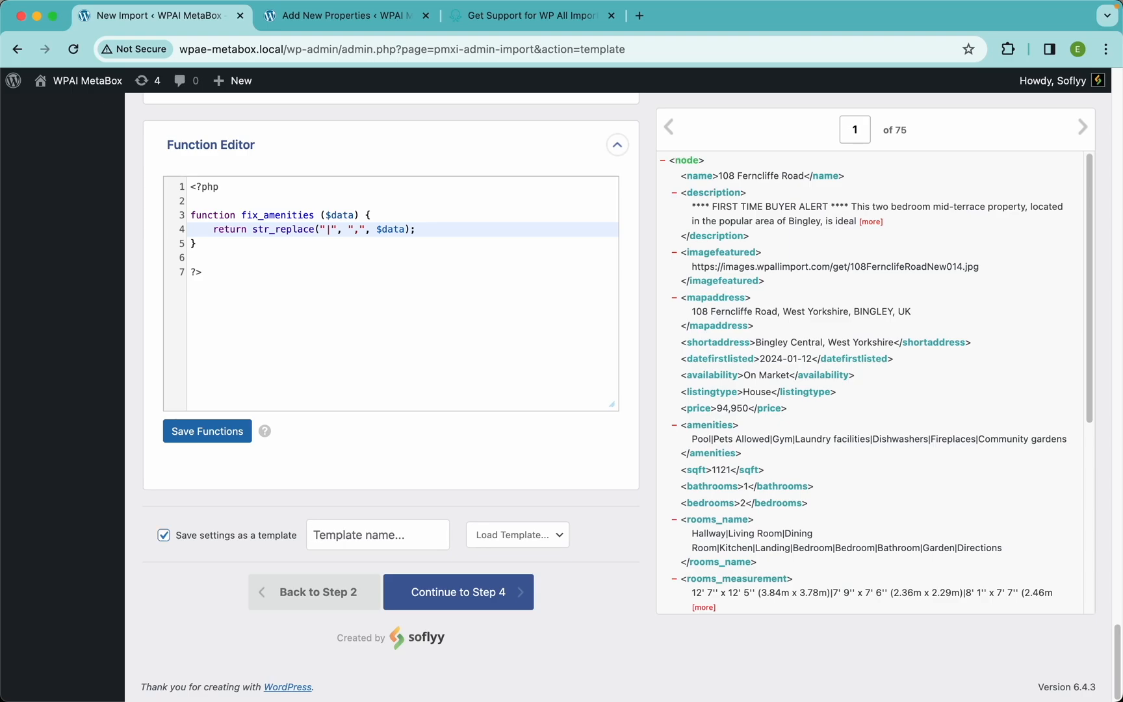
text(Propertie)
text(s Import MetaBox)
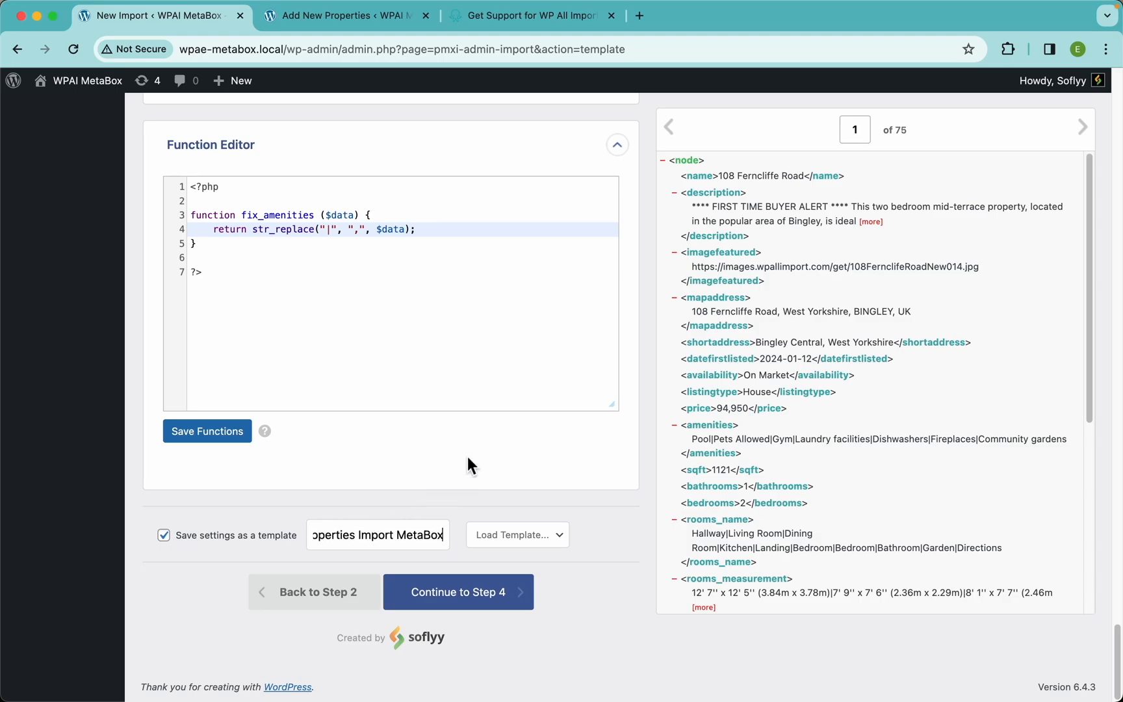
click(508, 453)
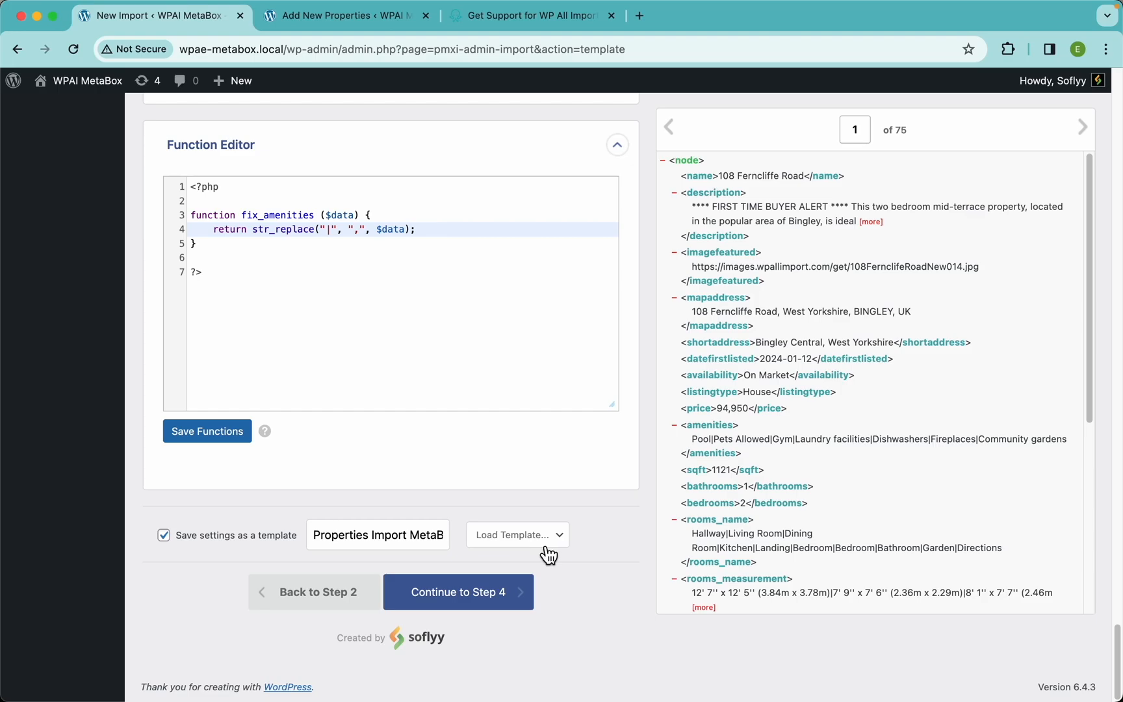
- Recheck the field mappings and continue to Step 4, the Import Settings
scroll(485, 430, up, 15)
scroll(389, 312, up, 5)
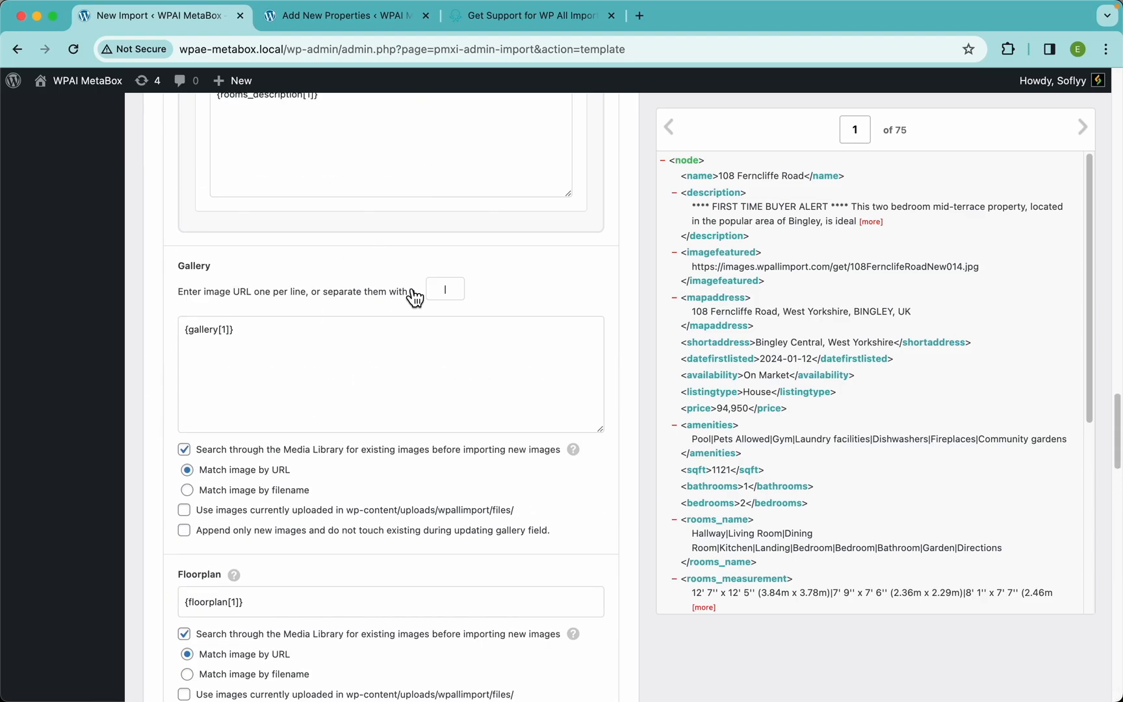
scroll(318, 346, up, 5)
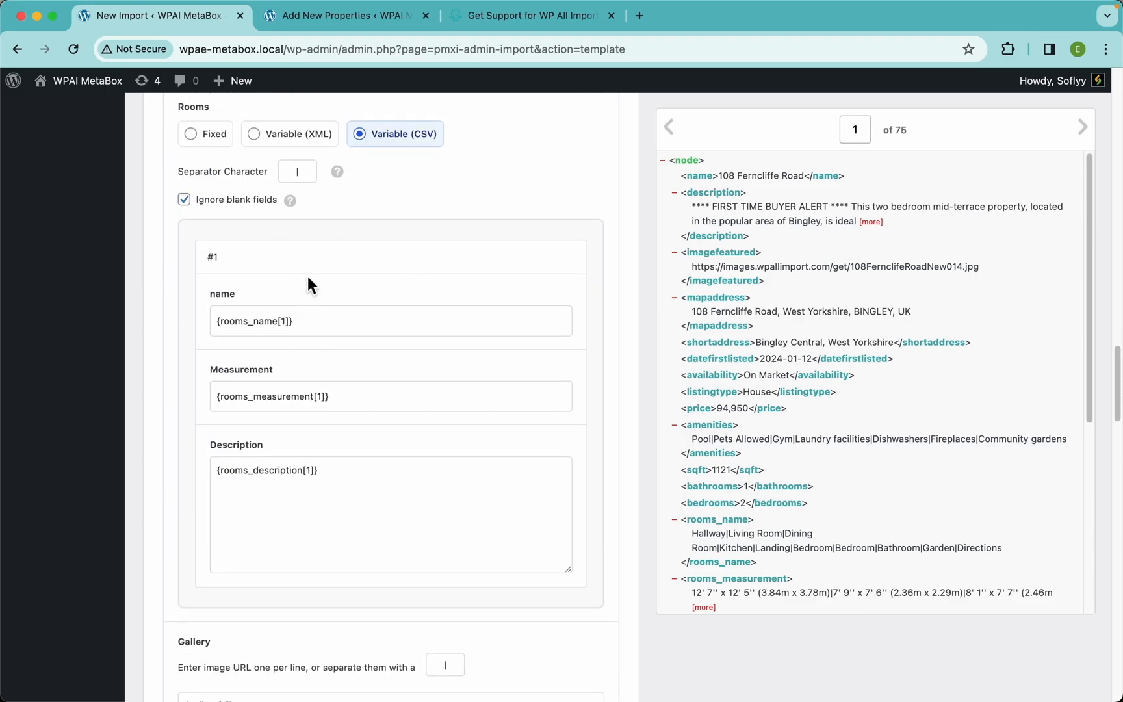
scroll(363, 253, up, 15)
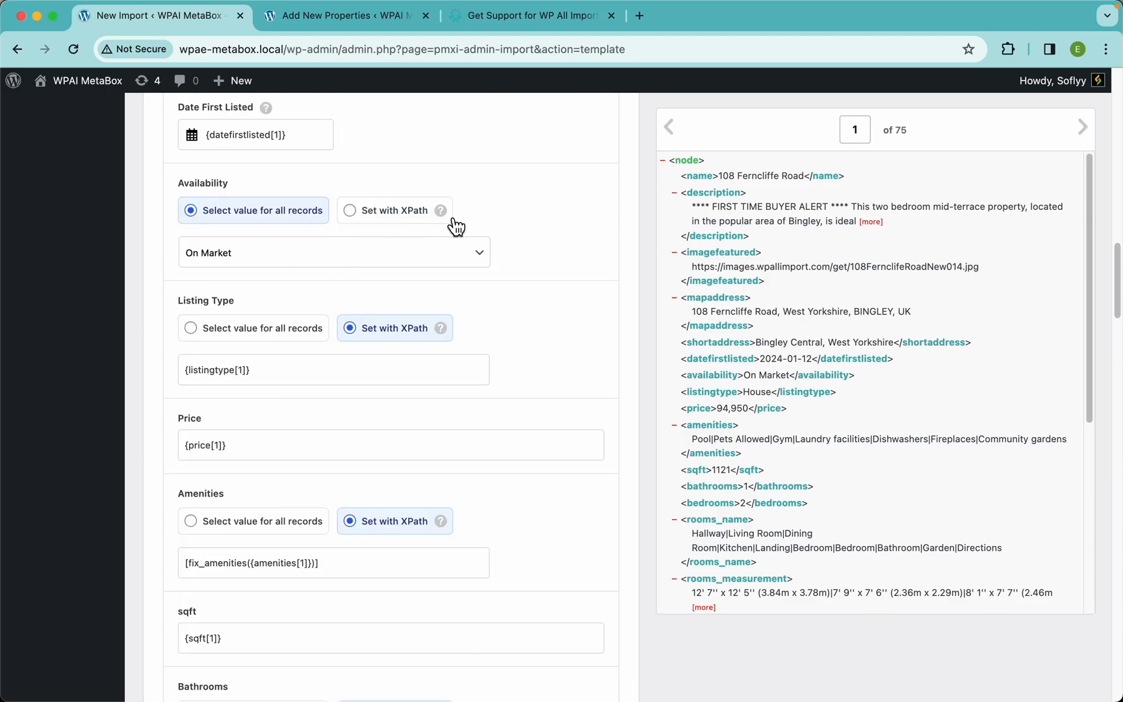
scroll(416, 390, up, 8)
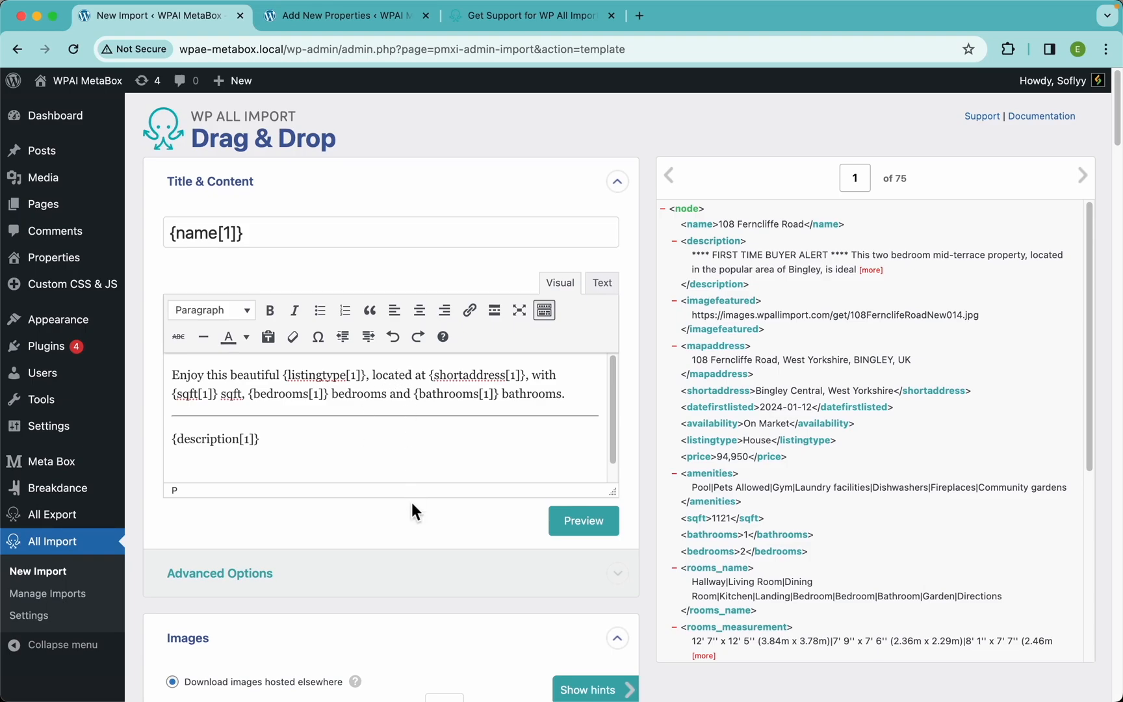
scroll(418, 530, down, 20)
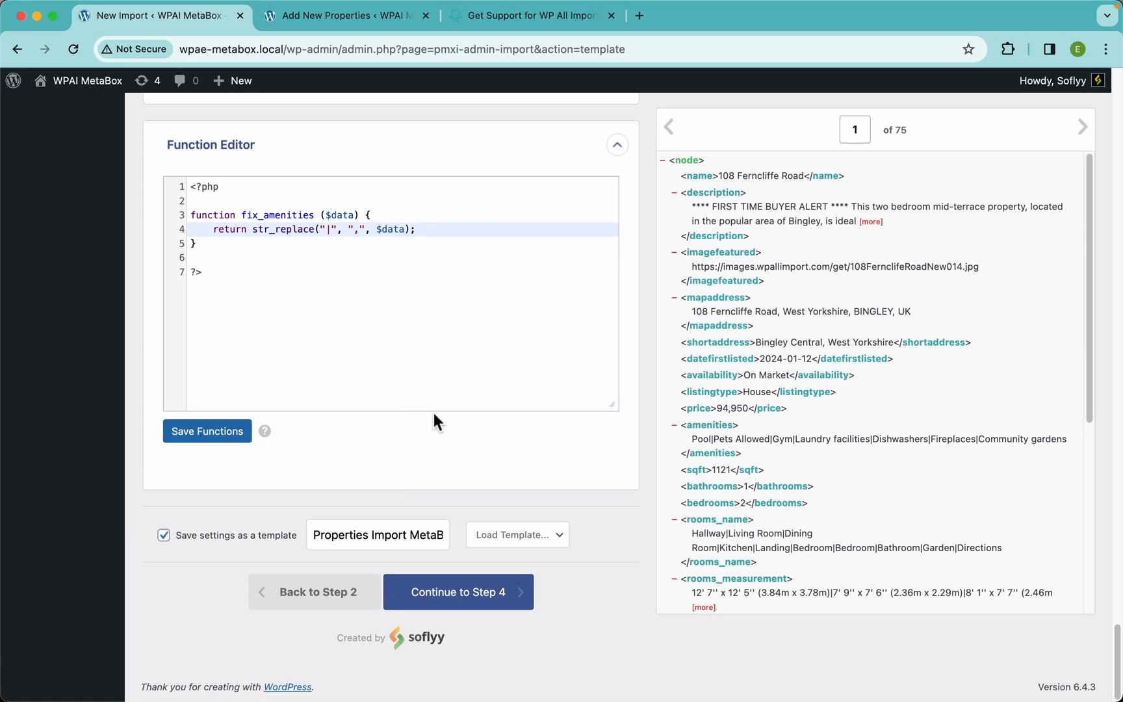
click(526, 603)
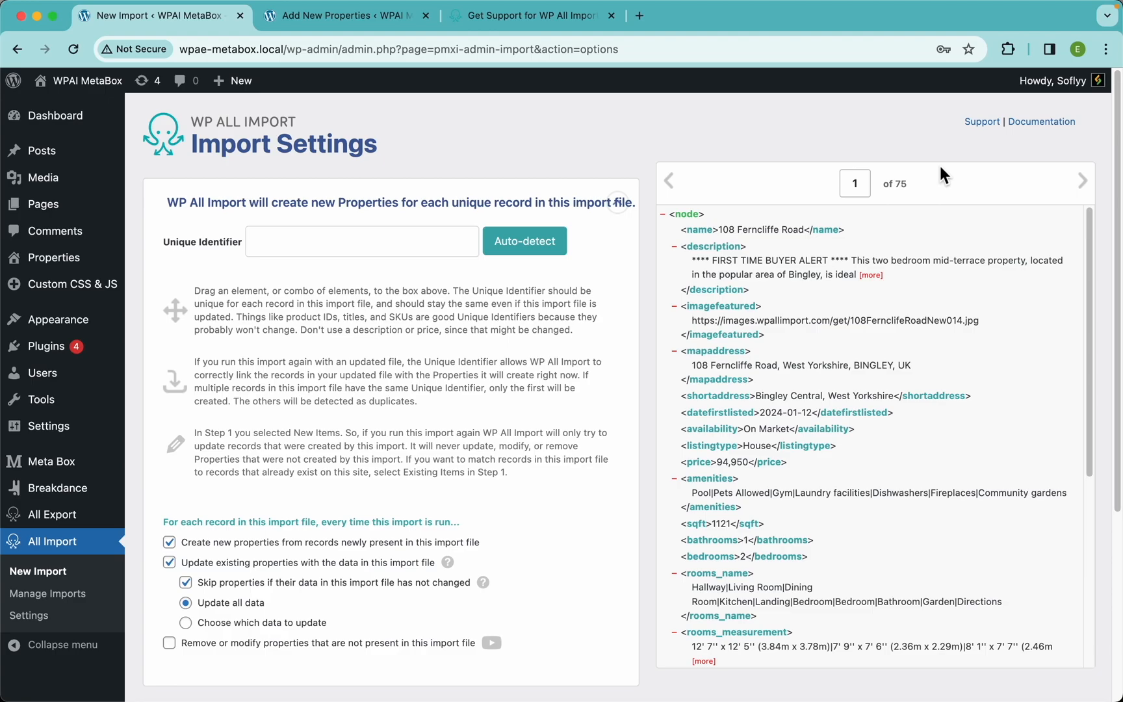
- Try {description[1]} and {name[1]} in turn as the Unique Identifier while comparing the first two records
drag(708, 254, 434, 234)
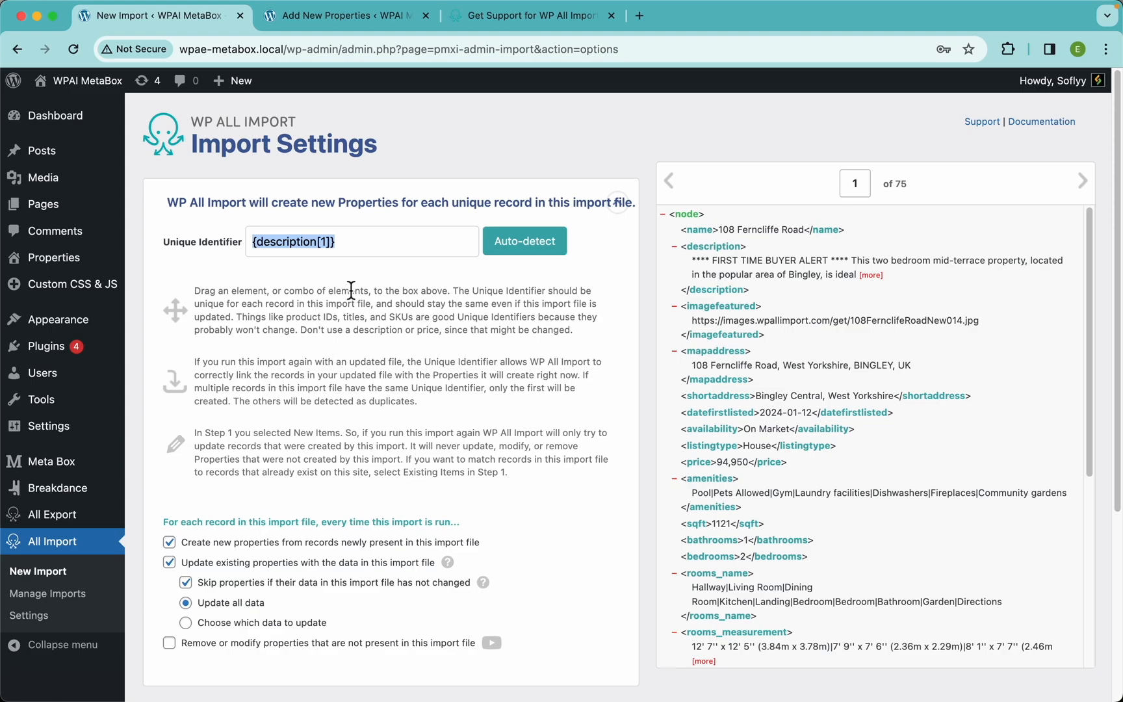
key(BackSpace)
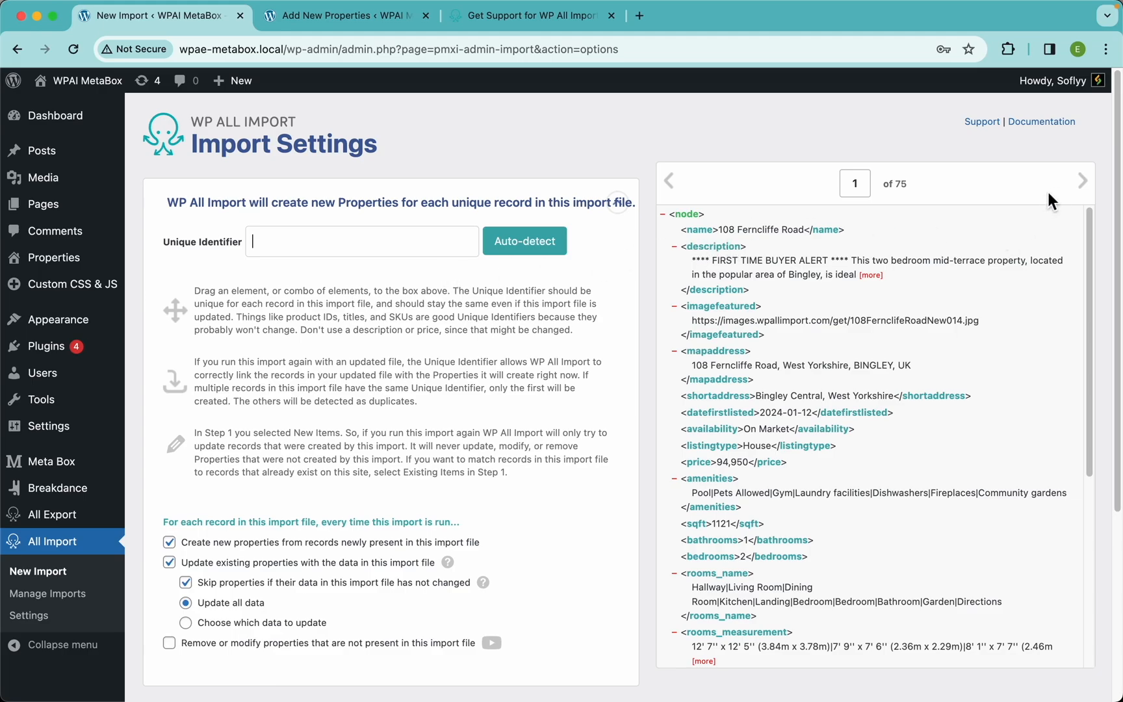
click(1082, 182)
click(670, 182)
drag(705, 231, 405, 241)
click(1085, 190)
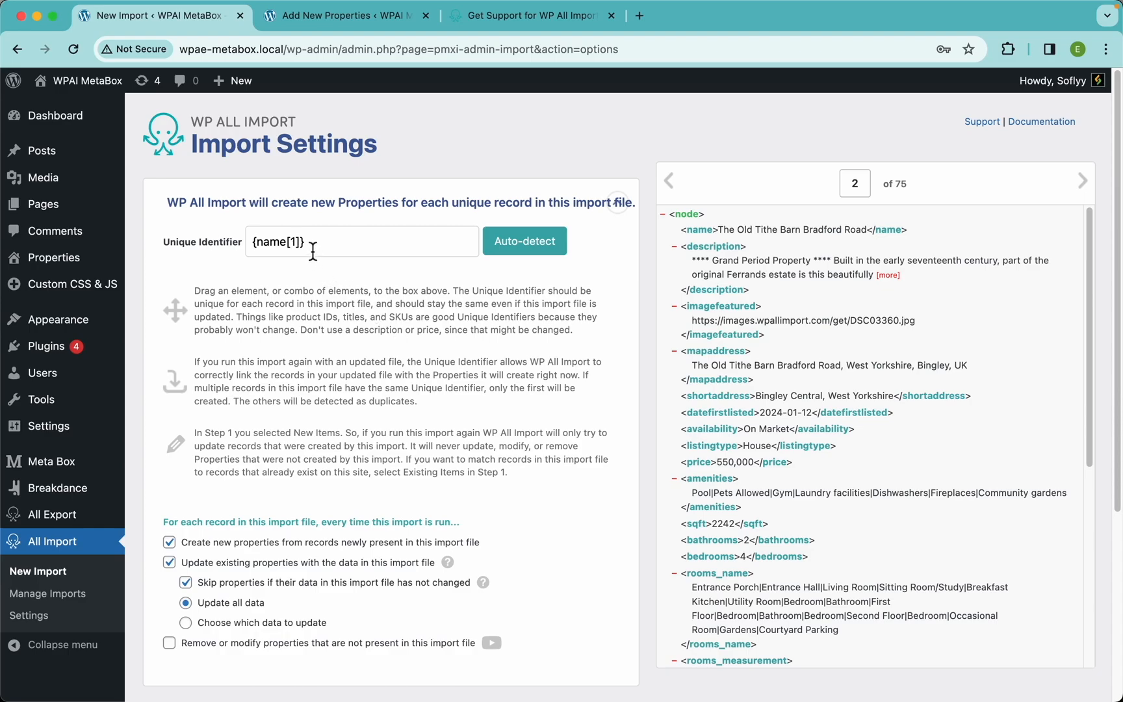
- Clear the Unique Identifier, auto-detect it as {name[1]}, and return the record preview to record 1
drag(308, 245, 215, 259)
key(BackSpace)
click(541, 262)
click(670, 181)
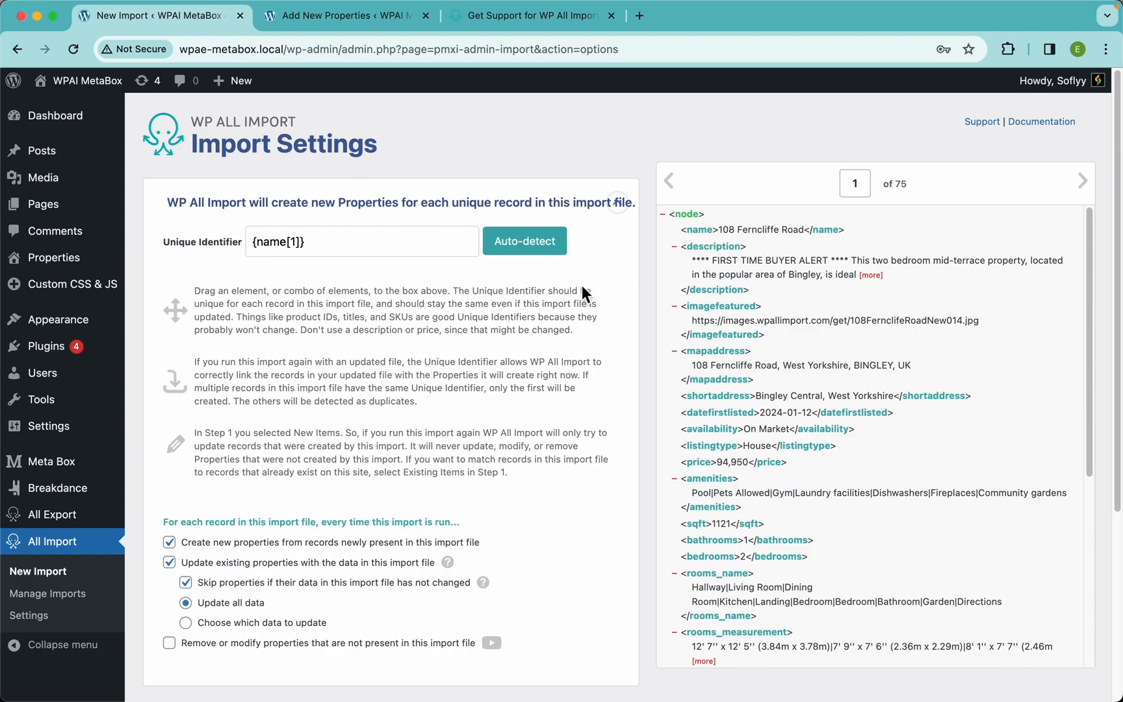
- Examine the options for creating properties from new records and updating existing properties with the file's data
scroll(409, 299, down, 5)
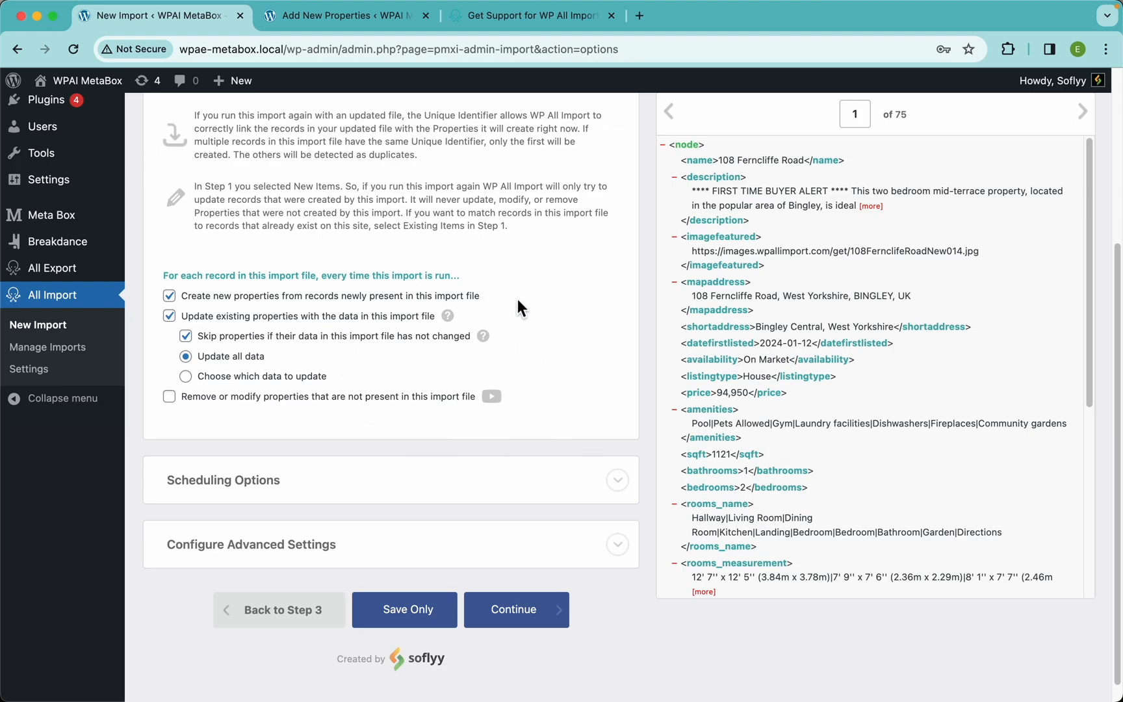
drag(518, 299, 181, 296)
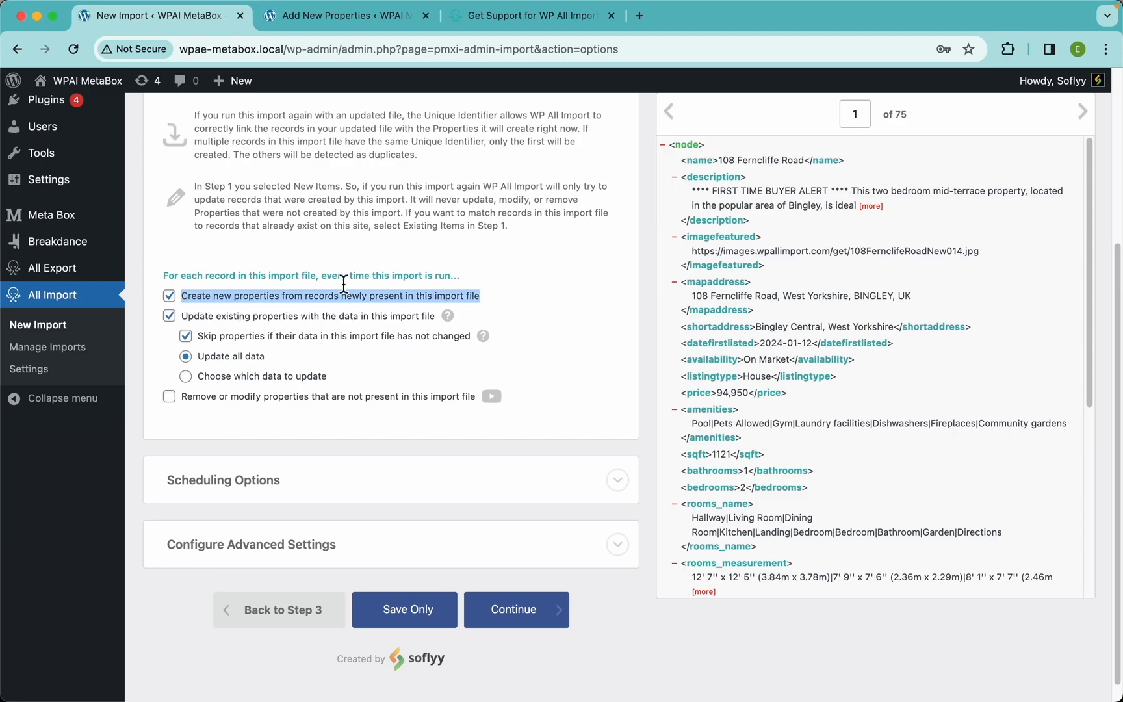
click(407, 263)
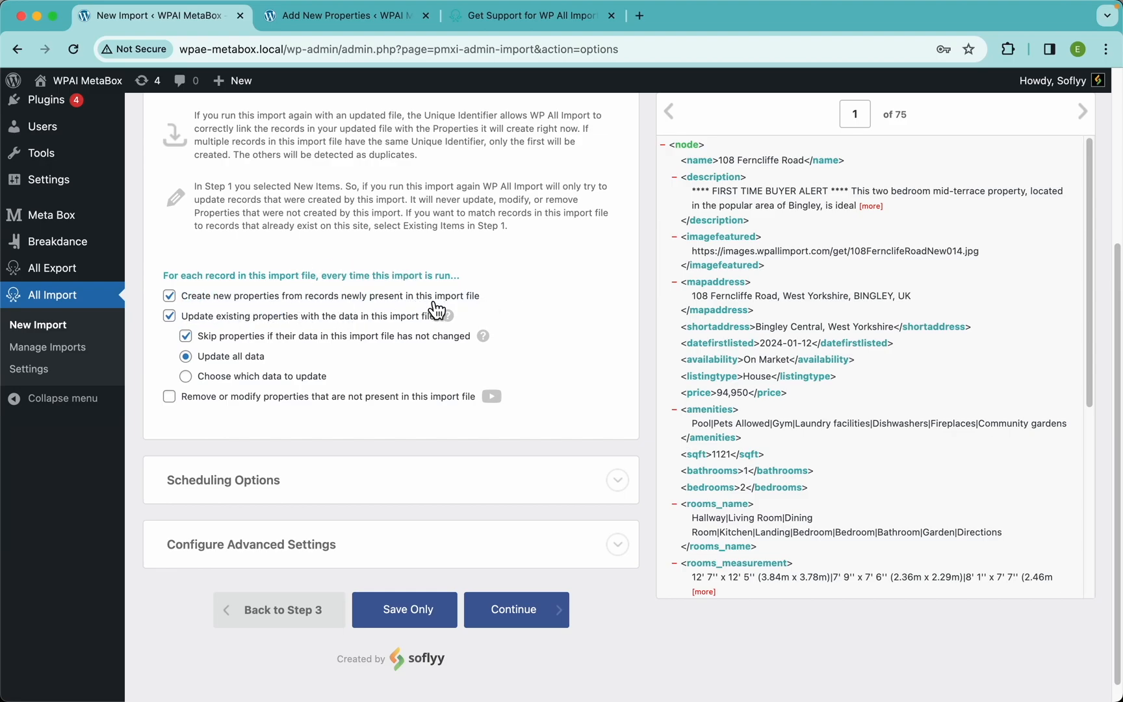
drag(476, 315, 190, 330)
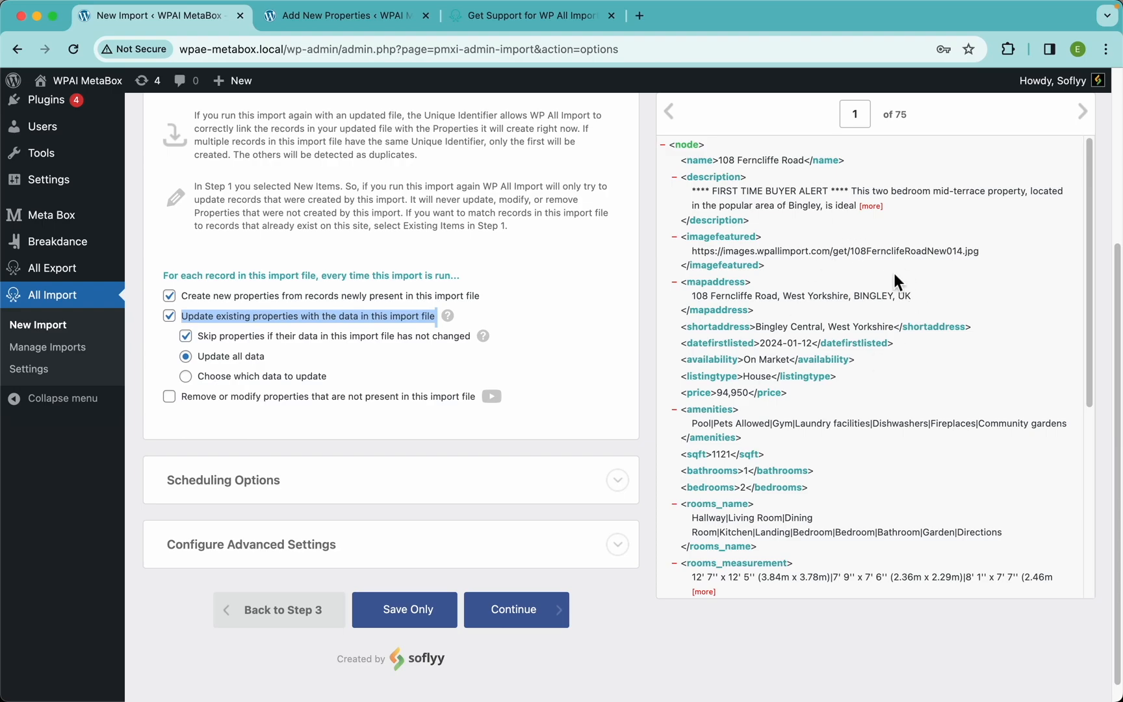
click(608, 316)
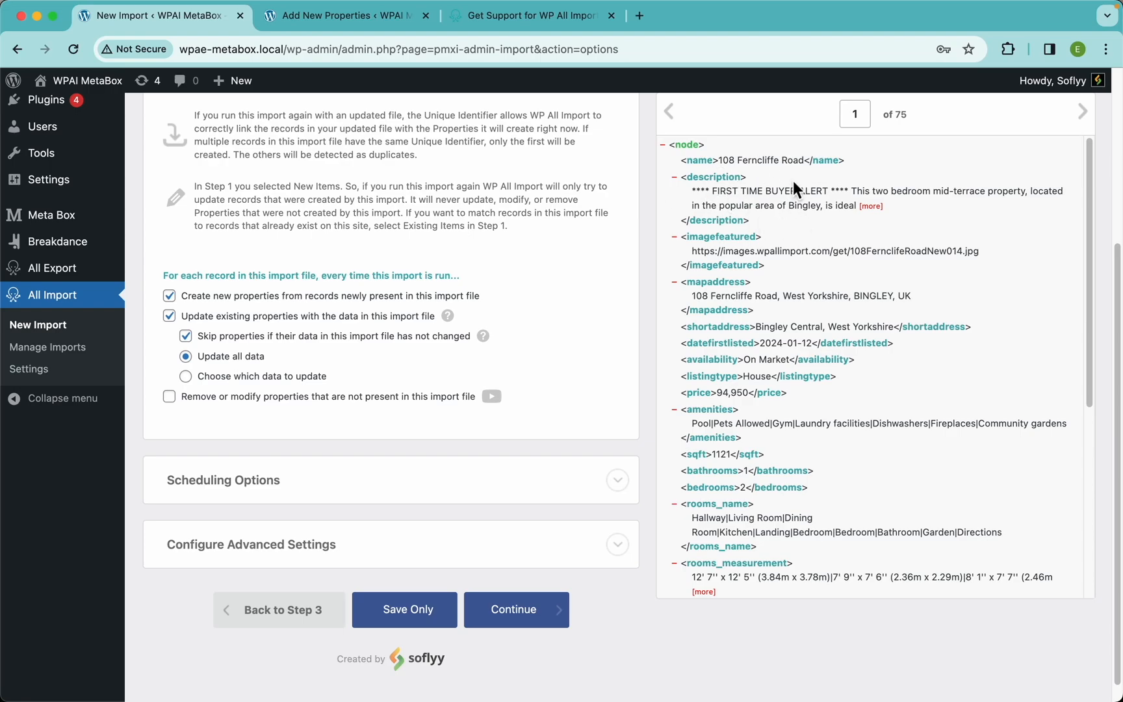
- Toggle creating new properties and updating existing properties off and back on
click(396, 300)
click(307, 301)
click(280, 317)
click(411, 357)
- Set the update of existing properties to "Choose which data to update"
click(271, 415)
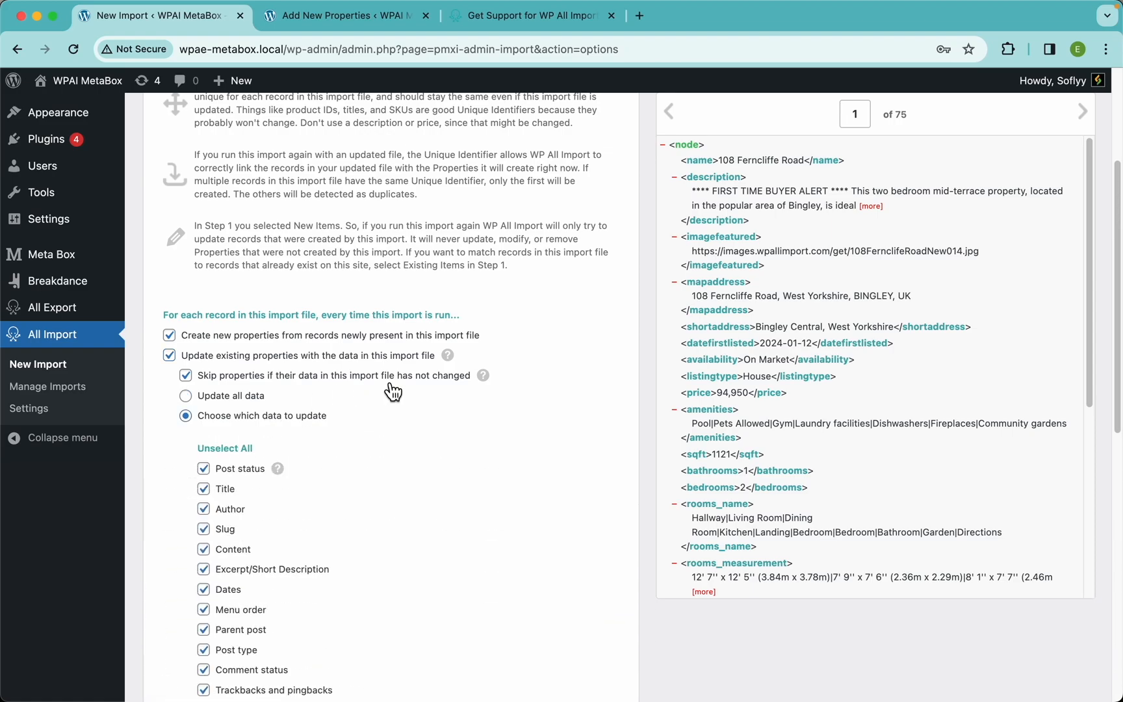
- Clear all data types for updating, enable only Images, and choose "Don't touch existing images, append new images"
scroll(386, 380, down, 3)
scroll(377, 387, down, 3)
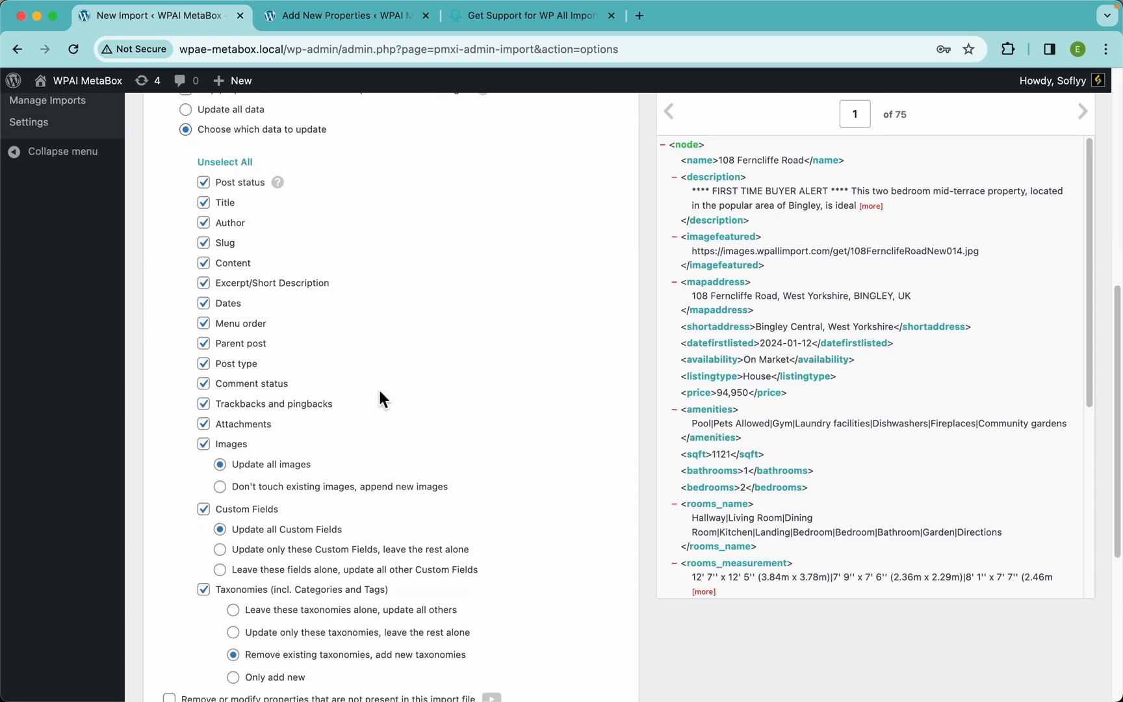
scroll(377, 387, up, 3)
click(242, 212)
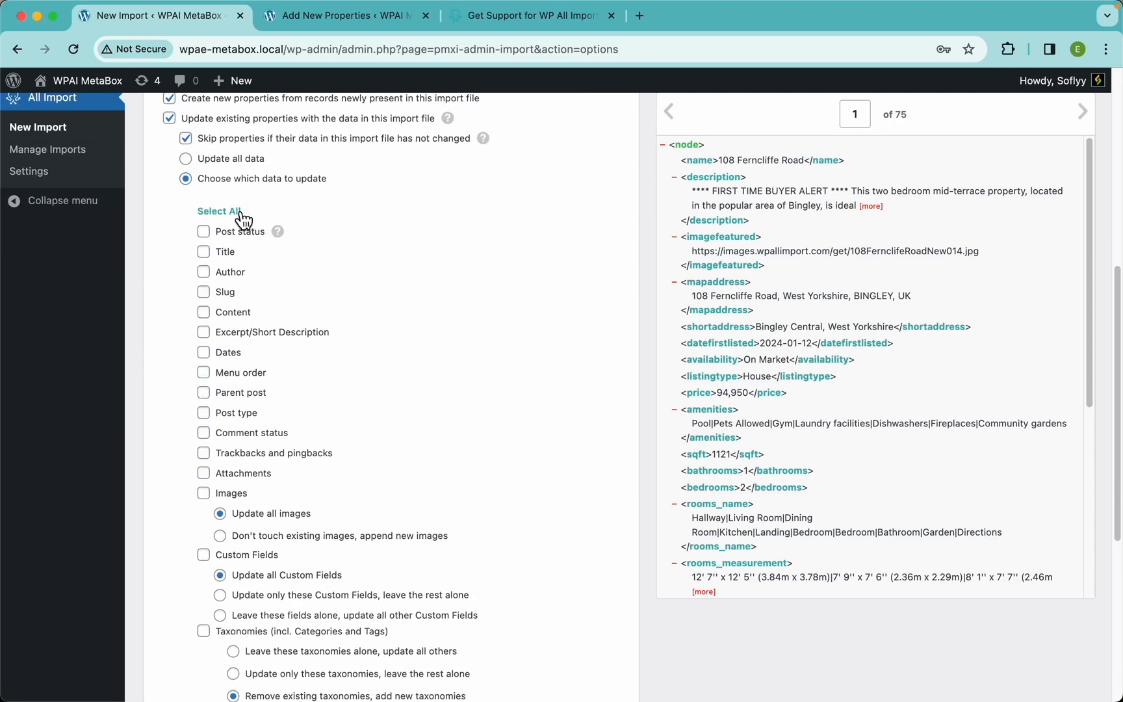
click(242, 495)
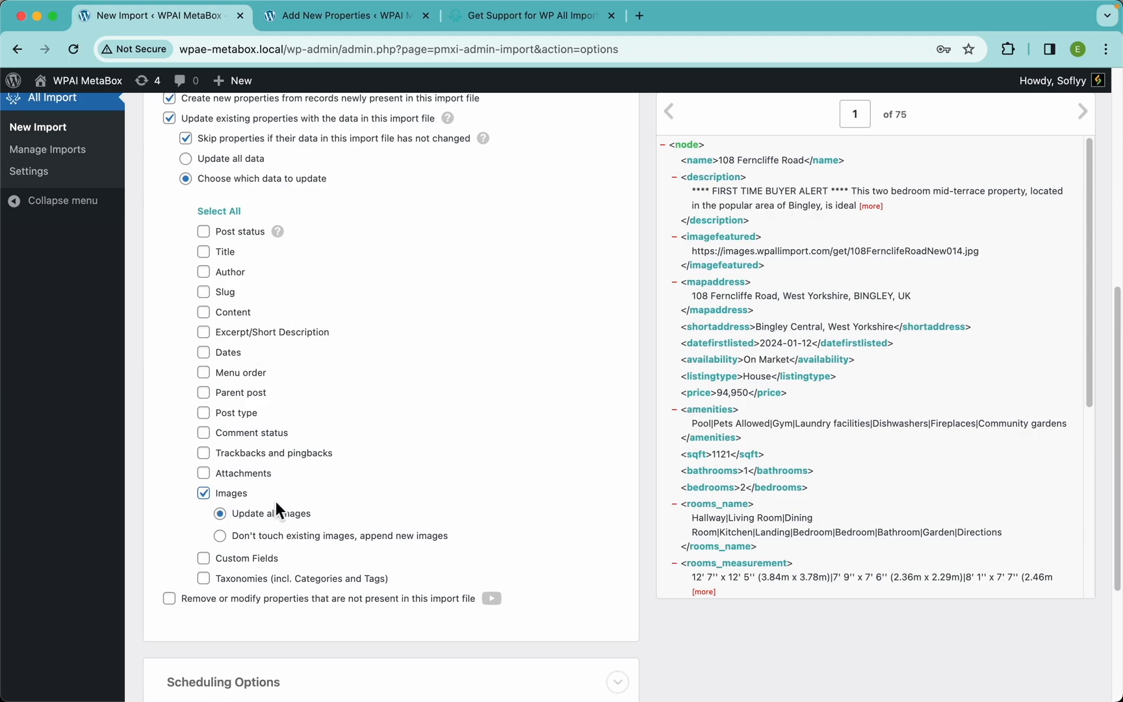
click(294, 536)
- Reselect every data type and switch the update of existing properties back to "Update all data"
click(232, 505)
click(225, 214)
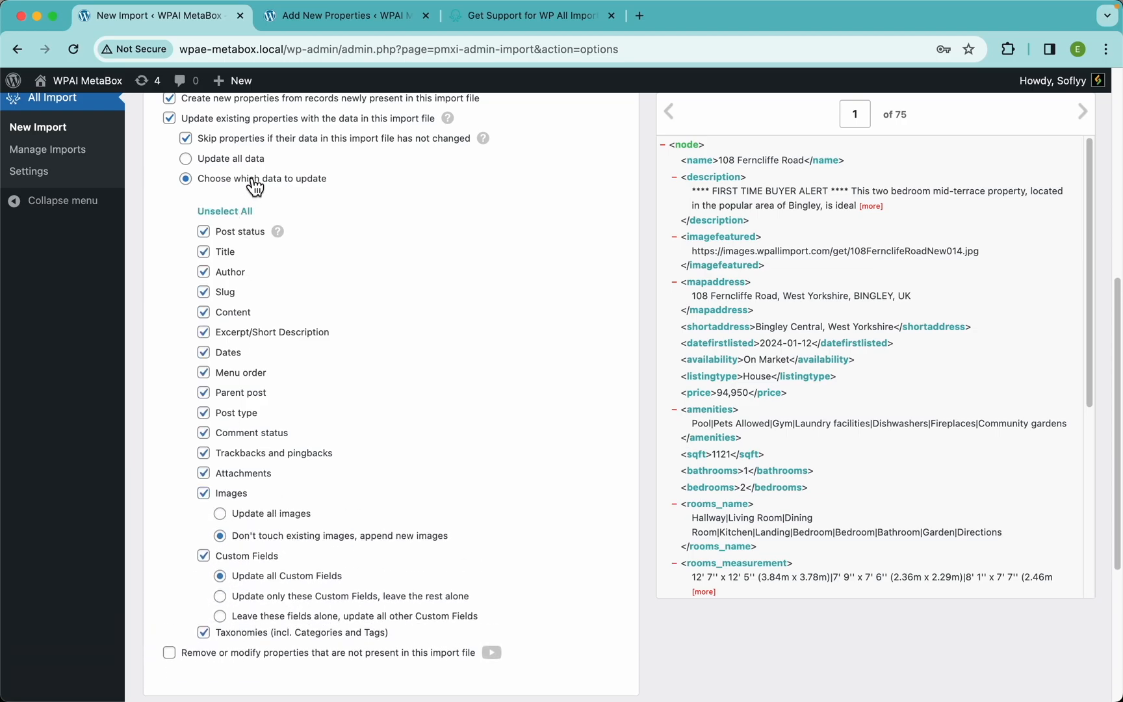
click(250, 164)
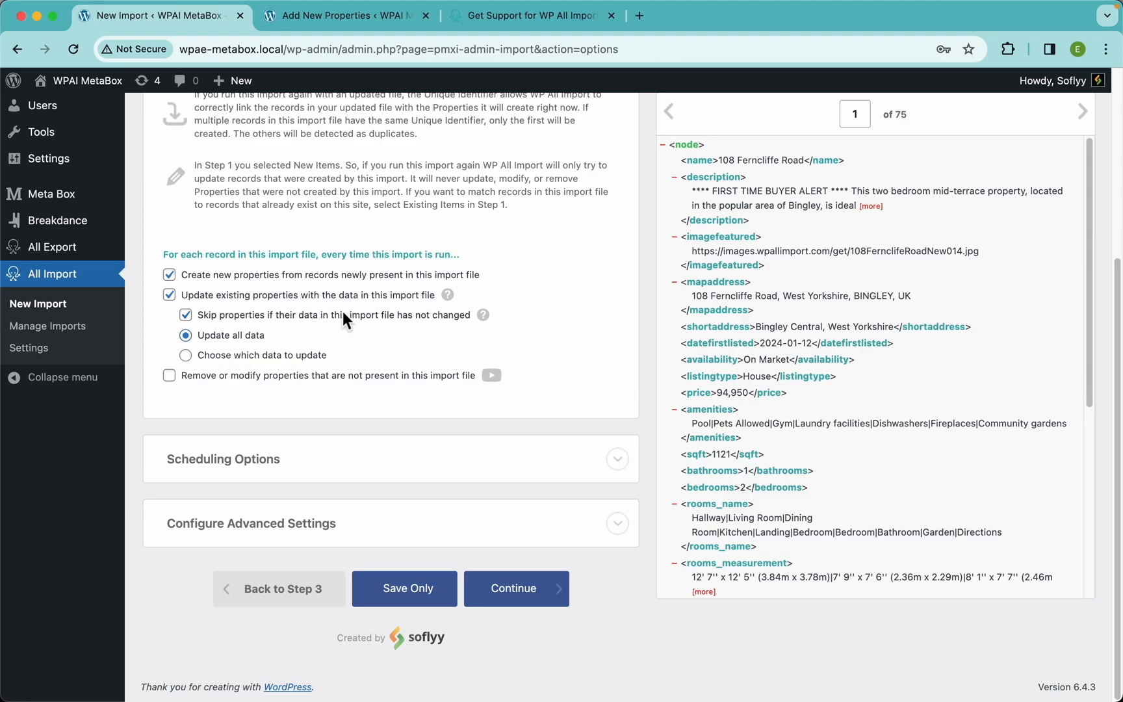
- Enable removing or modifying properties missing from the import file, applied to all properties on this site
click(351, 377)
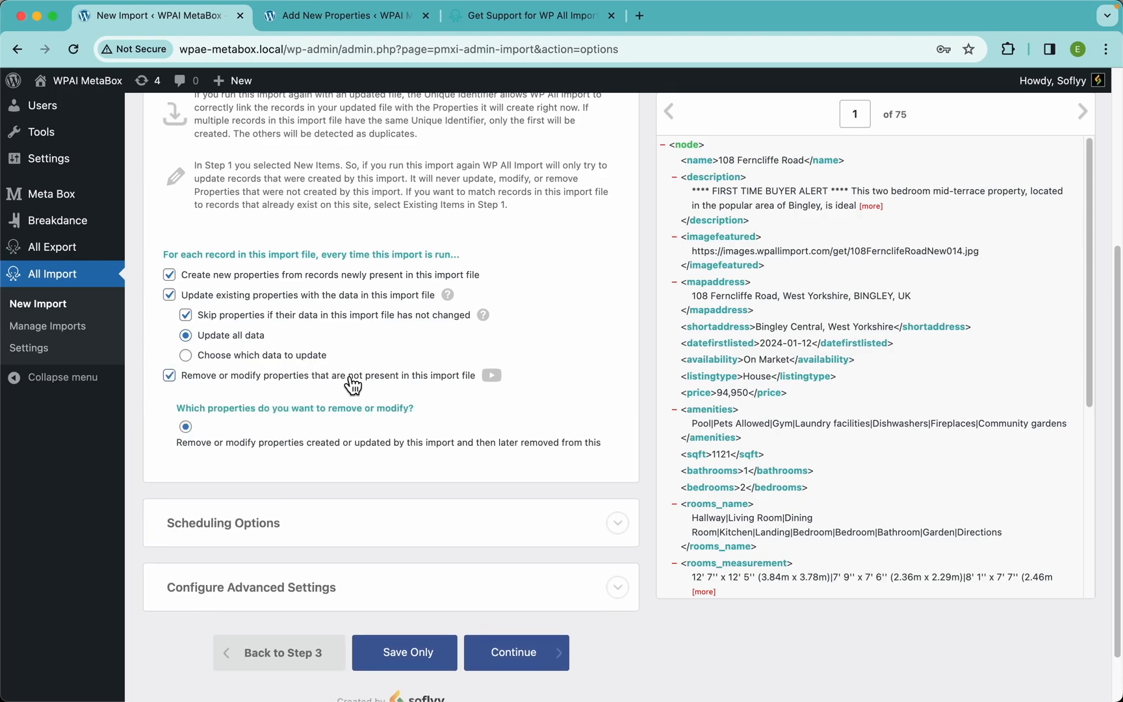
scroll(494, 435, down, 3)
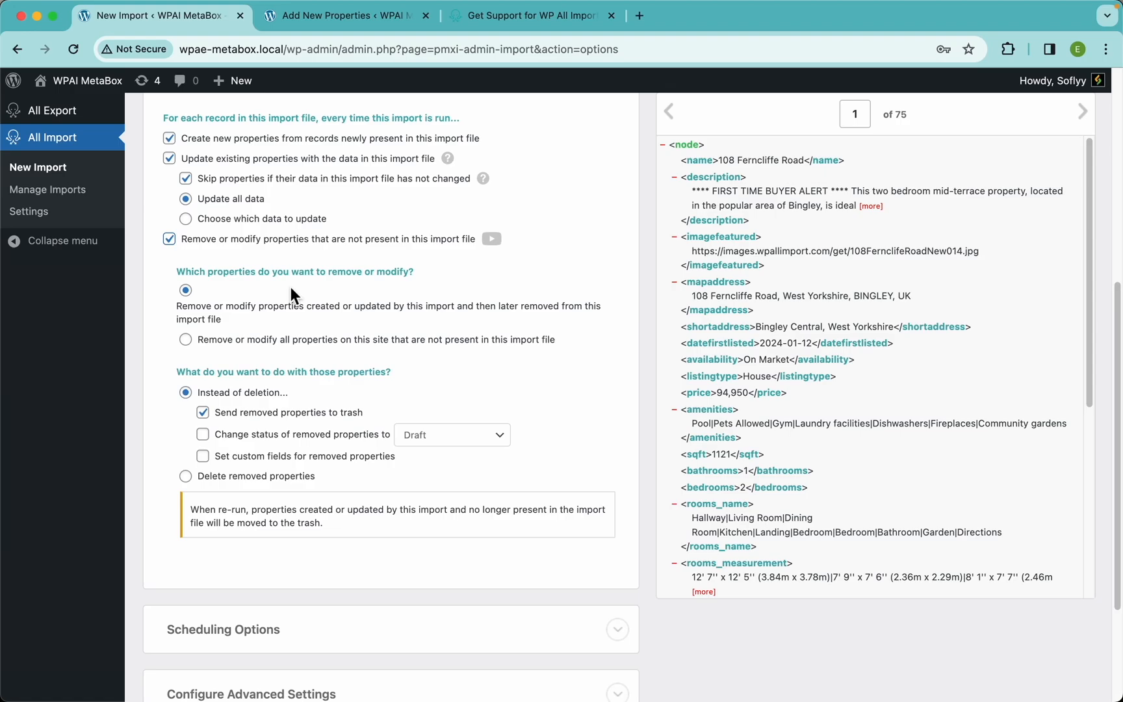
click(273, 341)
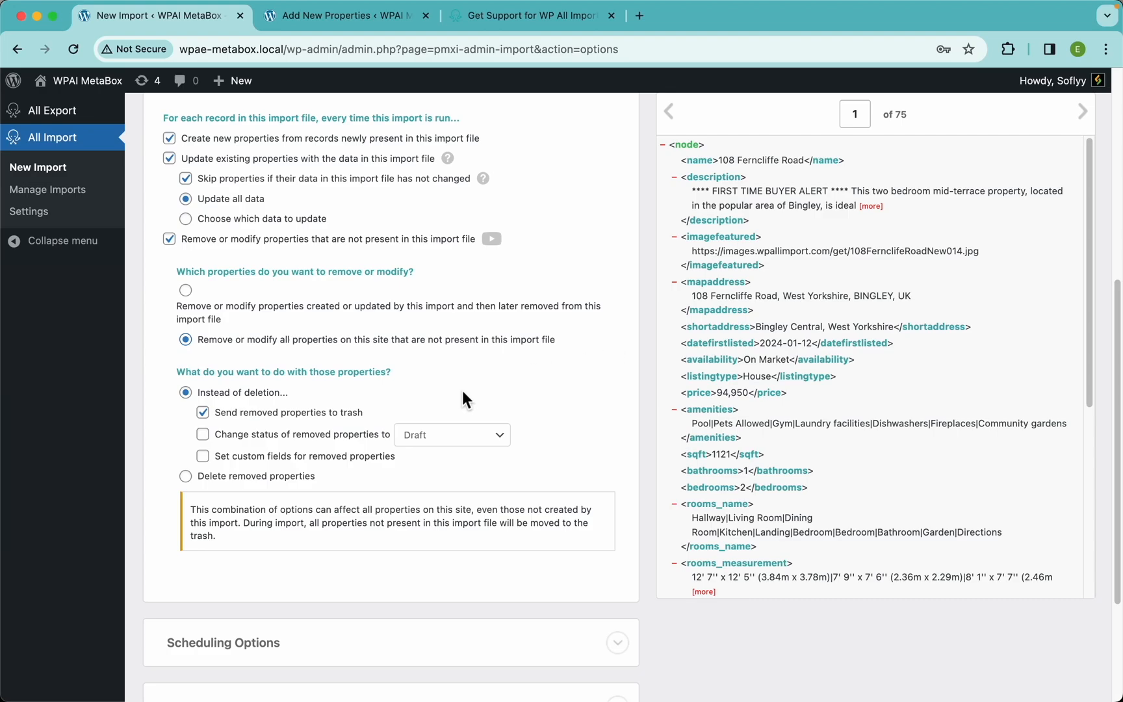
- Change the status of removed properties to Draft in place of sending them to trash
scroll(462, 388, down, 3)
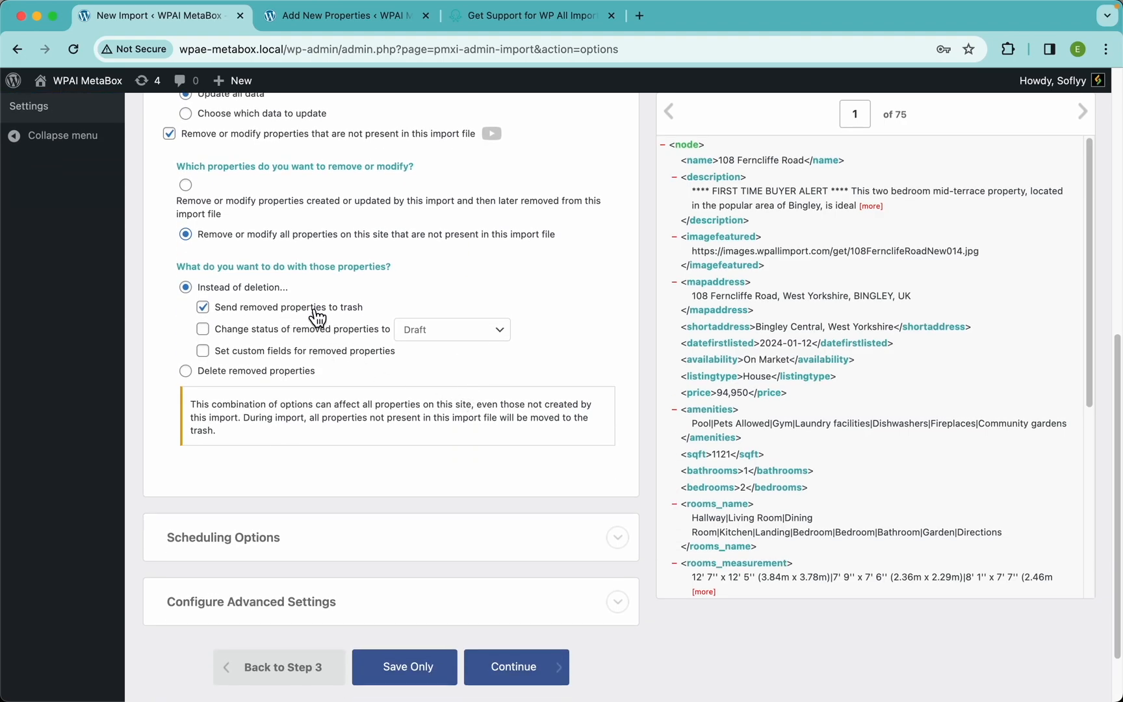
click(303, 330)
click(436, 336)
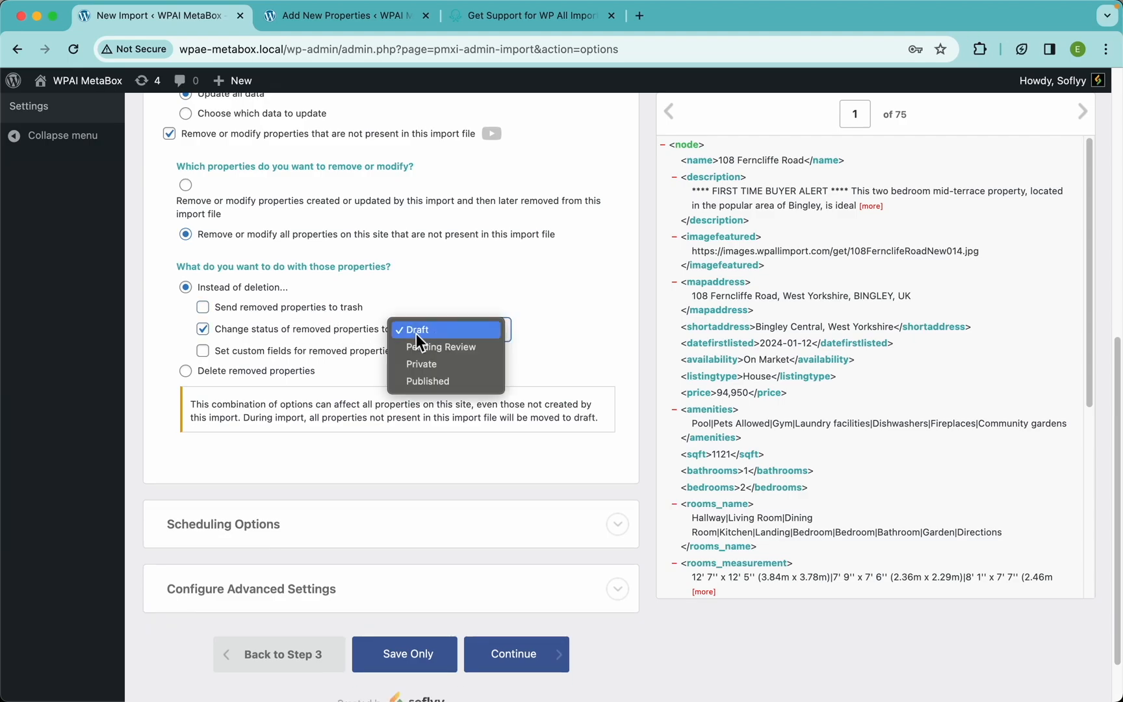
click(524, 336)
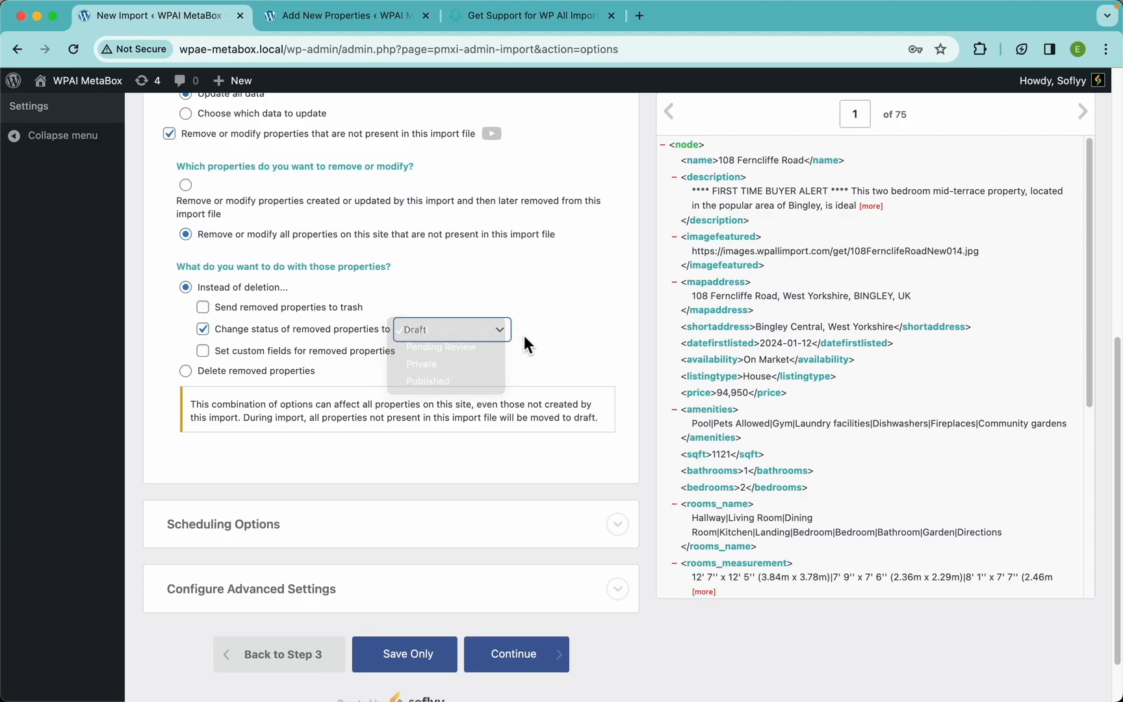
- Replace the status change with a custom field for removed properties, named "status" with the value "Sold"
click(364, 352)
click(344, 330)
click(296, 393)
text(status)
key(Tab)
text(Sold)
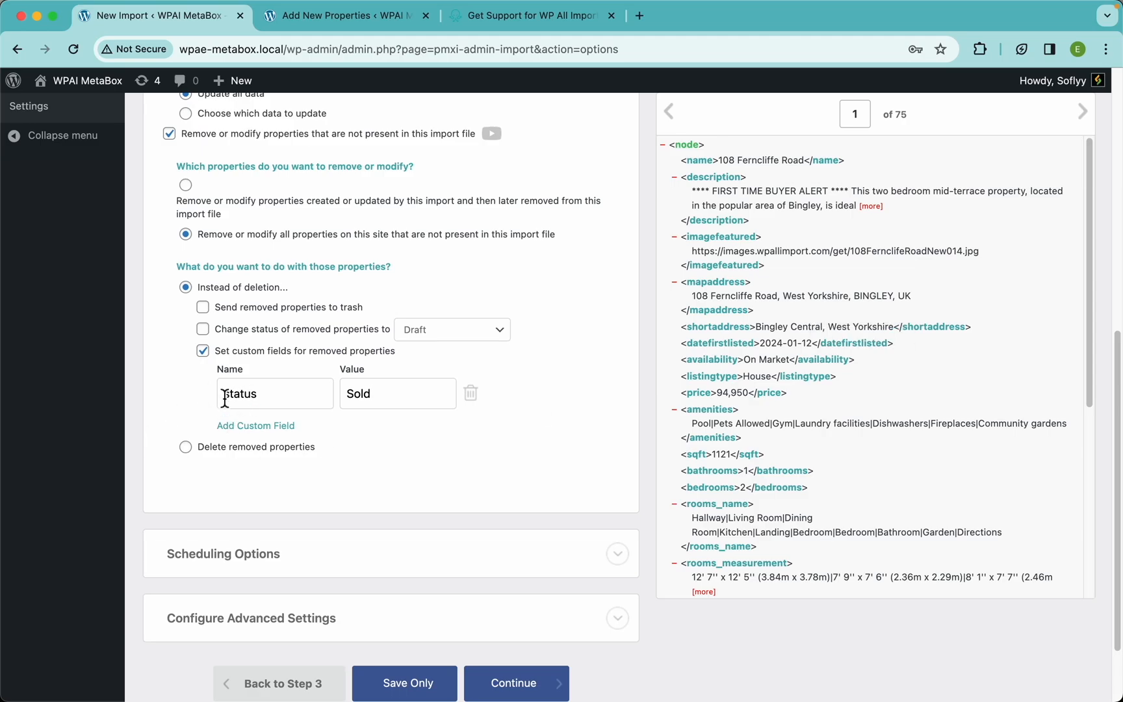
- Add a second blank custom field row for removed properties and remove it again
drag(380, 391, 329, 396)
click(273, 440)
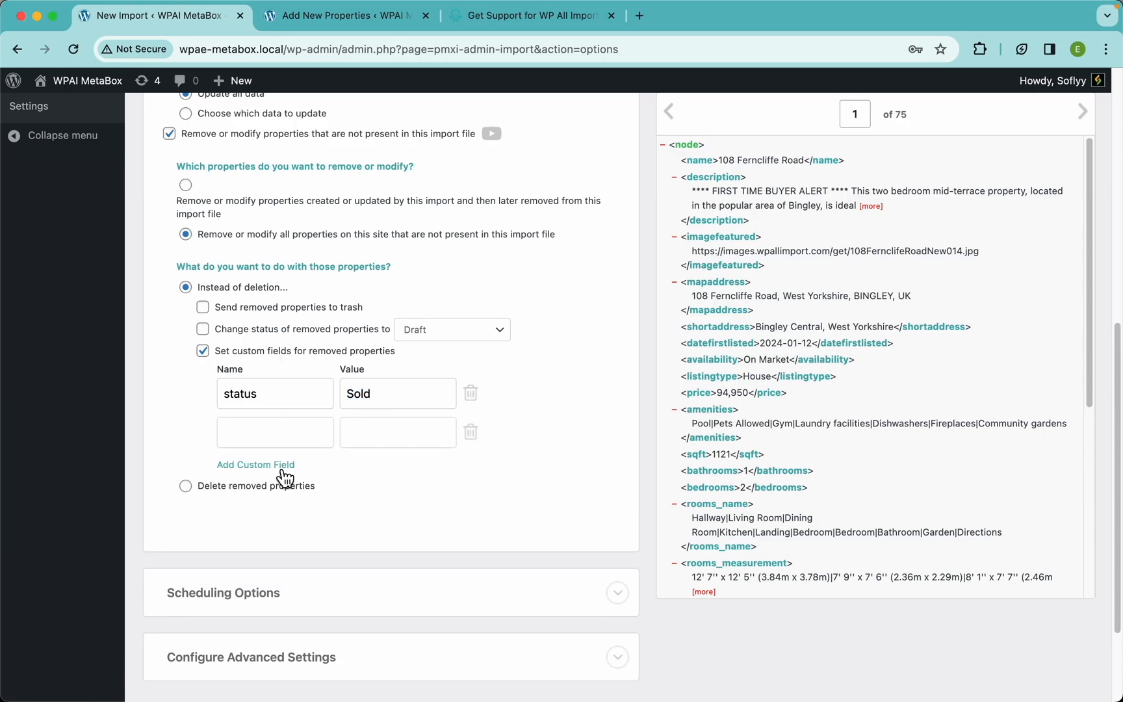
click(471, 431)
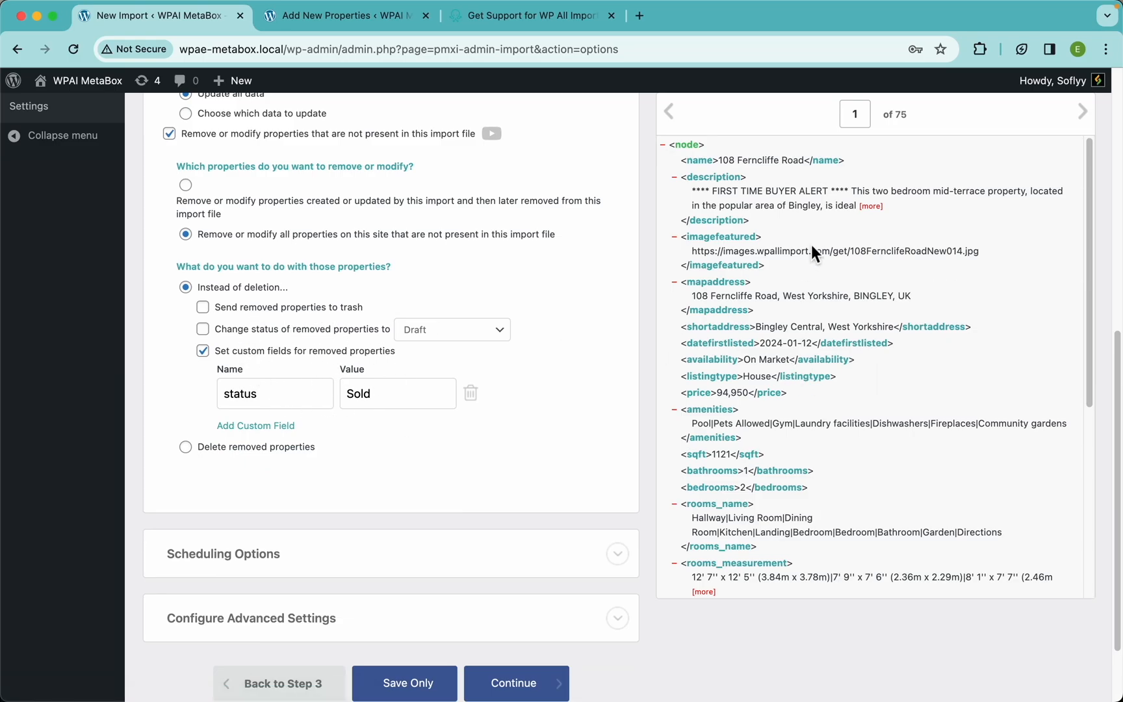
- Choose to delete removed properties, including the files and images attached to them
click(302, 455)
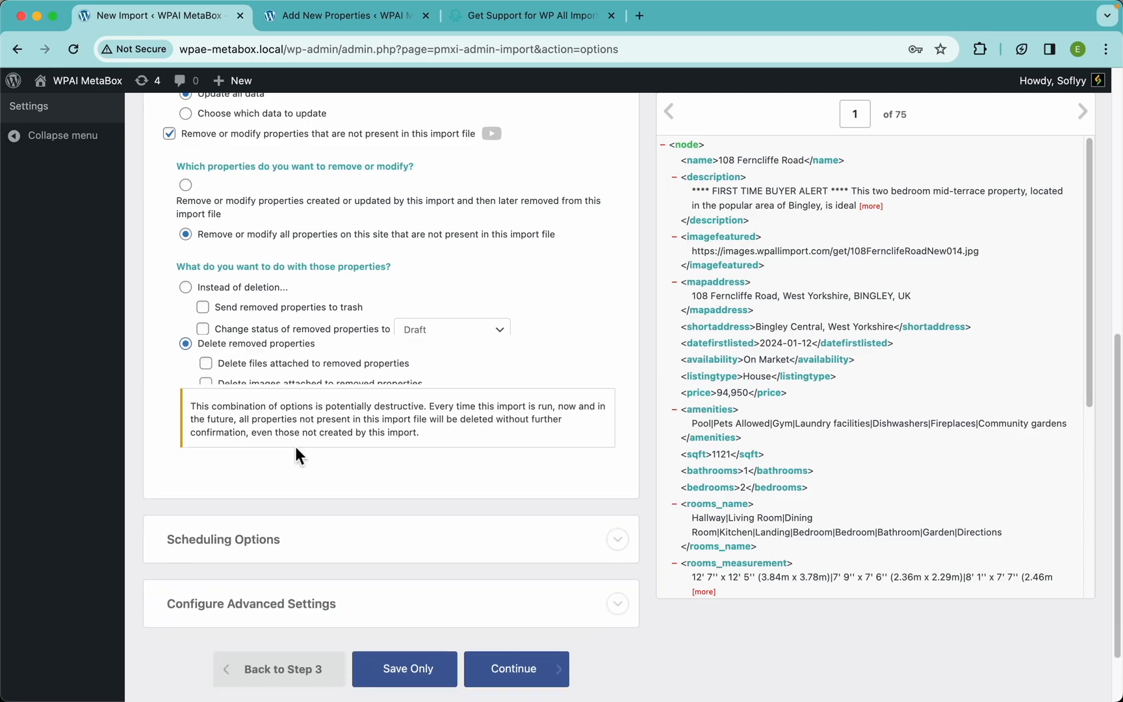
click(289, 329)
click(286, 350)
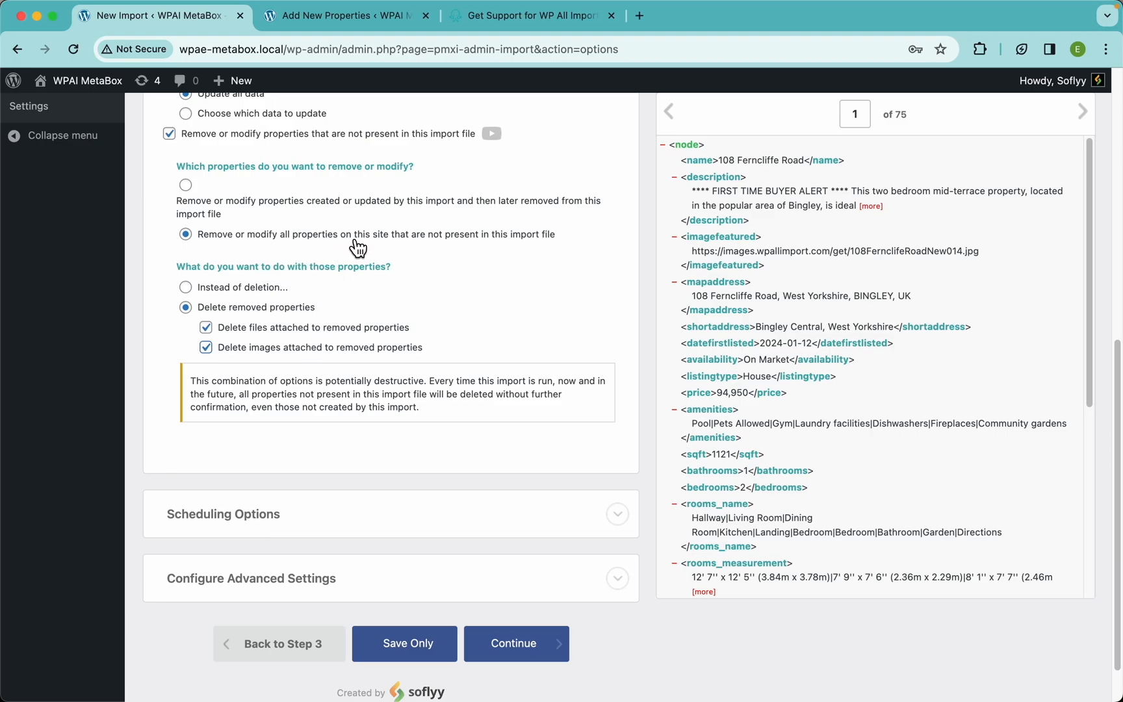
- Expand the Scheduling Options and turn on Automatic Scheduling for the import
scroll(338, 403, down, 2)
click(620, 472)
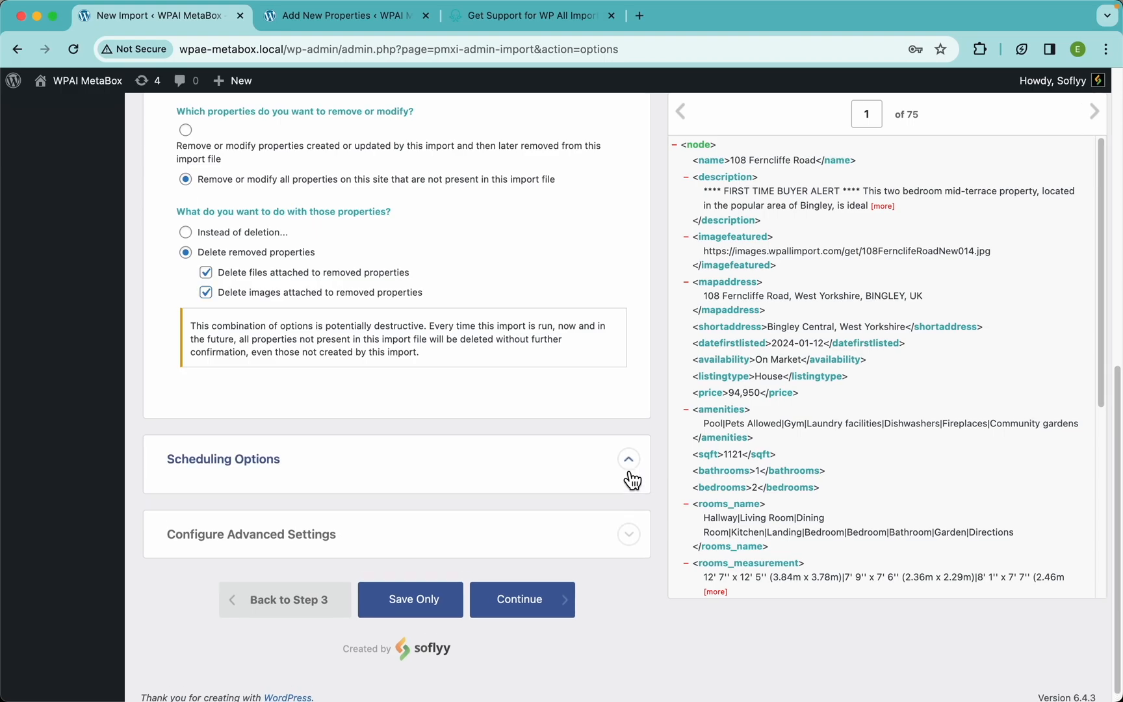
scroll(443, 420, down, 5)
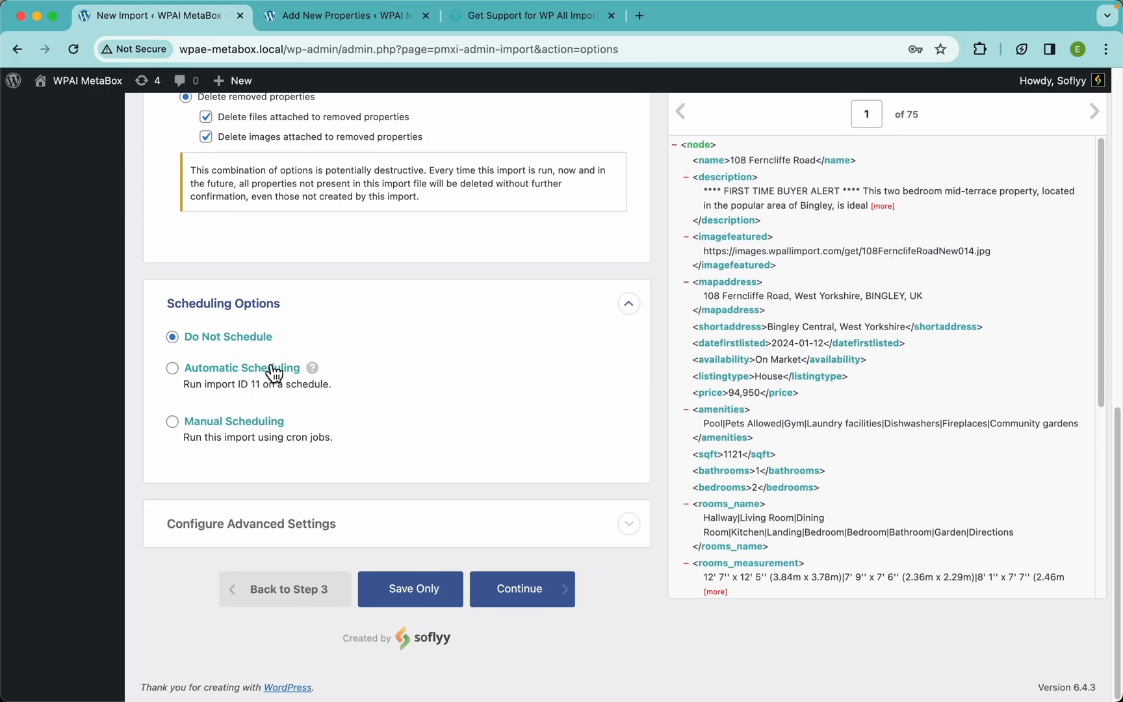
click(254, 370)
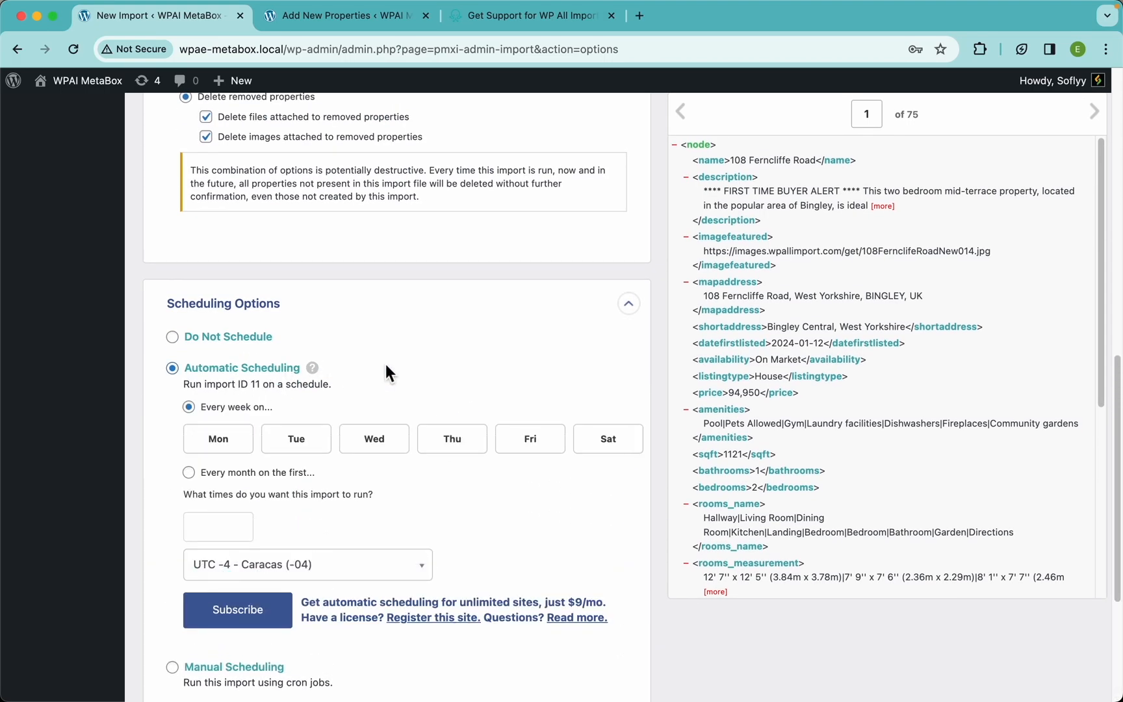
scroll(302, 388, down, 3)
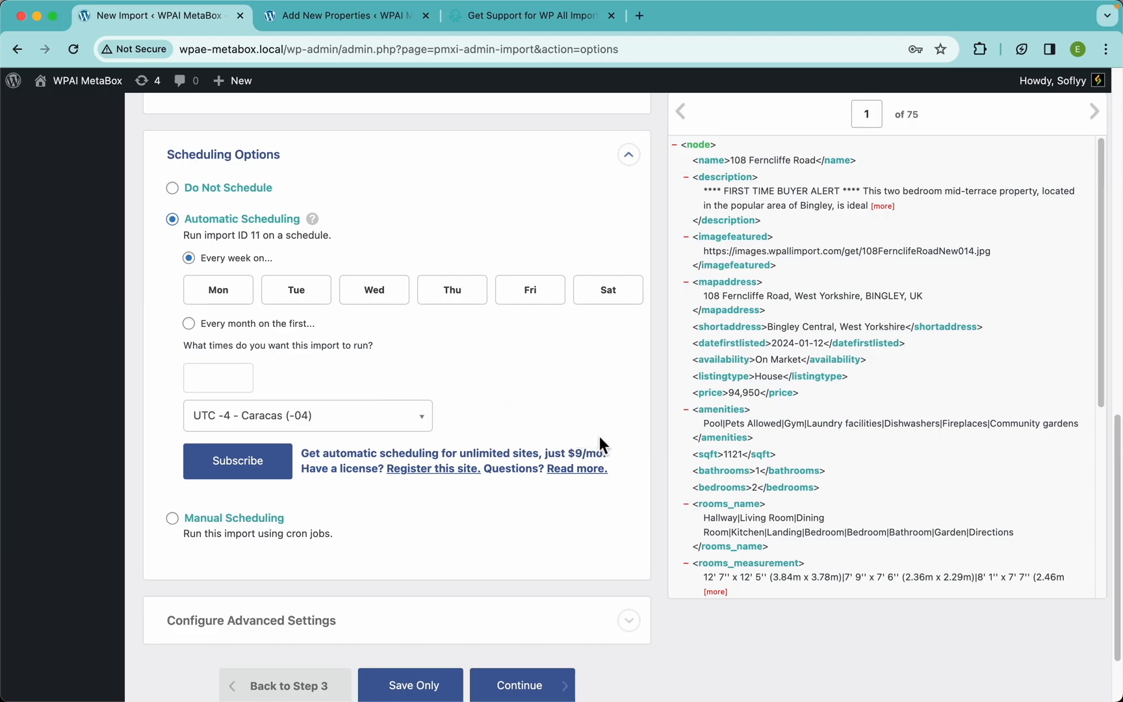
- Set the weekly automatic schedule to run Monday, Tuesday, Wednesday, Thursday, Friday and Saturday
click(211, 292)
click(308, 296)
click(361, 302)
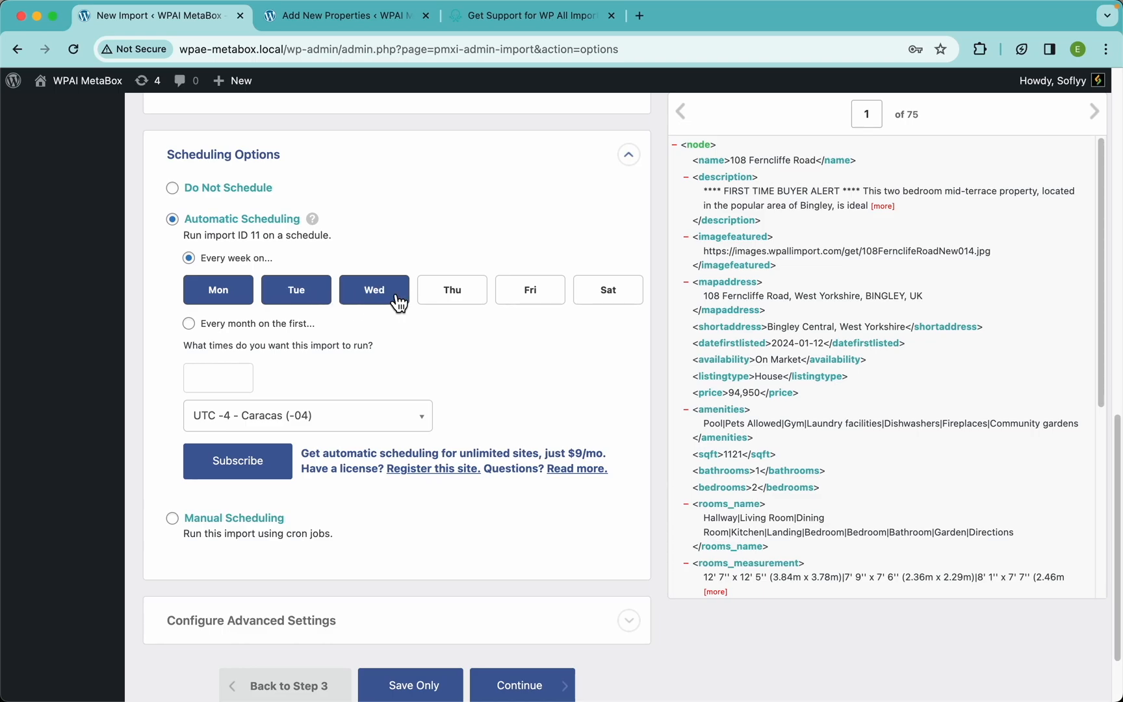
click(455, 298)
click(545, 301)
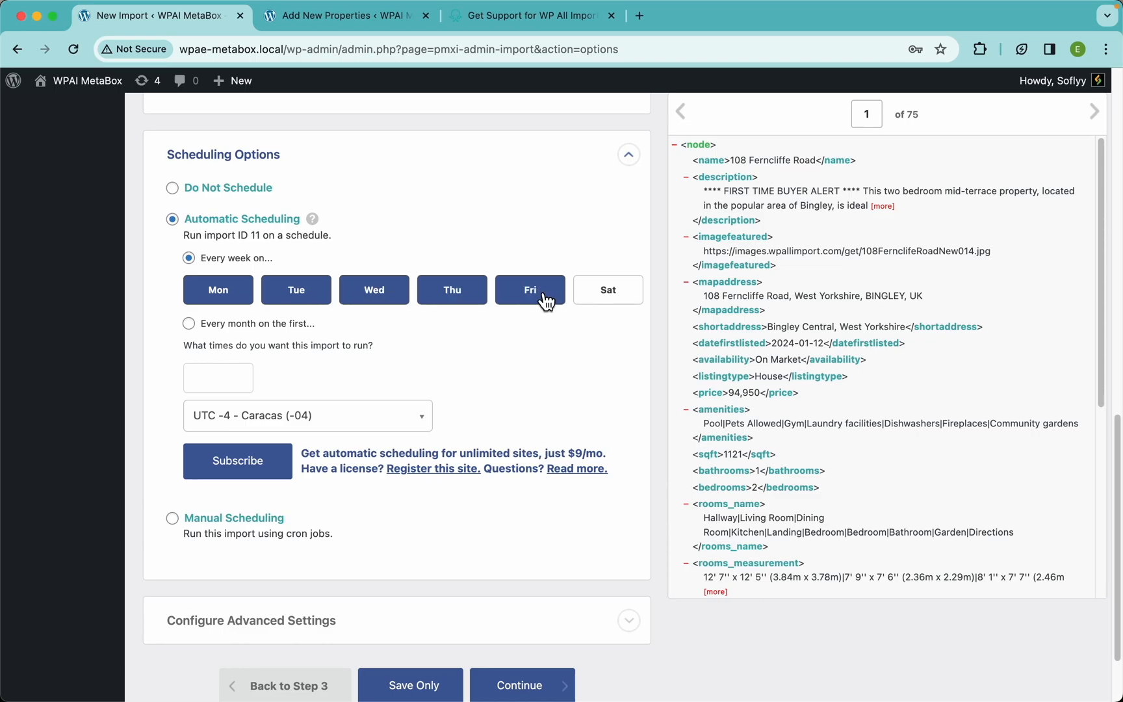
click(605, 302)
- Set the scheduled import's run times to 12:00am and 4:00pm
click(221, 376)
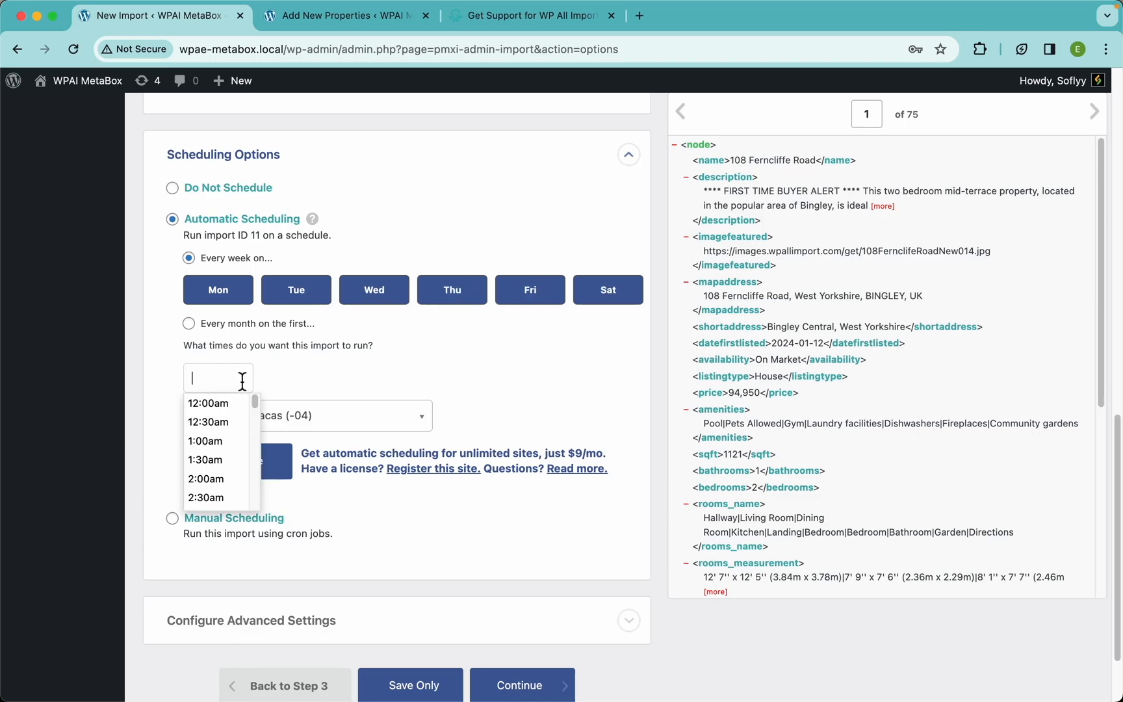
click(206, 401)
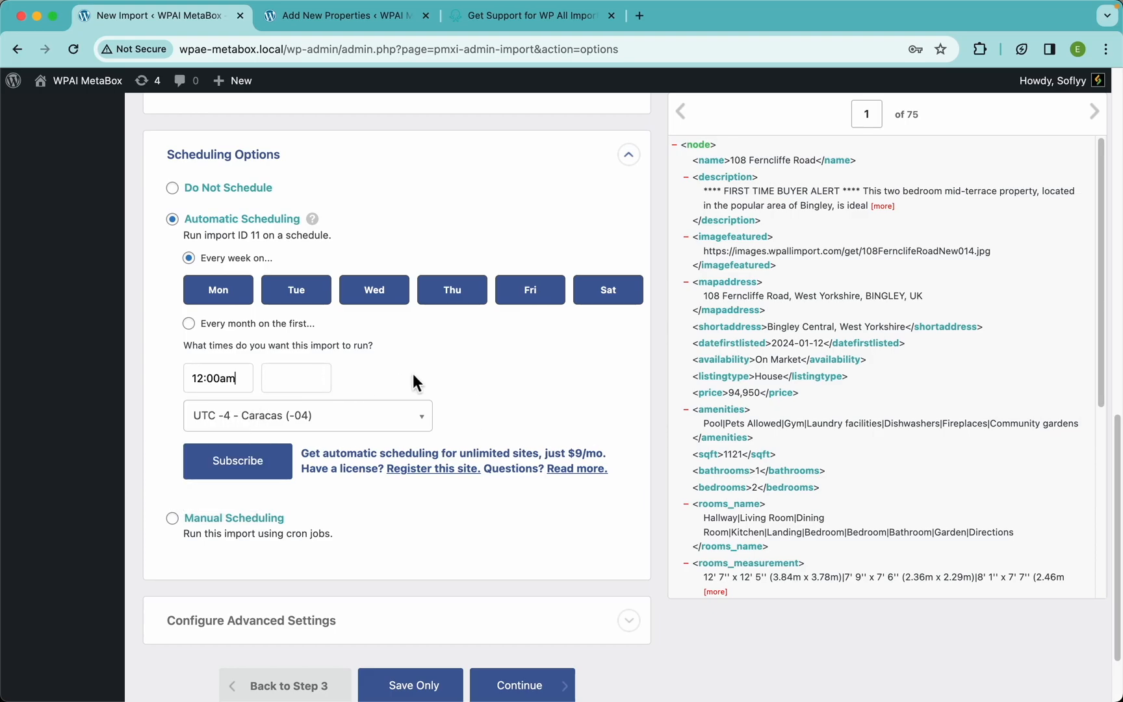
scroll(418, 373, up, 2)
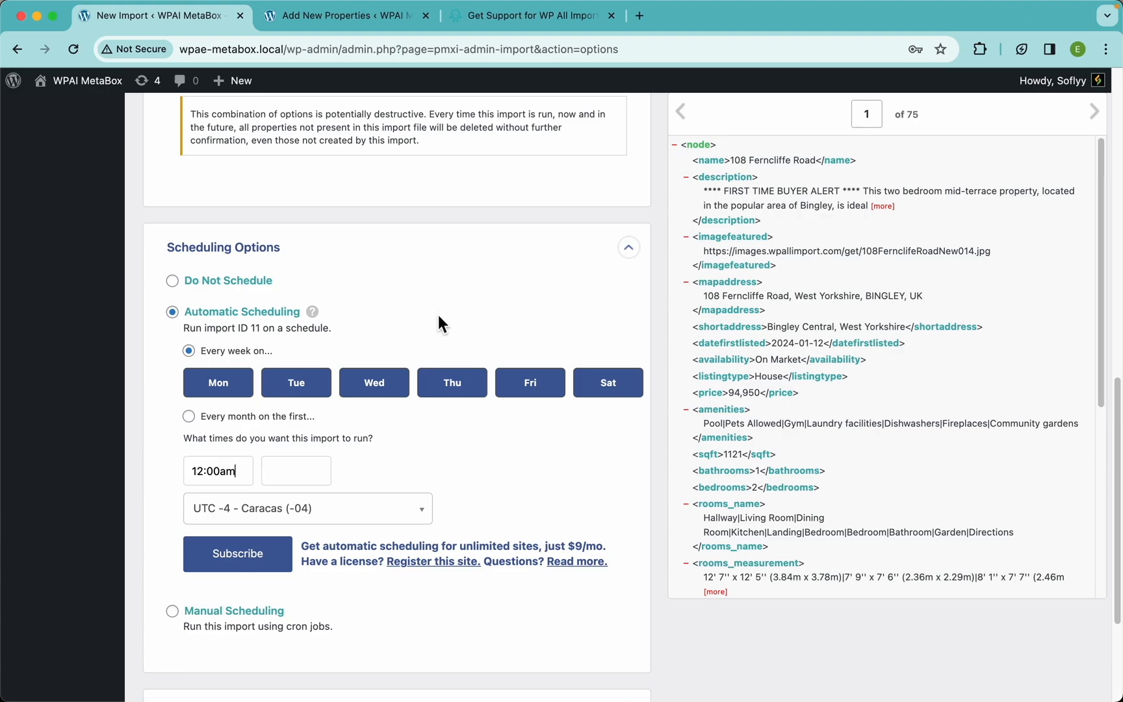
click(282, 470)
scroll(286, 545, down, 8)
click(303, 553)
- Remove Tuesday through Saturday from the weekly schedule, keeping only Monday
click(296, 382)
click(373, 382)
click(451, 389)
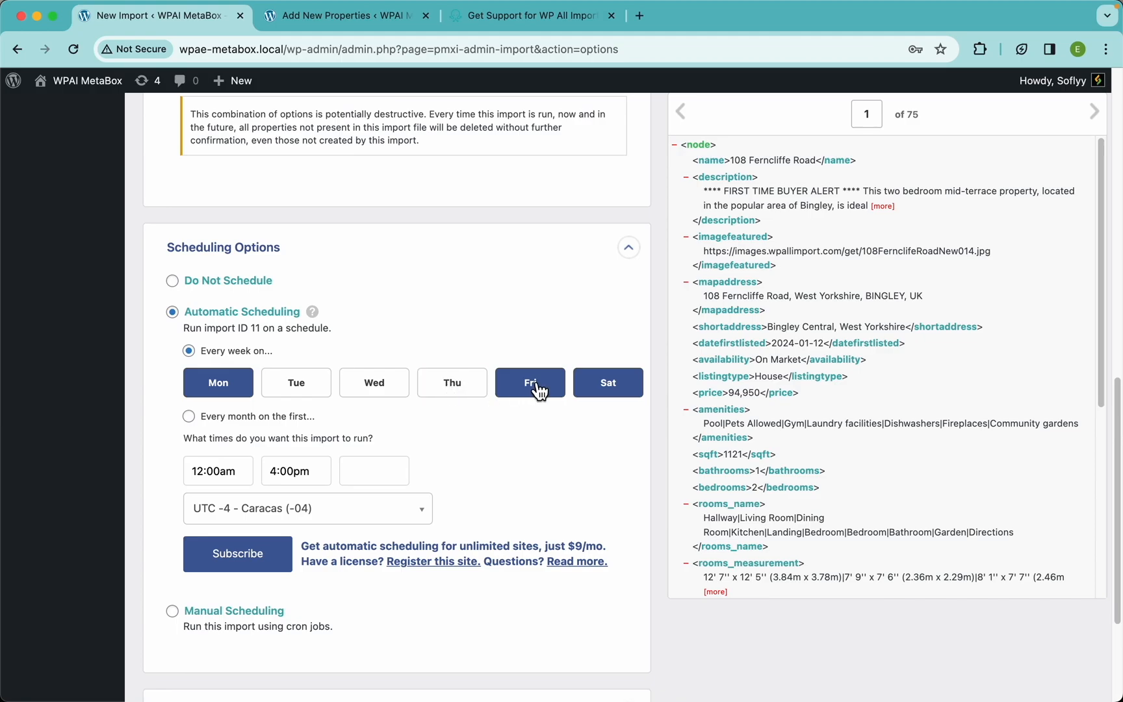
click(538, 388)
click(610, 384)
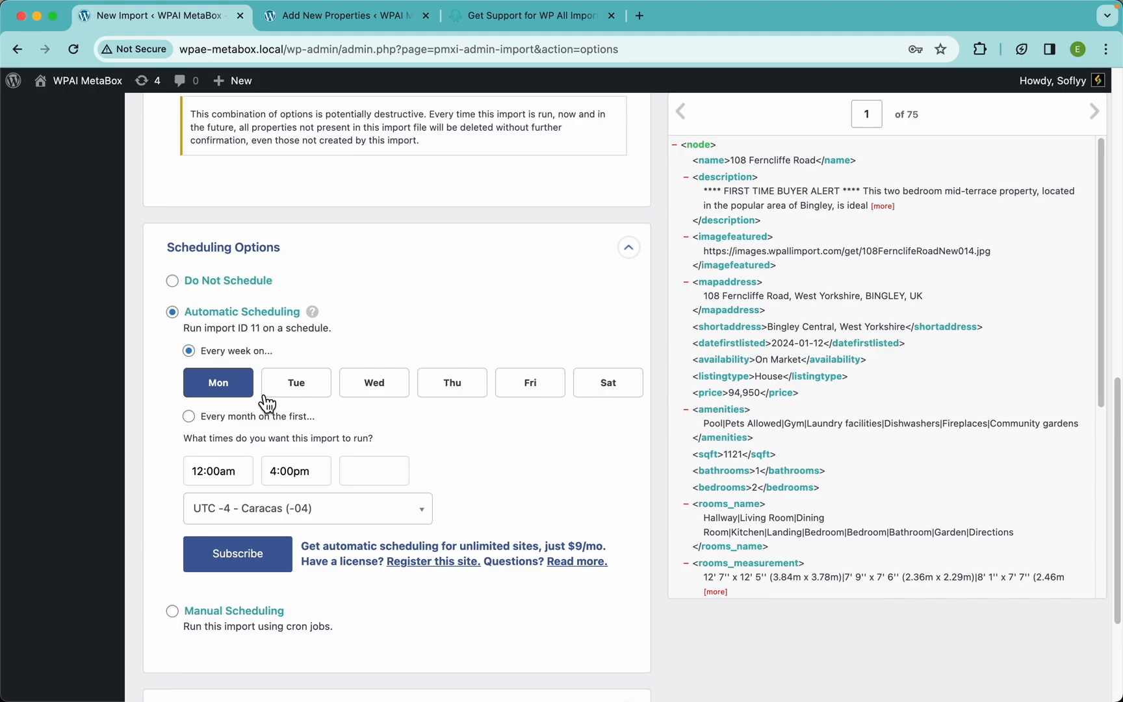
- Add Thursday and Saturday, plus Tuesday, Wednesday and Friday, back to the weekly schedule
click(460, 390)
click(611, 390)
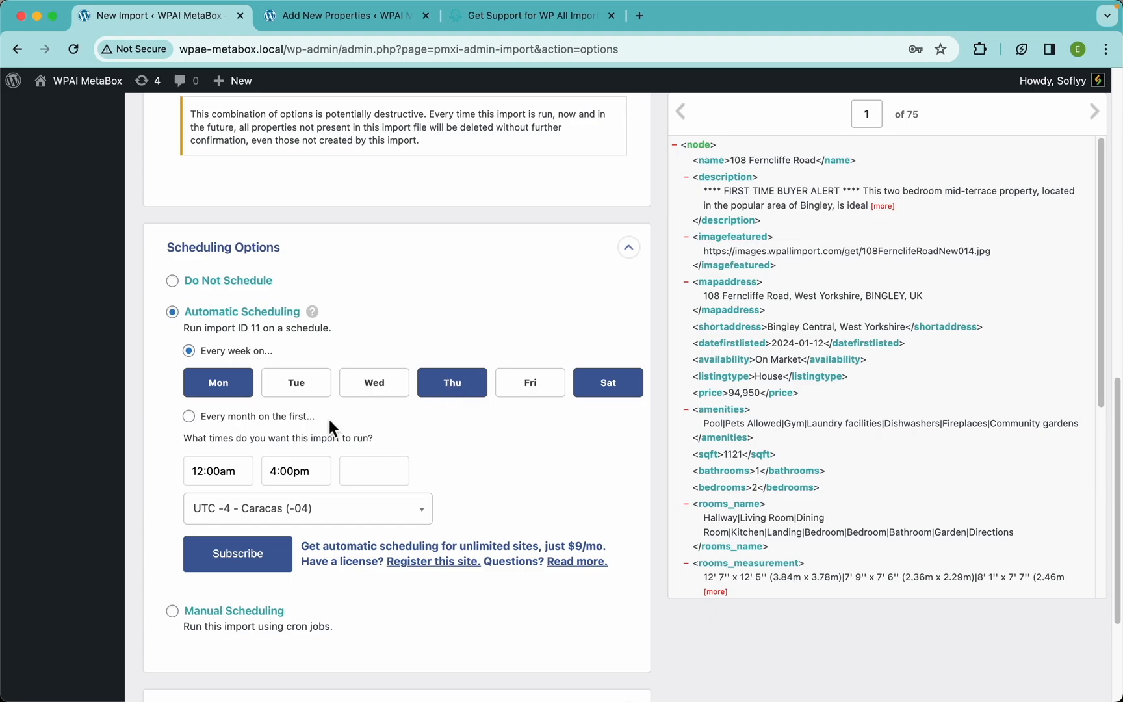
click(292, 388)
click(377, 385)
click(548, 393)
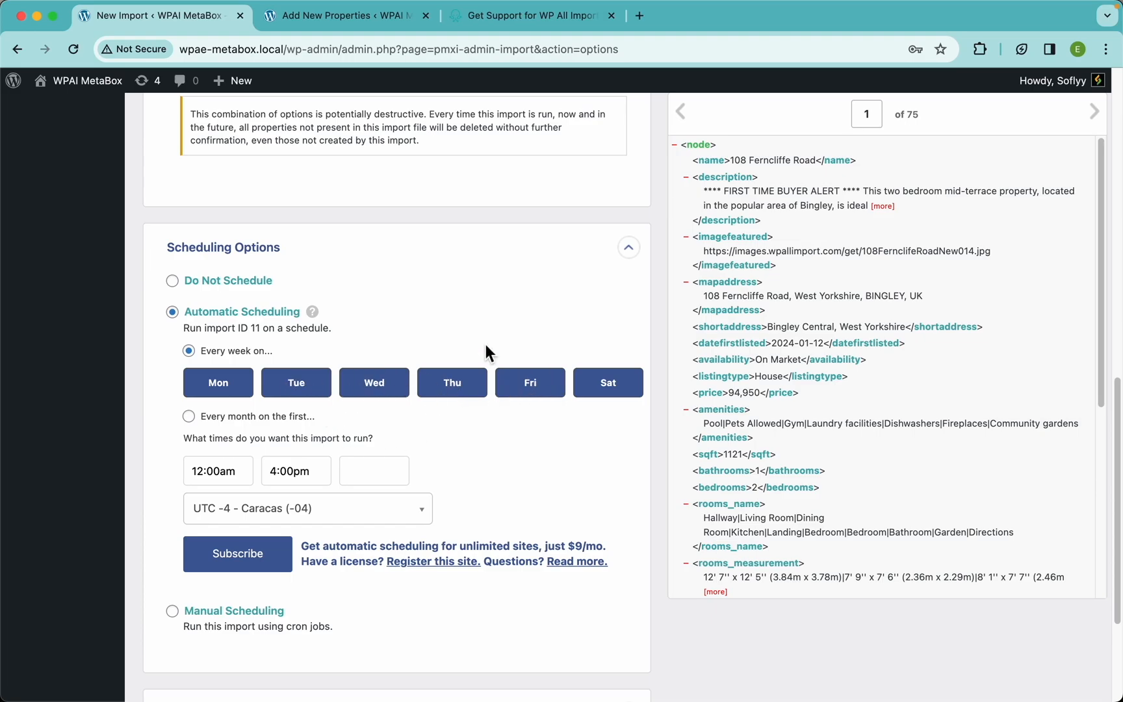
- Switch the import to Manual Scheduling with cron jobs and bring up the options for the cron documentation link
scroll(486, 325, up, 5)
scroll(491, 332, up, 1)
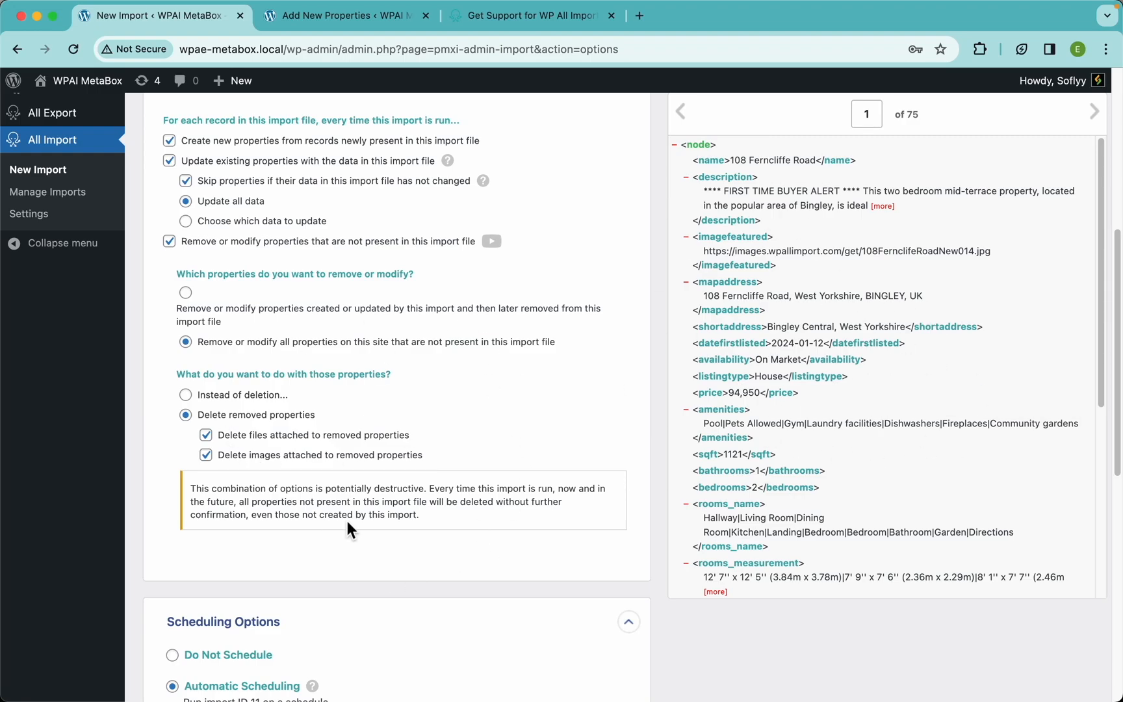
scroll(424, 480, down, 5)
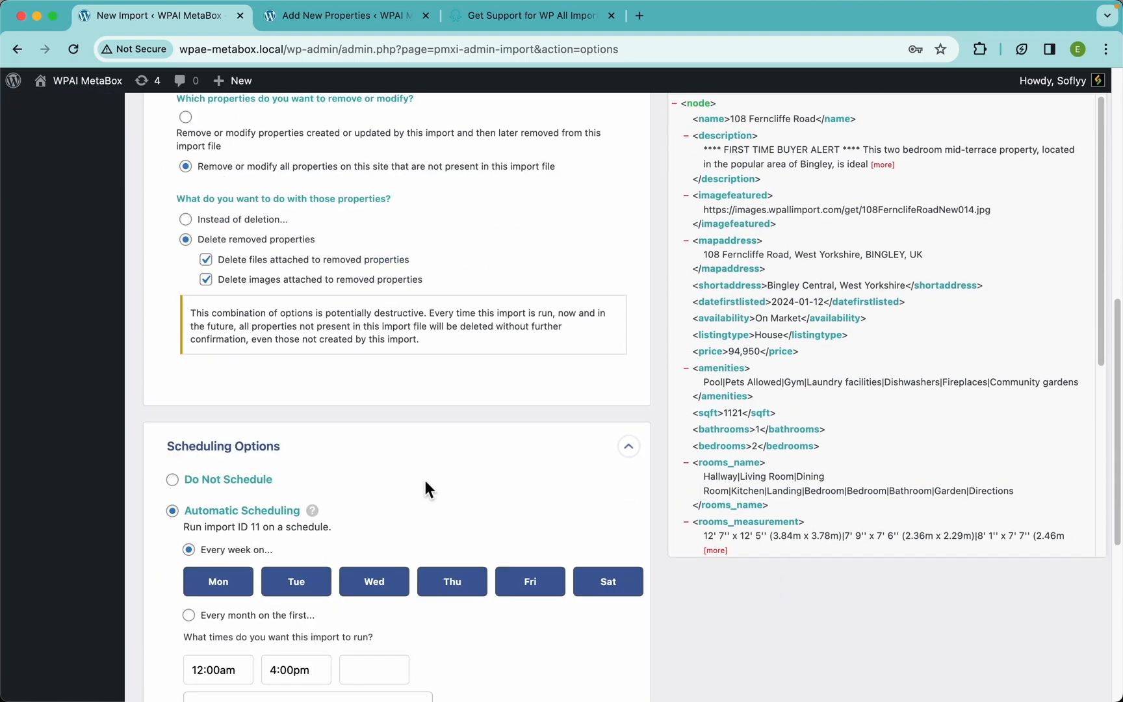
scroll(445, 377, up, 5)
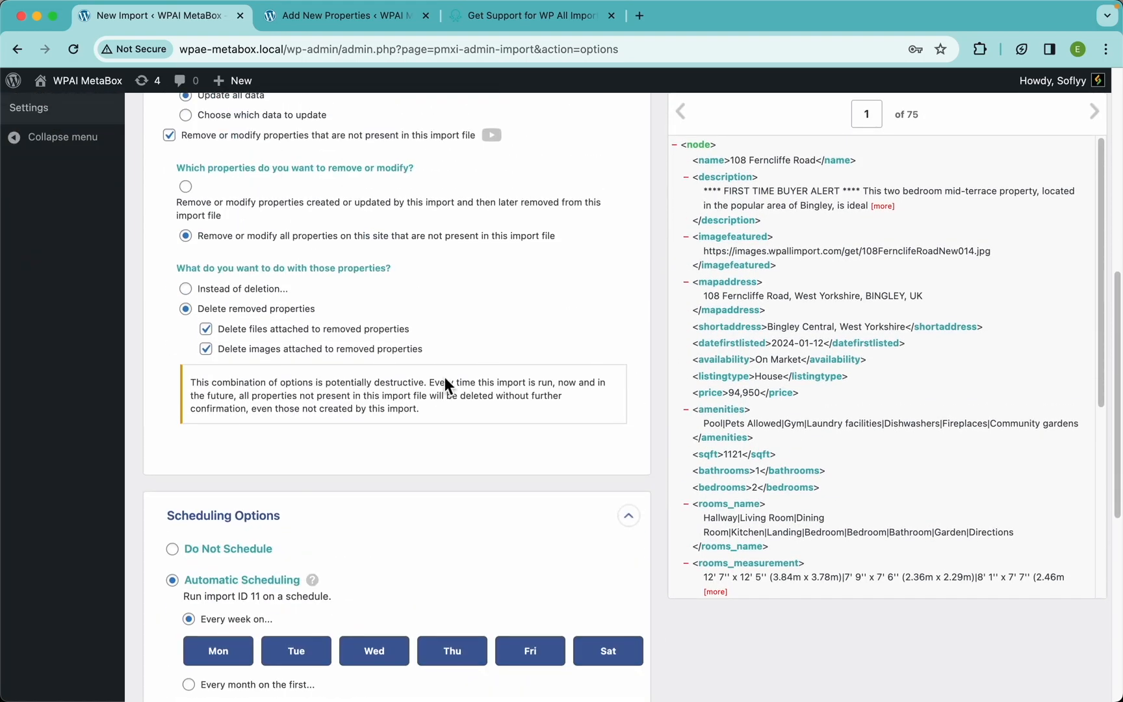
scroll(445, 380, down, 7)
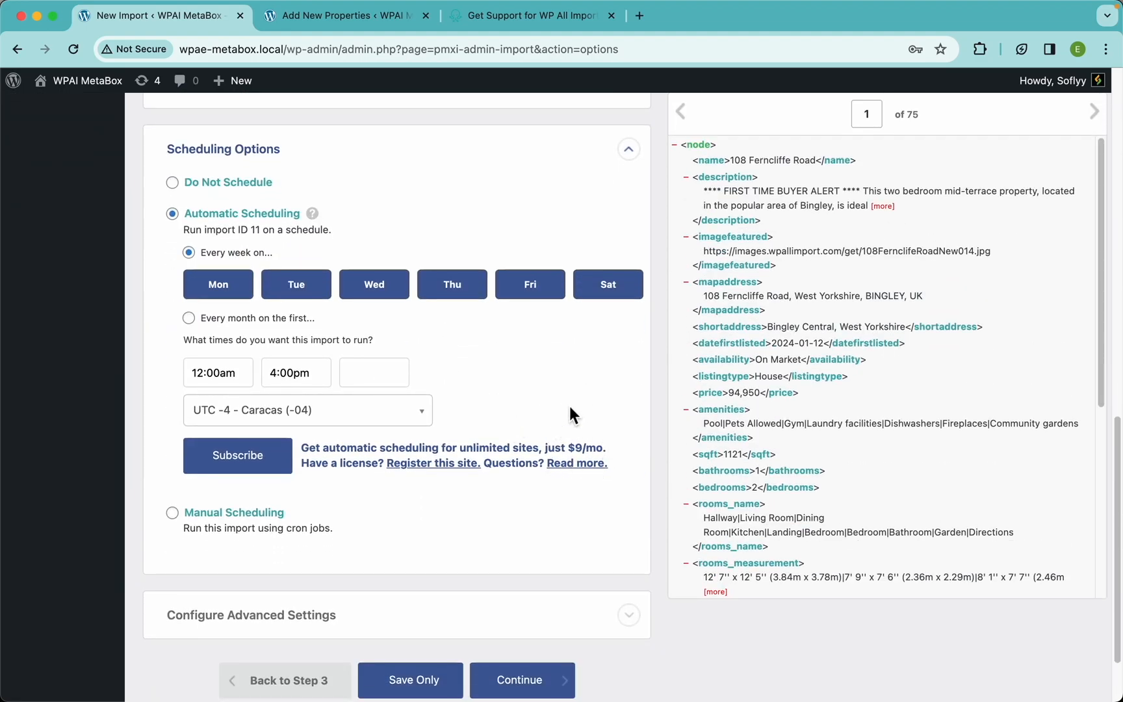
click(248, 520)
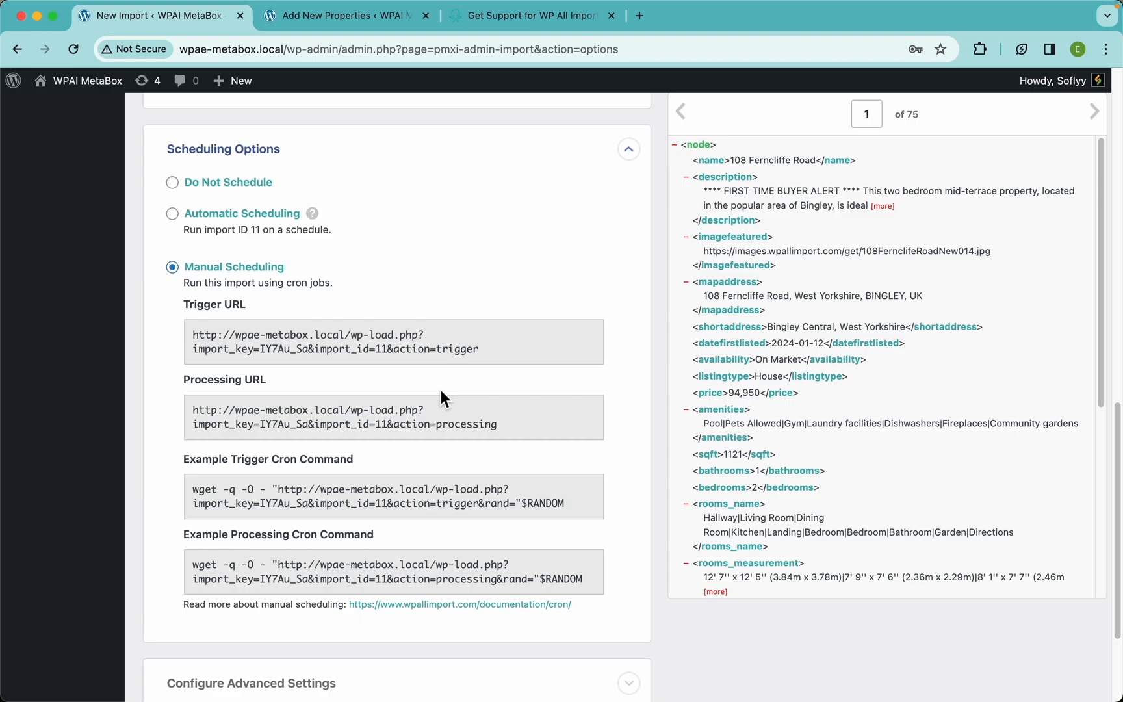
right_click(457, 606)
click(508, 375)
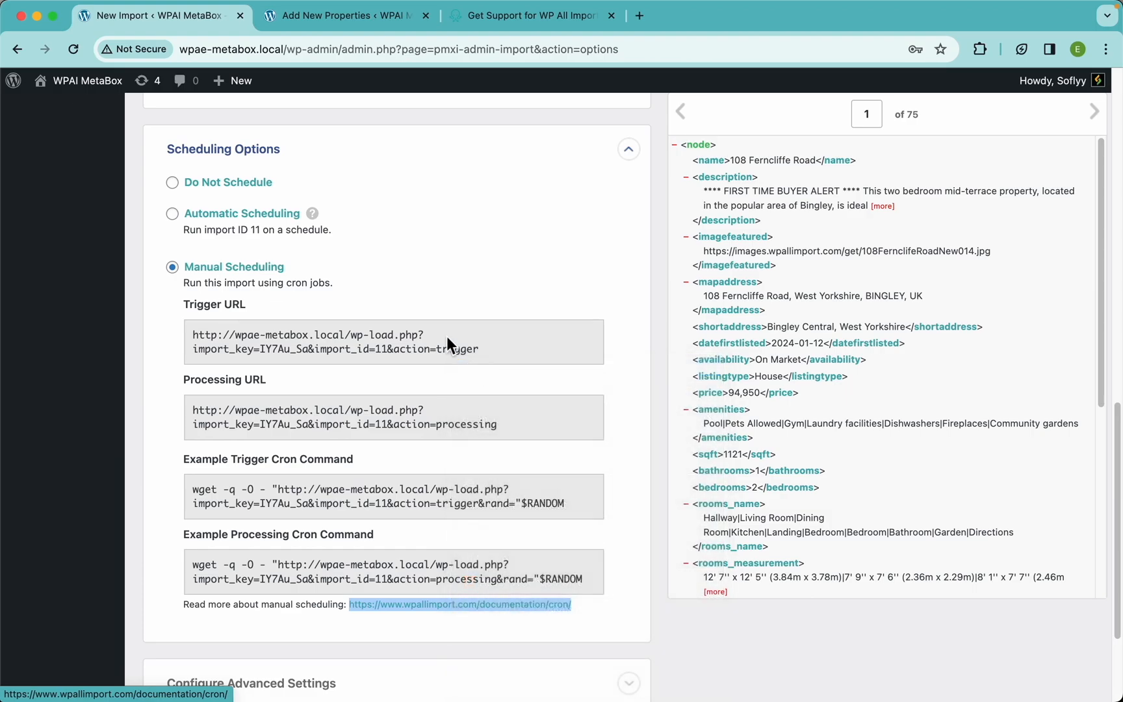
- Read the WP All Import documentation on scheduling imports using cron jobs and return to the import settings
click(316, 28)
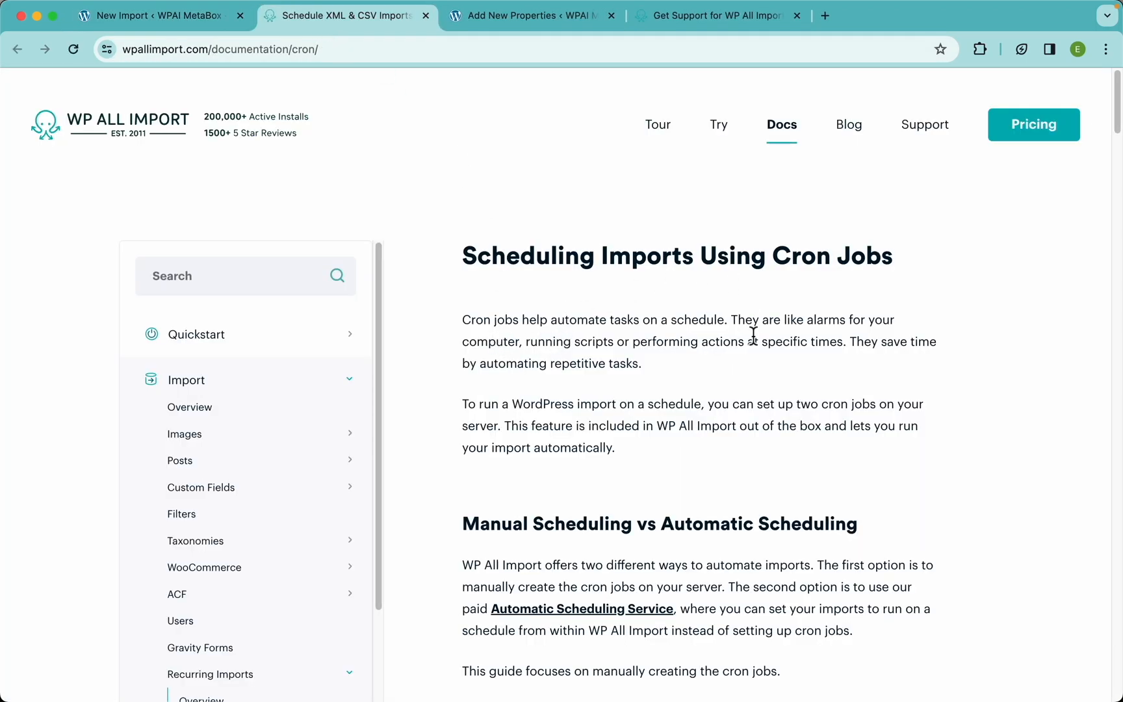
scroll(972, 403, down, 20)
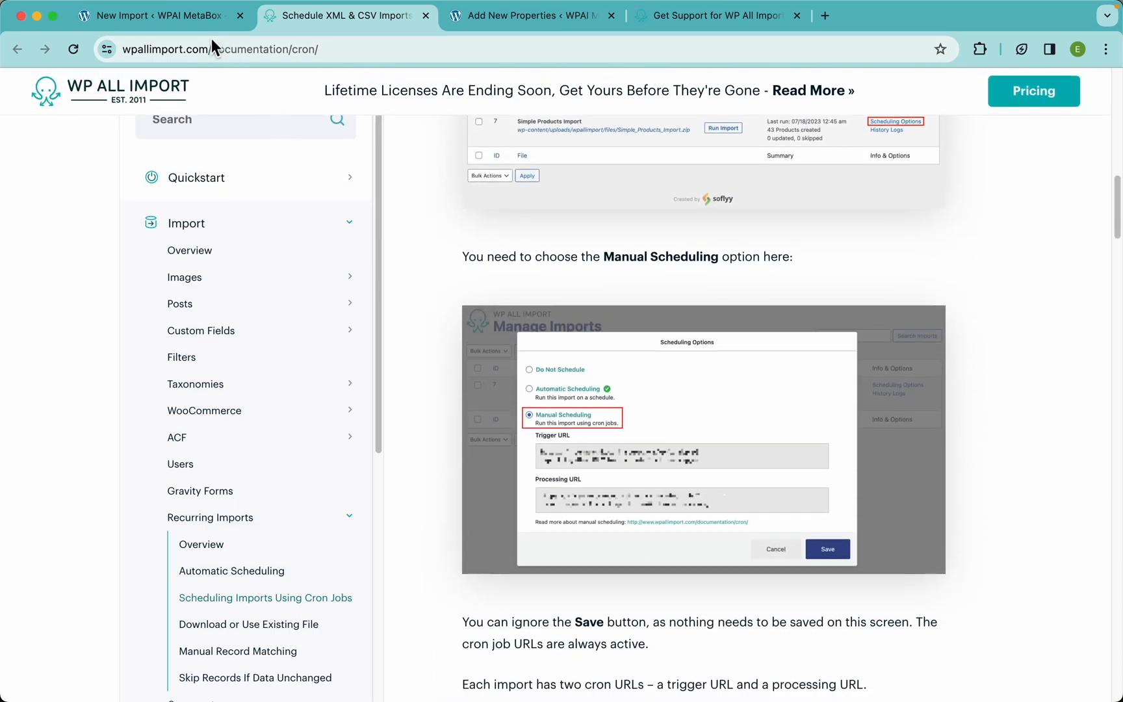
click(199, 20)
click(543, 457)
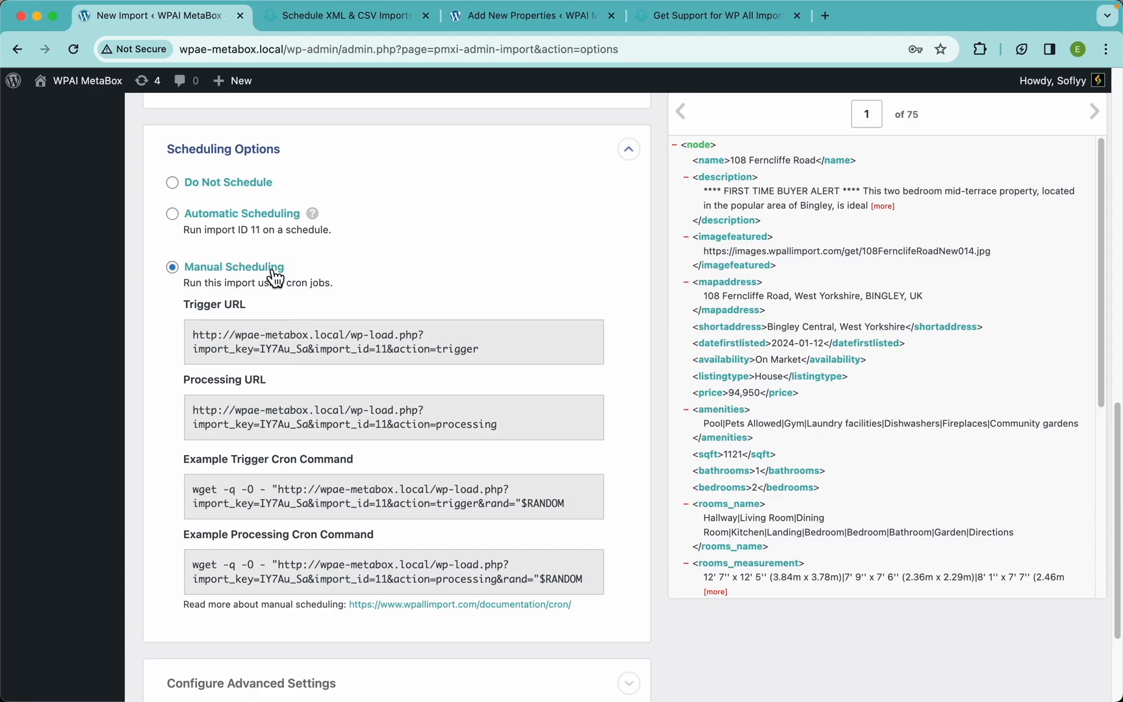
- Set the import to Do Not Schedule and turn off removing or modifying properties not present in the import file
click(221, 191)
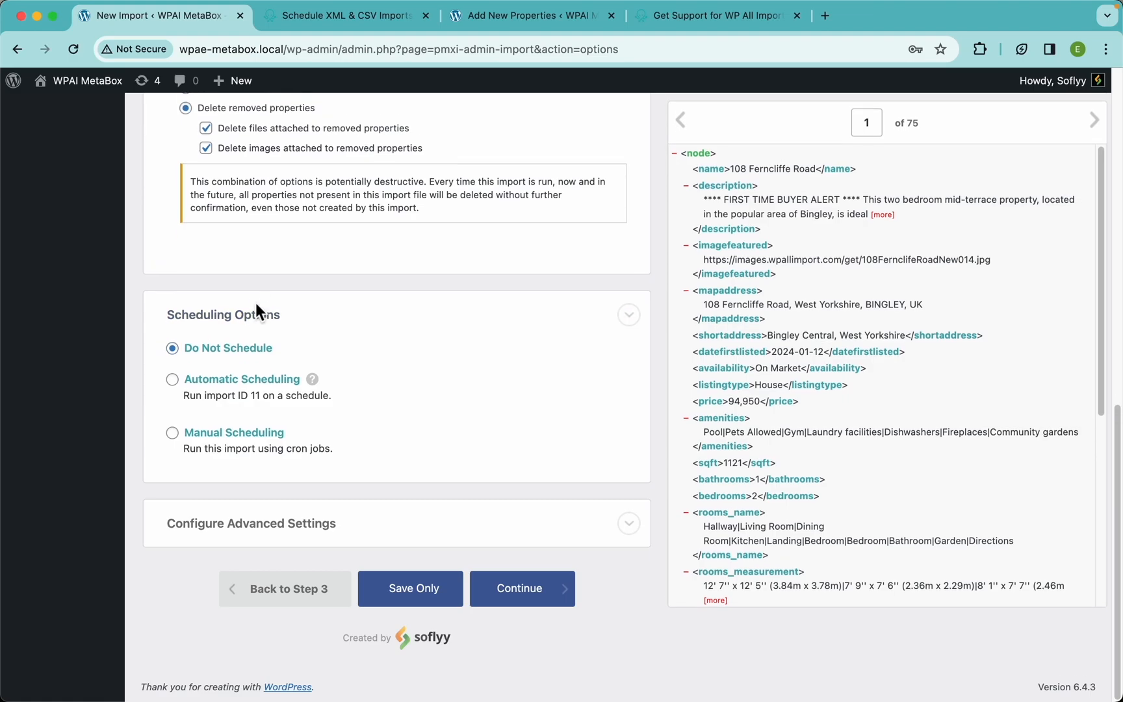
click(257, 303)
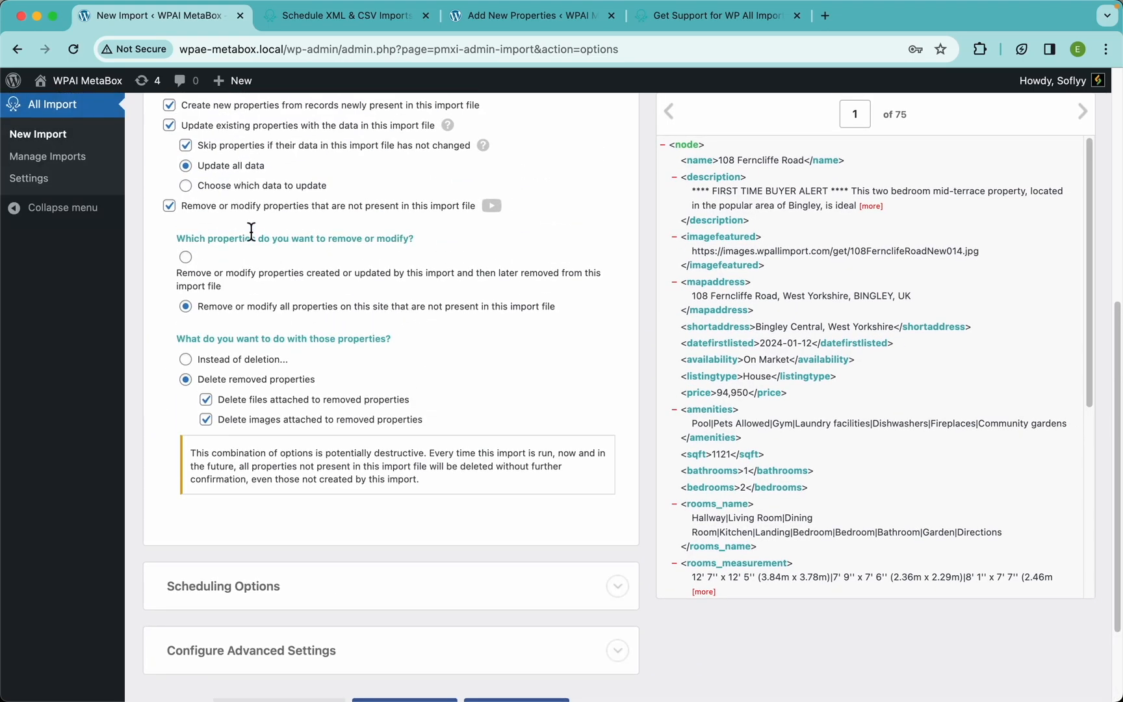
click(221, 206)
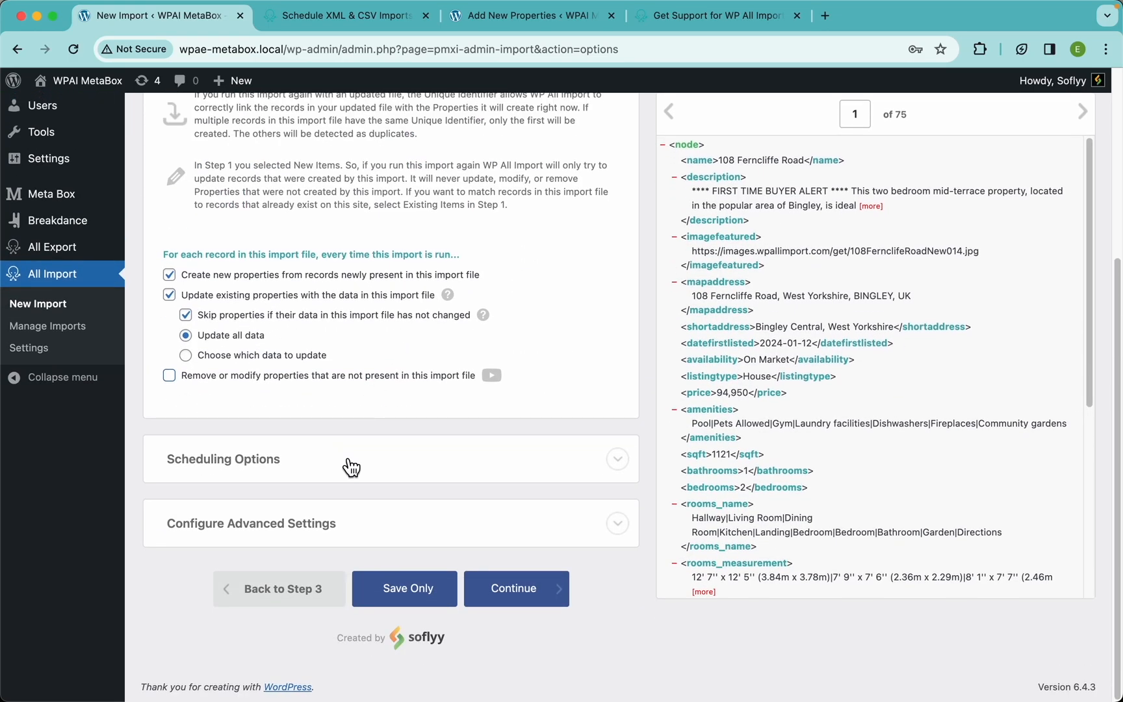
- Expand the advanced settings of the import and review the speed optimization options
click(361, 528)
scroll(406, 484, down, 5)
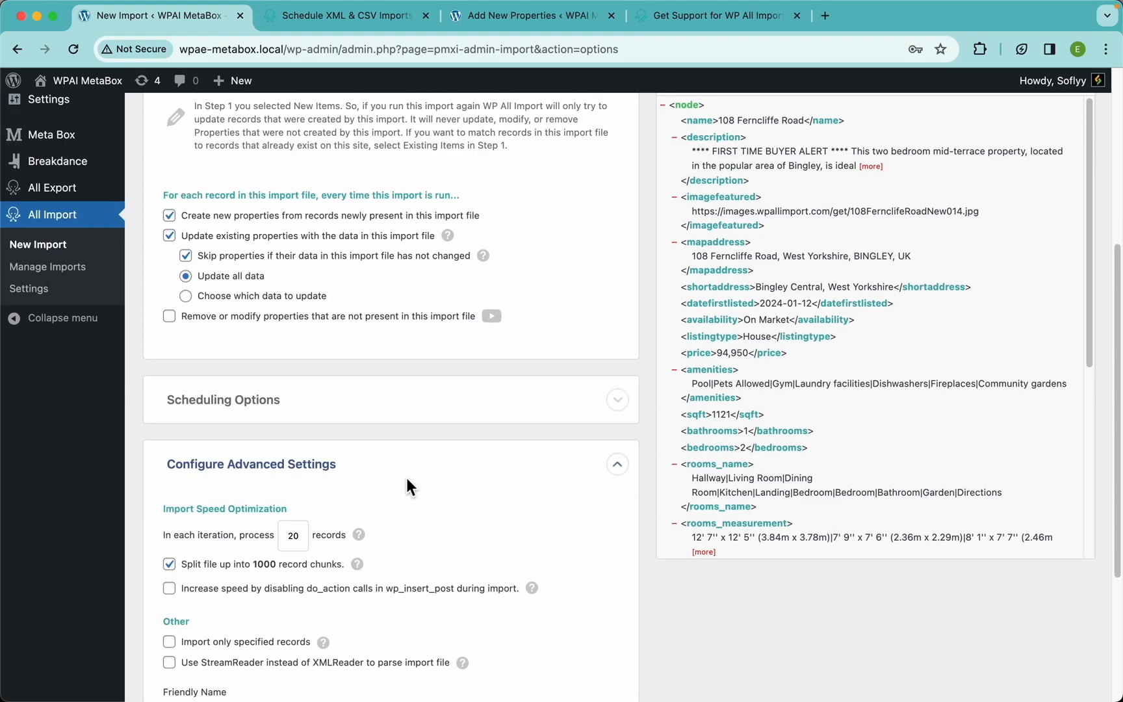
scroll(406, 481, down, 2)
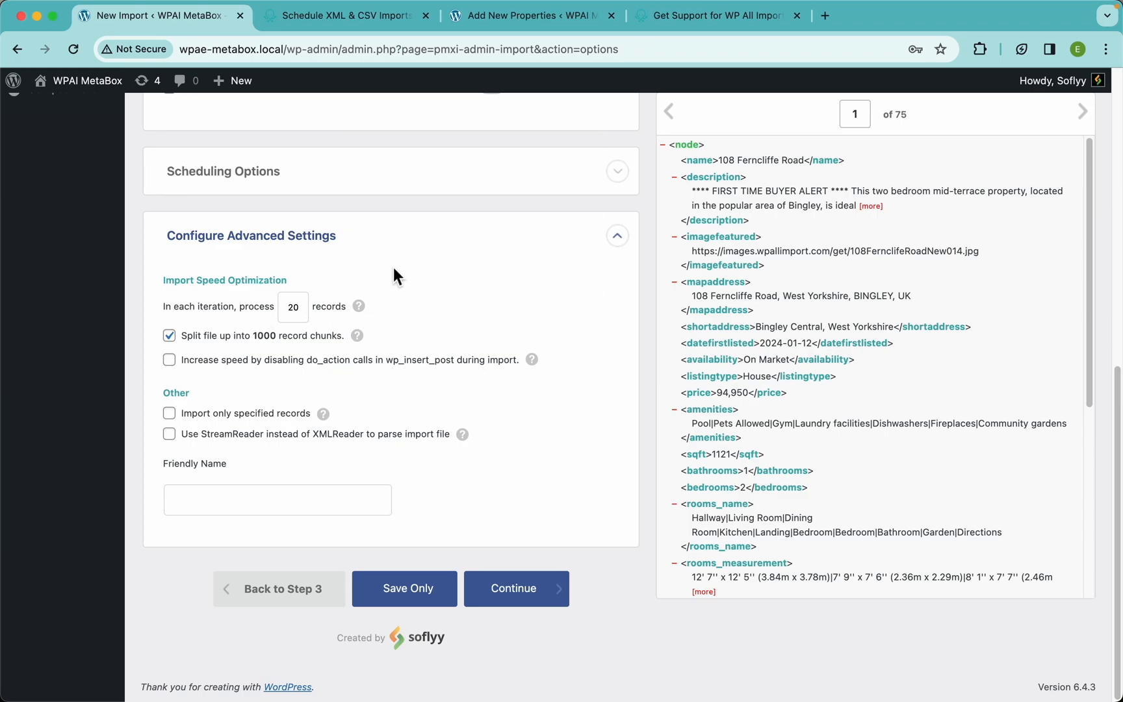
- Restrict the import to only the specified records 1, 10, 20-75
click(298, 415)
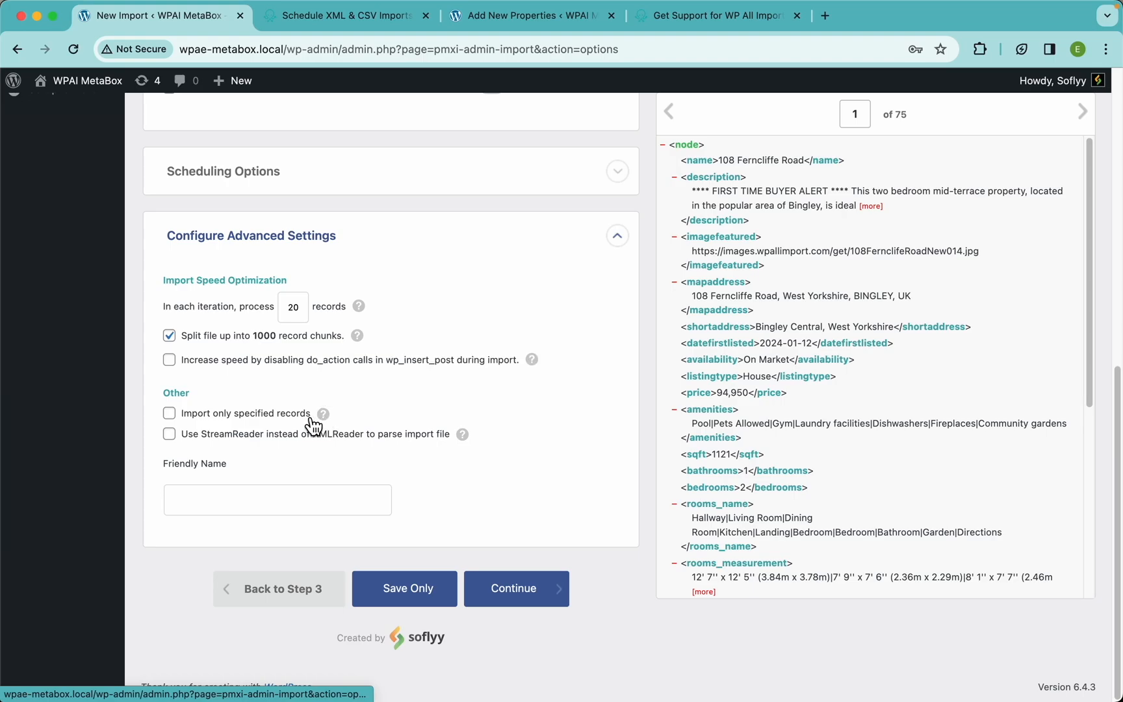
click(300, 434)
mouse_move(326, 424)
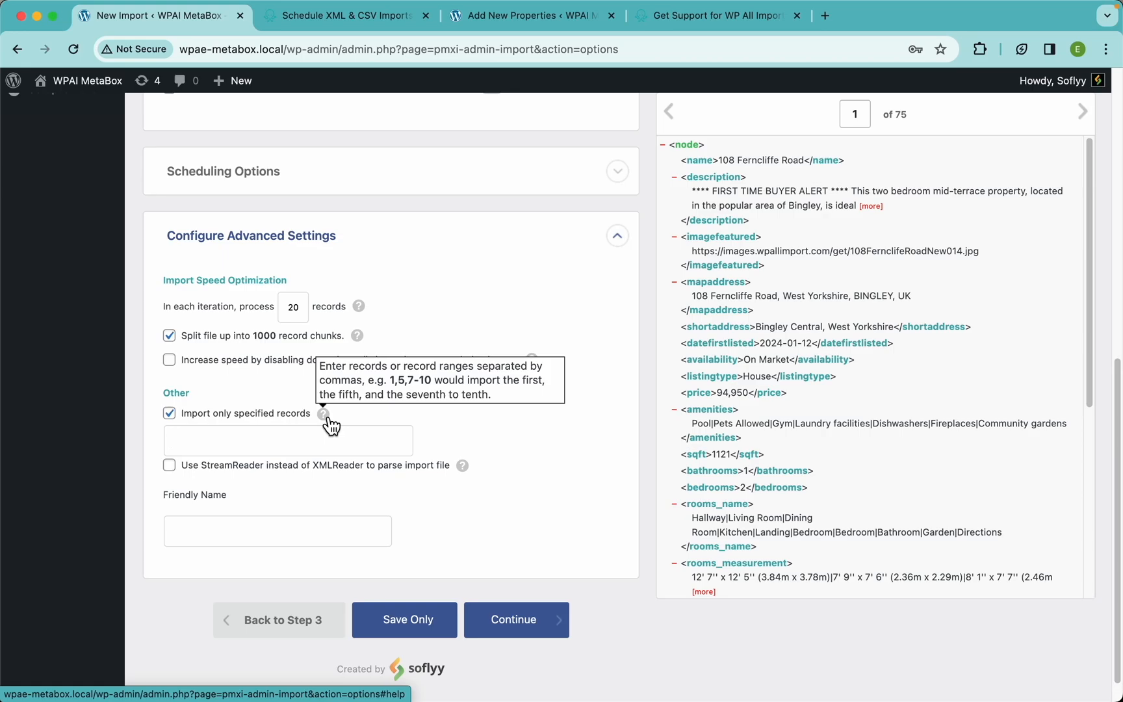
text(1, 10, 20-70)
key(BackSpace)
text(5)
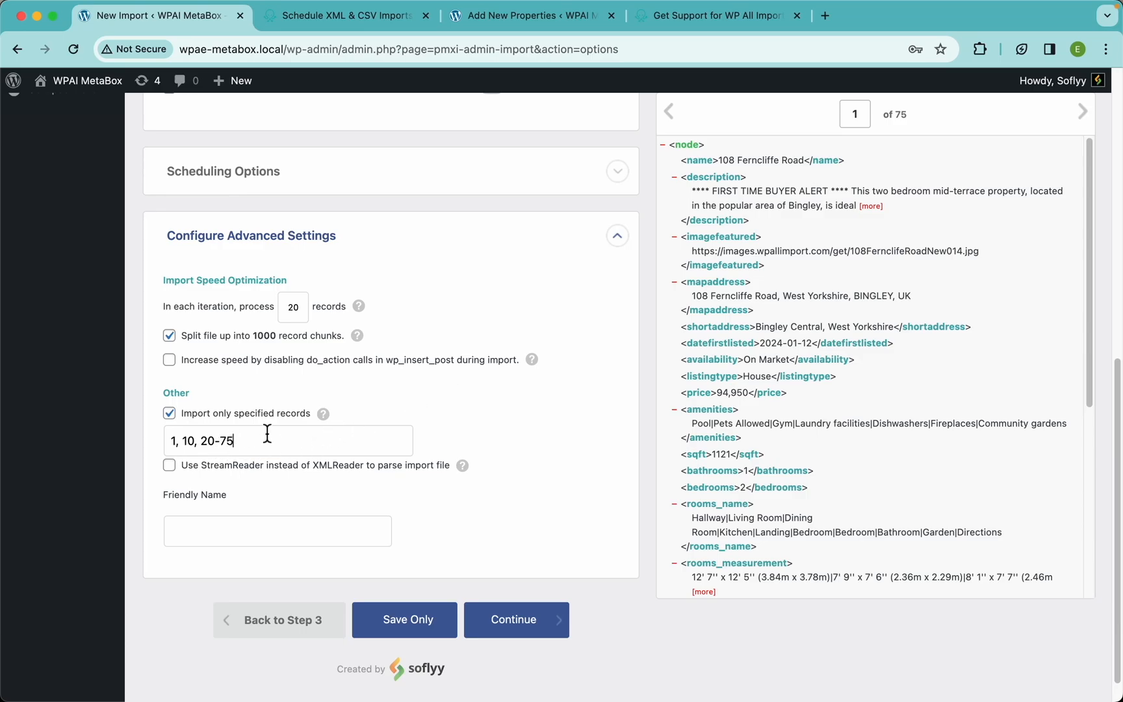
- Clear the specified record list and turn off importing only specified records
key(super+a)
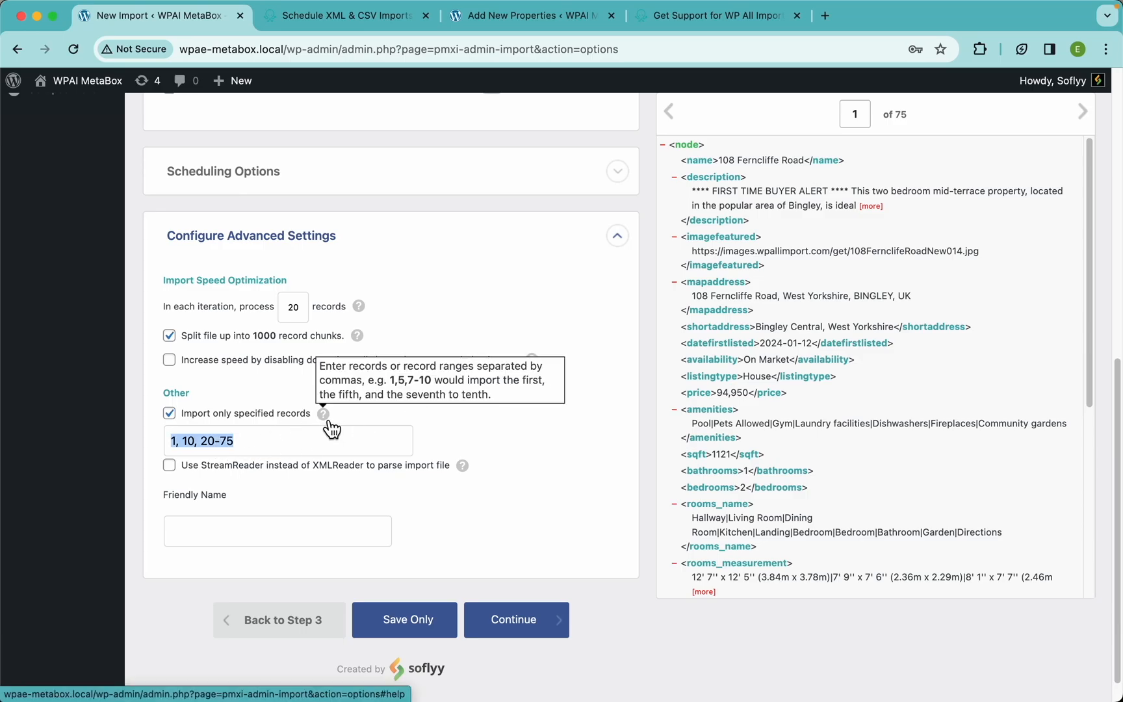
key(BackSpace)
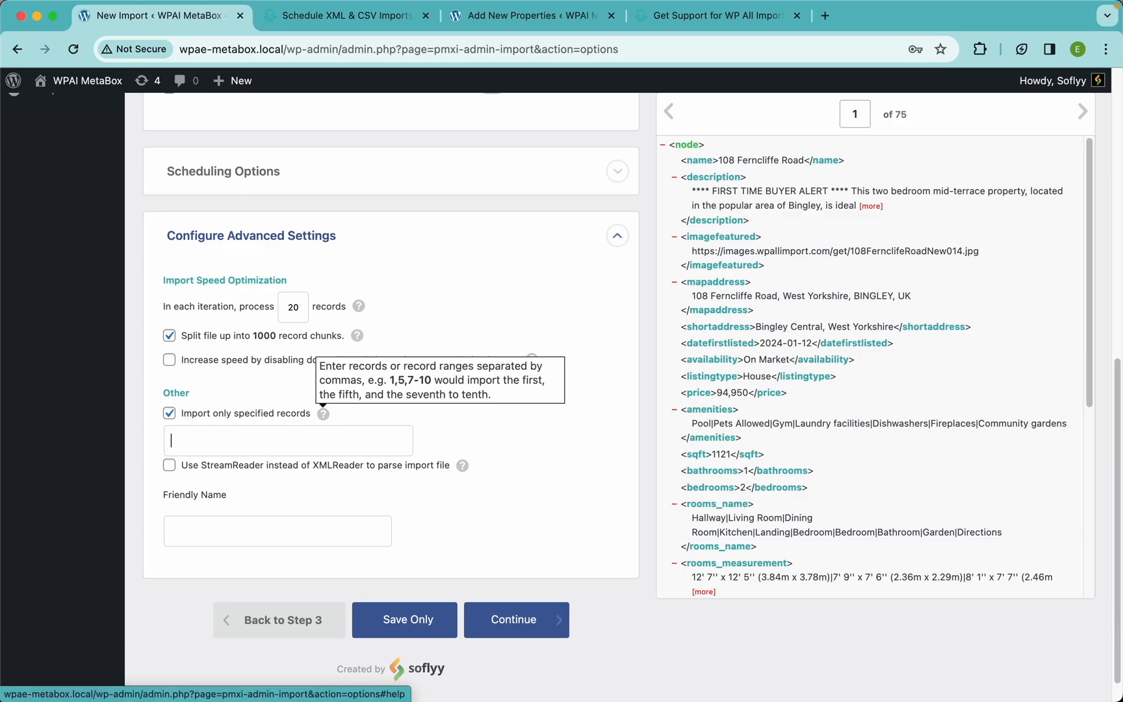
scroll(341, 501, down, 2)
click(341, 504)
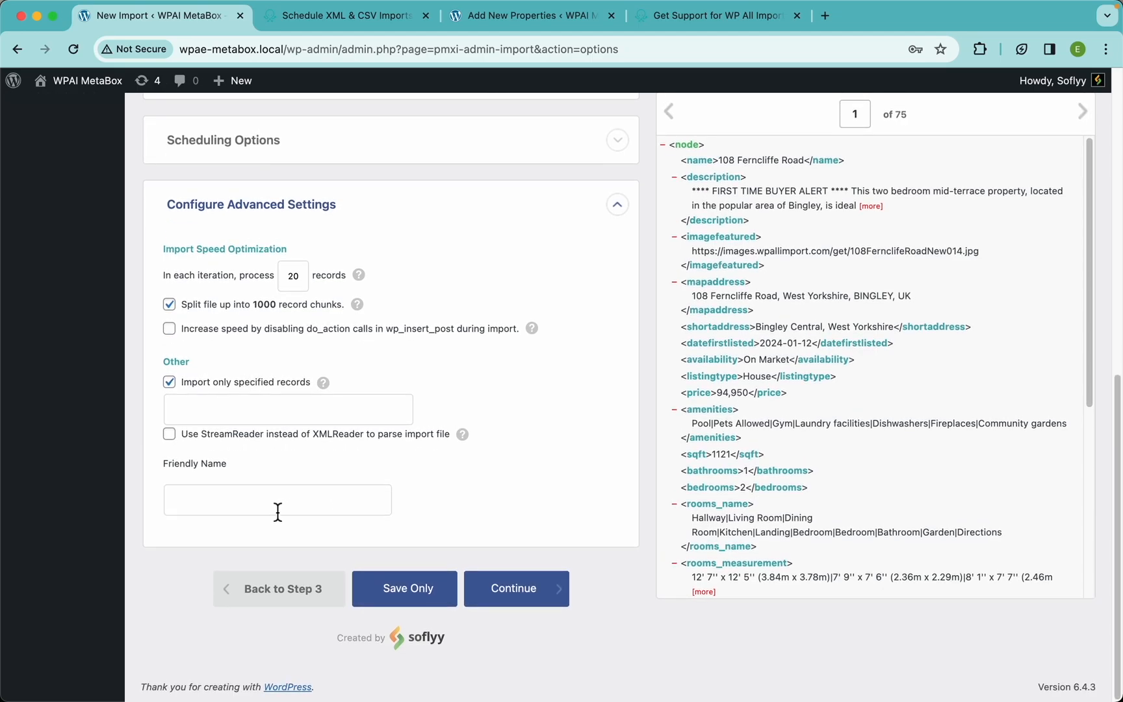
click(242, 396)
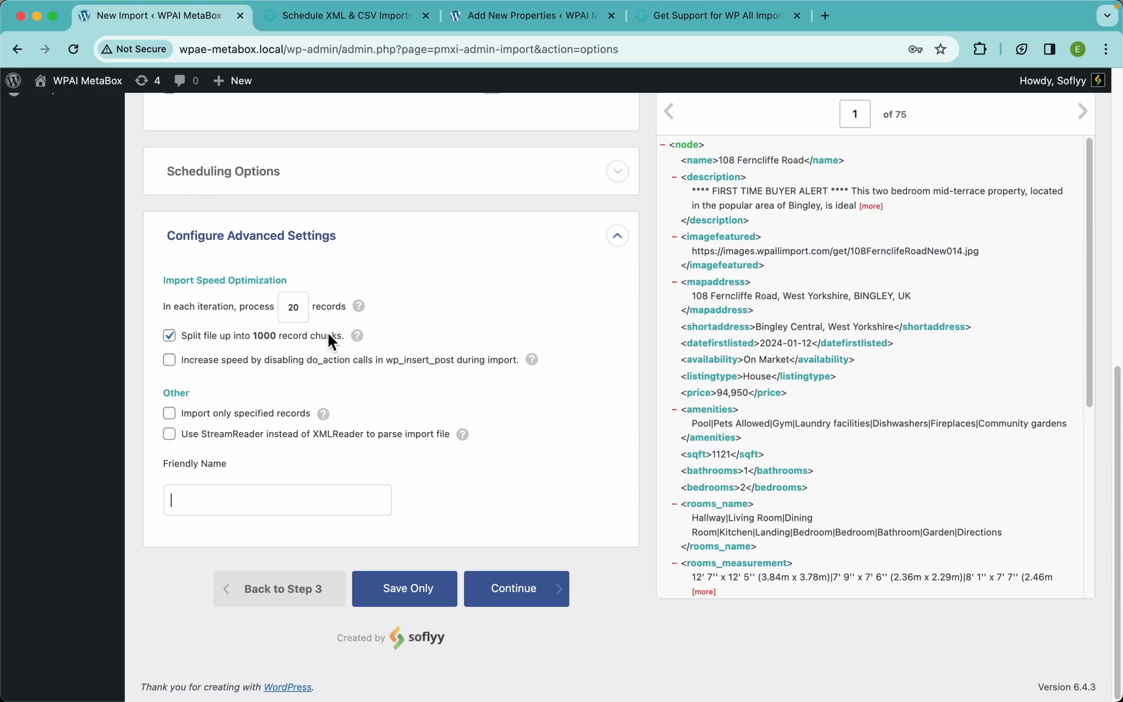
- Set the import's friendly name to "Properties with MetaBox"
scroll(473, 383, up, 5)
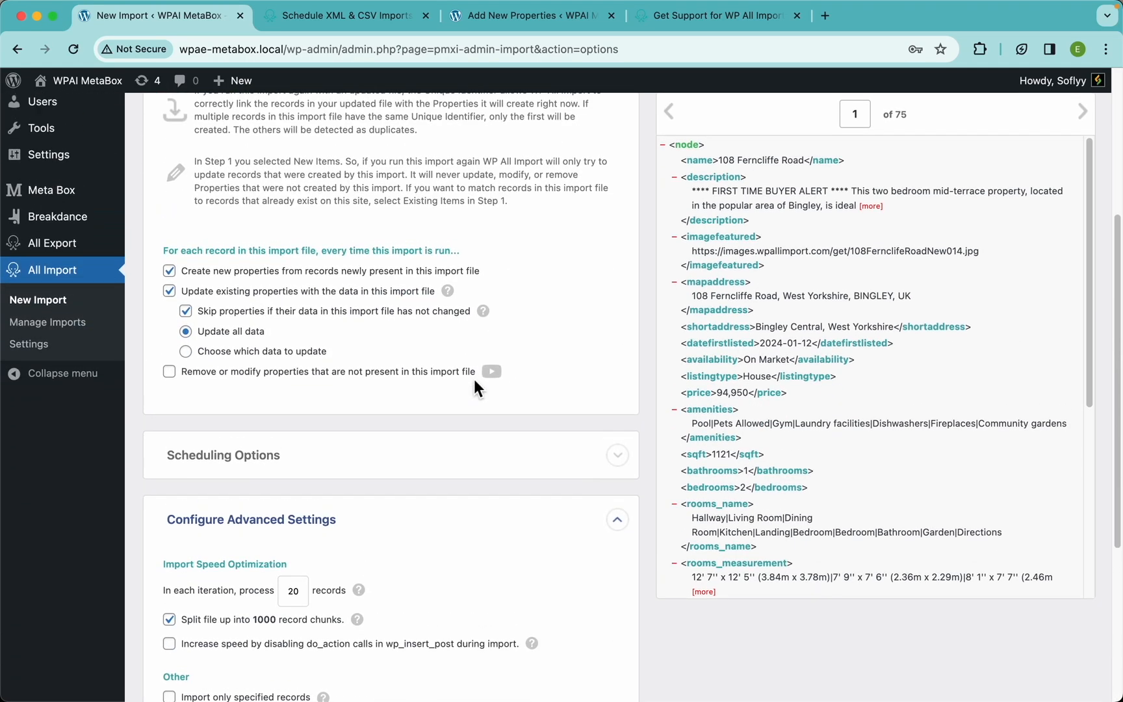
scroll(369, 437, down, 5)
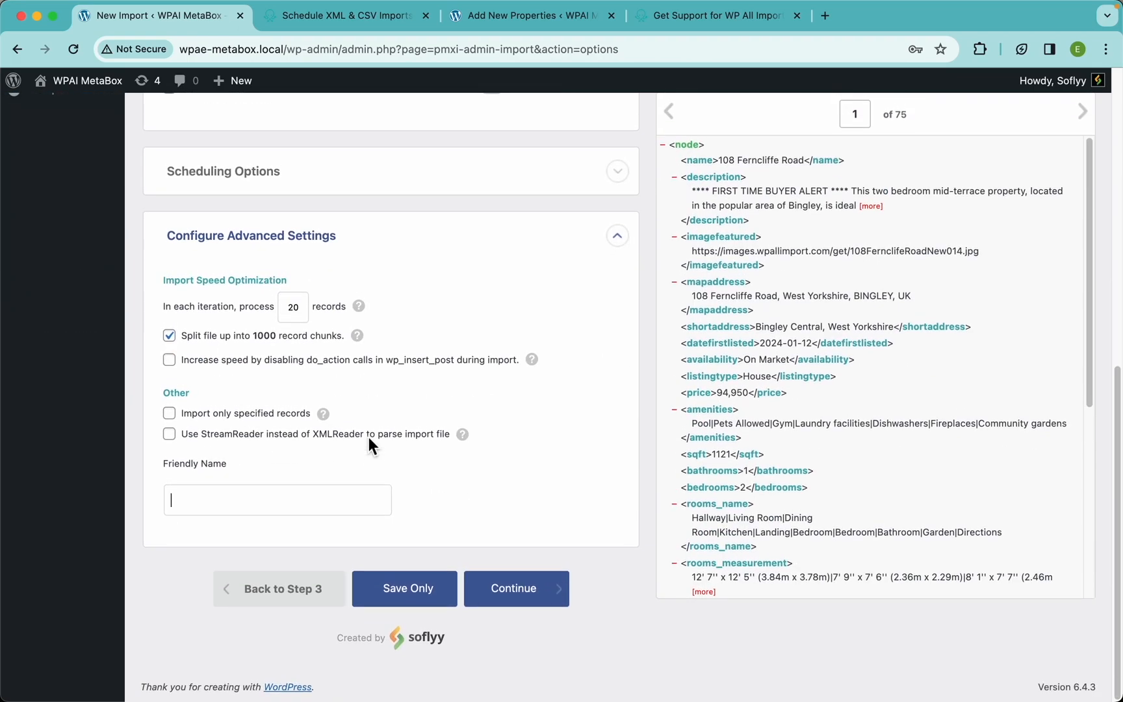
text(Test Import For Proper)
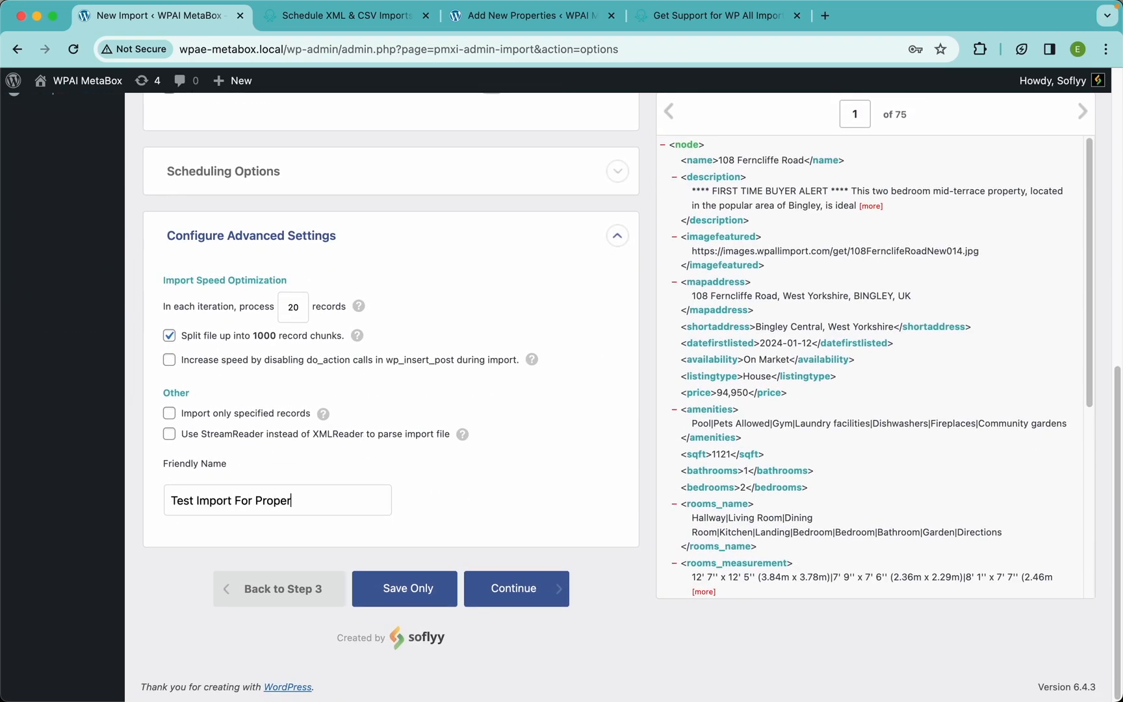
text(ties with MetaBox)
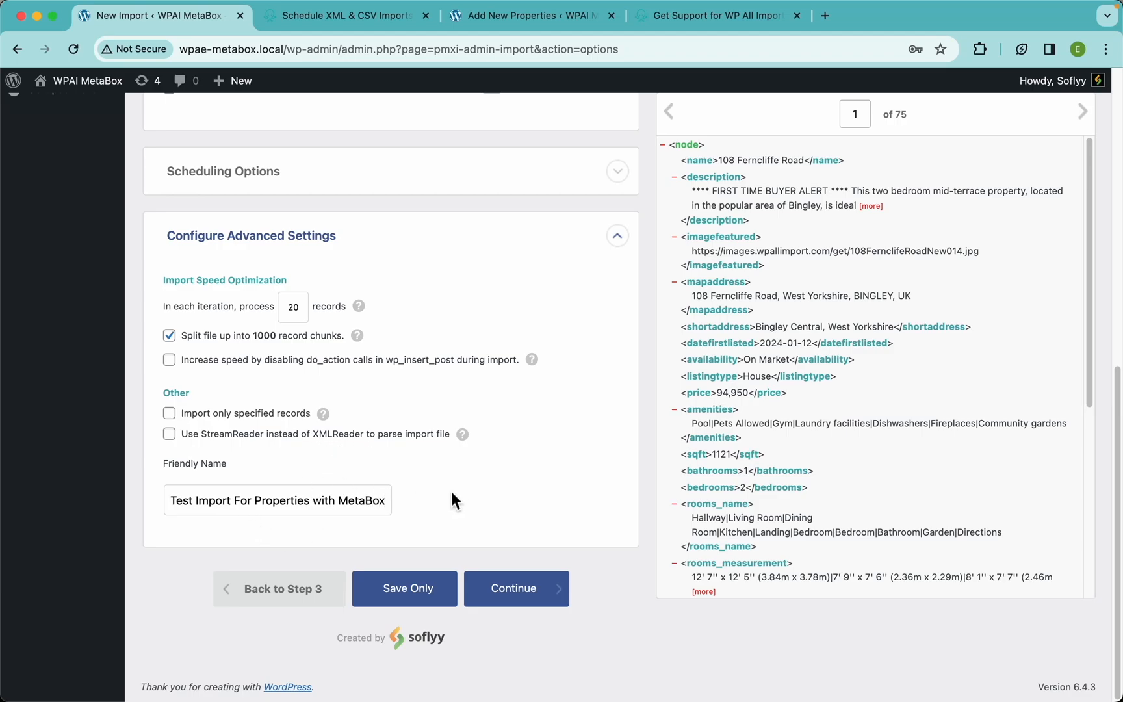
drag(255, 507, 133, 504)
key(BackSpace)
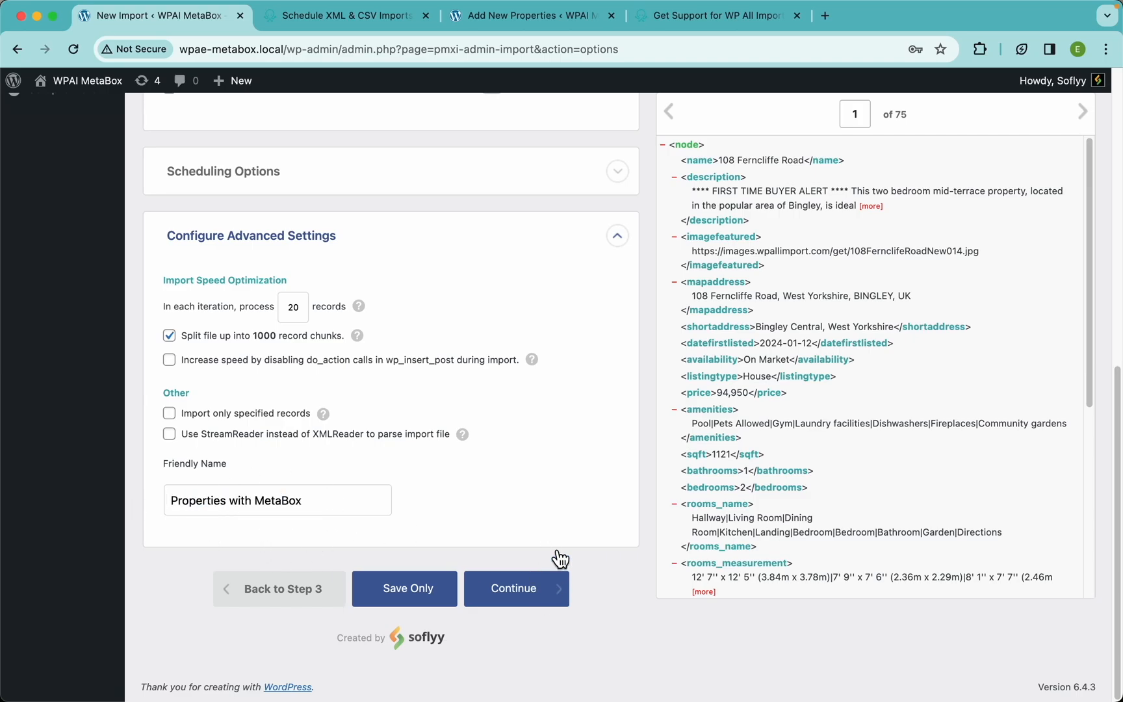
- Recheck the import settings, continue to the import summary, and confirm and run the import
scroll(553, 520, up, 3)
scroll(552, 469, up, 3)
scroll(473, 427, down, 6)
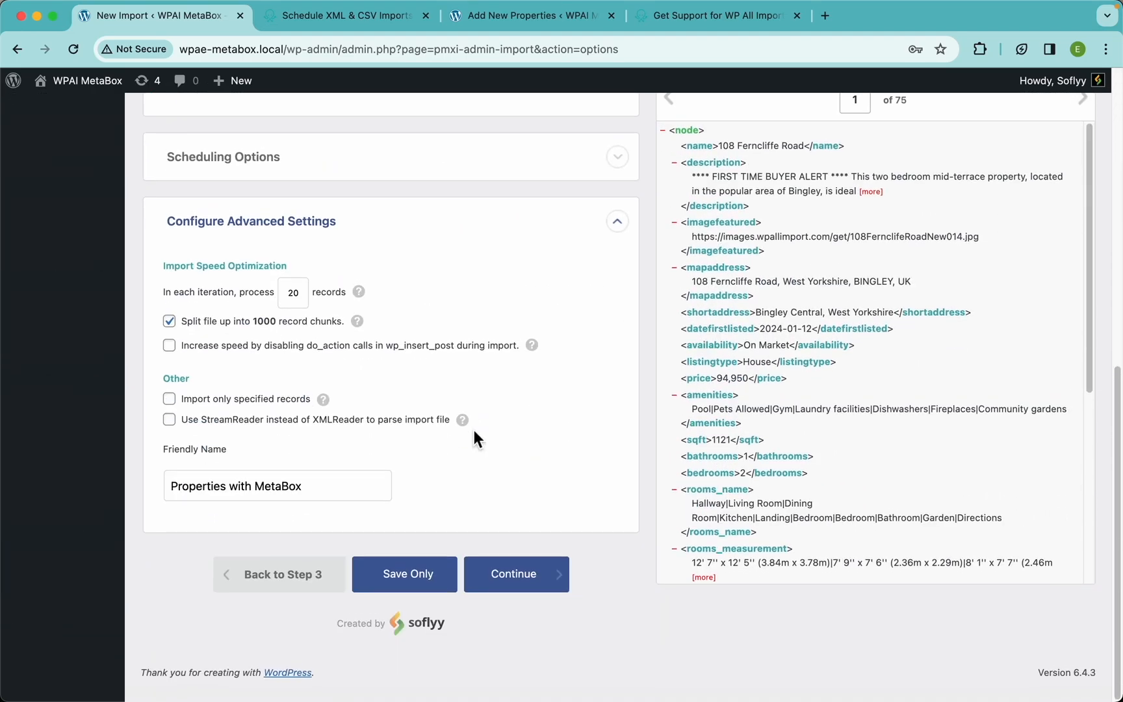
scroll(507, 321, up, 5)
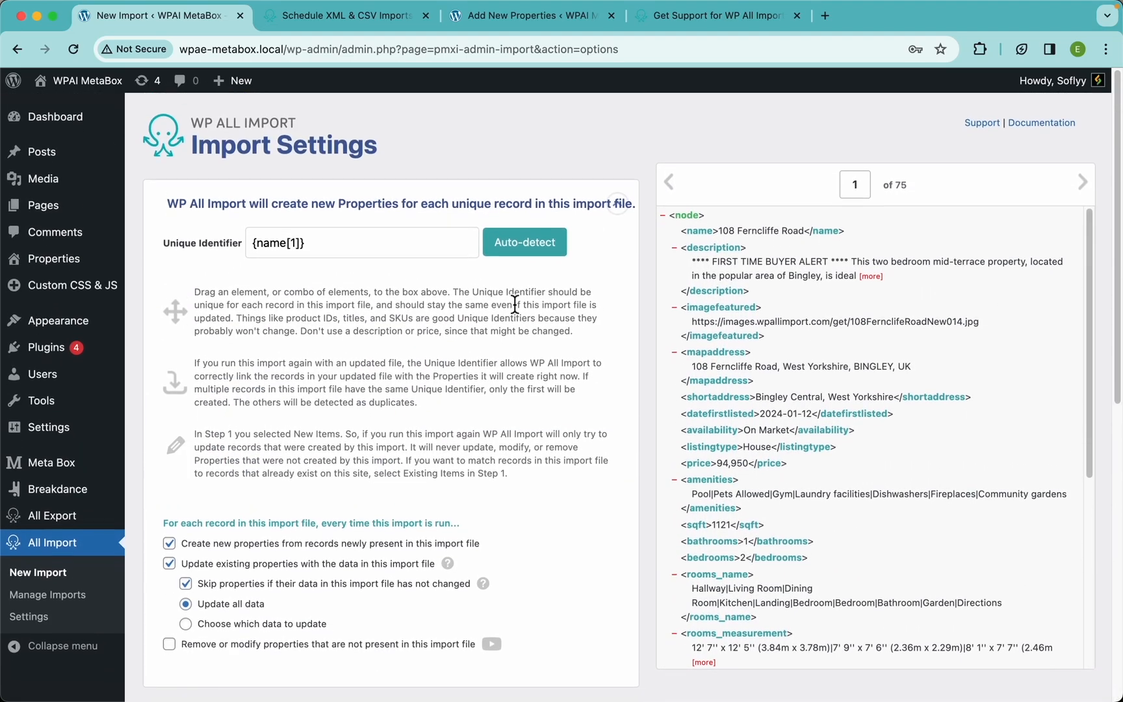
scroll(545, 429, down, 5)
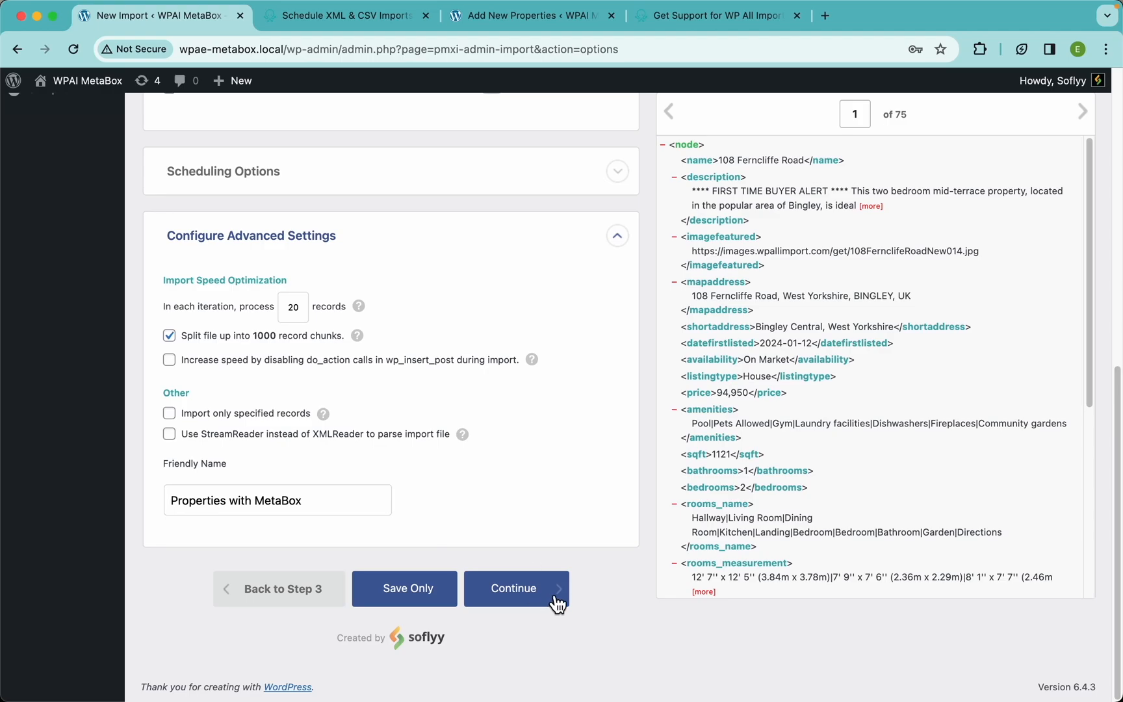
click(557, 597)
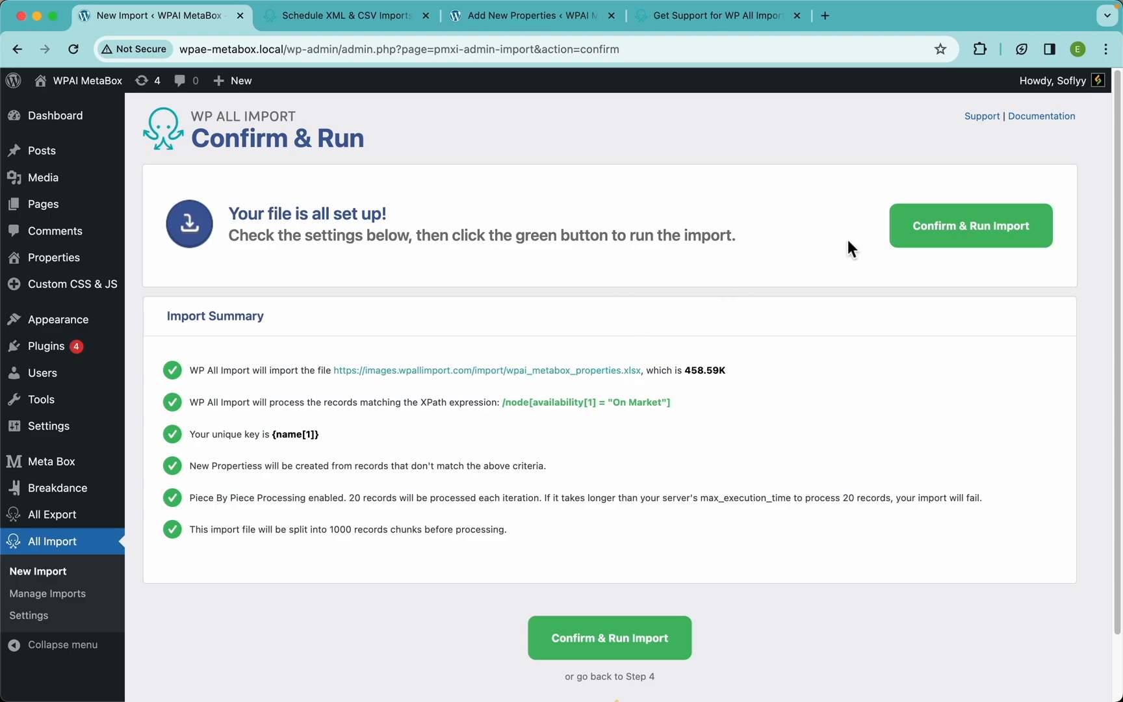
click(995, 245)
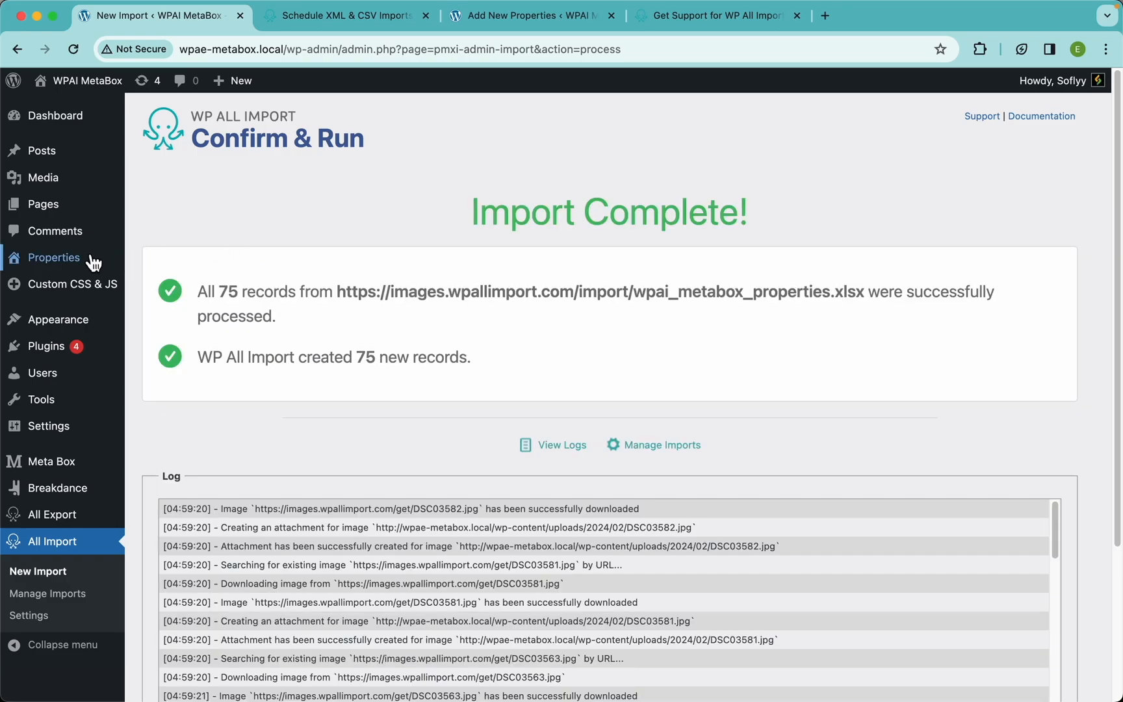
- Open the list of all Properties and look through the imported entries
mouse_move(88, 260)
click(164, 263)
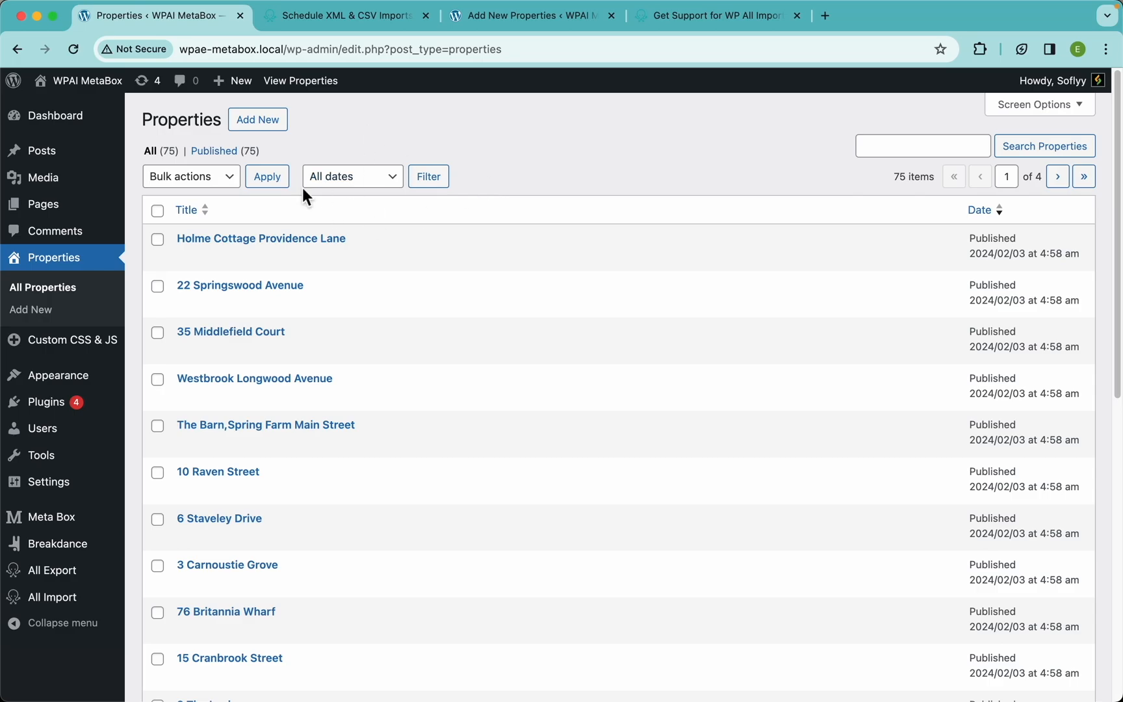
scroll(383, 399, down, 5)
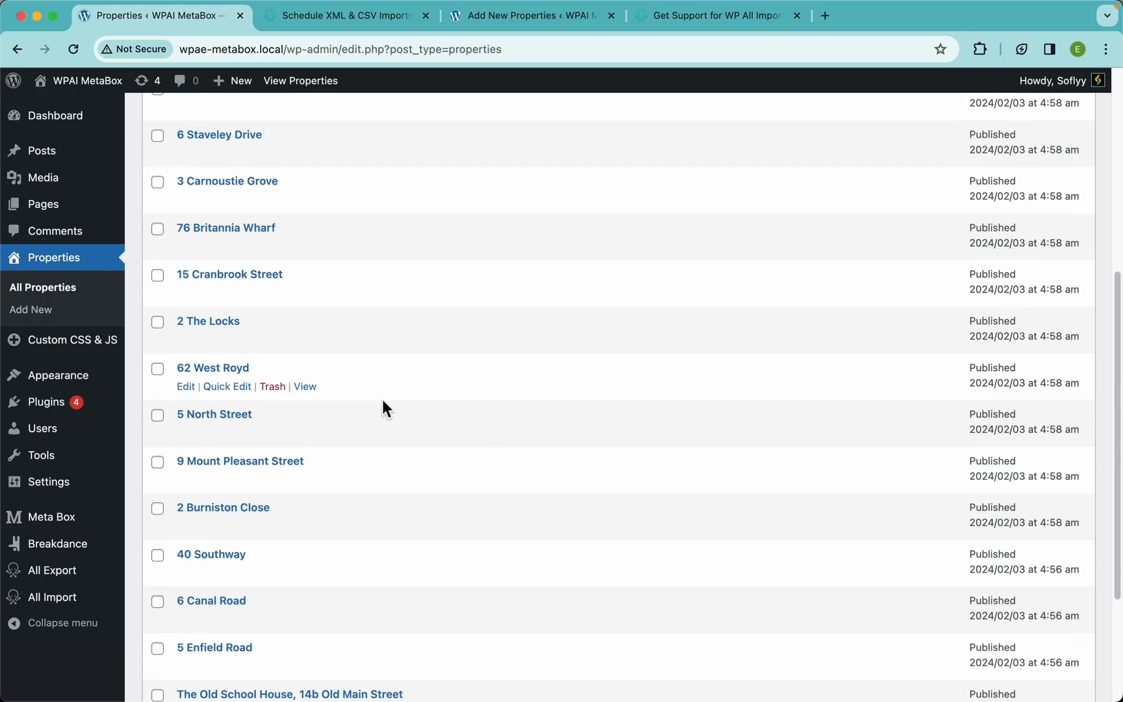
scroll(382, 399, up, 5)
- Visit the site's front page and browse the property carousel under Explore Homes On URBIA
click(78, 81)
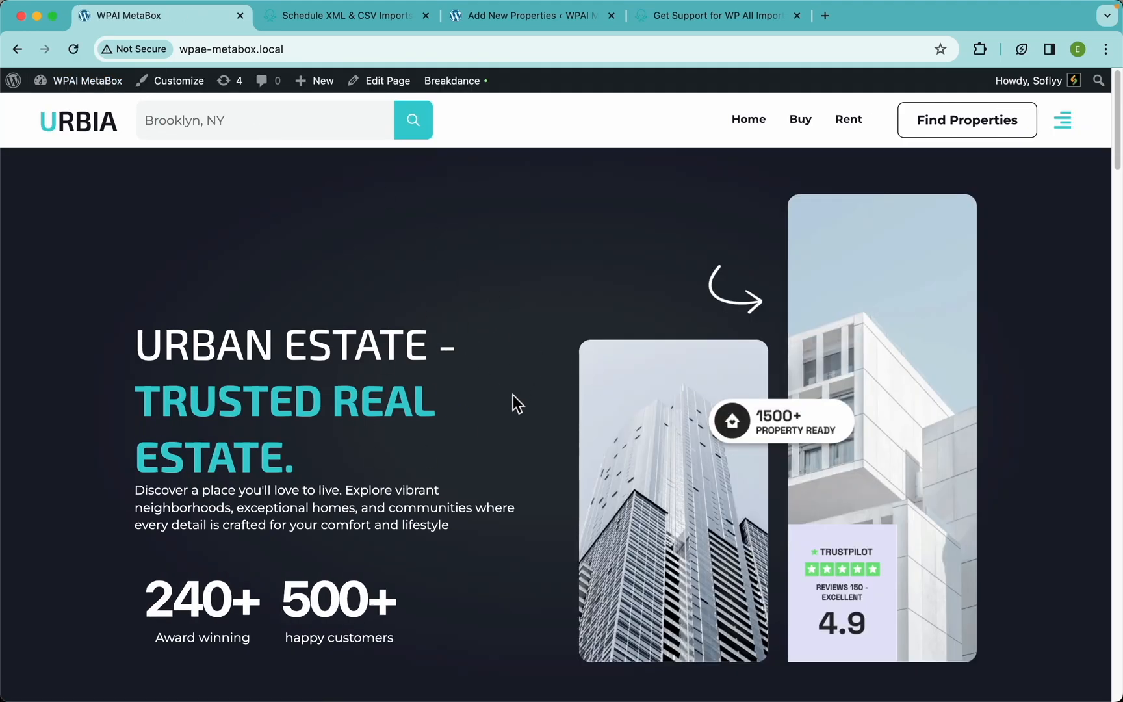
scroll(462, 446, down, 12)
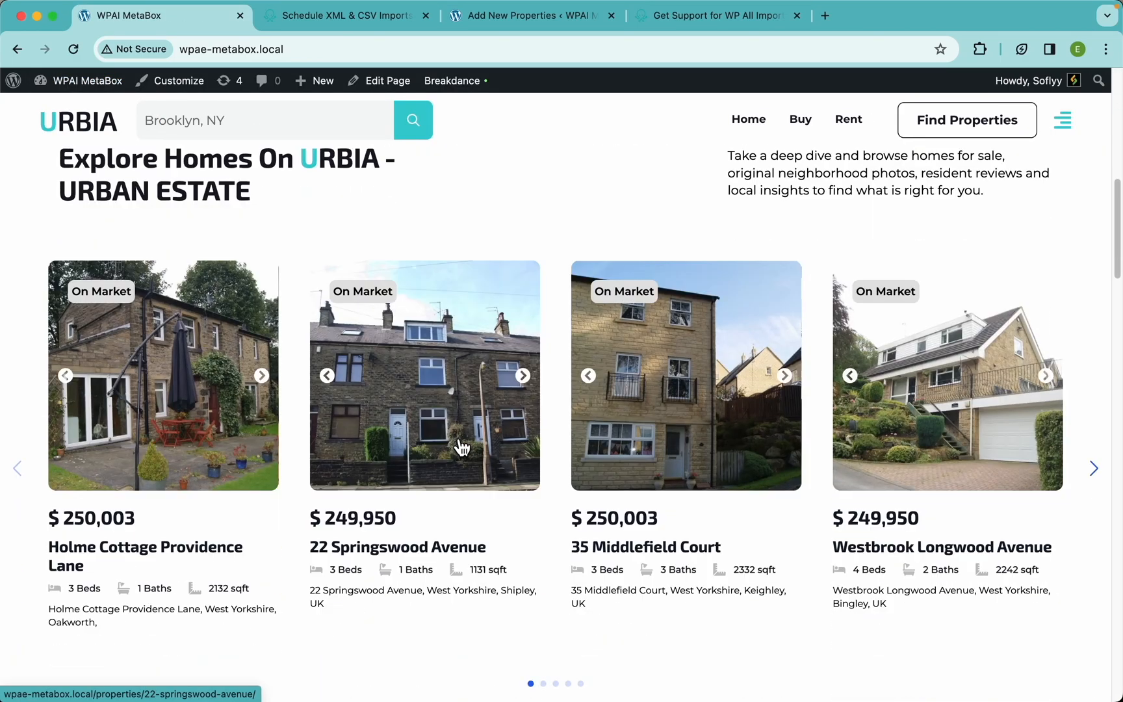
scroll(462, 447, down, 1)
drag(760, 526, 698, 557)
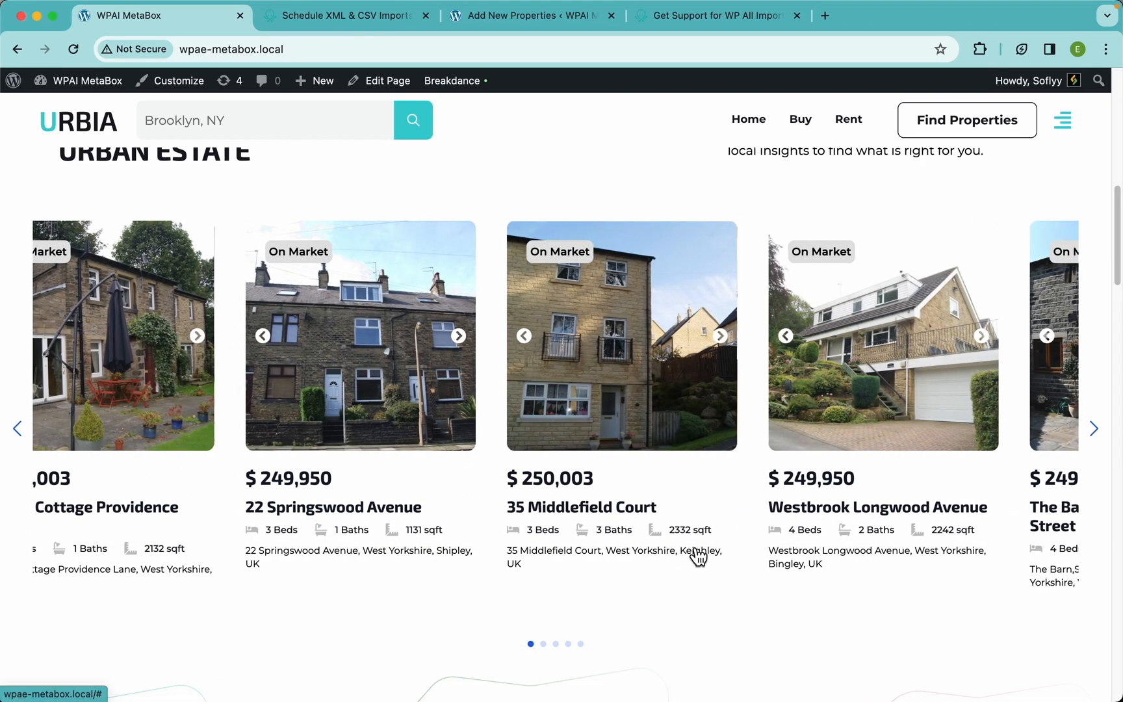
- Open the Holme Cottage Providence Lane listing, page through its image gallery and close the gallery
click(171, 396)
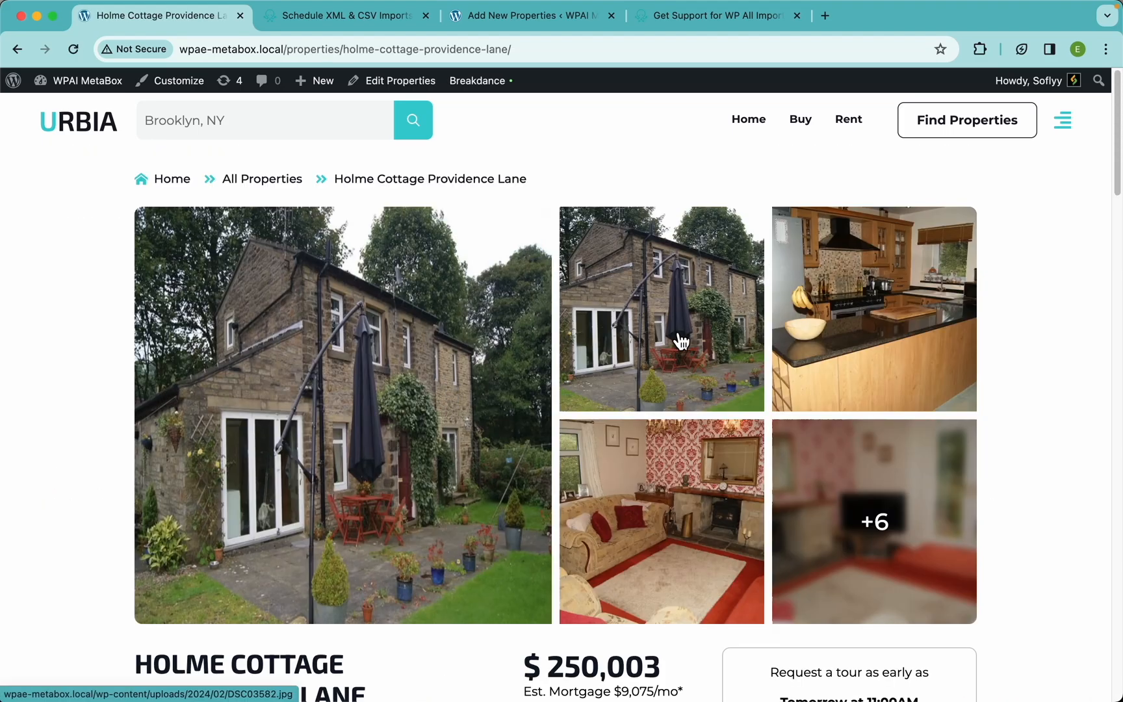
click(639, 338)
click(1091, 389)
click(1092, 388)
click(1092, 389)
click(1091, 389)
click(1092, 388)
click(1092, 389)
click(1092, 389)
click(1092, 389)
click(1092, 389)
click(1030, 290)
- Review the price, location map and description on the Holme Cottage Providence Lane page
scroll(943, 457, down, 4)
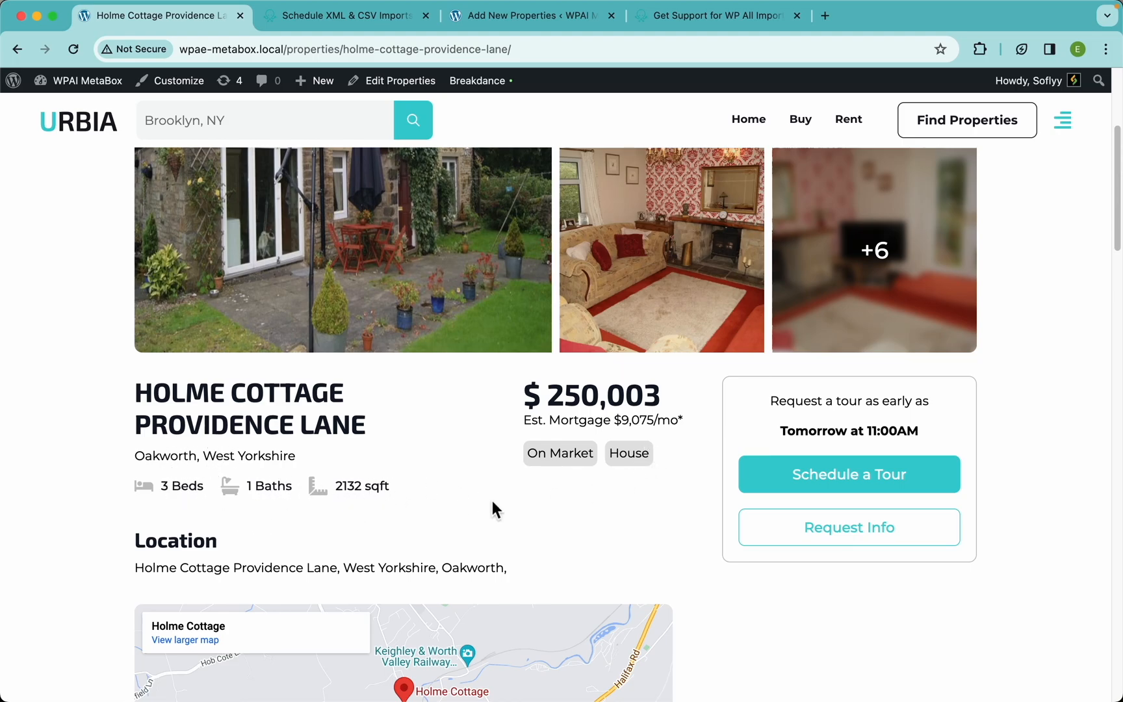
scroll(492, 504, down, 5)
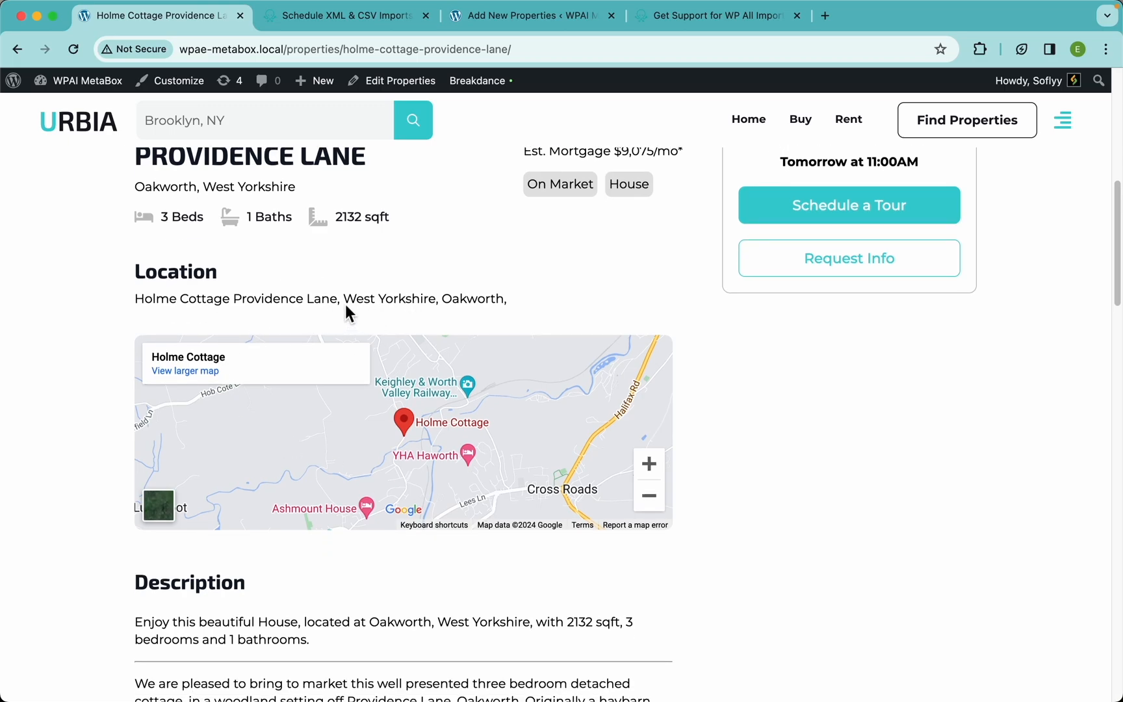
scroll(759, 508, down, 1)
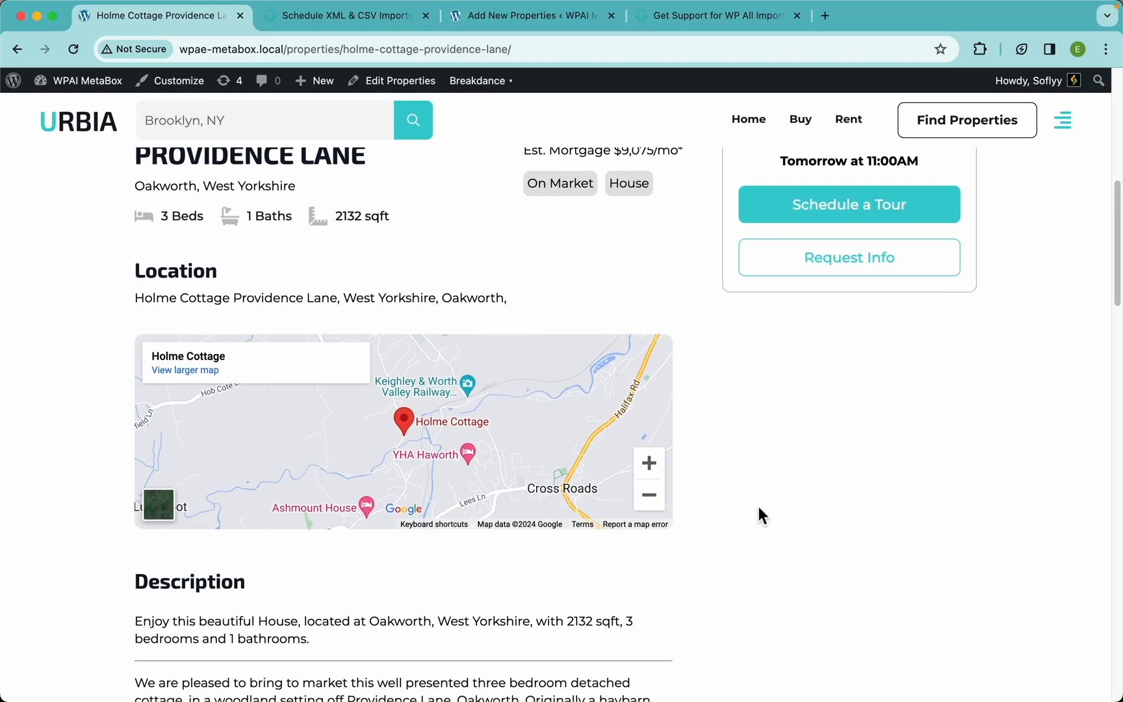
scroll(759, 513, down, 4)
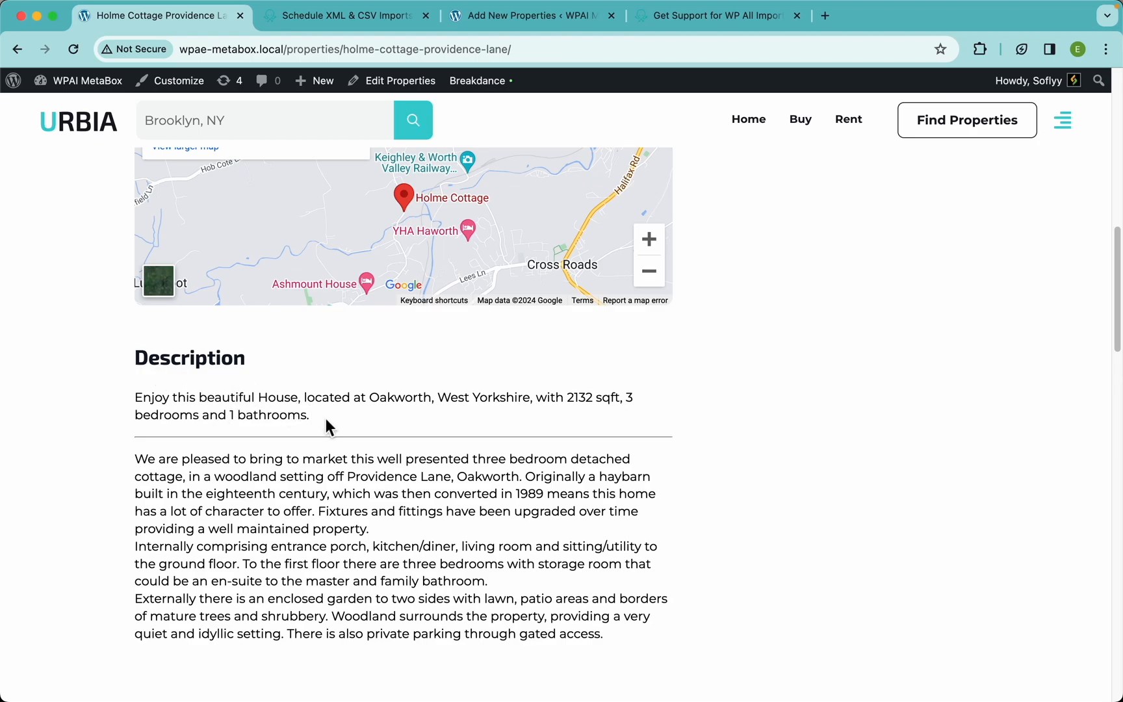
- Highlight the introductory sentence of the Holme Cottage description, clear the selection and read the full description text
drag(326, 423, 124, 400)
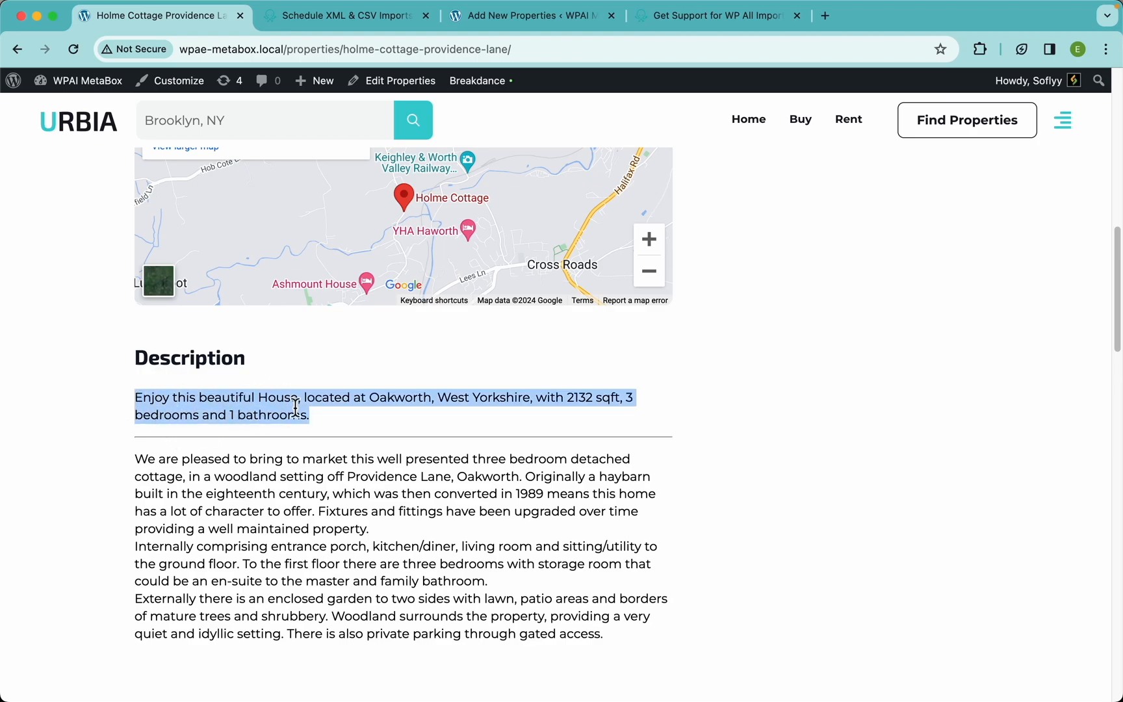
click(339, 427)
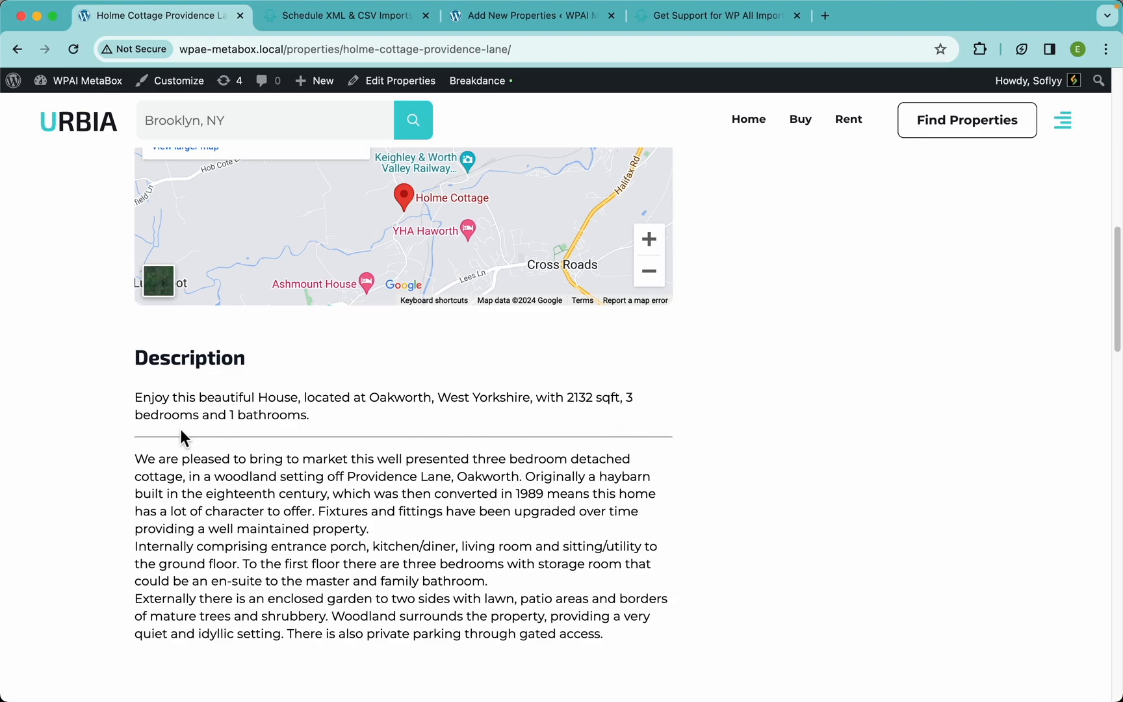
scroll(351, 445, down, 5)
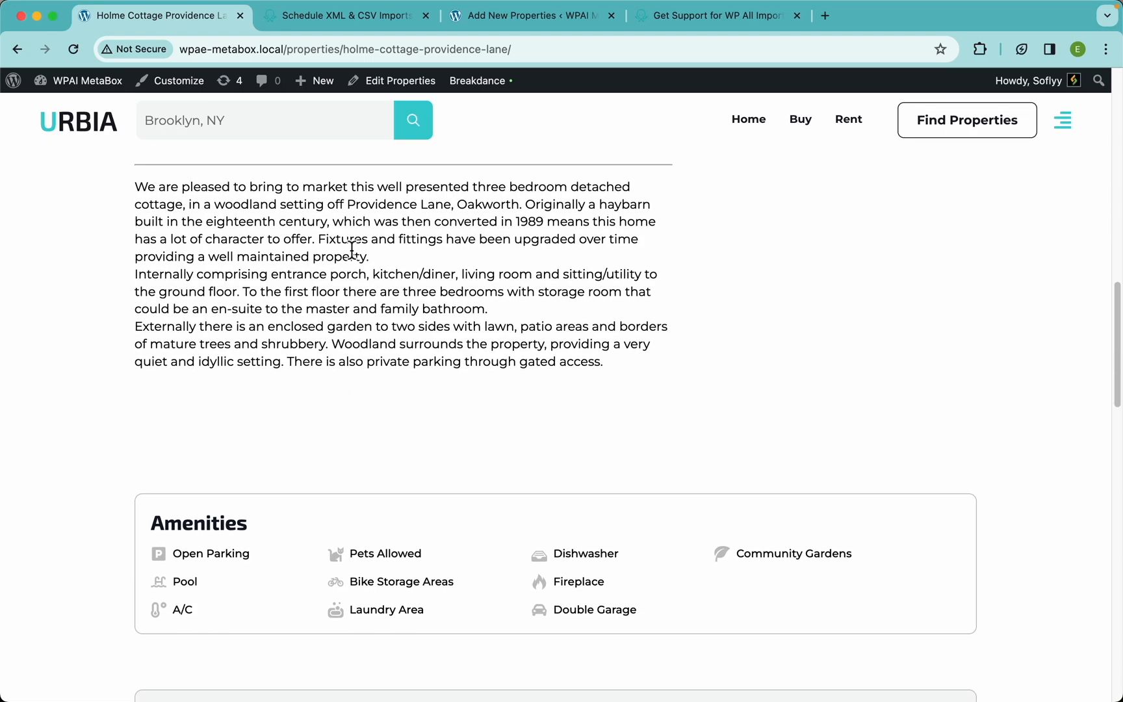
scroll(334, 273, up, 6)
scroll(335, 281, down, 2)
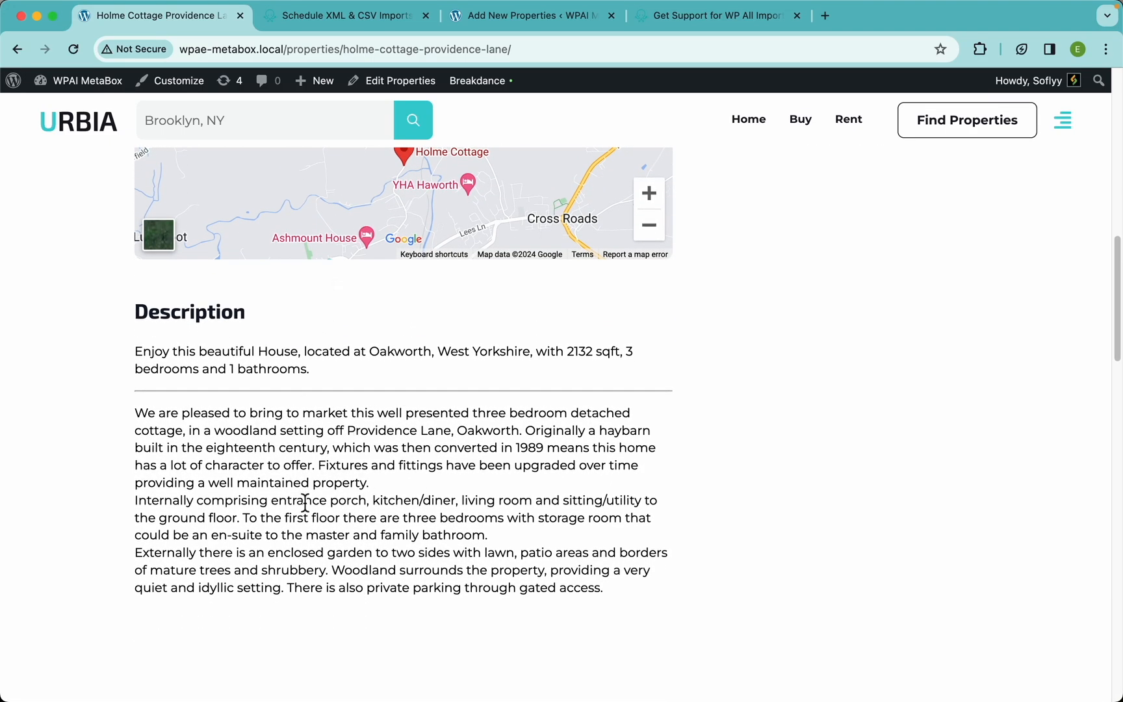
- Examine the Amenities, Rooms and Agent Information sections of the Holme Cottage Providence Lane page
scroll(445, 504, down, 10)
scroll(448, 507, up, 2)
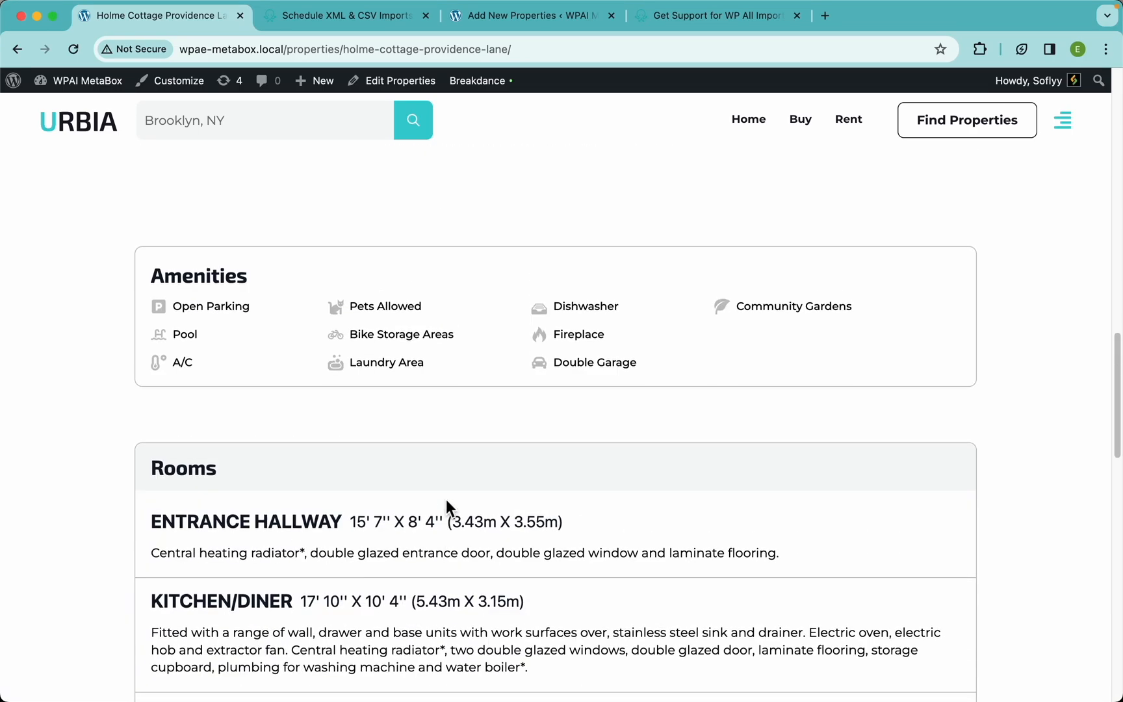
scroll(448, 507, down, 5)
scroll(290, 346, down, 6)
scroll(342, 293, down, 5)
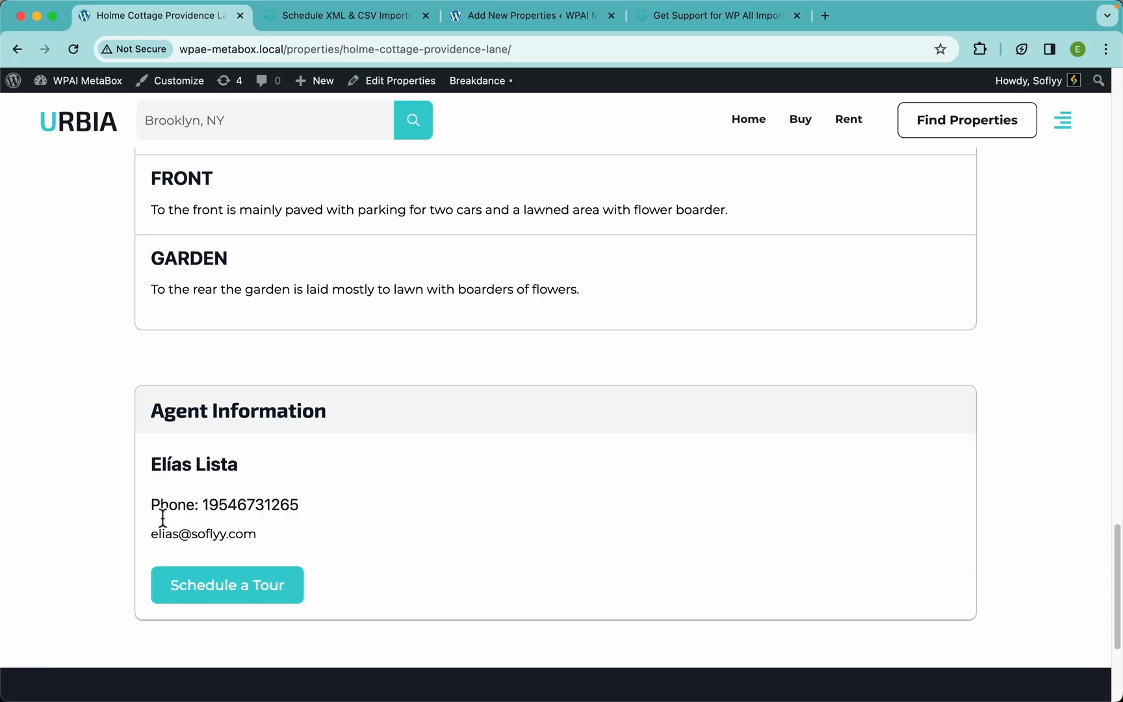
- Open the Holme Cottage Providence Lane property for editing and check its content and featured image
scroll(388, 383, up, 20)
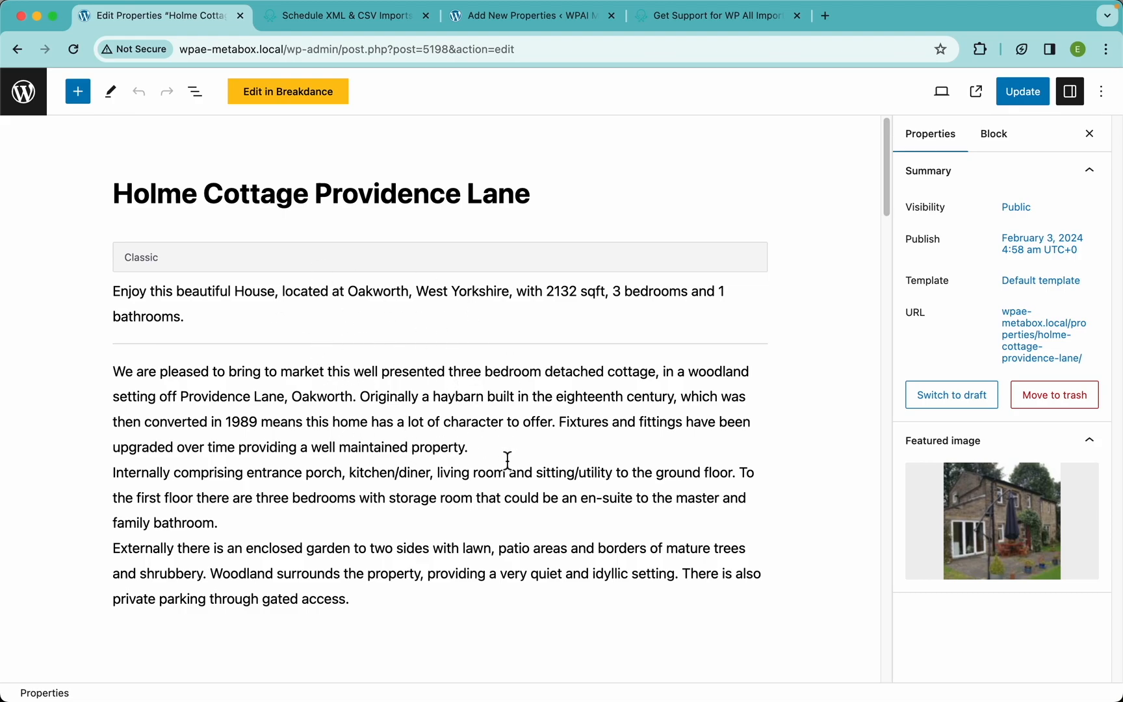
mouse_move(932, 521)
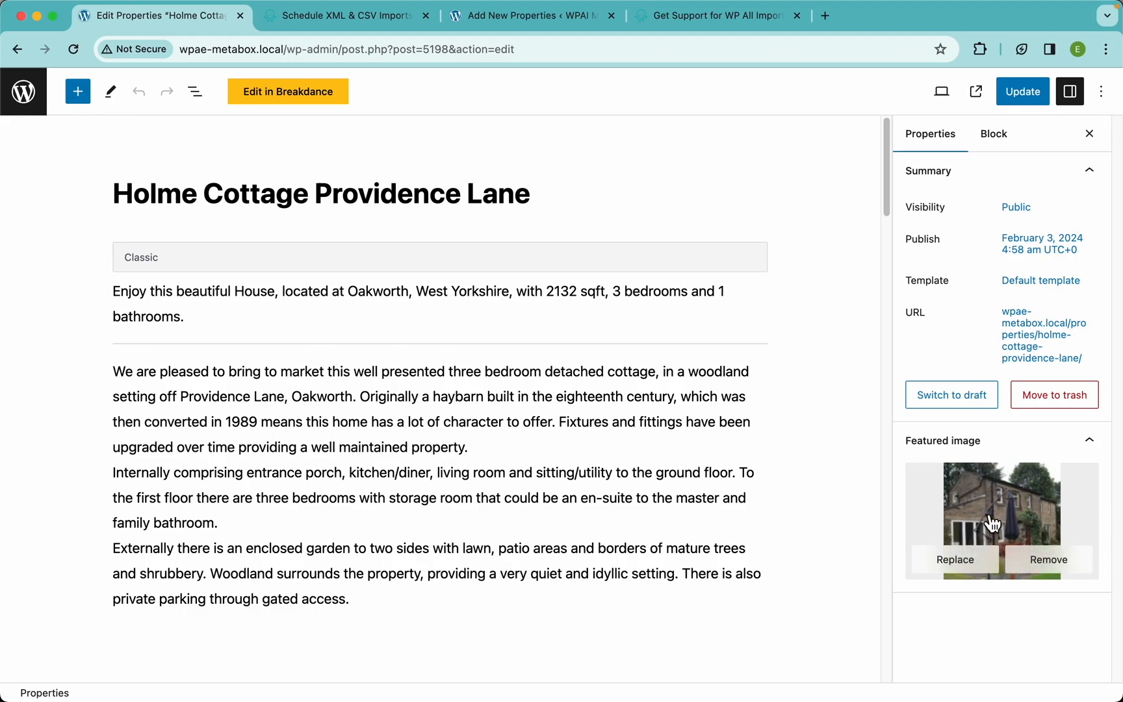
scroll(629, 435, down, 2)
- Review the property's imported Listing Info fields, from the map address and amenities through to the room entries
scroll(629, 435, down, 10)
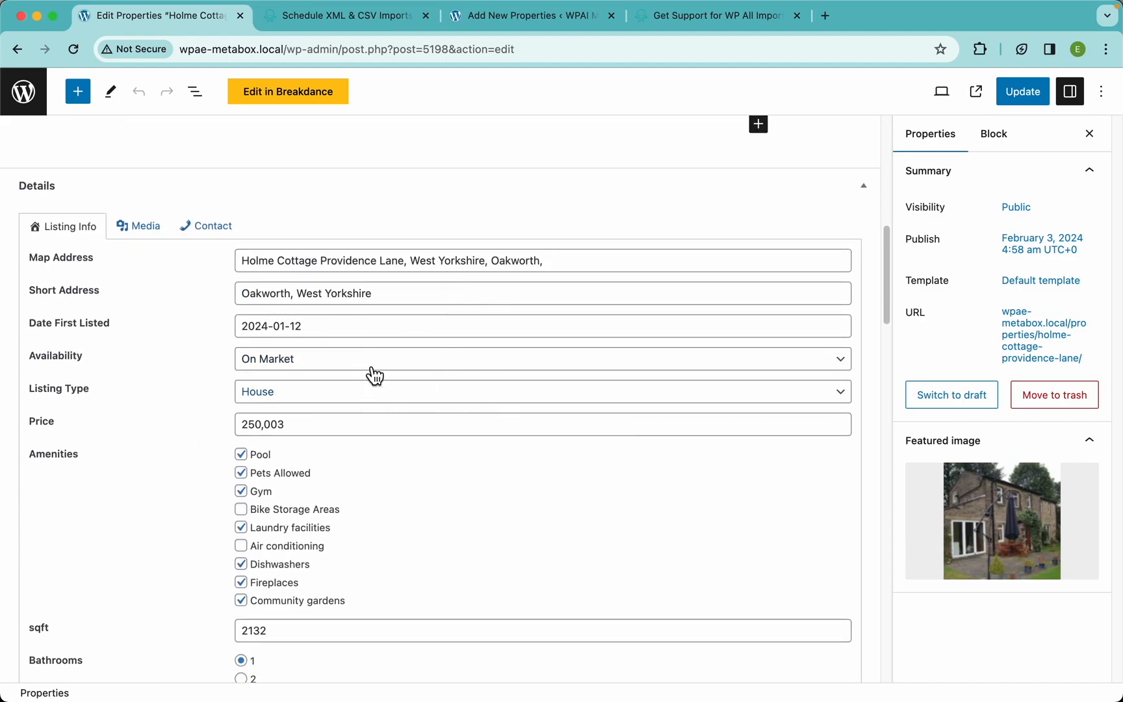
scroll(441, 484, down, 1)
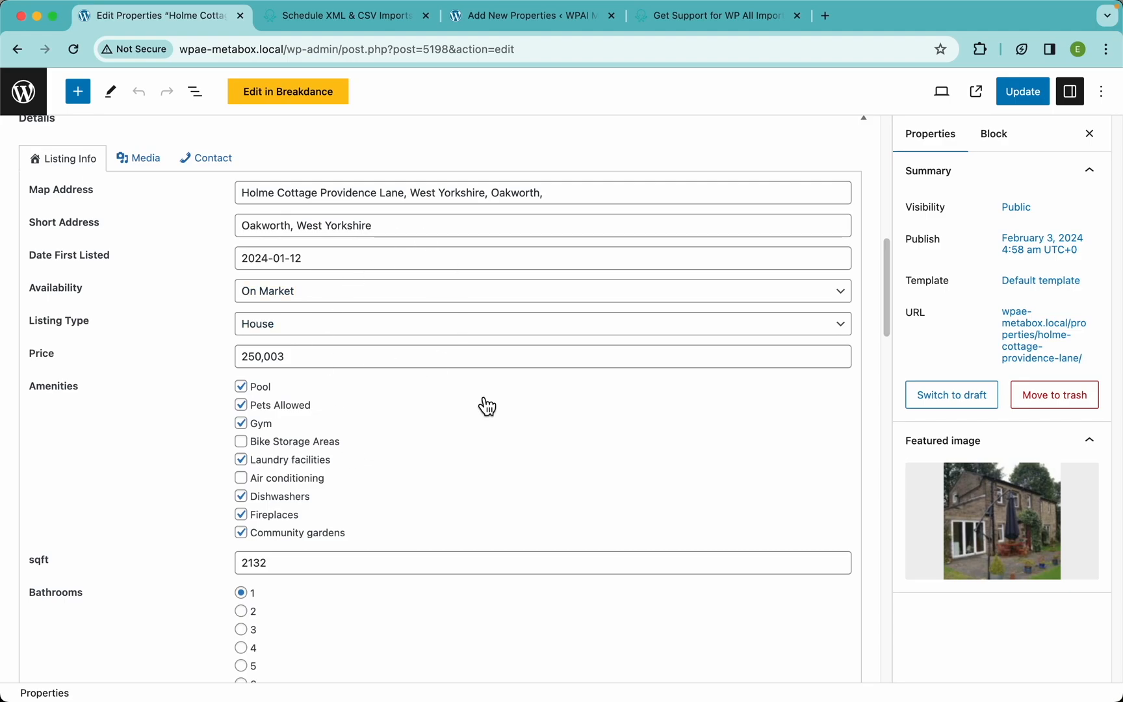
scroll(486, 406, down, 7)
scroll(487, 406, down, 20)
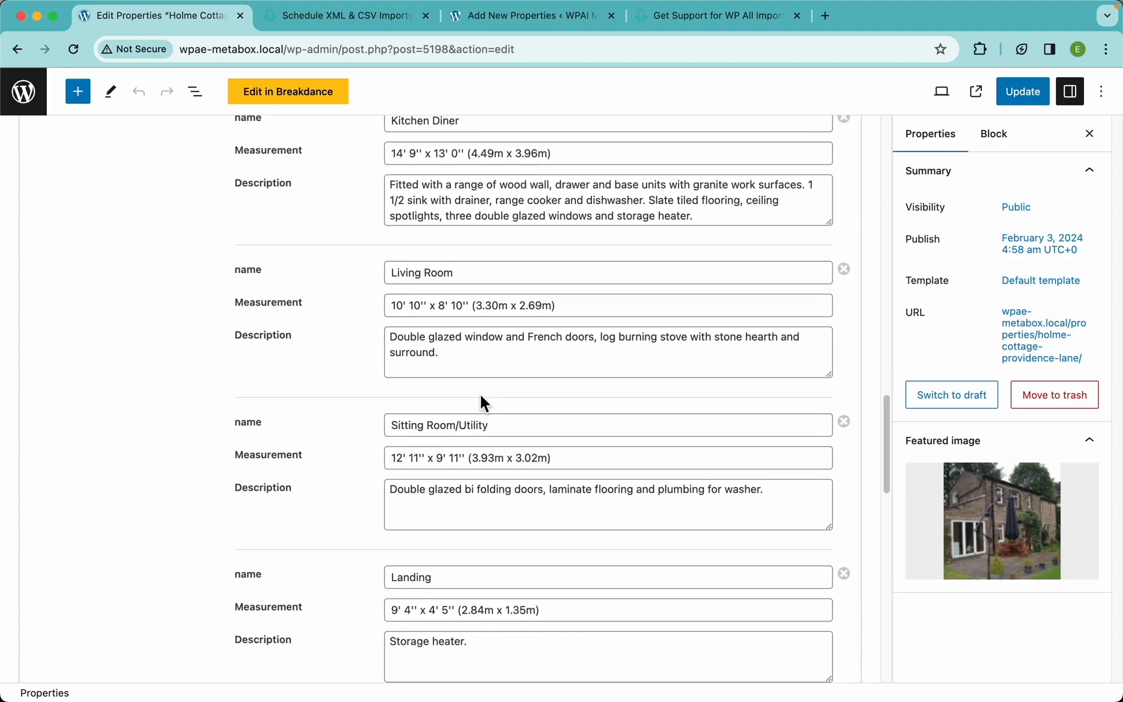
scroll(481, 396, down, 7)
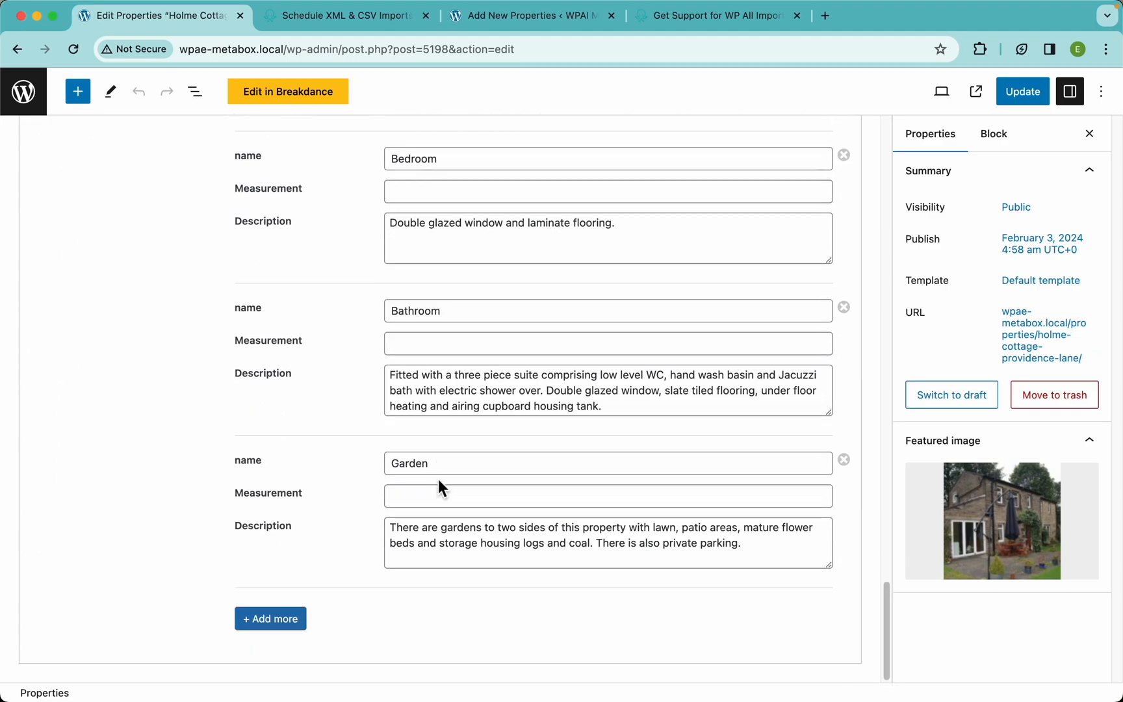
scroll(451, 374, up, 11)
scroll(301, 408, up, 20)
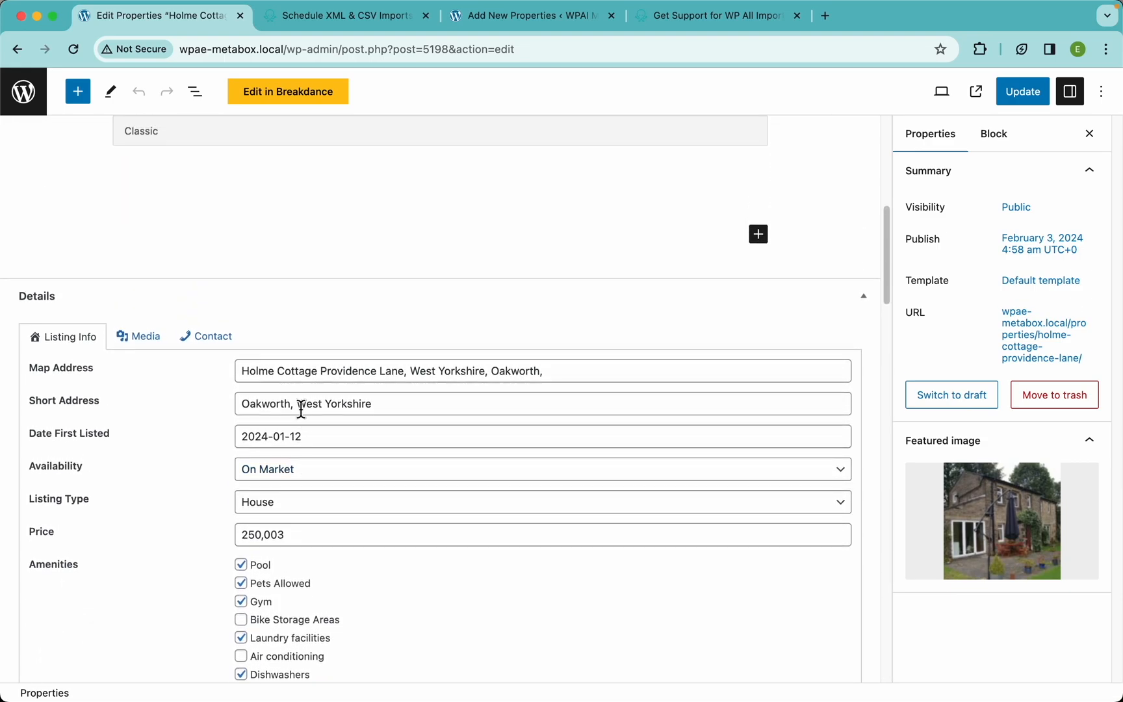
- Show the property's Media fields and examine the gallery images and floorplan
click(142, 345)
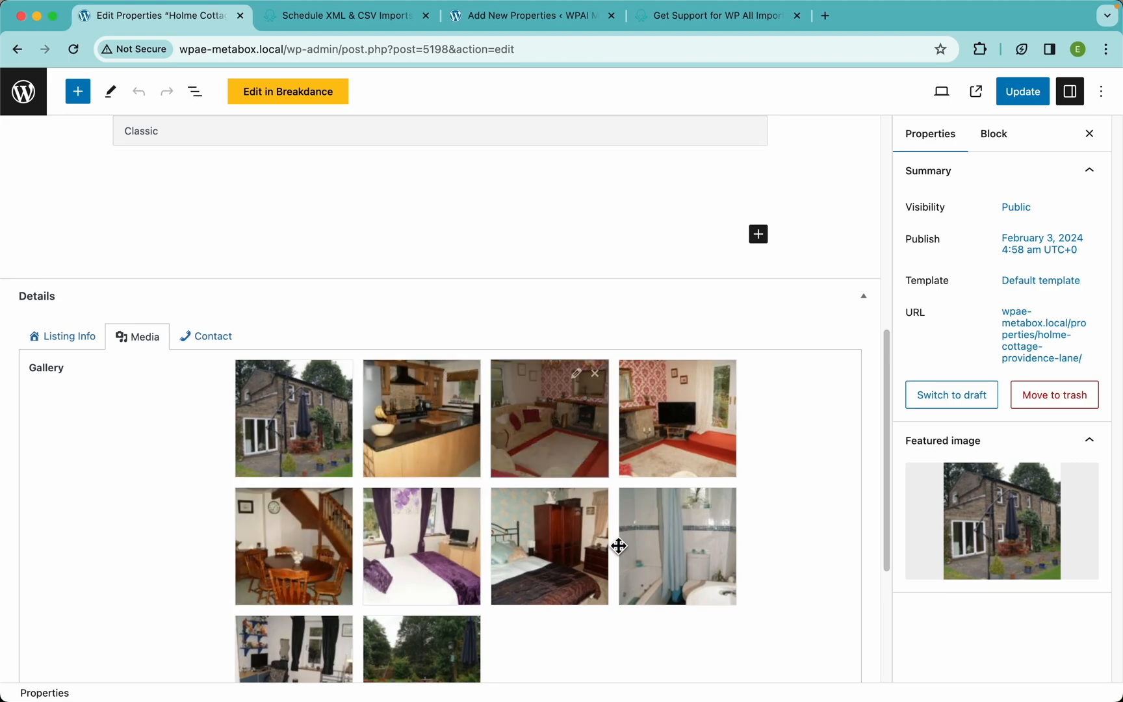
scroll(785, 578, down, 4)
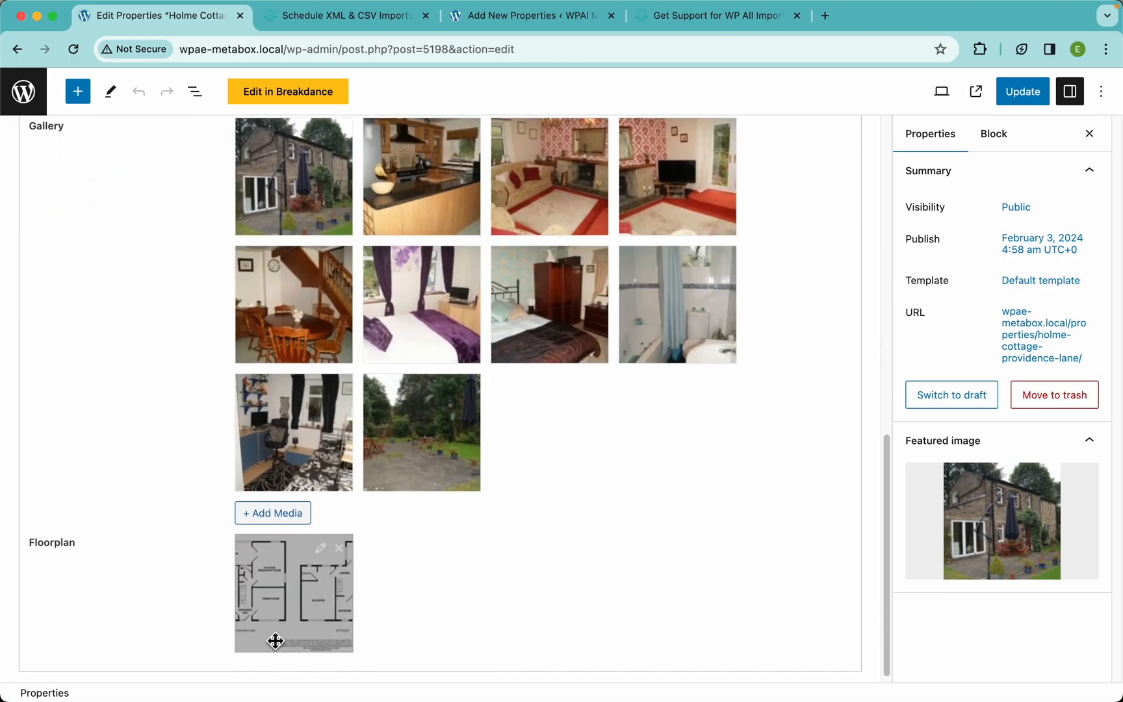
scroll(487, 311, up, 2)
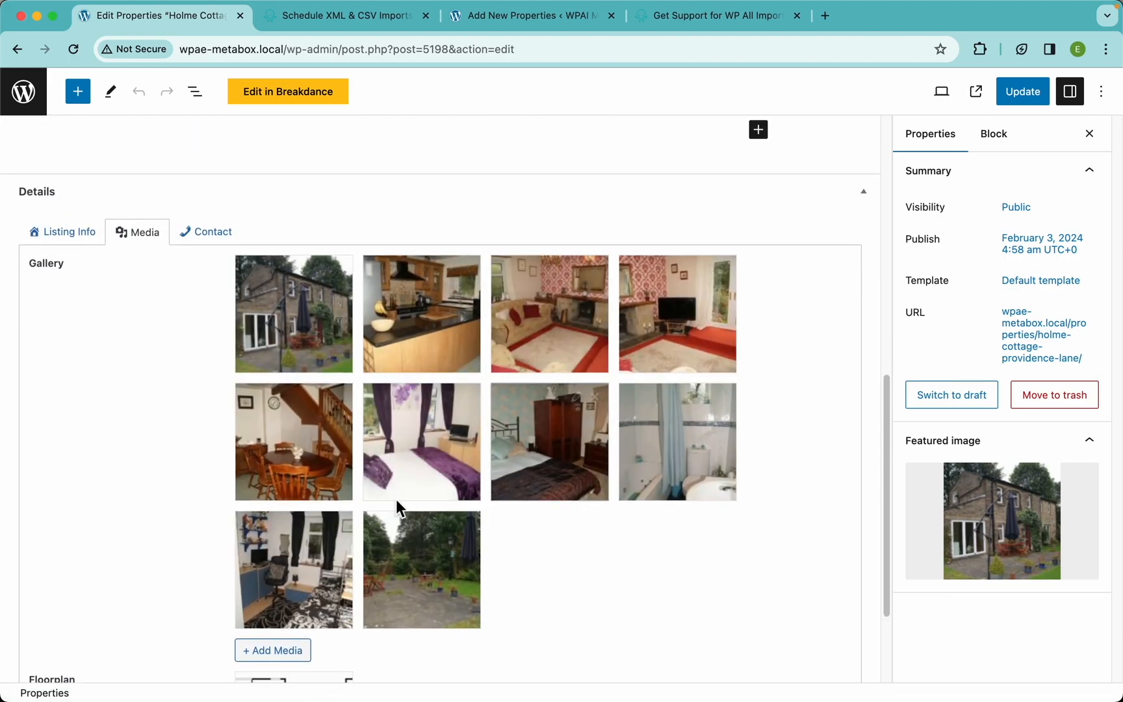
scroll(648, 578, down, 2)
scroll(644, 570, down, 1)
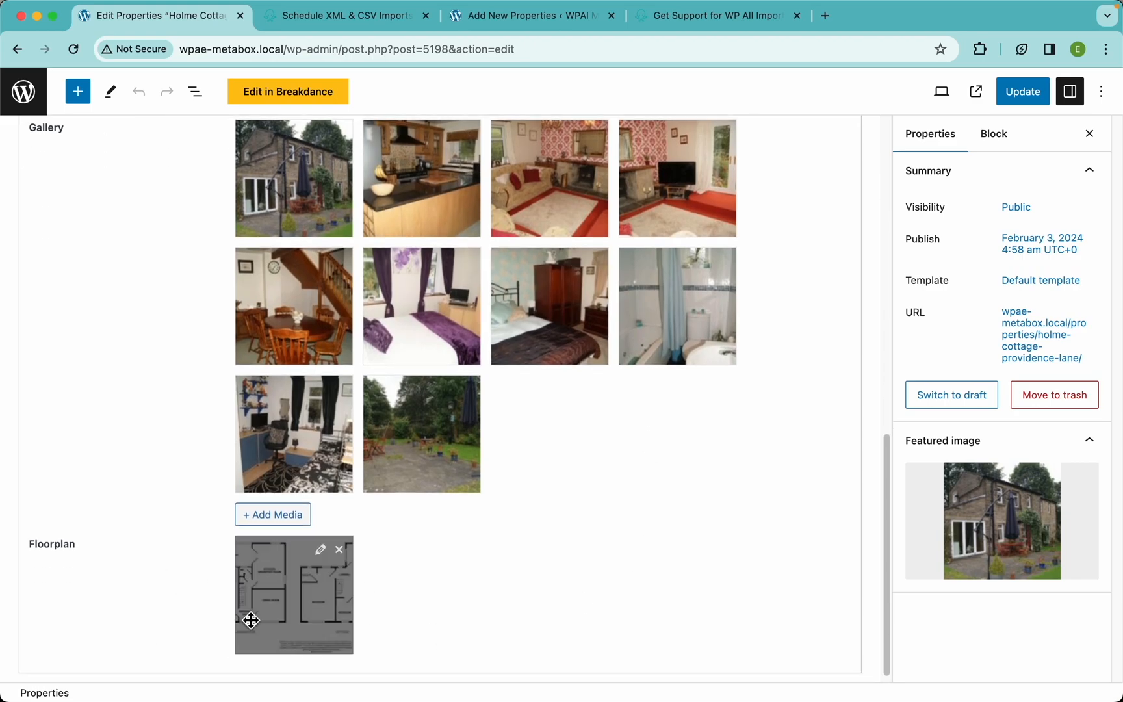
scroll(505, 507, up, 3)
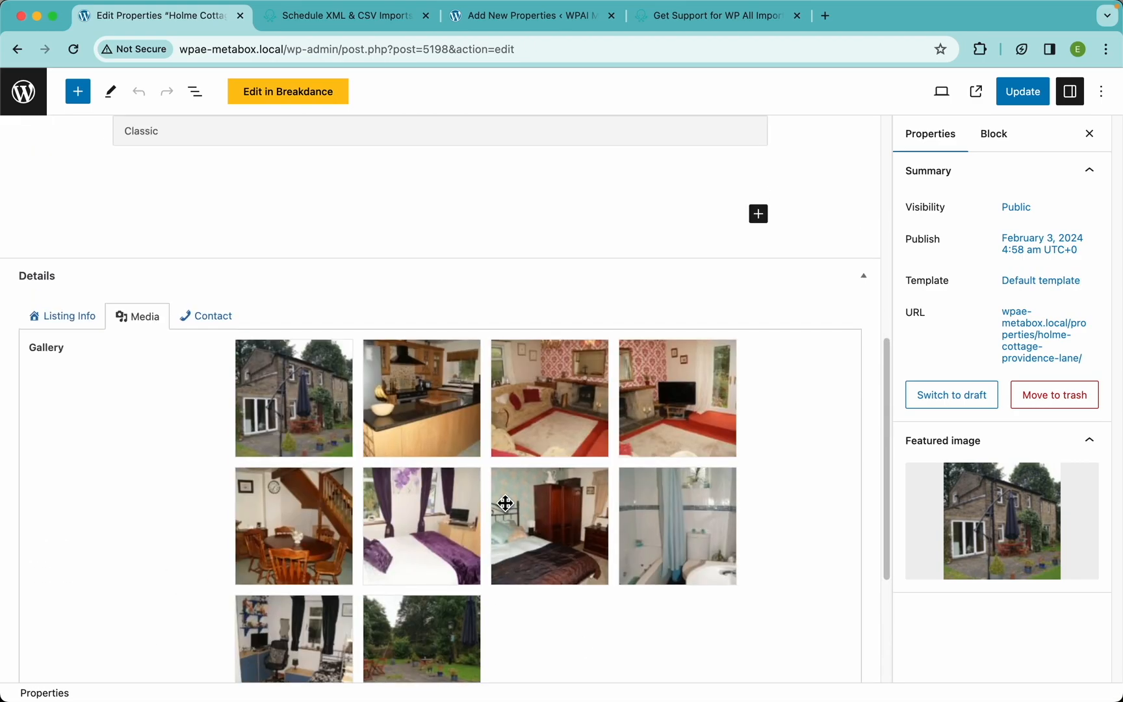
- Check the property's Contact fields and open its live page in a new tab
click(208, 325)
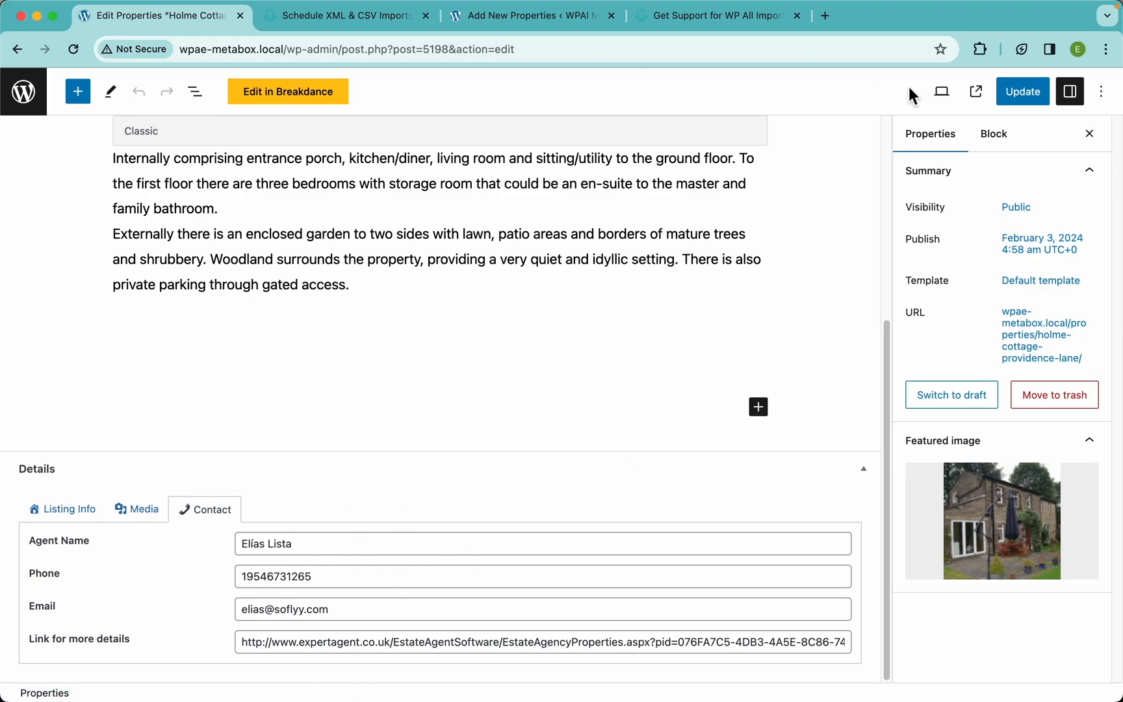
click(977, 94)
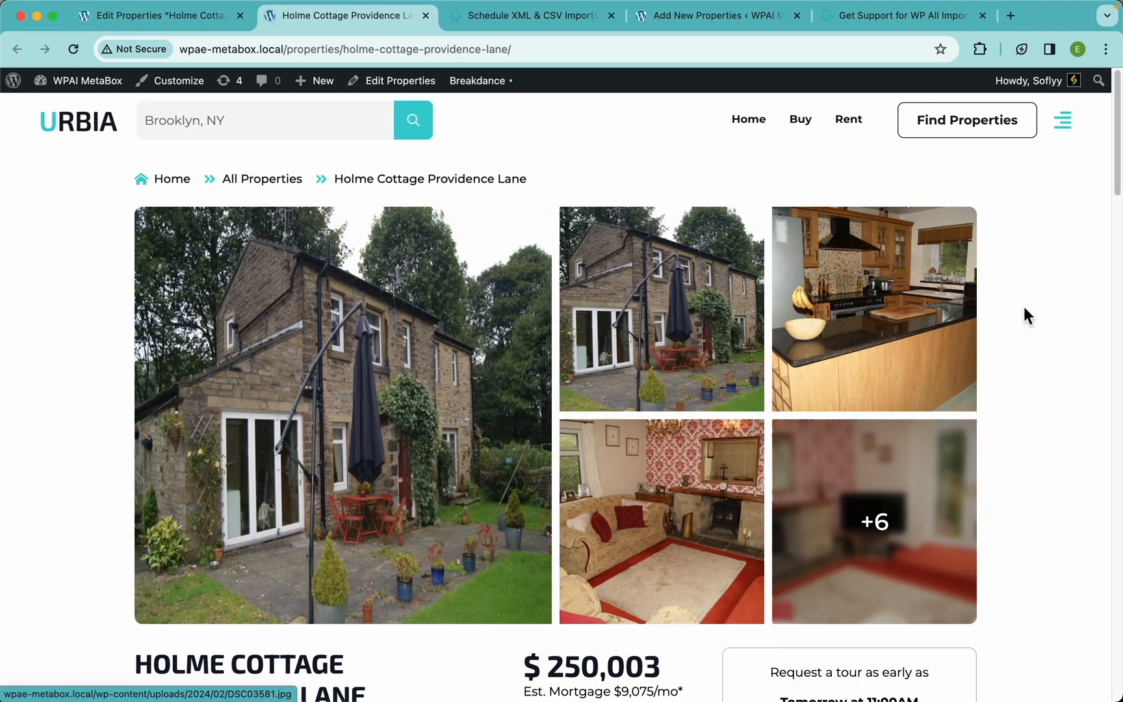